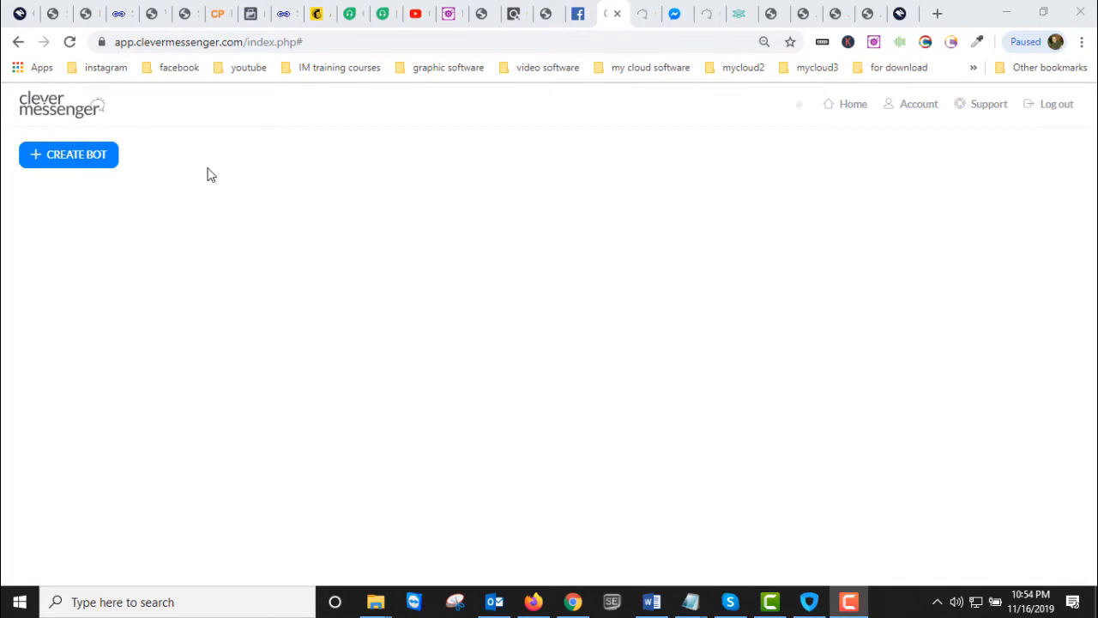
# Create a bot by continuing with the linked Facebook account and connecting the Business tools page, and close the getting-started checklist.
pyautogui.click(95, 163)
pyautogui.click(99, 163)
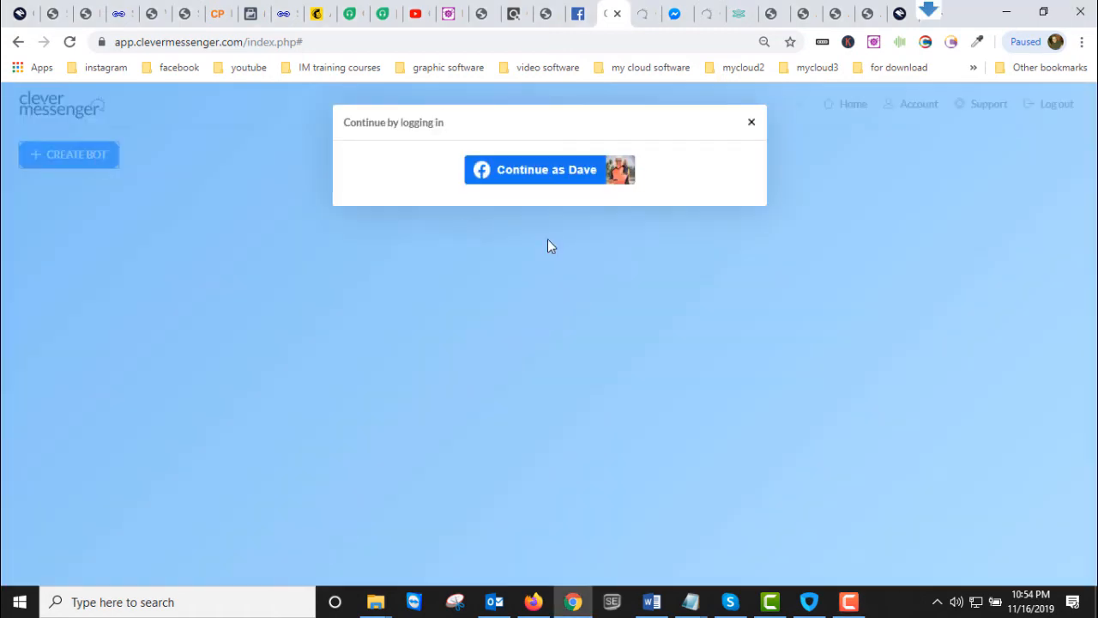
pyautogui.click(599, 176)
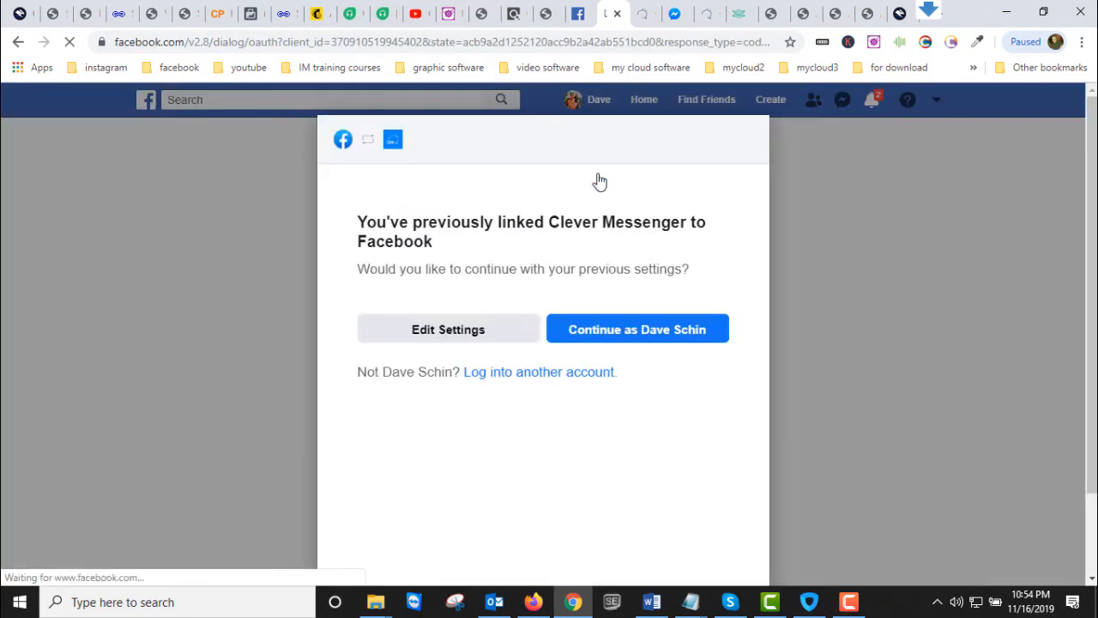
pyautogui.click(662, 335)
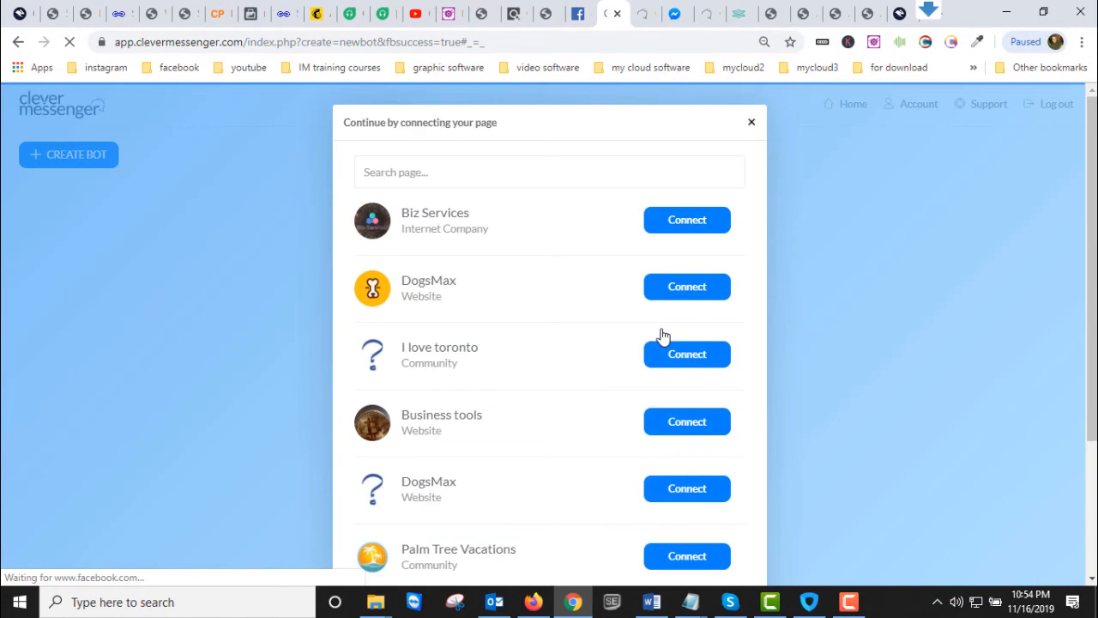
pyautogui.click(672, 420)
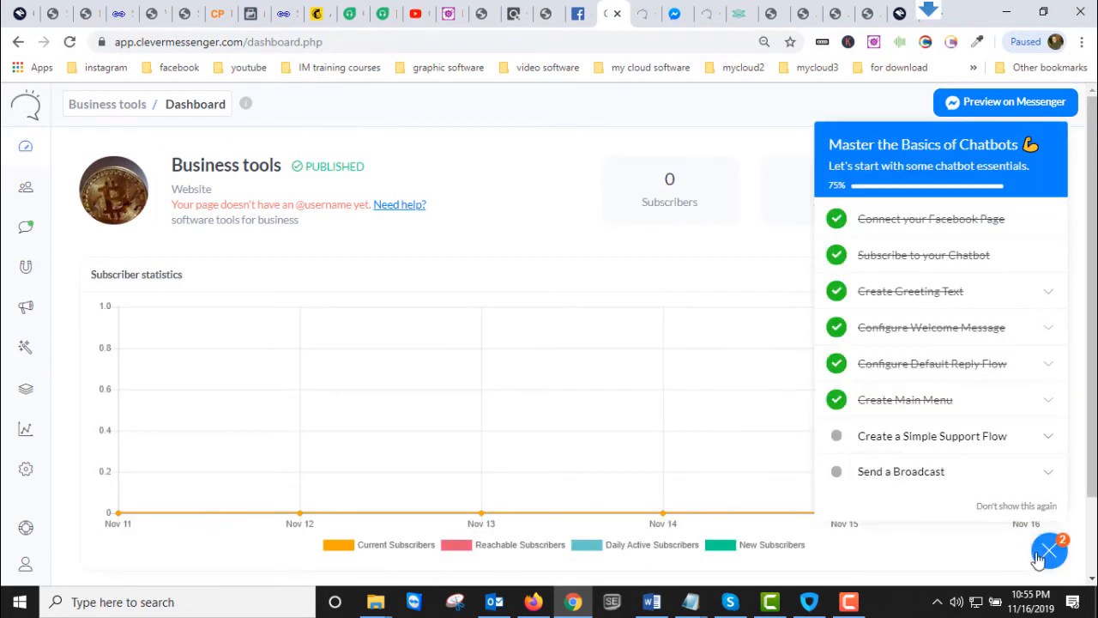
pyautogui.click(1045, 553)
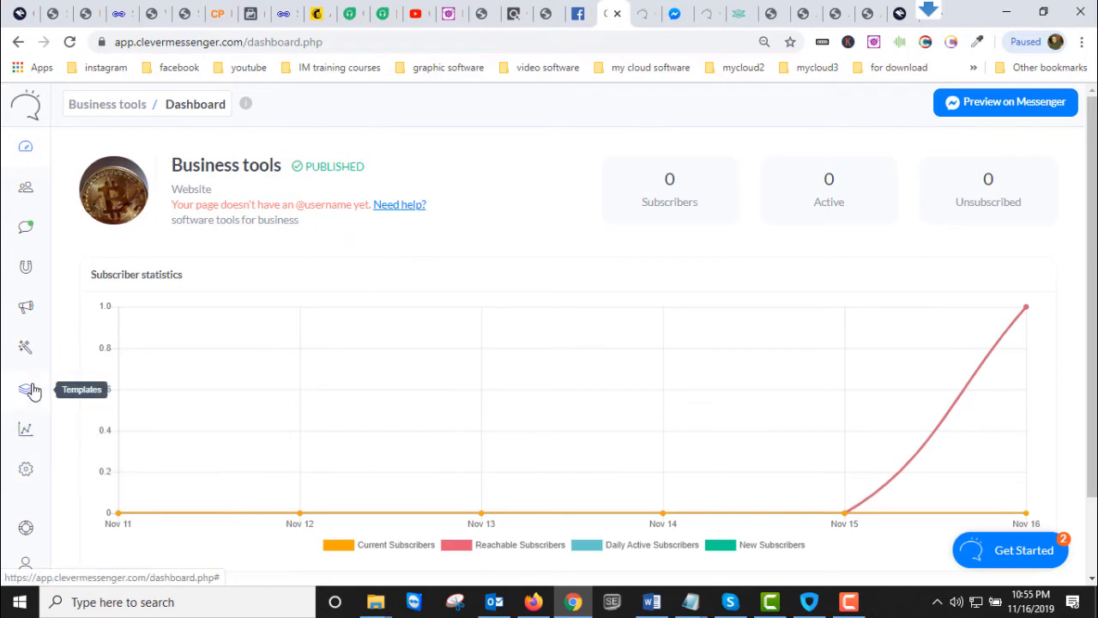
# Open the list of automation flows and close the getting-started checklist.
pyautogui.click(23, 352)
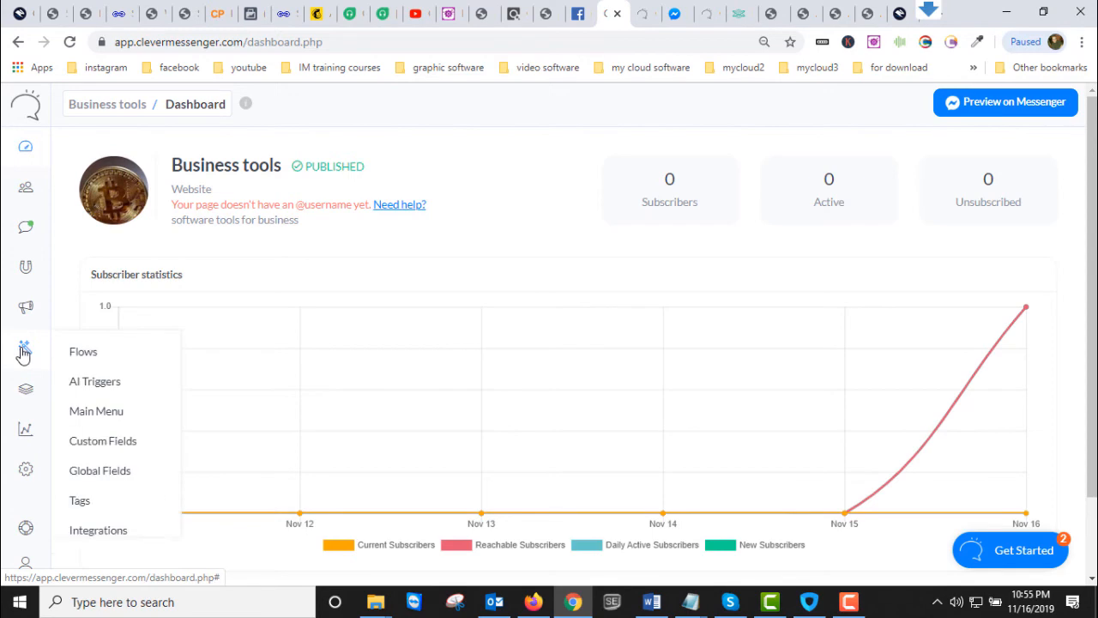
pyautogui.click(83, 353)
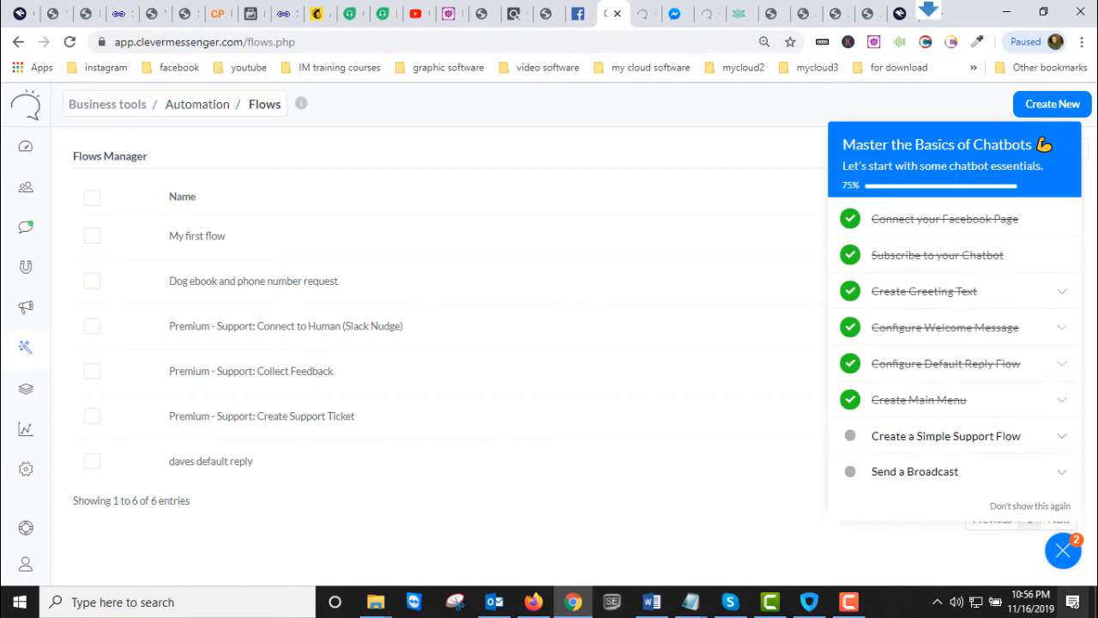
pyautogui.click(1062, 551)
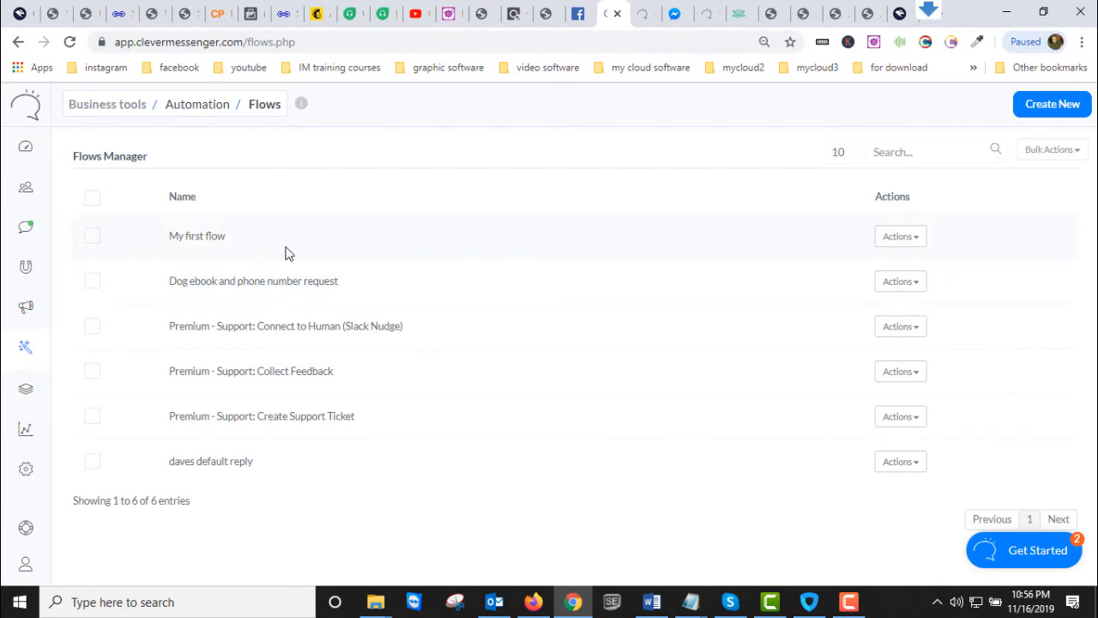
# Open the flow "My first flow" in the composer to view its contents, and return to the flows list.
pyautogui.click(909, 238)
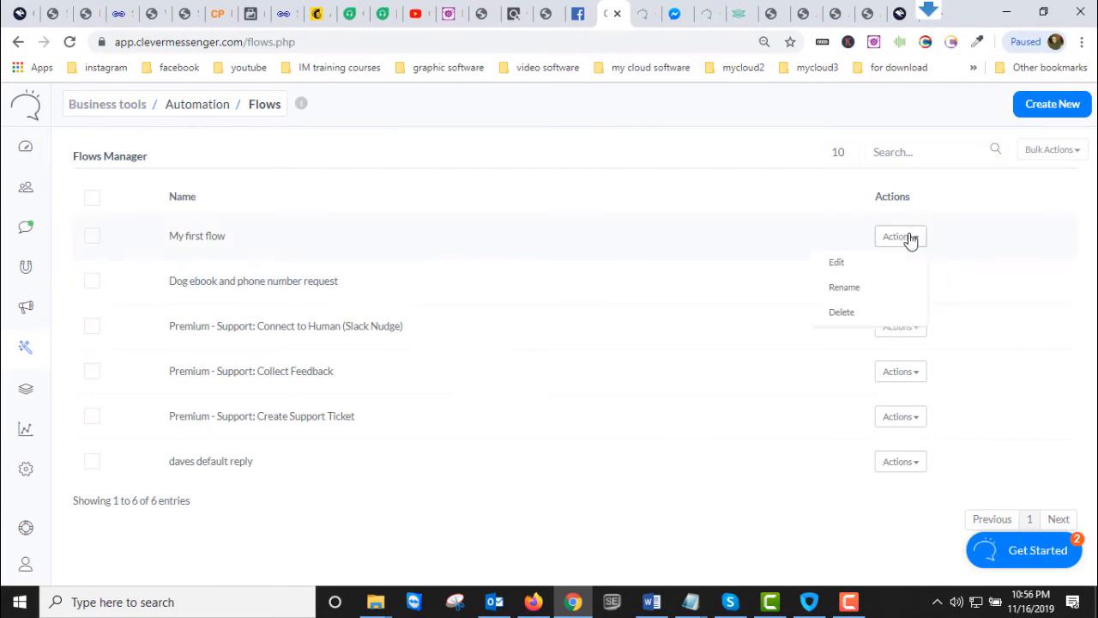
pyautogui.click(846, 264)
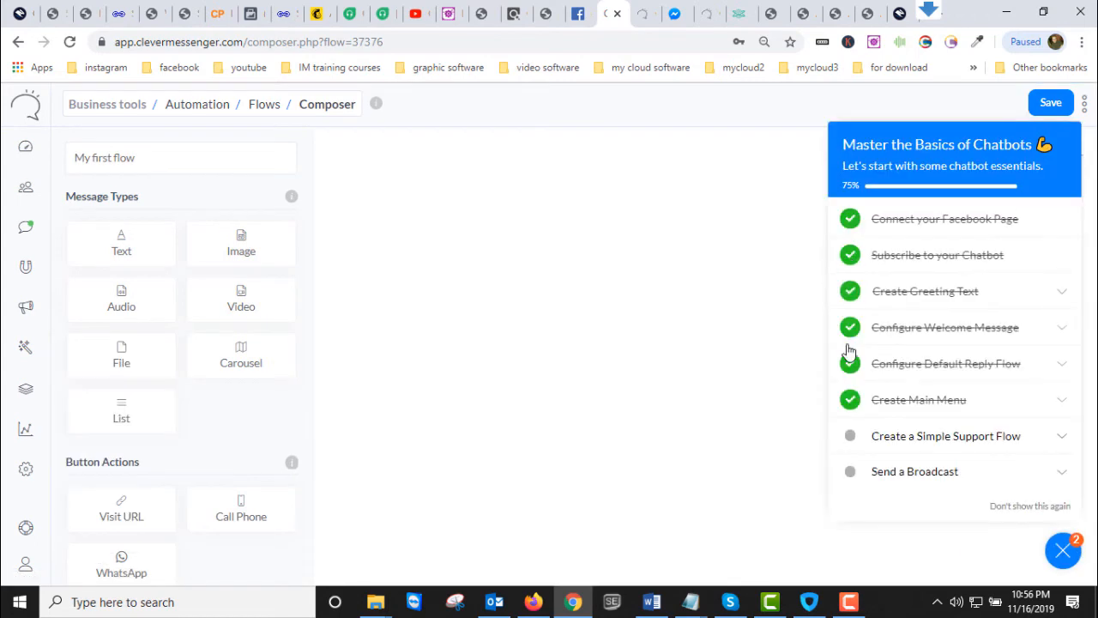
pyautogui.click(1063, 554)
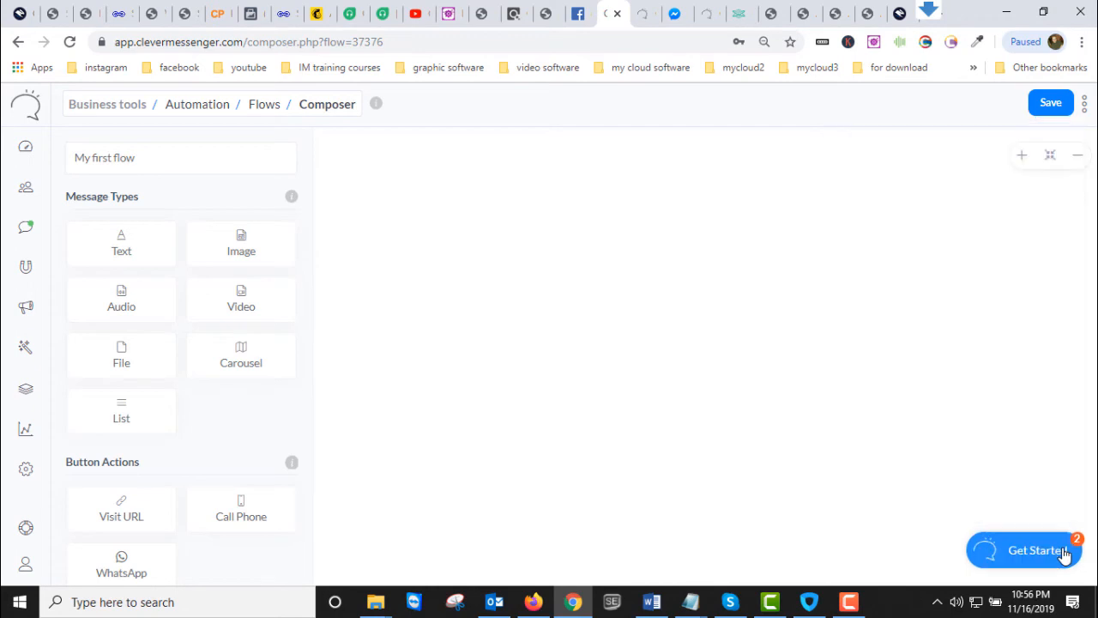
pyautogui.click(31, 353)
pyautogui.click(93, 355)
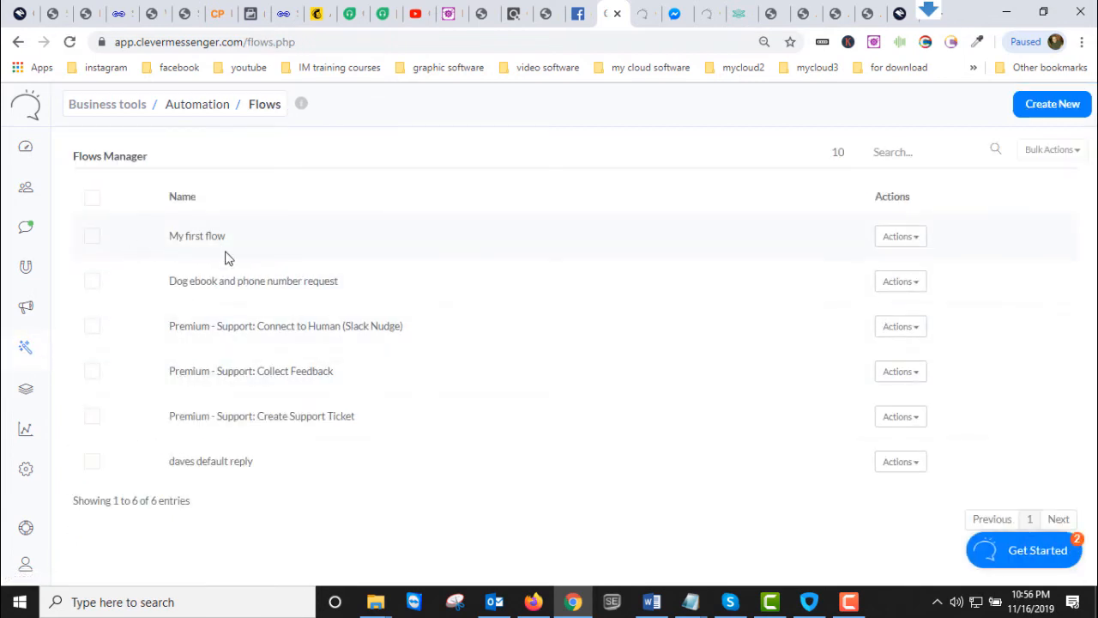
# Delete the flow "My first flow" from the flows list.
pyautogui.click(92, 236)
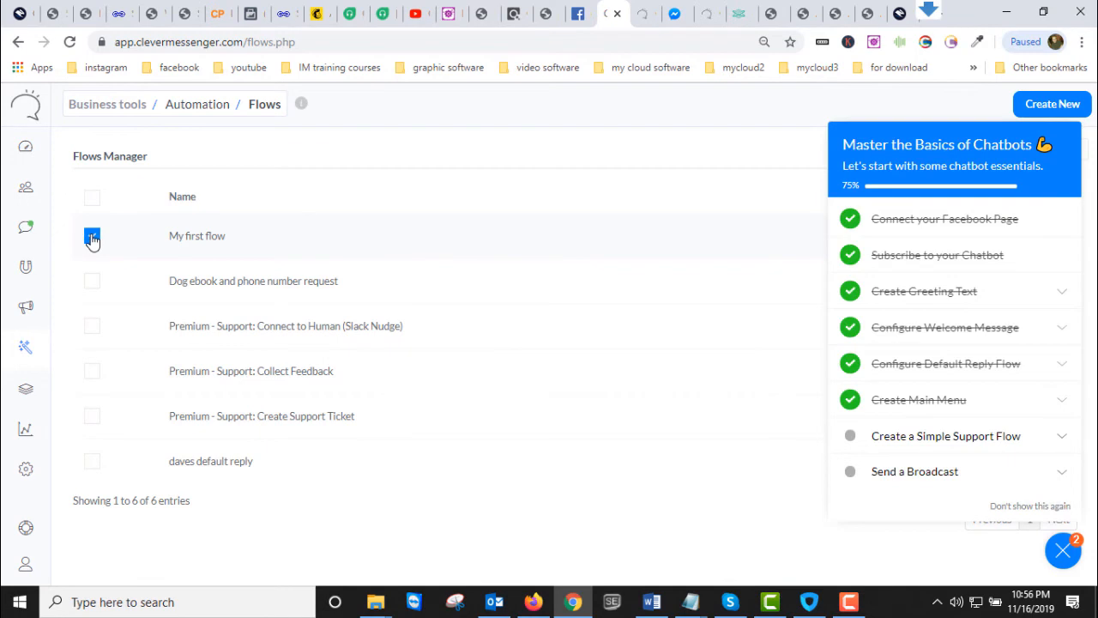
pyautogui.click(1063, 550)
pyautogui.click(1074, 159)
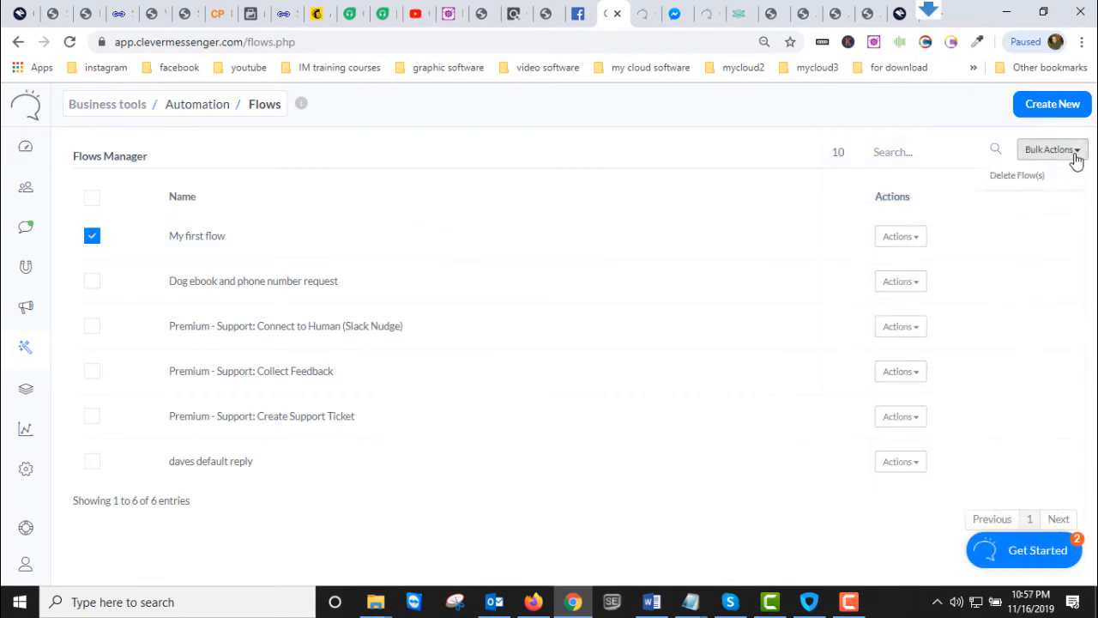
pyautogui.click(1033, 180)
pyautogui.click(708, 178)
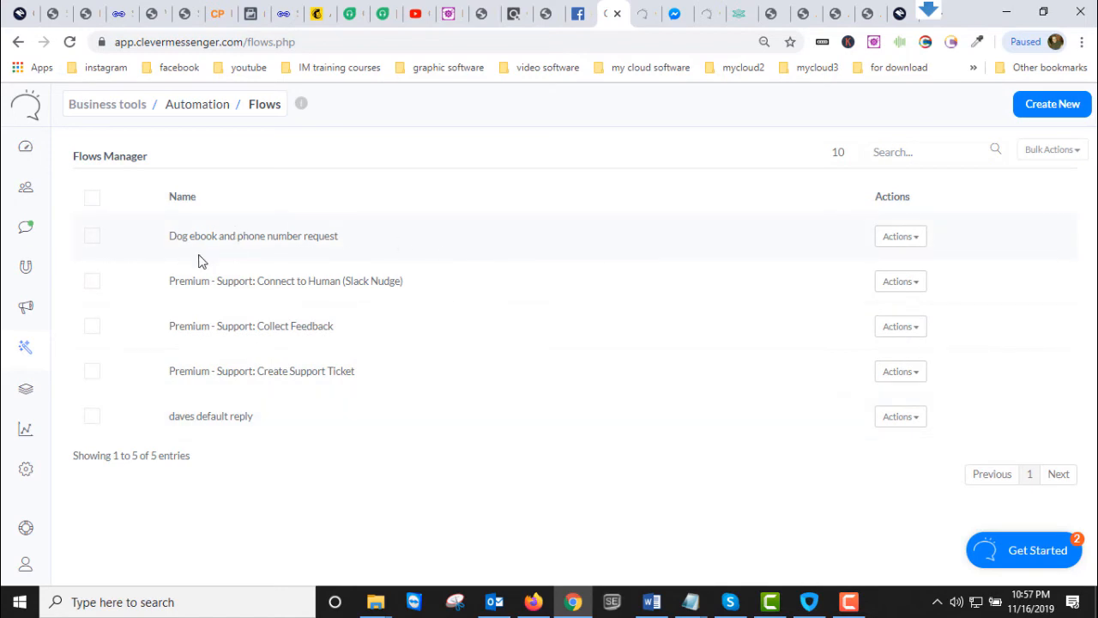
# Open the "Dog ebook and phone number request" flow for editing and close the getting-started checklist.
pyautogui.click(911, 245)
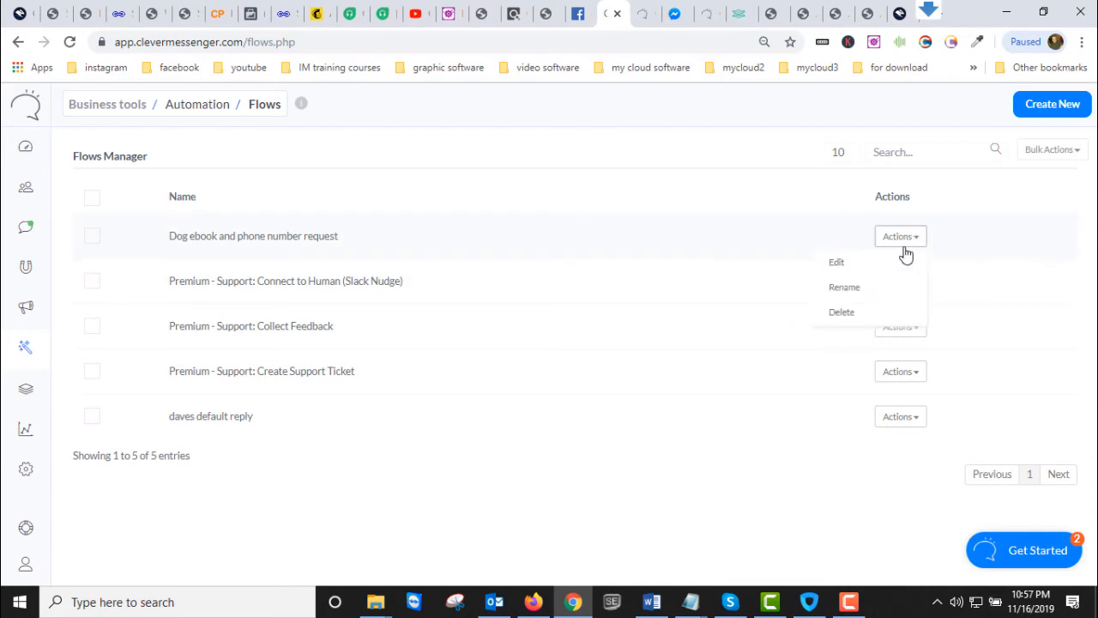
pyautogui.click(835, 271)
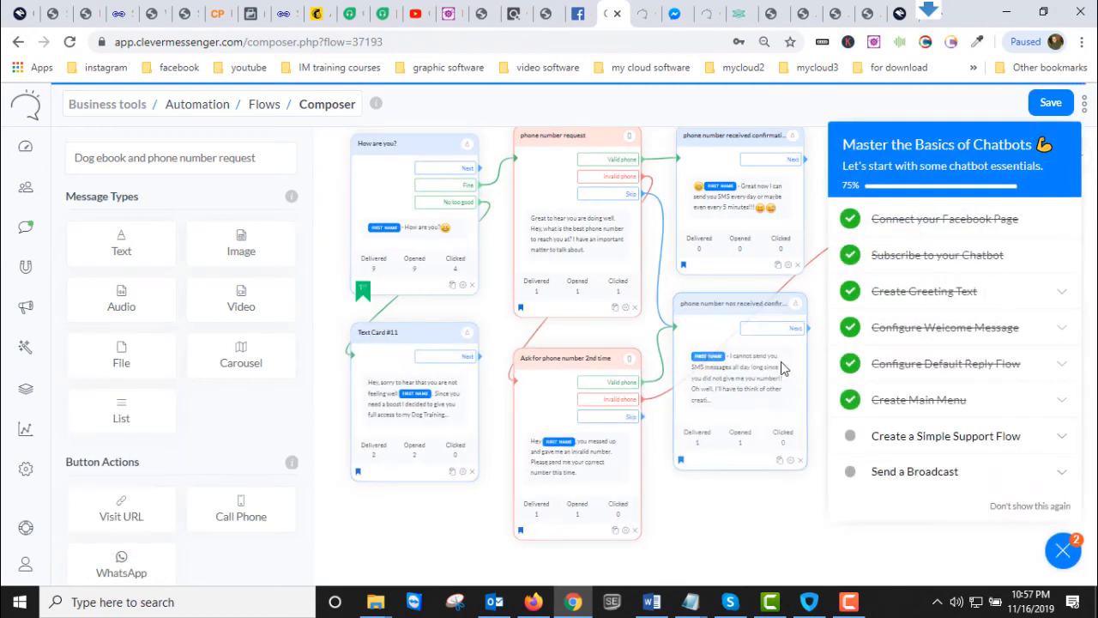
pyautogui.click(1062, 551)
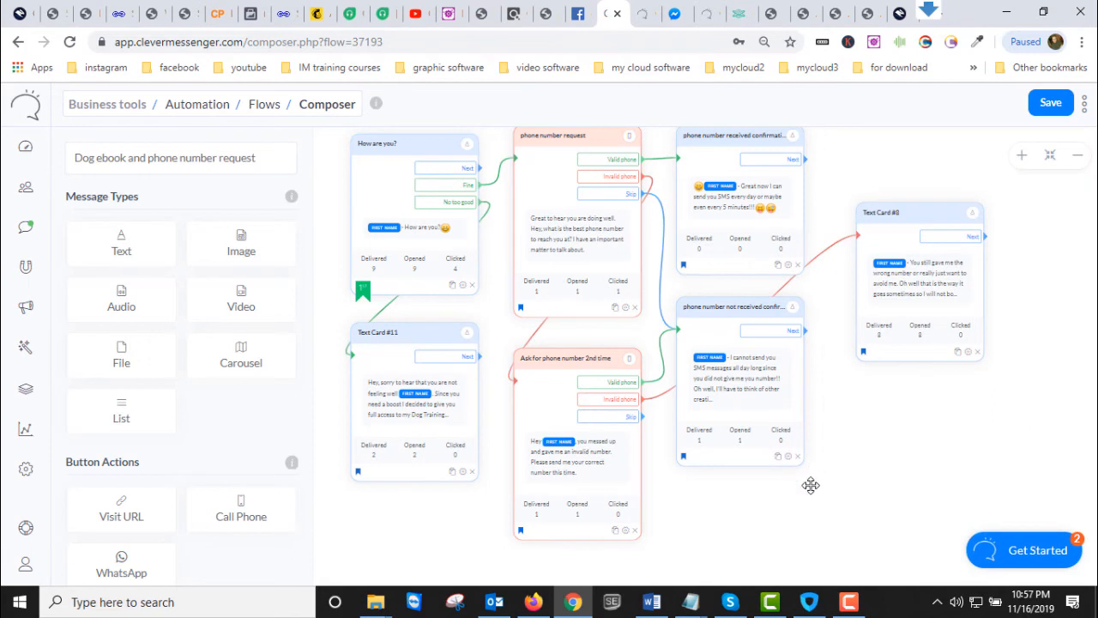
# Nudge the "How are you?" card in the flow and view its settings.
pyautogui.moveTo(410, 136)
pyautogui.mouseDown()
pyautogui.moveTo(417, 146)
pyautogui.moveTo(411, 133)
pyautogui.moveTo(392, 143)
pyautogui.moveTo(403, 143)
pyautogui.mouseUp()
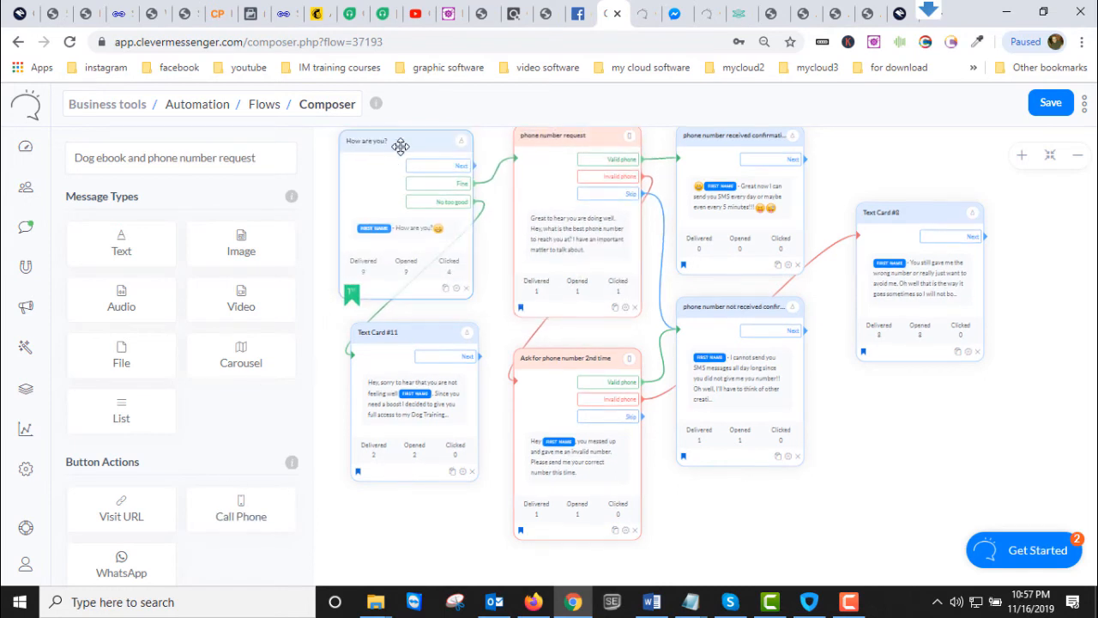
pyautogui.moveTo(419, 140); pyautogui.dragTo(422, 142)
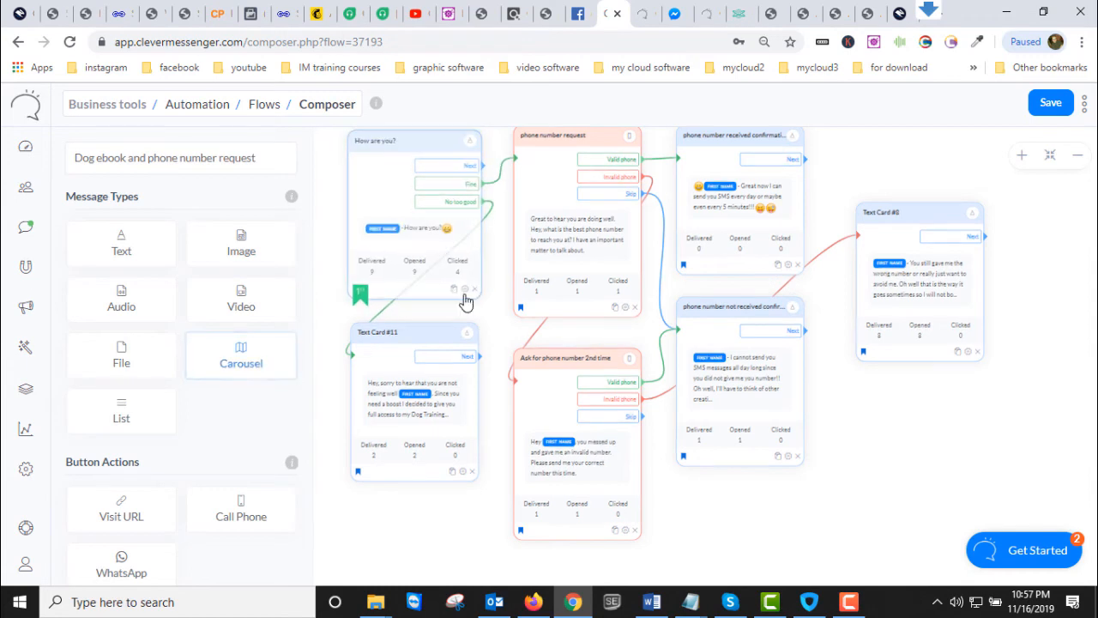
pyautogui.click(468, 297)
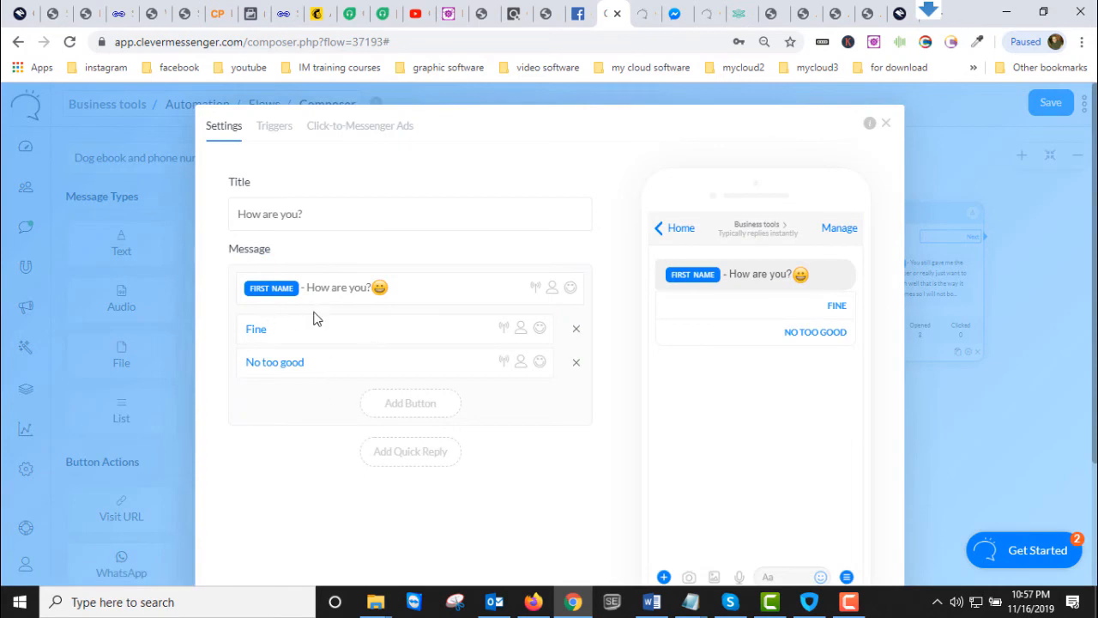
pyautogui.click(887, 127)
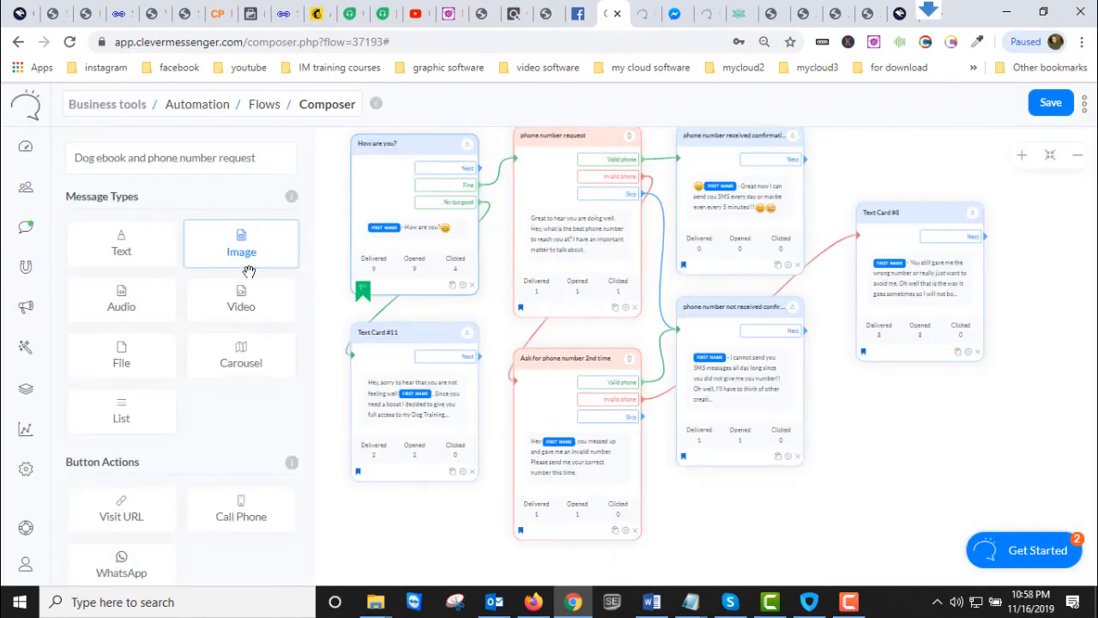
# Add a new text card to the flow below Text Card #8.
pyautogui.moveTo(129, 246); pyautogui.dragTo(901, 422)
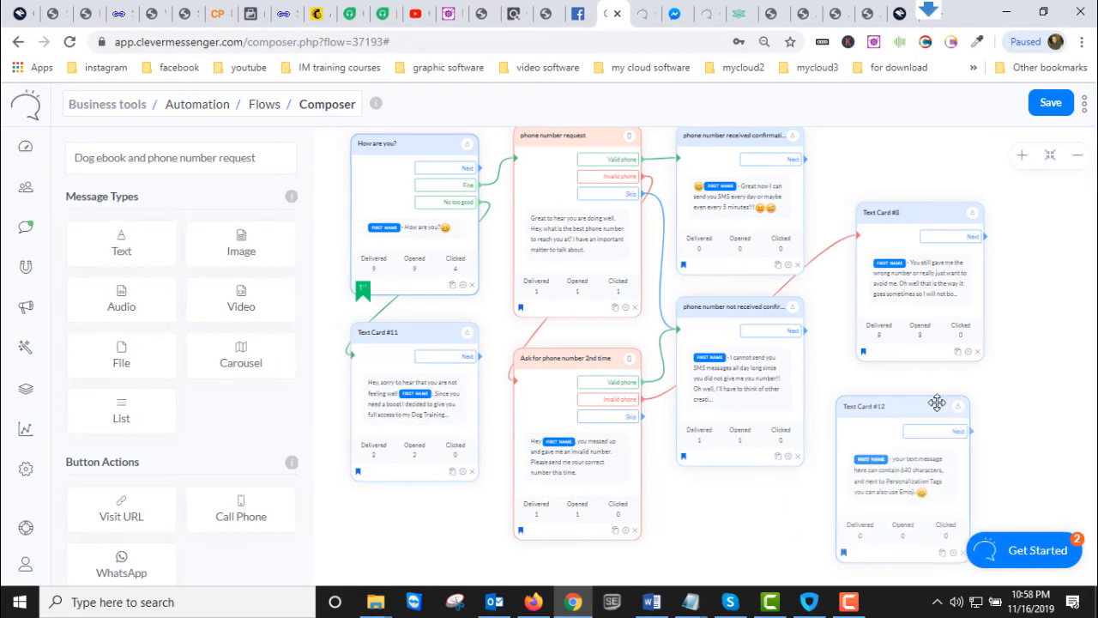
pyautogui.moveTo(935, 401); pyautogui.dragTo(935, 396)
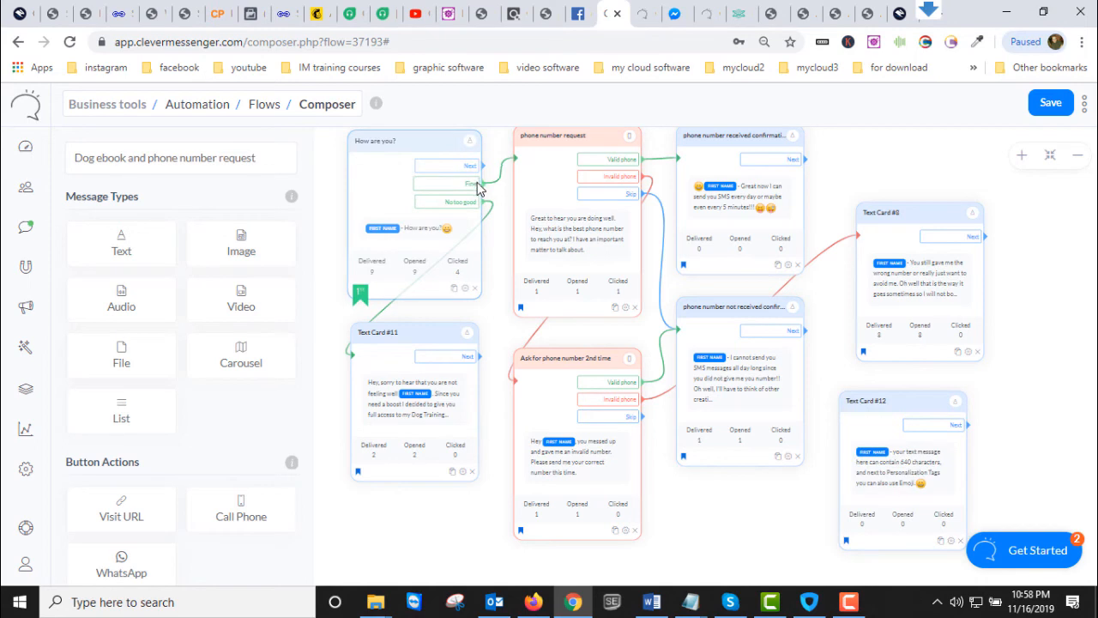
# Examine the title, message and reply buttons in the settings of the "How are you?" card.
pyautogui.click(466, 291)
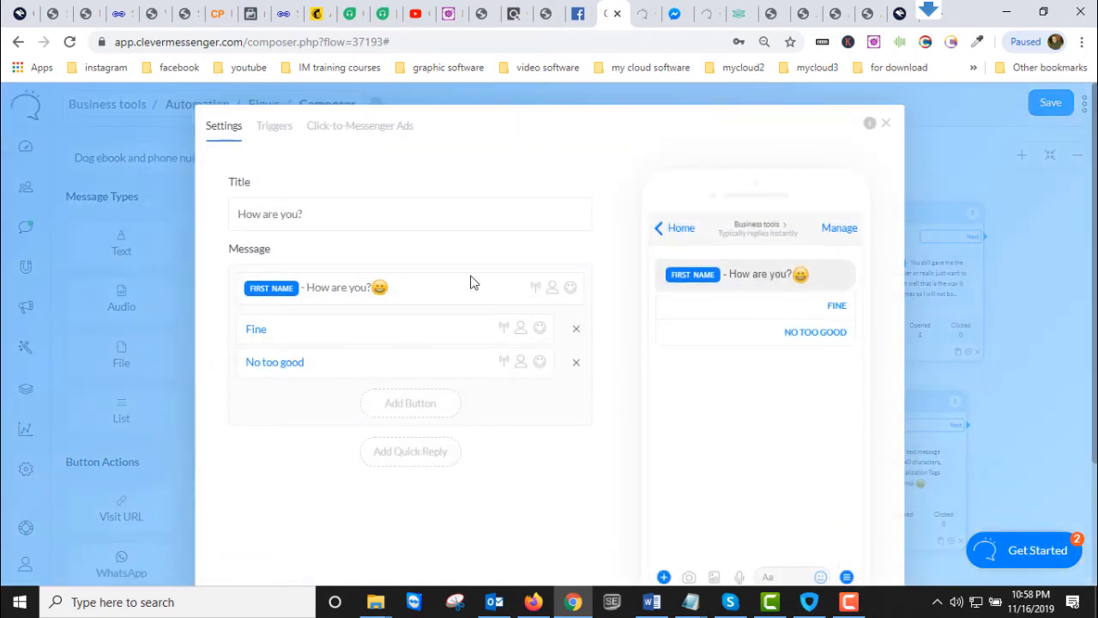
pyautogui.click(480, 333)
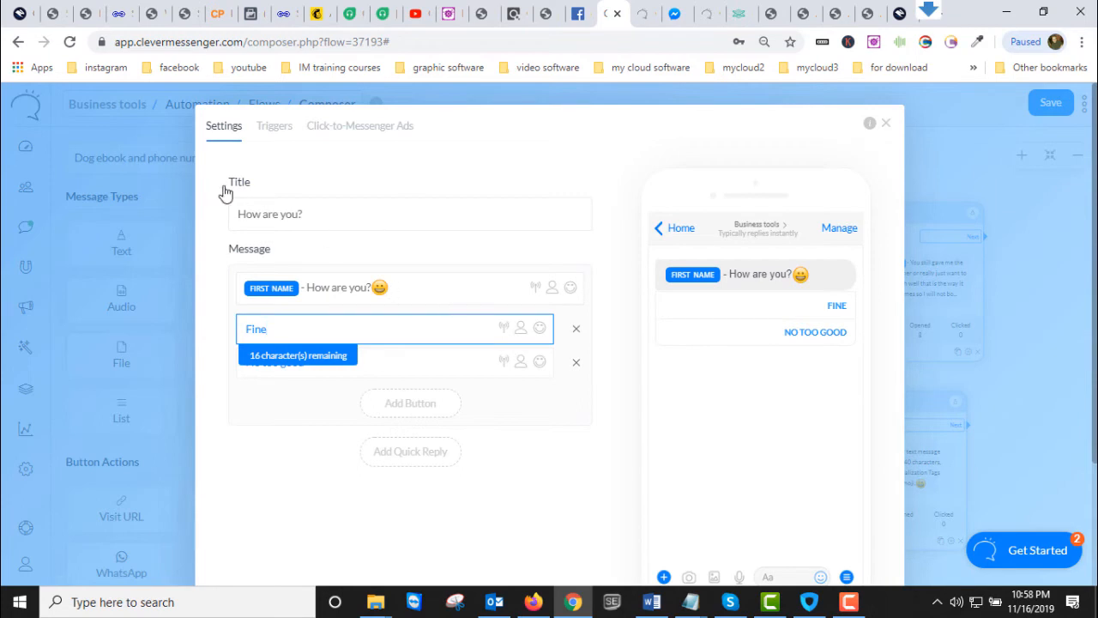
pyautogui.tripleClick(347, 214)
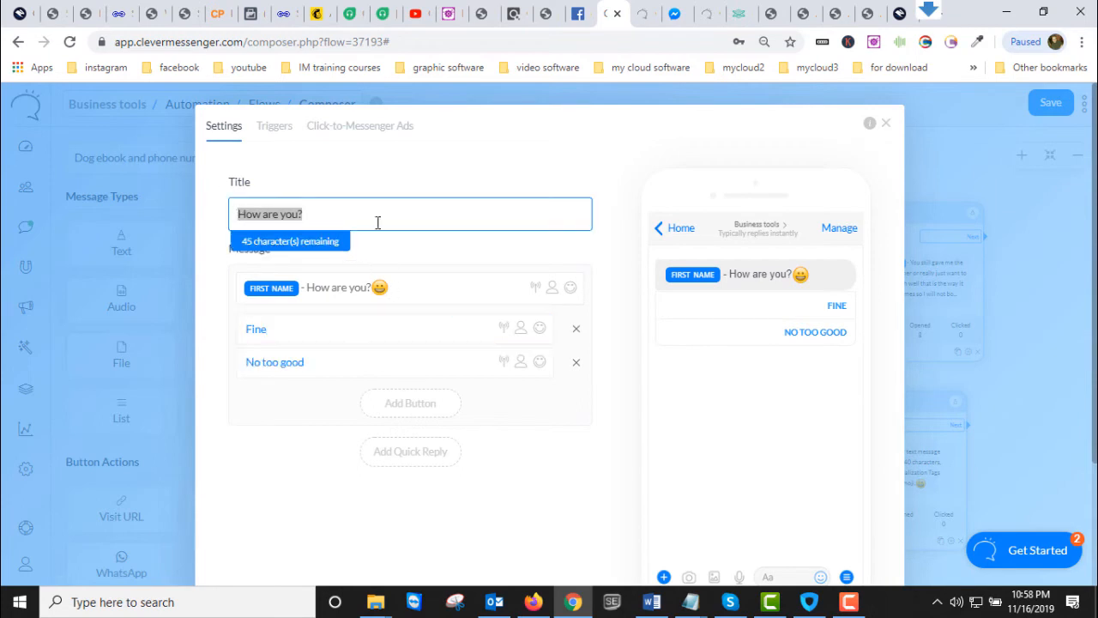
pyautogui.click(307, 211)
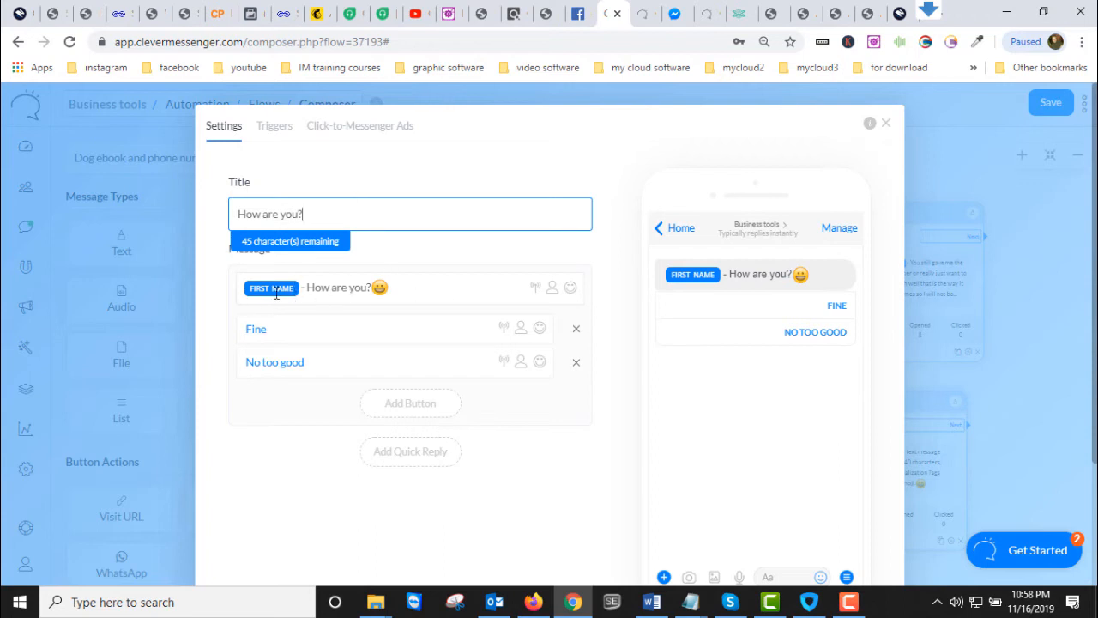
pyautogui.click(887, 124)
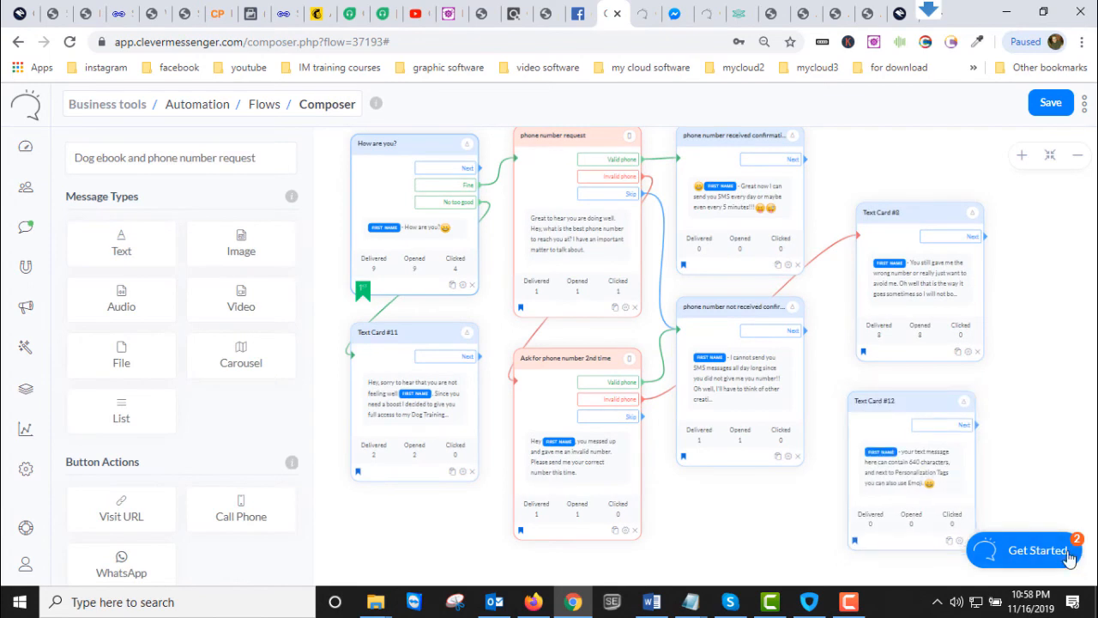
# Reposition the new text card slightly and set its title to "Hey how are you?".
pyautogui.moveTo(932, 402); pyautogui.dragTo(906, 394)
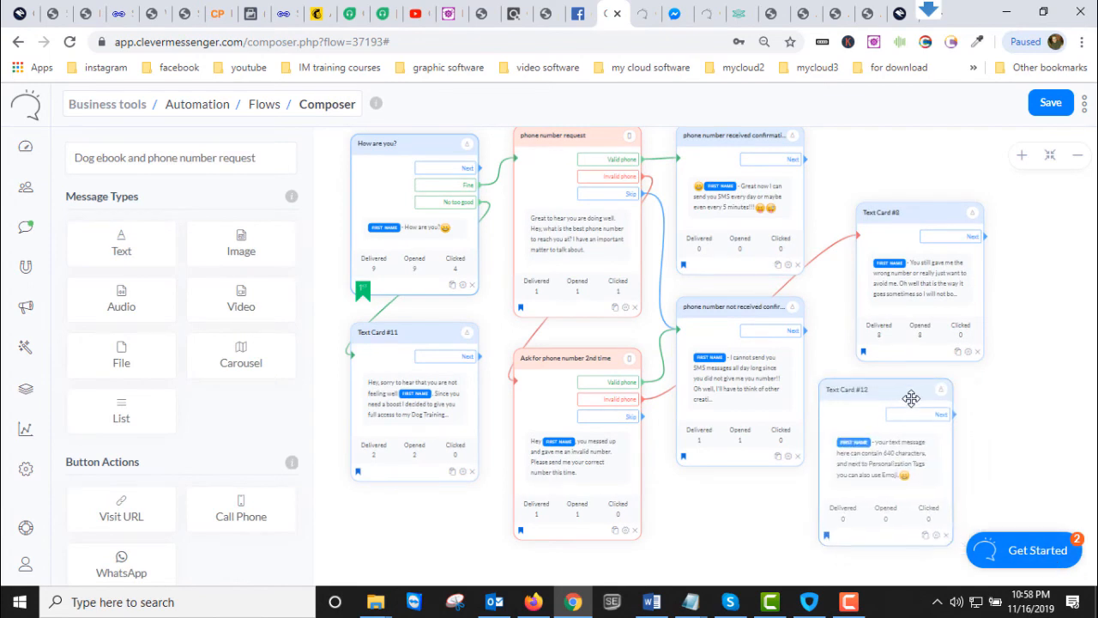
pyautogui.click(937, 535)
pyautogui.moveTo(365, 218); pyautogui.dragTo(217, 219)
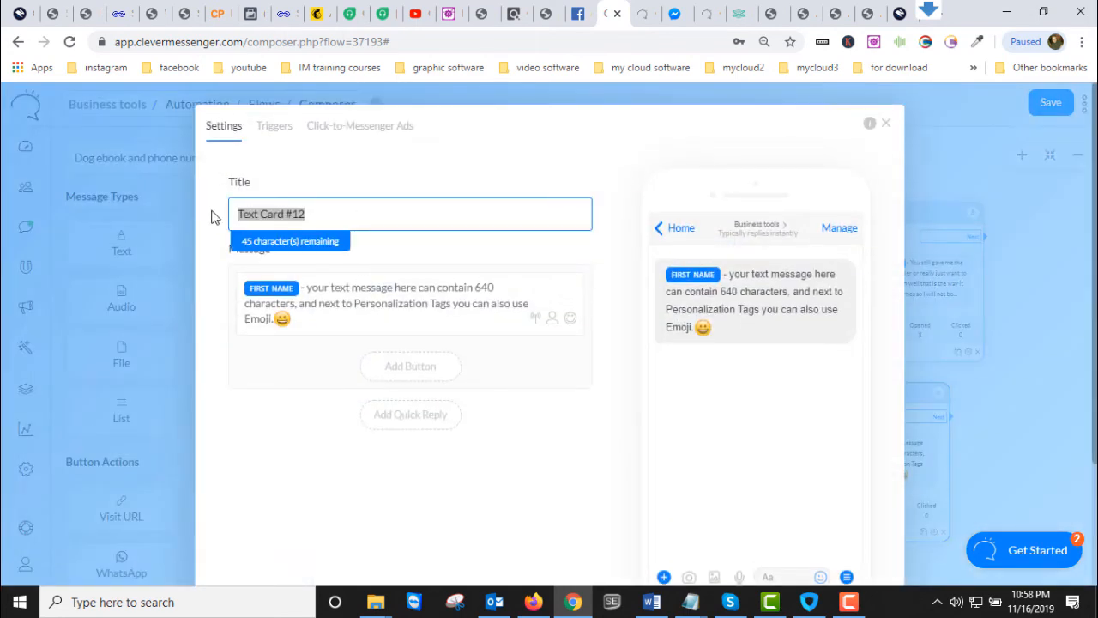
pyautogui.write('Hey how are you?')
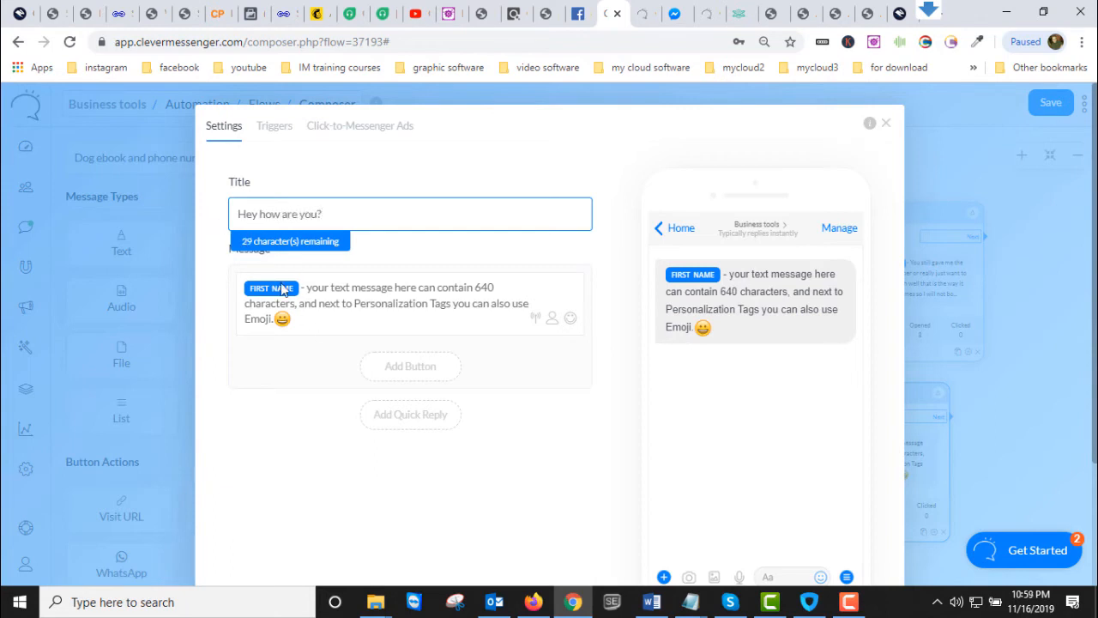
# Replace the card's whole default message with "Fine".
pyautogui.moveTo(349, 318); pyautogui.dragTo(238, 287)
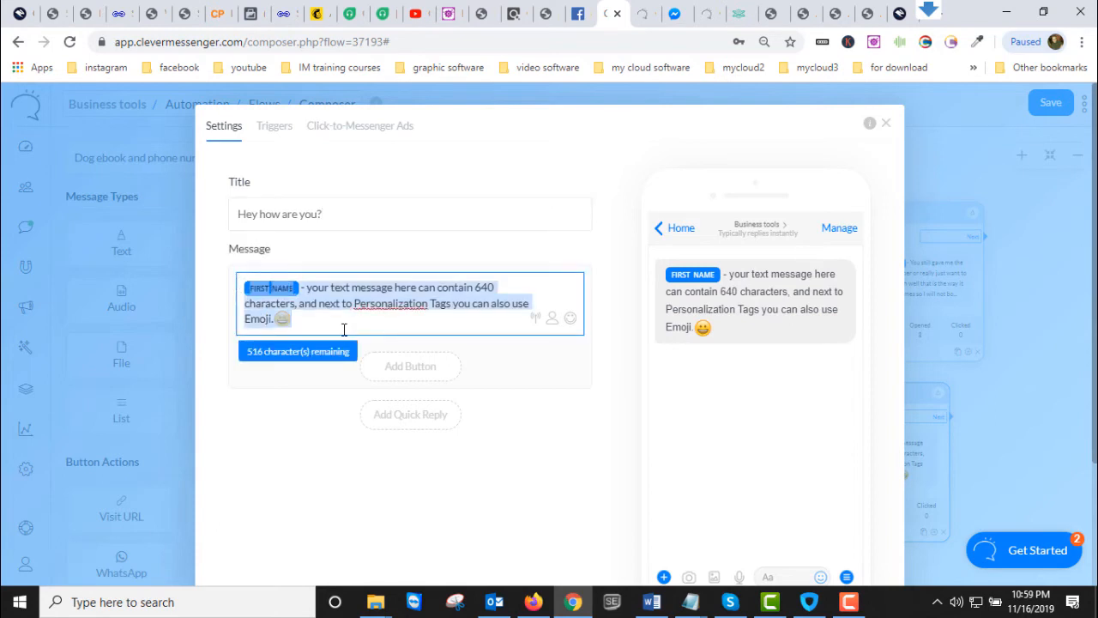
pyautogui.press('BackSpace')
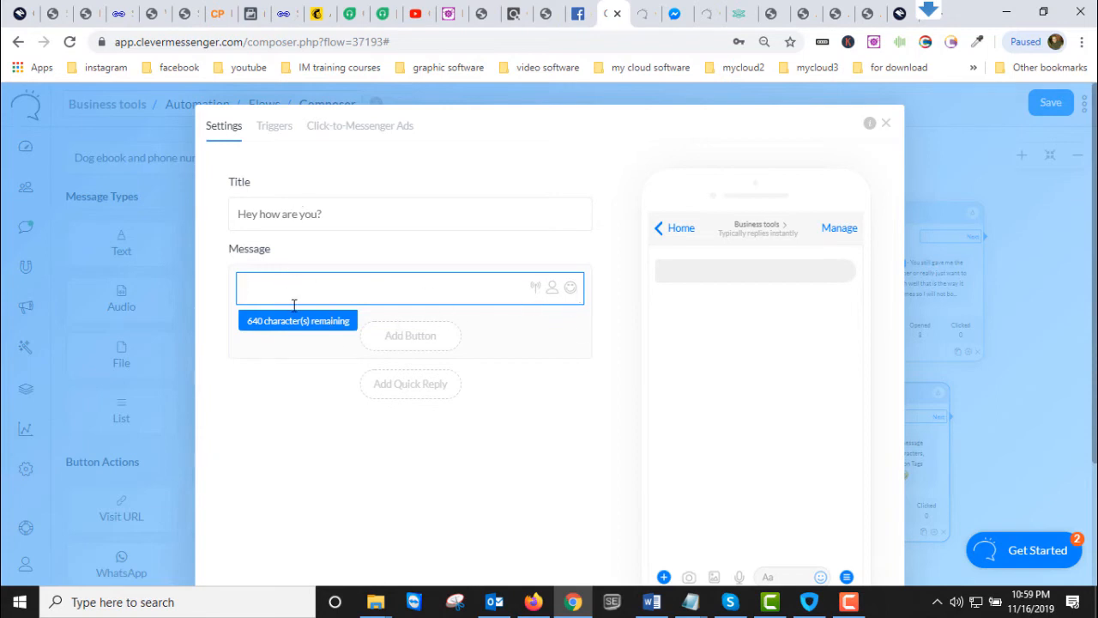
pyautogui.write('F')
pyautogui.press('BackSpace')
pyautogui.write('Fine')
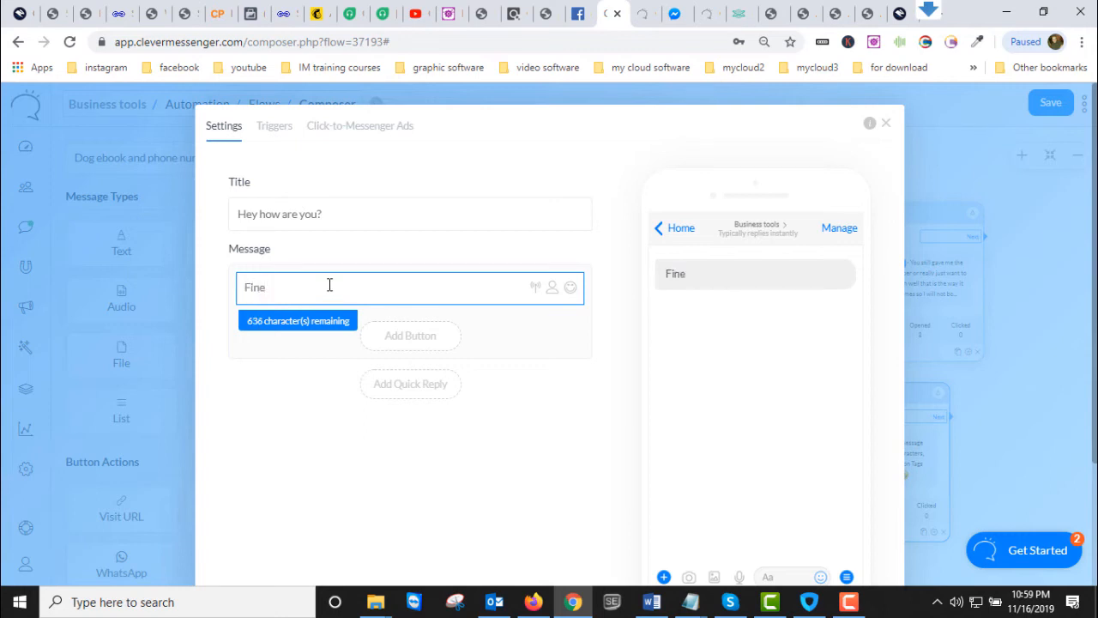
# Add a reply button labelled "Not good" under the card's message.
pyautogui.click(445, 343)
pyautogui.doubleClick(247, 331)
pyautogui.write('No')
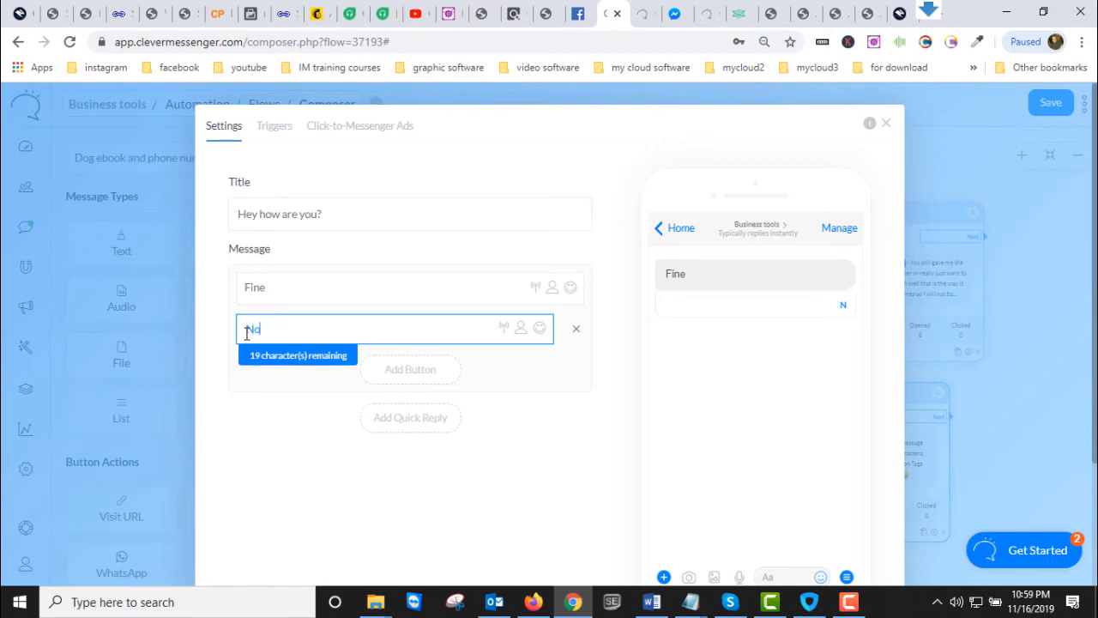
pyautogui.write('t good')
pyautogui.click(598, 378)
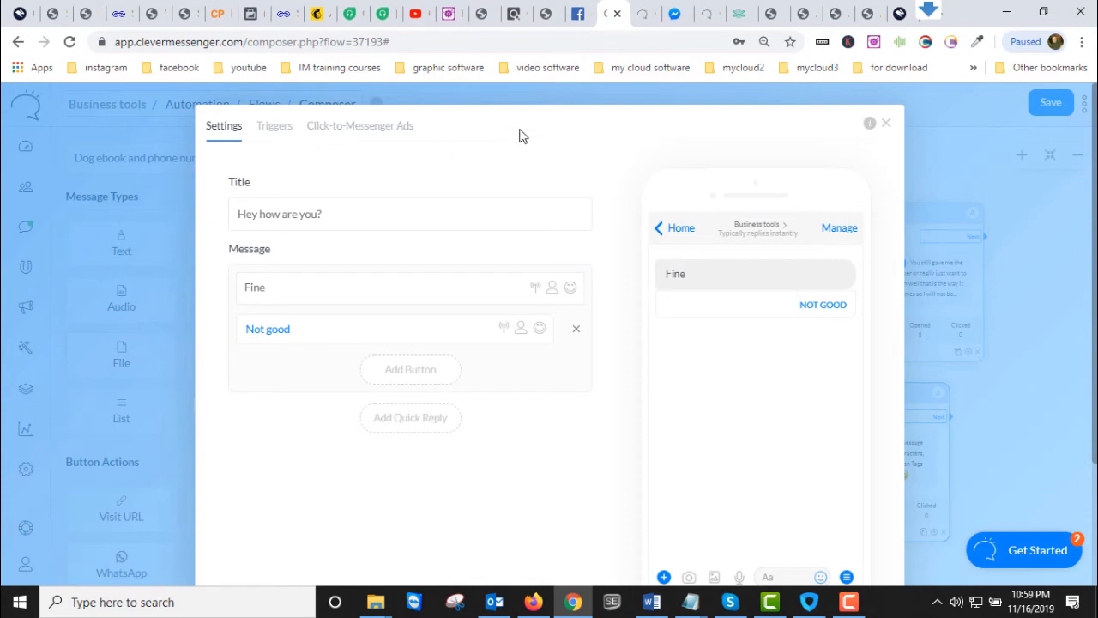
# Enter "join" as the card's positive trigger keyword and apply the card settings.
pyautogui.click(276, 127)
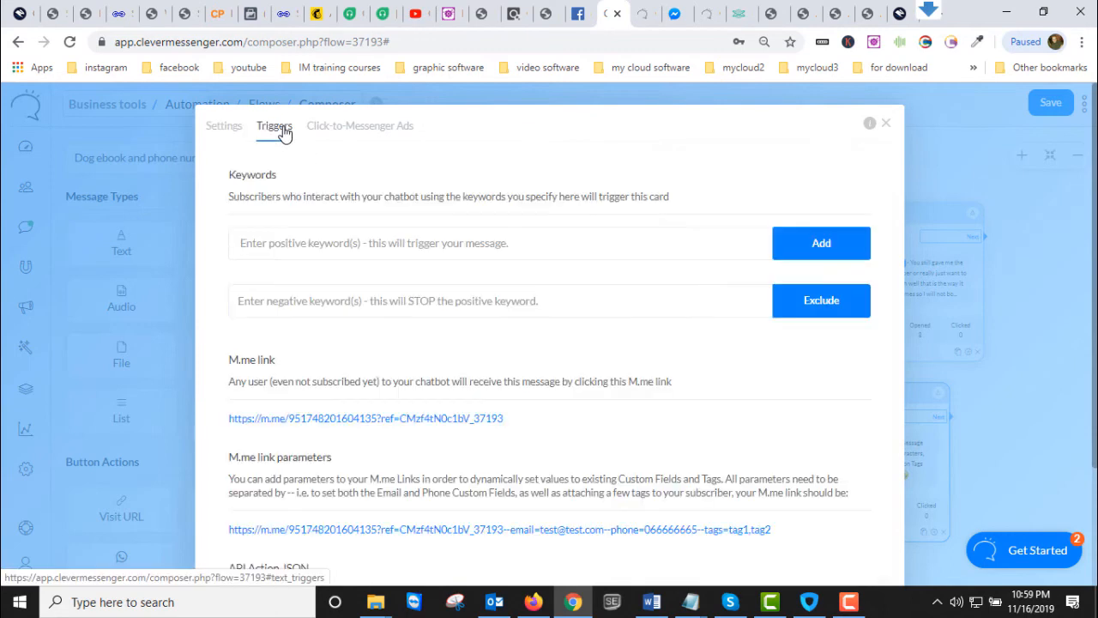
pyautogui.click(229, 129)
pyautogui.click(269, 128)
pyautogui.click(401, 245)
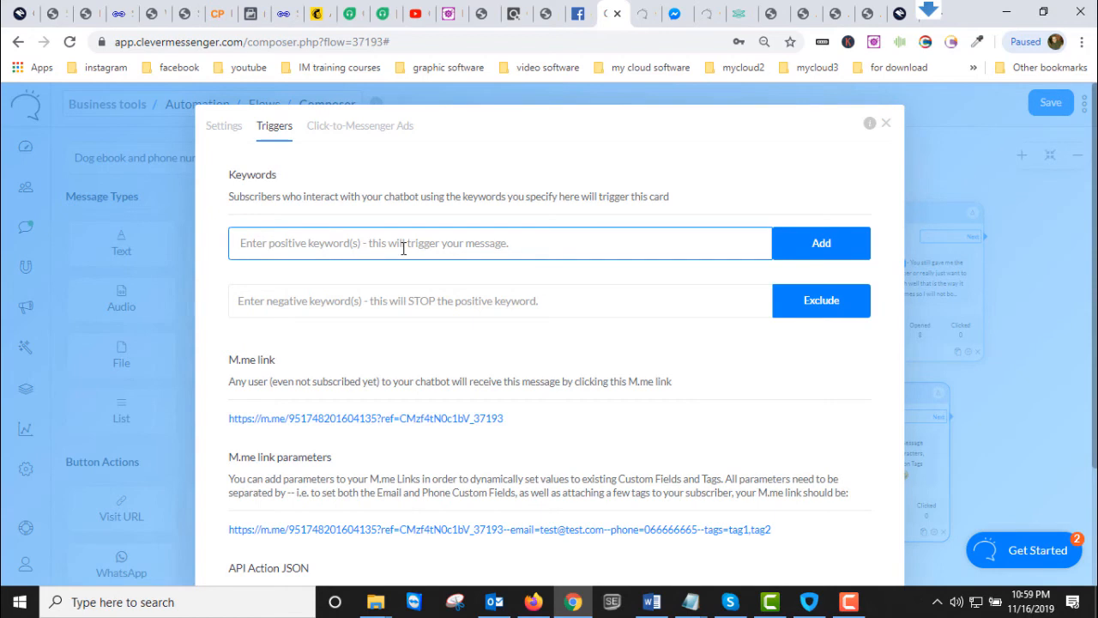
pyautogui.write('i')
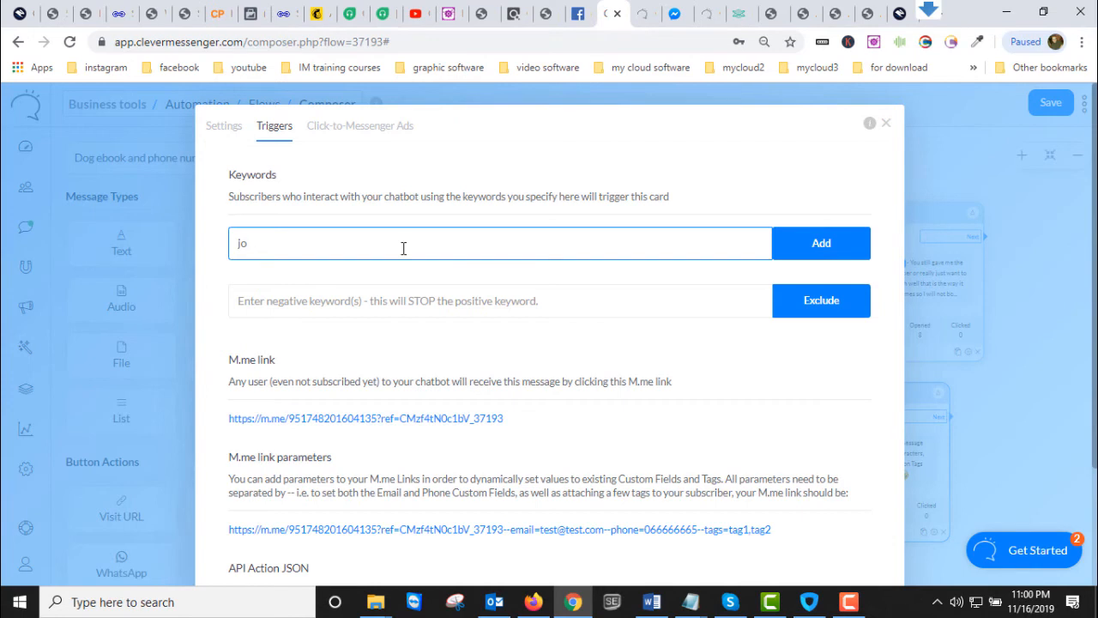
pyautogui.press('BackSpace')
pyautogui.press('BackSpace')
pyautogui.press('BackSpace')
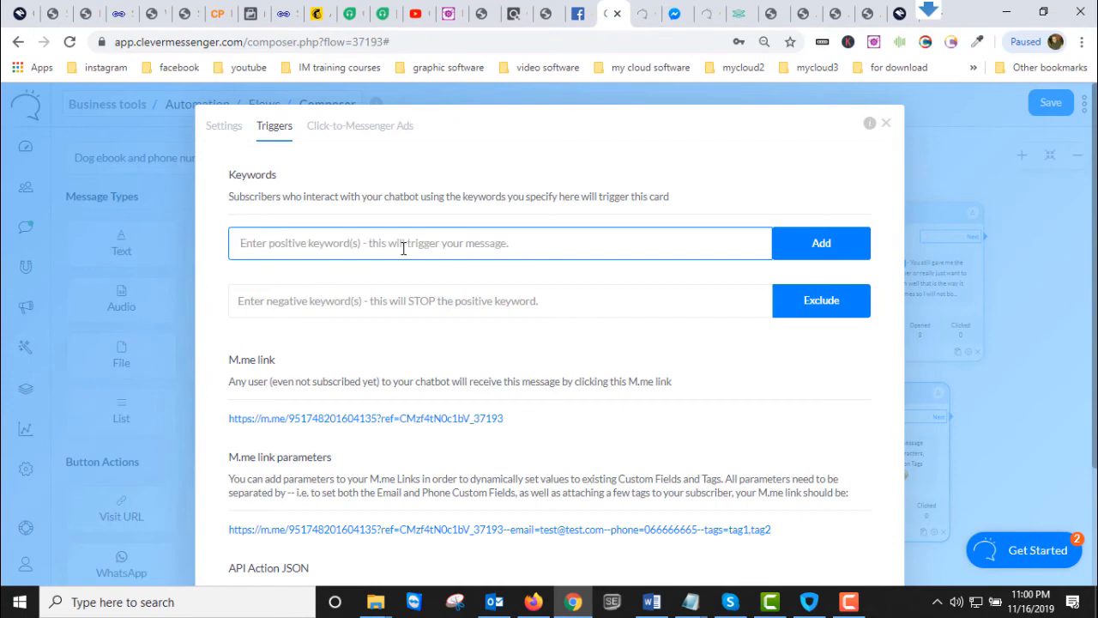
pyautogui.write('join')
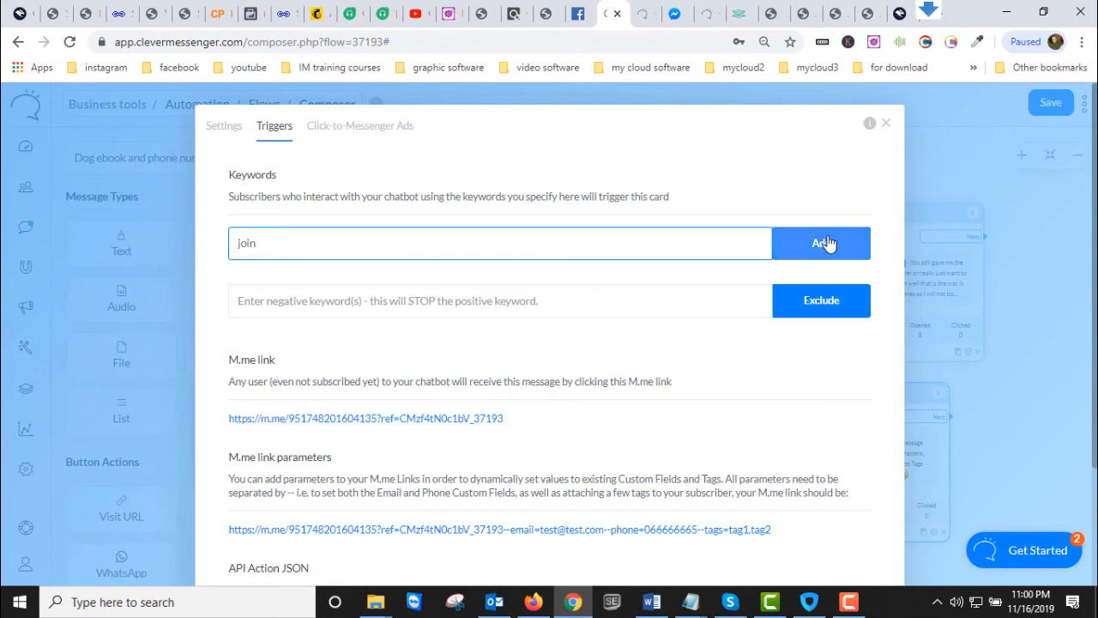
pyautogui.scroll(-2, 781, 412)
pyautogui.click(873, 540)
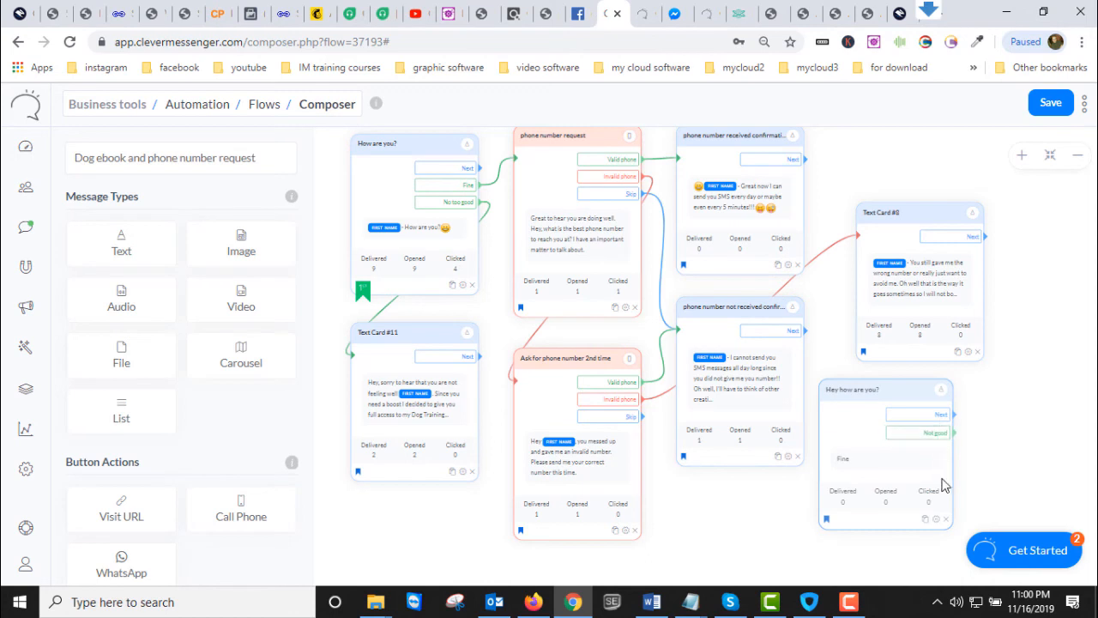
# Reopen the "Hey how are you?" card's settings and replace its message text with "How are you?".
pyautogui.click(936, 522)
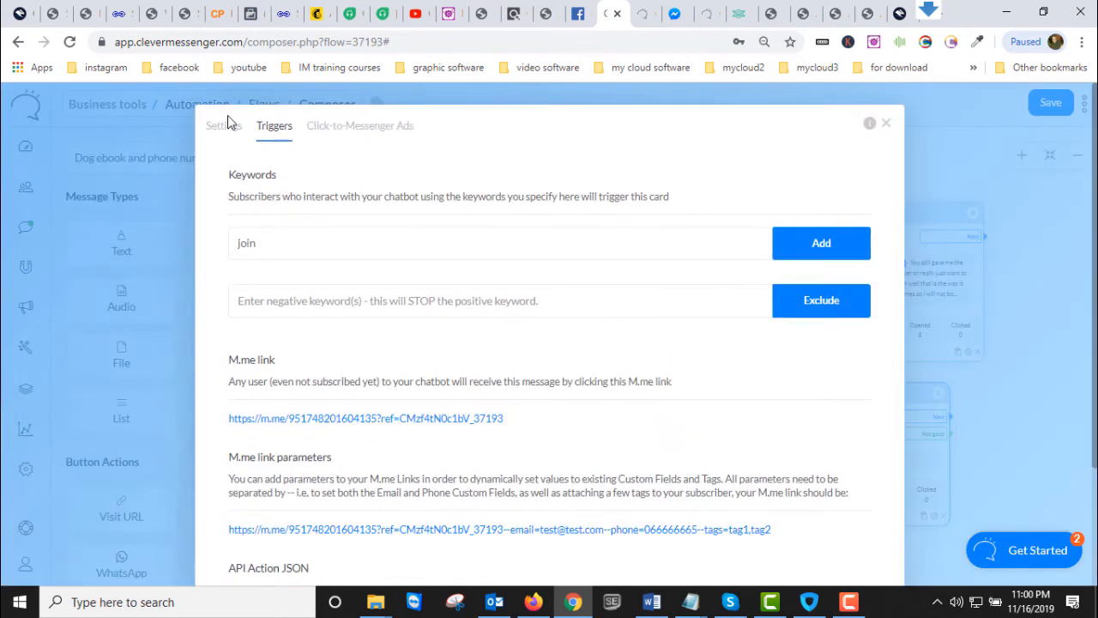
pyautogui.click(227, 124)
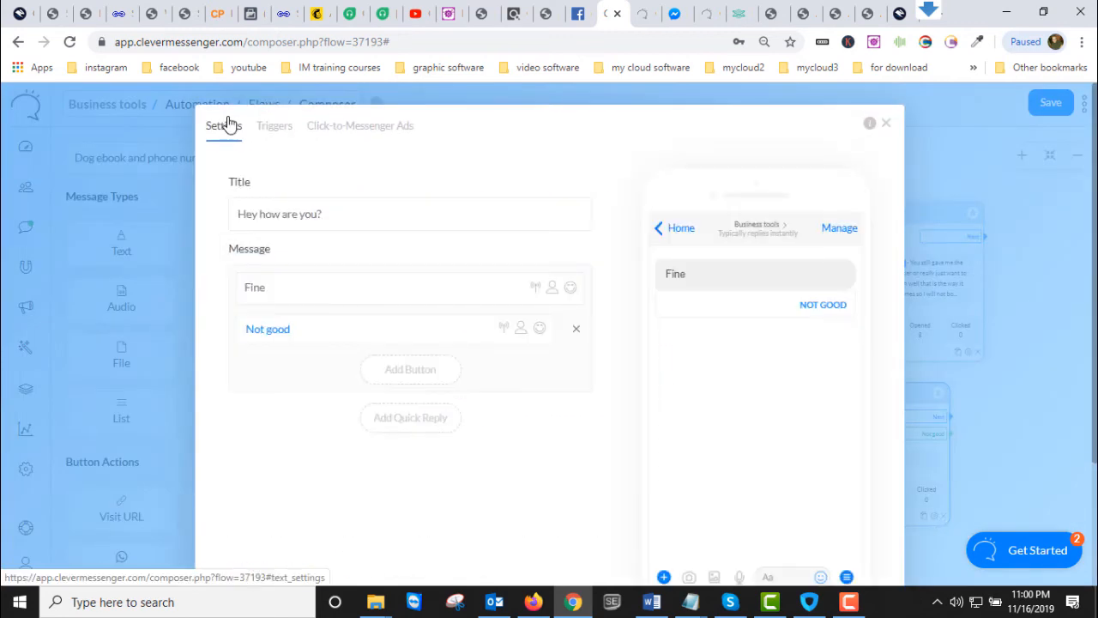
pyautogui.click(331, 290)
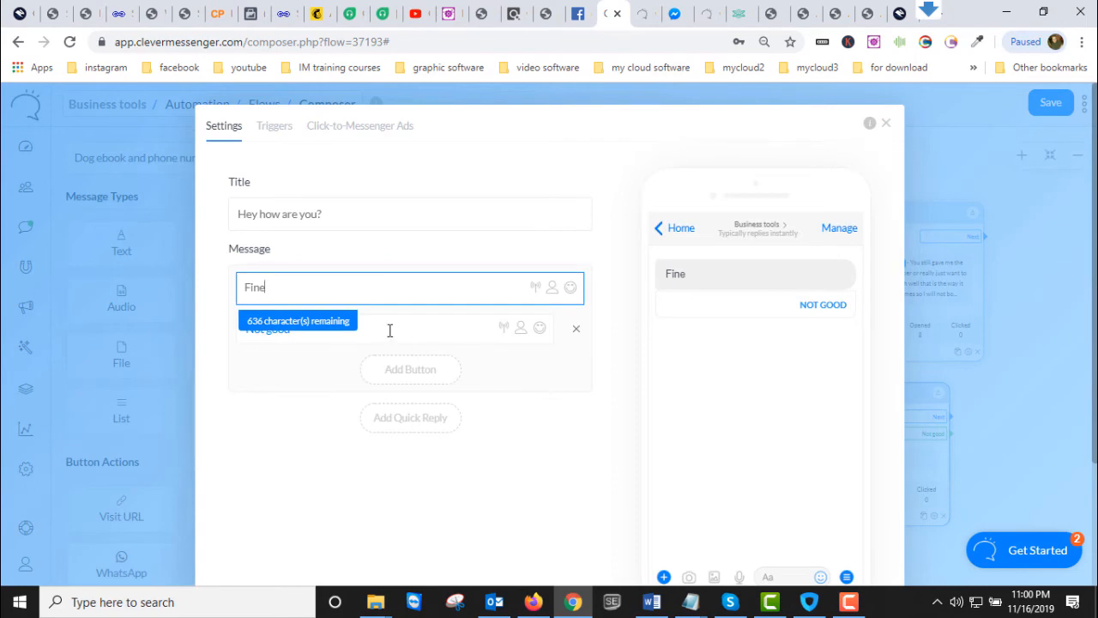
pyautogui.click(386, 325)
pyautogui.click(362, 288)
pyautogui.click(282, 367)
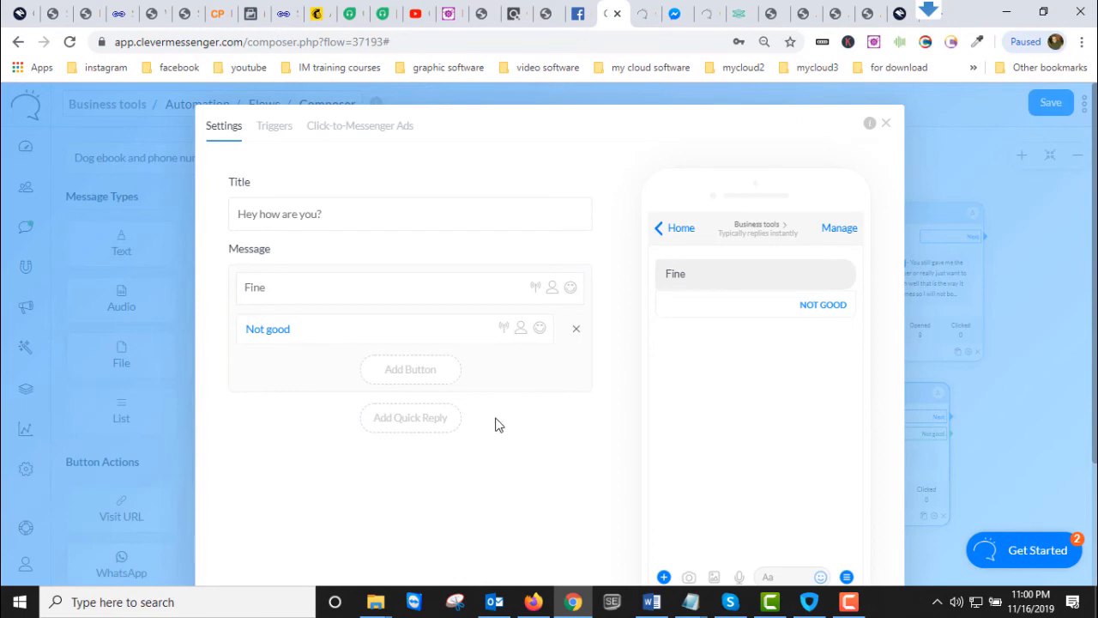
pyautogui.click(559, 290)
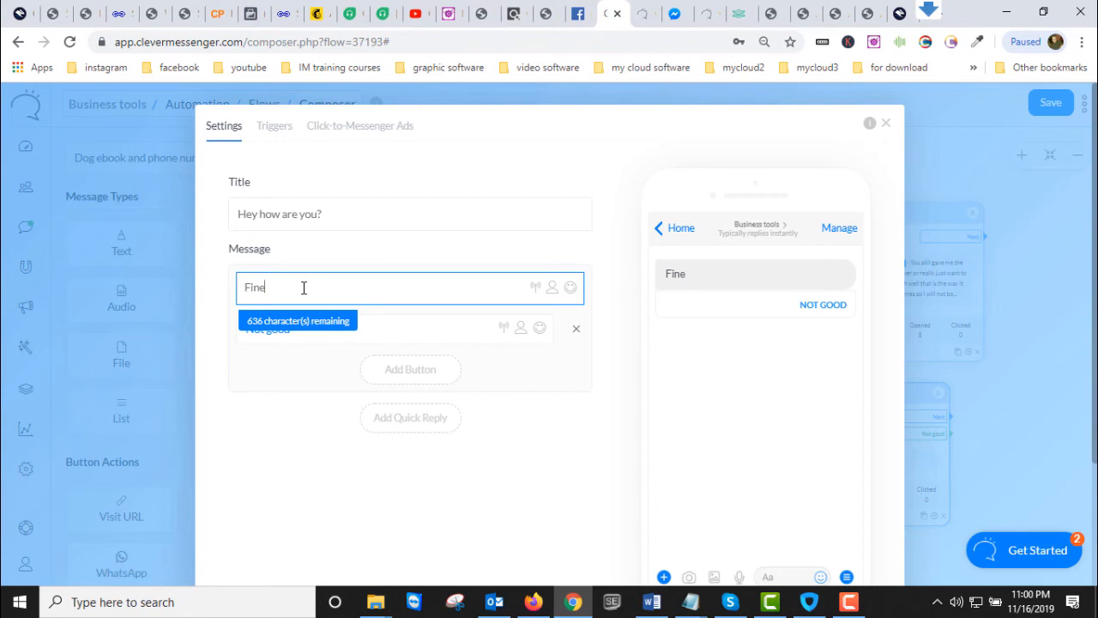
pyautogui.moveTo(279, 293); pyautogui.dragTo(235, 289)
pyautogui.write('How are you?')
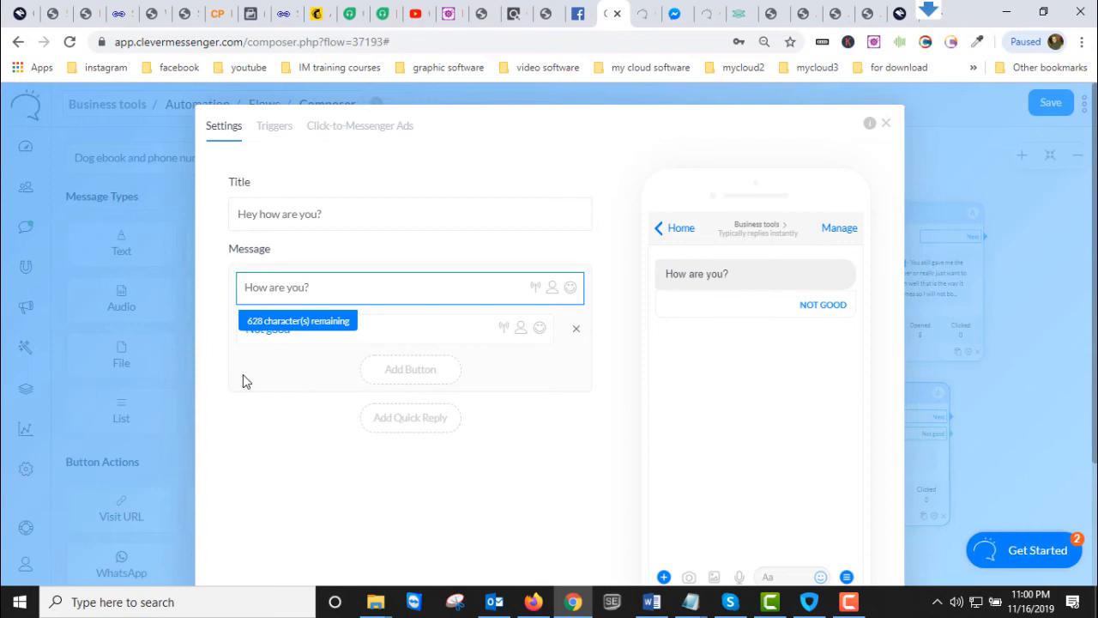
pyautogui.click(243, 381)
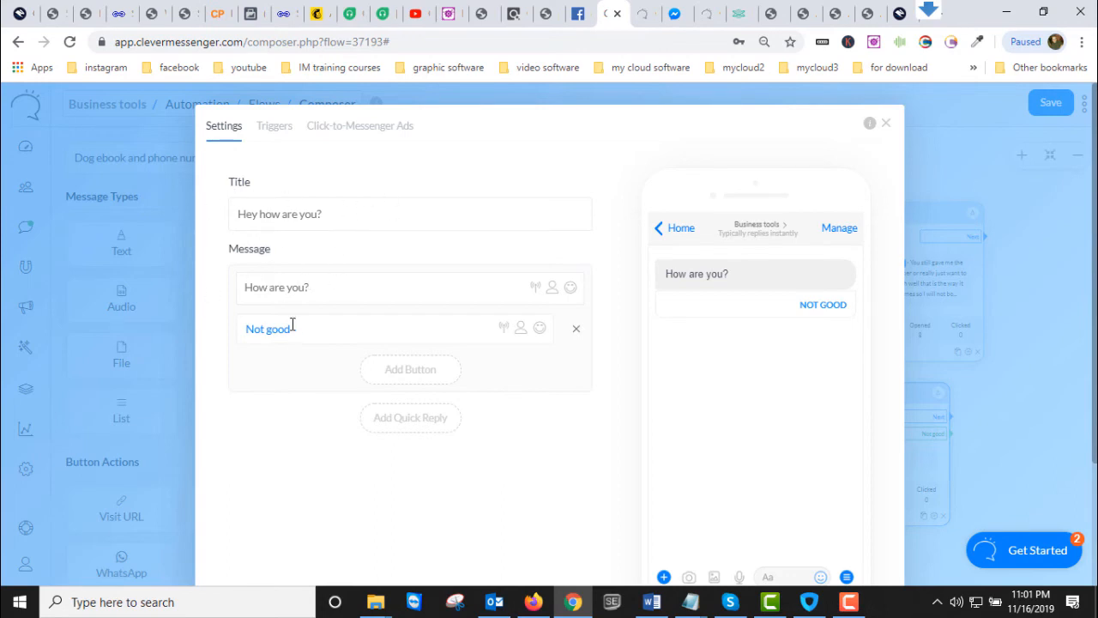
# Add a second reply button labelled "Fine" to the card and apply the settings.
pyautogui.click(399, 374)
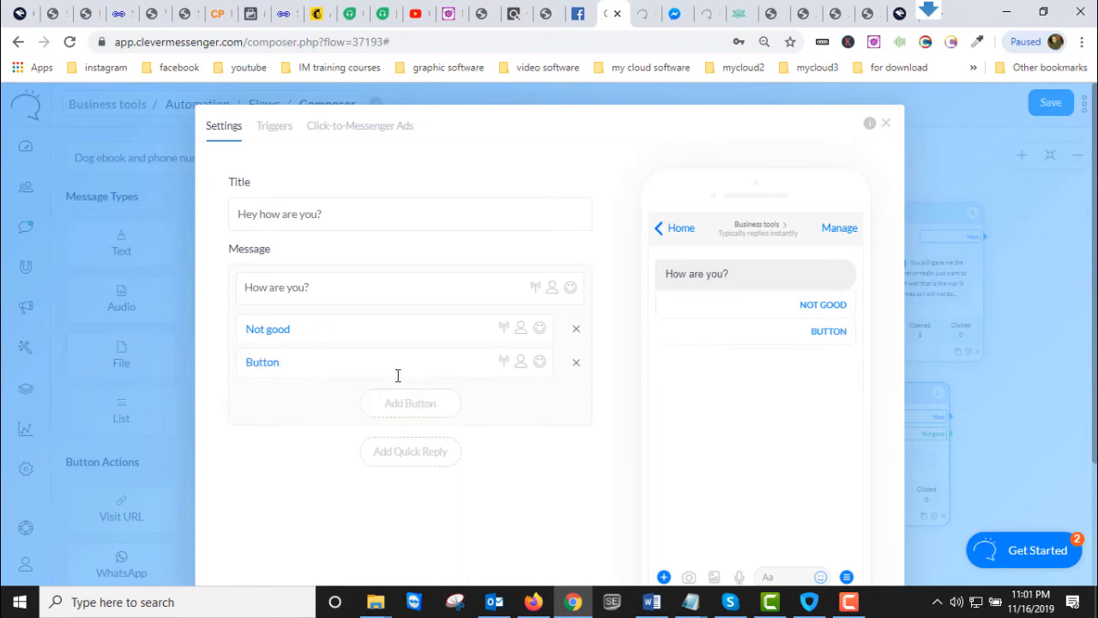
pyautogui.moveTo(302, 374); pyautogui.dragTo(230, 373)
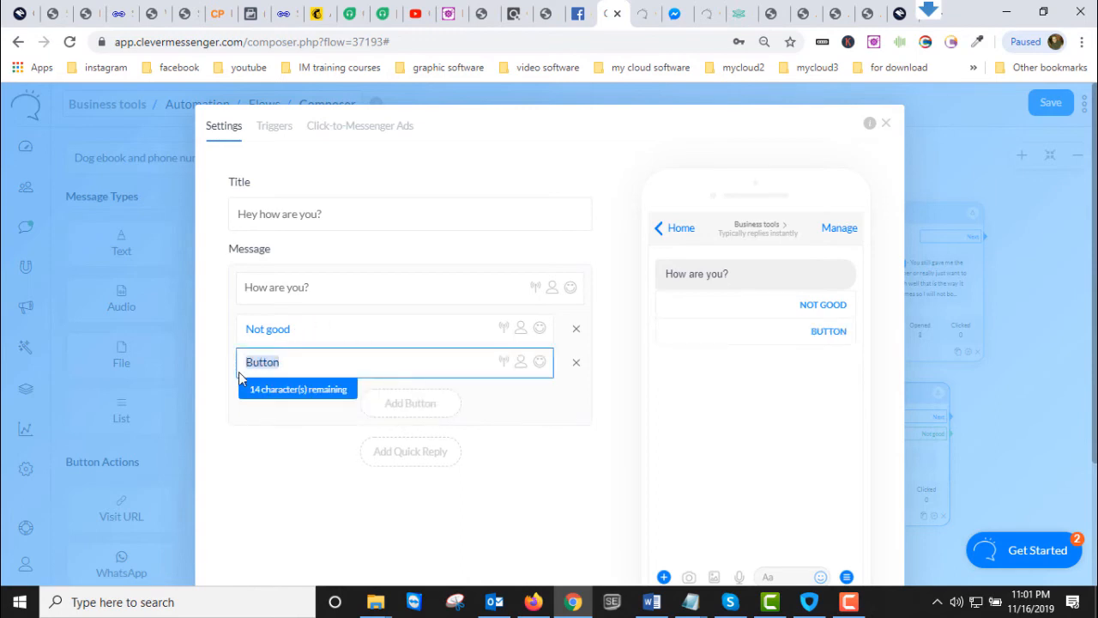
pyautogui.write('Fine')
pyautogui.scroll(-3, 883, 514)
pyautogui.click(870, 536)
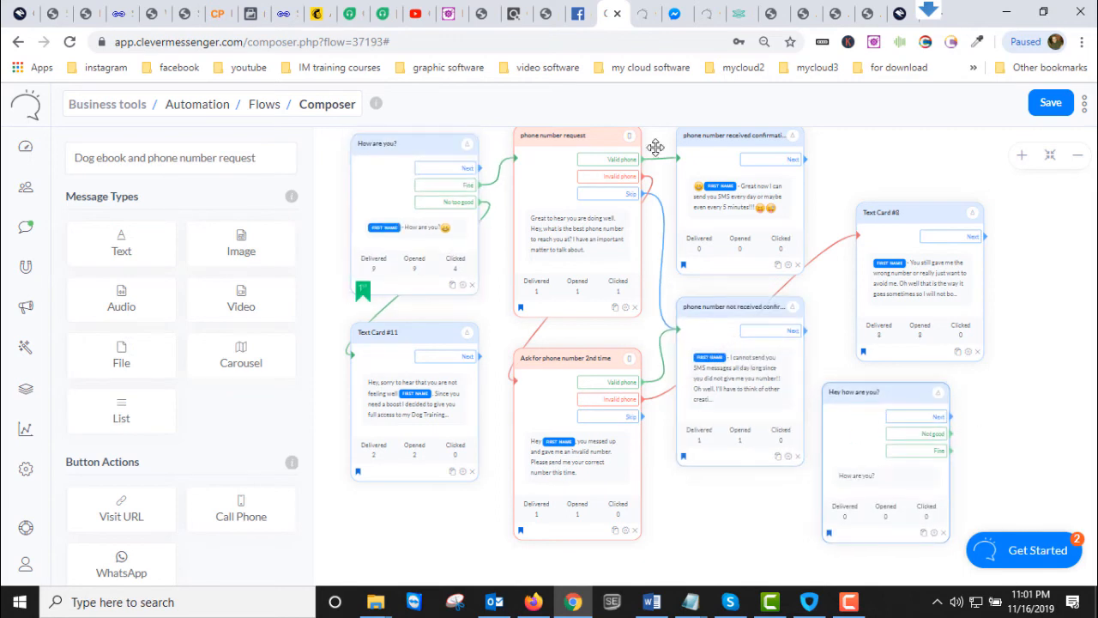
# Check the settings of the "How are you?" and "Hey how are you?" cards, and shift the latter slightly below Text Card #8.
pyautogui.click(466, 290)
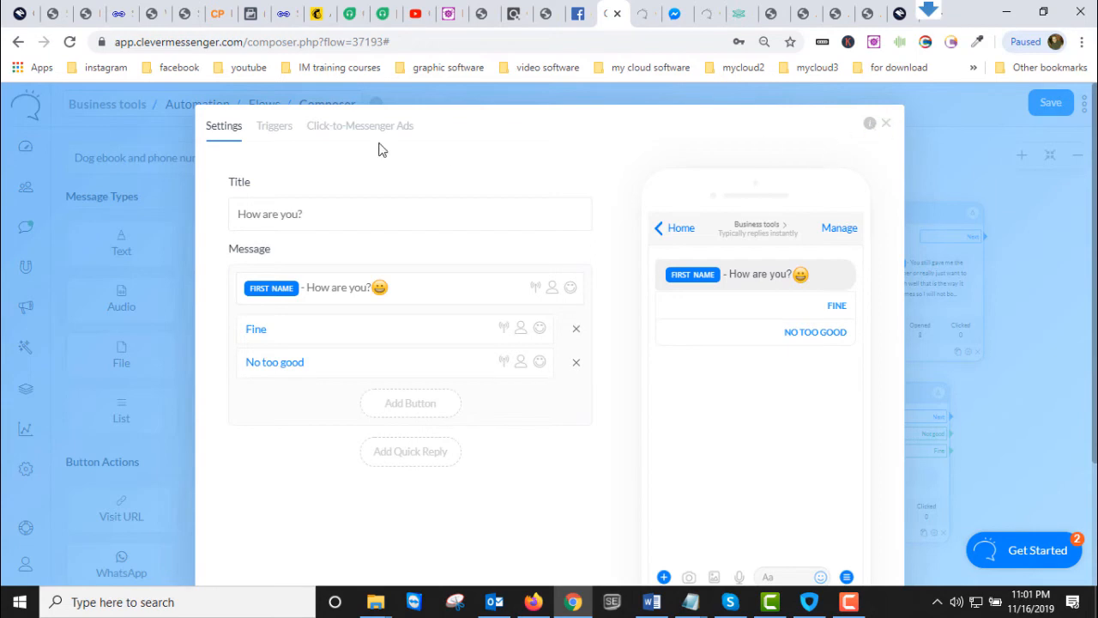
pyautogui.click(886, 125)
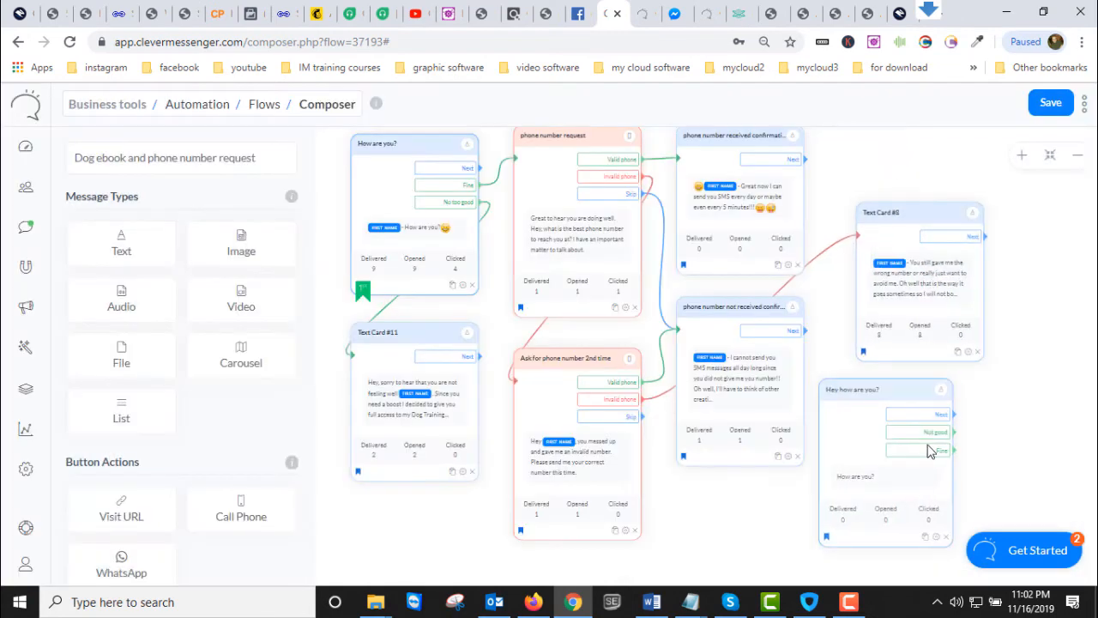
pyautogui.moveTo(912, 388)
pyautogui.mouseDown()
pyautogui.moveTo(740, 363)
pyautogui.moveTo(465, 176)
pyautogui.moveTo(967, 458)
pyautogui.moveTo(926, 380)
pyautogui.moveTo(926, 395)
pyautogui.mouseUp()
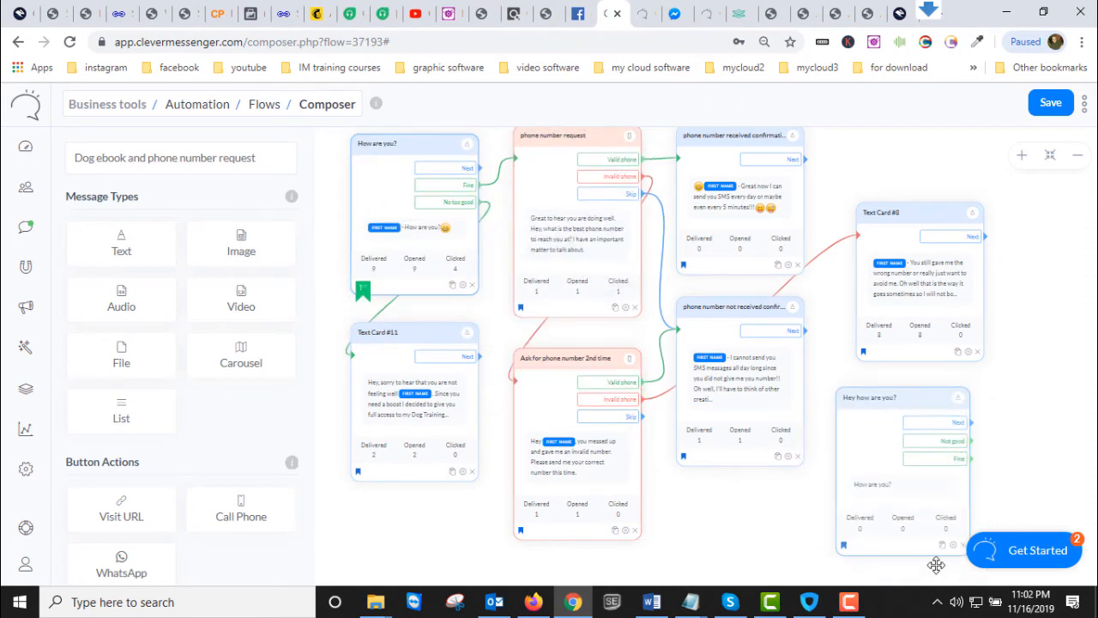
pyautogui.moveTo(919, 403); pyautogui.dragTo(910, 399)
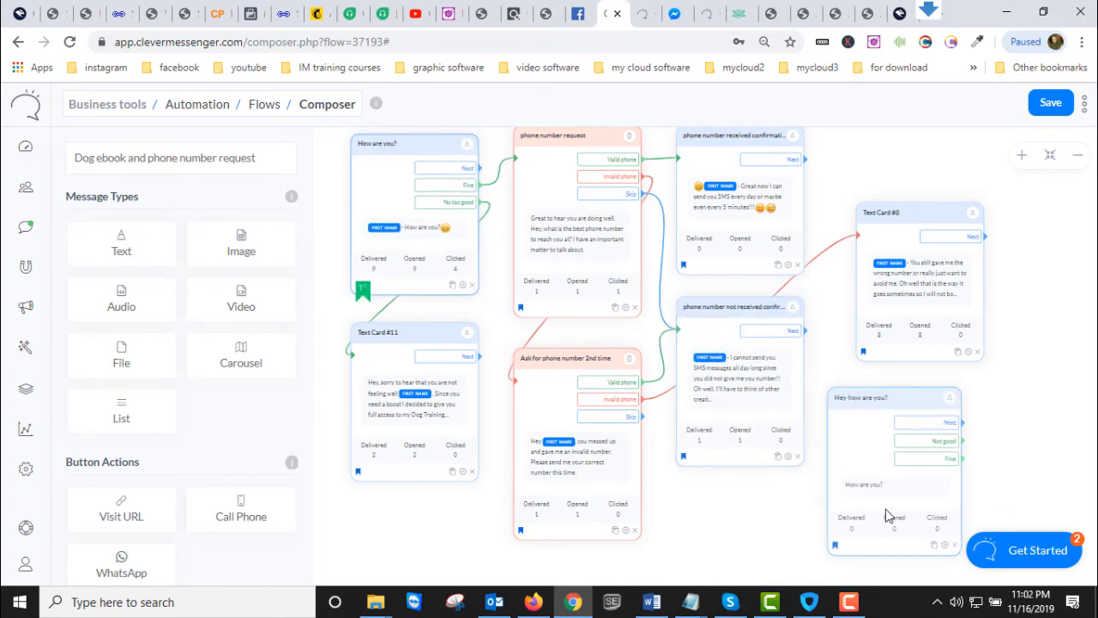
pyautogui.click(946, 547)
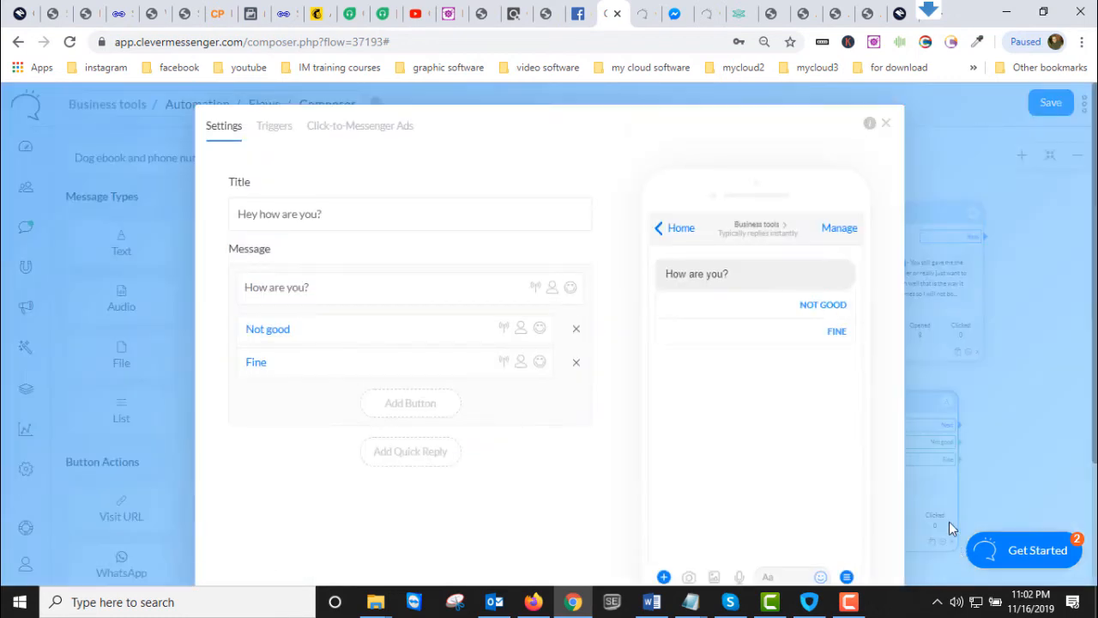
pyautogui.click(886, 123)
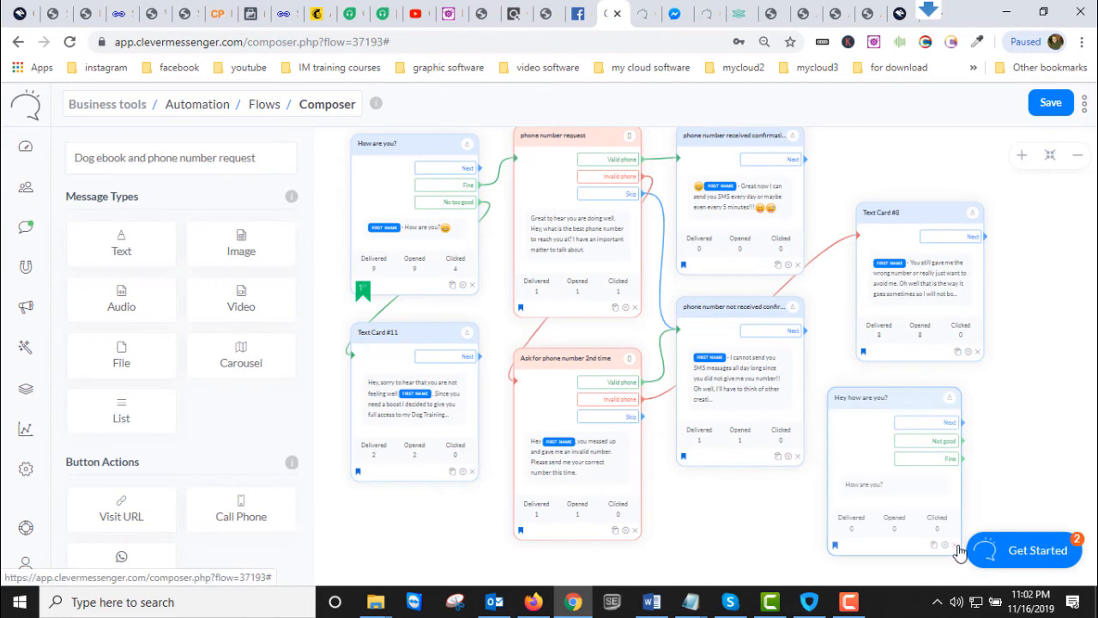
# Delete the "Hey how are you?" card from the flow.
pyautogui.moveTo(1020, 512); pyautogui.dragTo(730, 441)
pyautogui.moveTo(561, 464); pyautogui.dragTo(542, 414)
pyautogui.moveTo(833, 465); pyautogui.dragTo(761, 404)
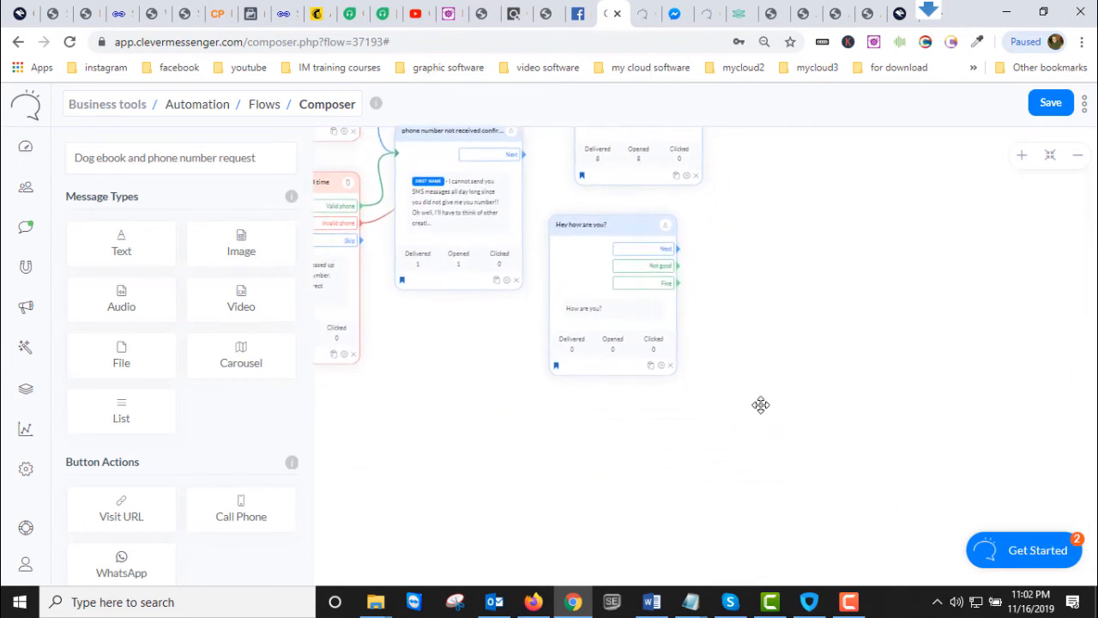
pyautogui.click(1023, 156)
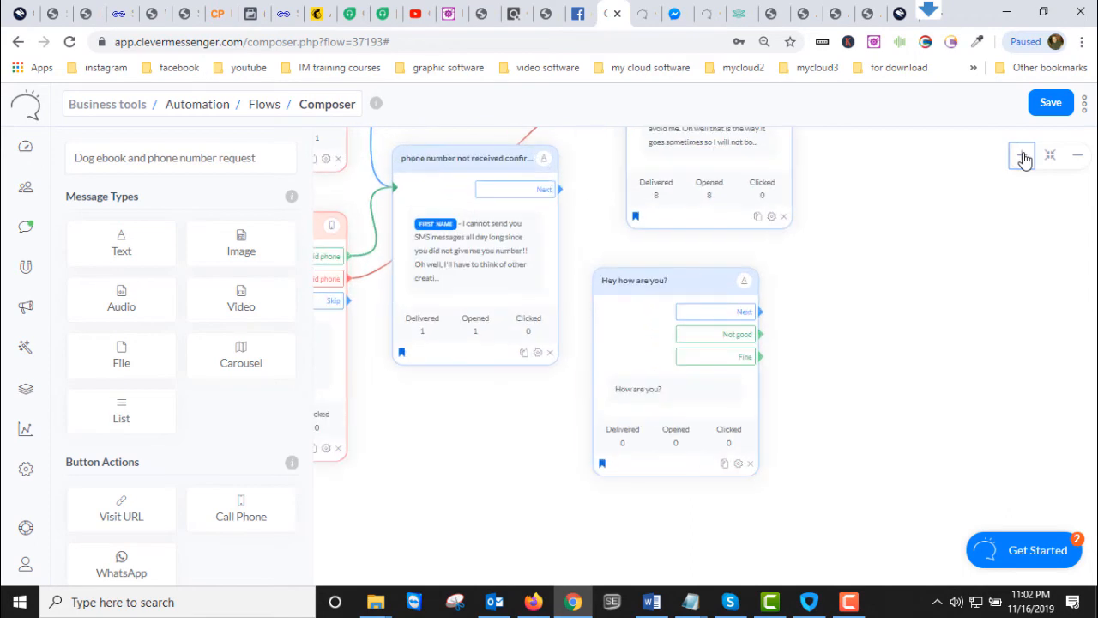
pyautogui.click(1021, 154)
pyautogui.click(1079, 158)
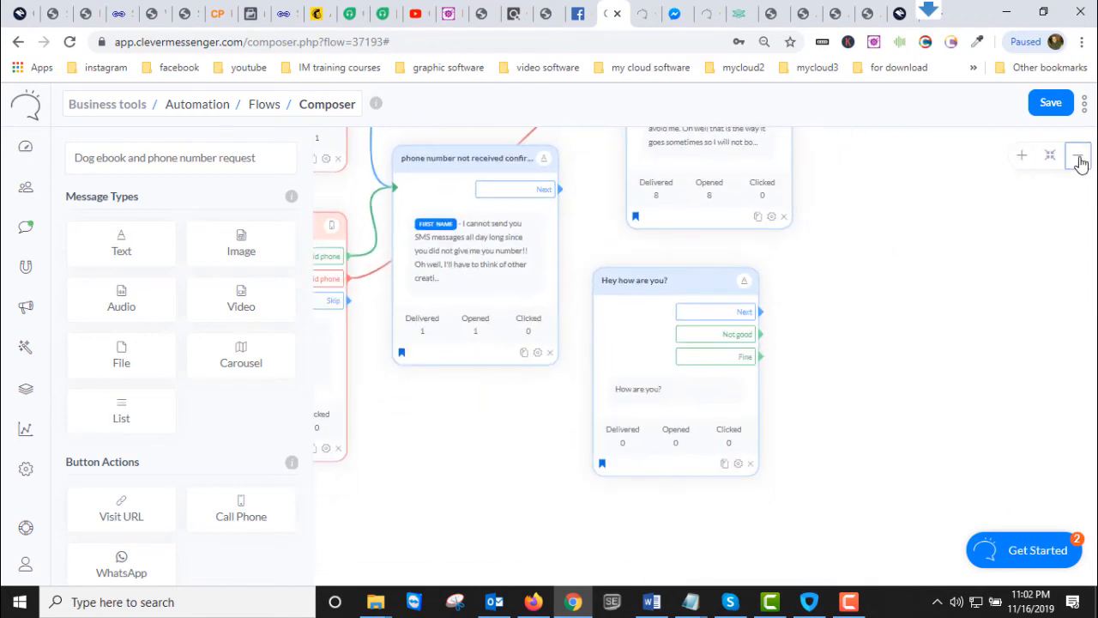
pyautogui.click(1078, 157)
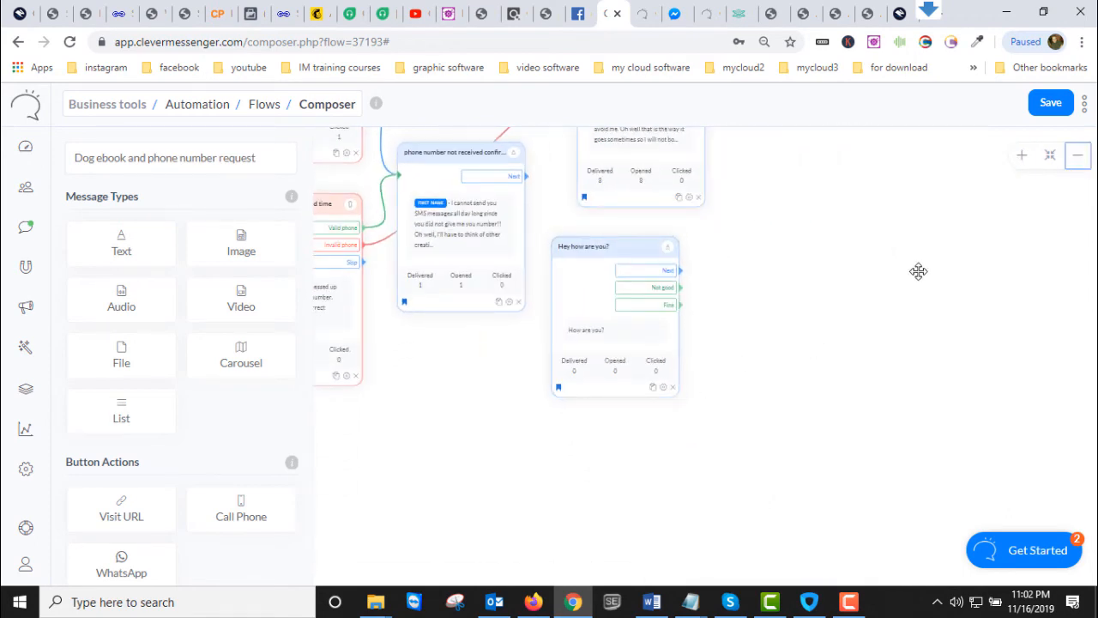
pyautogui.moveTo(767, 333); pyautogui.dragTo(866, 321)
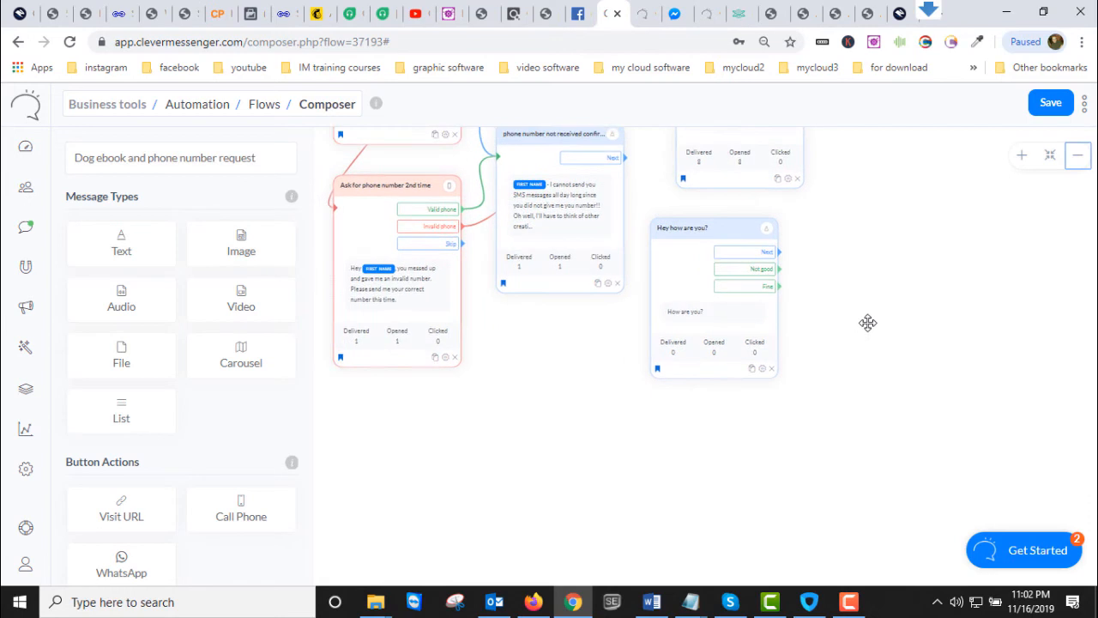
pyautogui.click(777, 378)
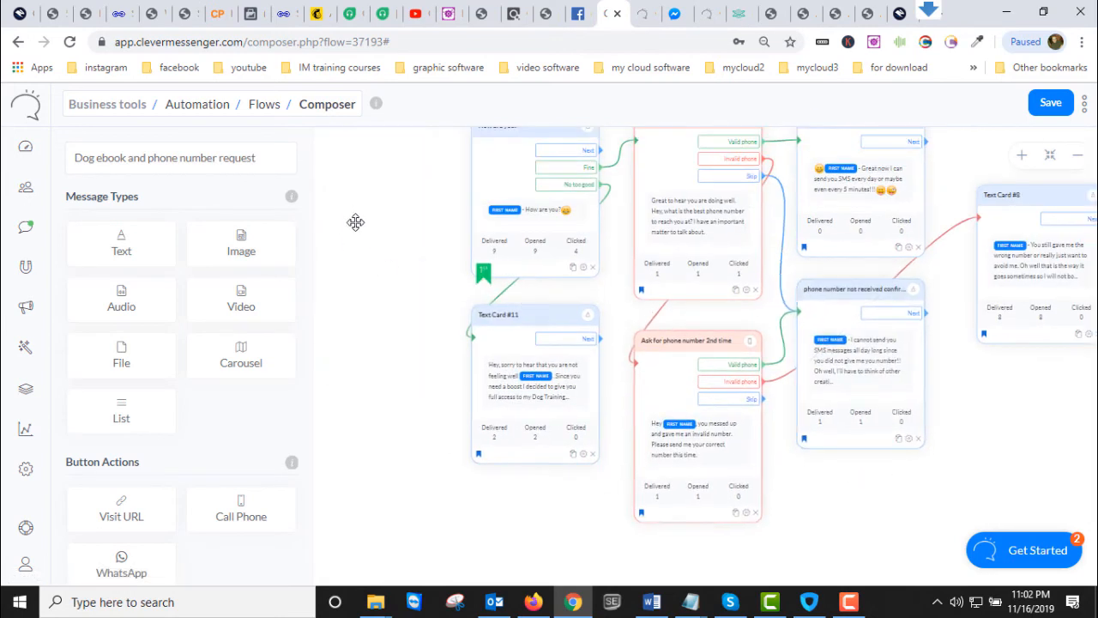
# Rearrange the "How are you?" card and Text Card #11 so that Text Card #11 sits directly beneath it.
pyautogui.scroll(3, 519, 296)
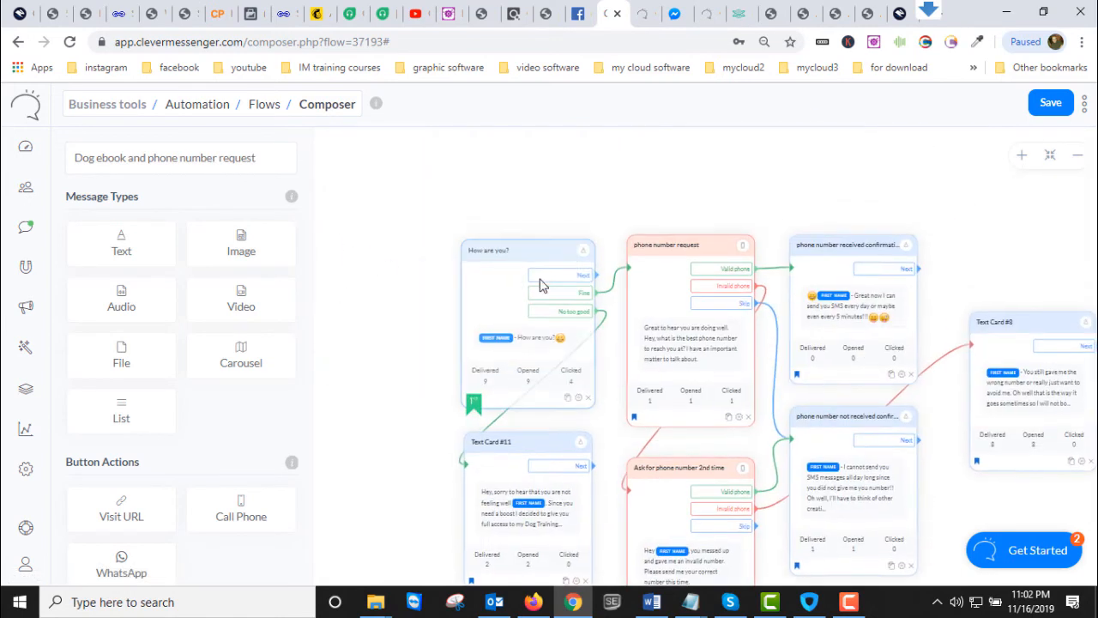
pyautogui.moveTo(549, 248); pyautogui.dragTo(450, 211)
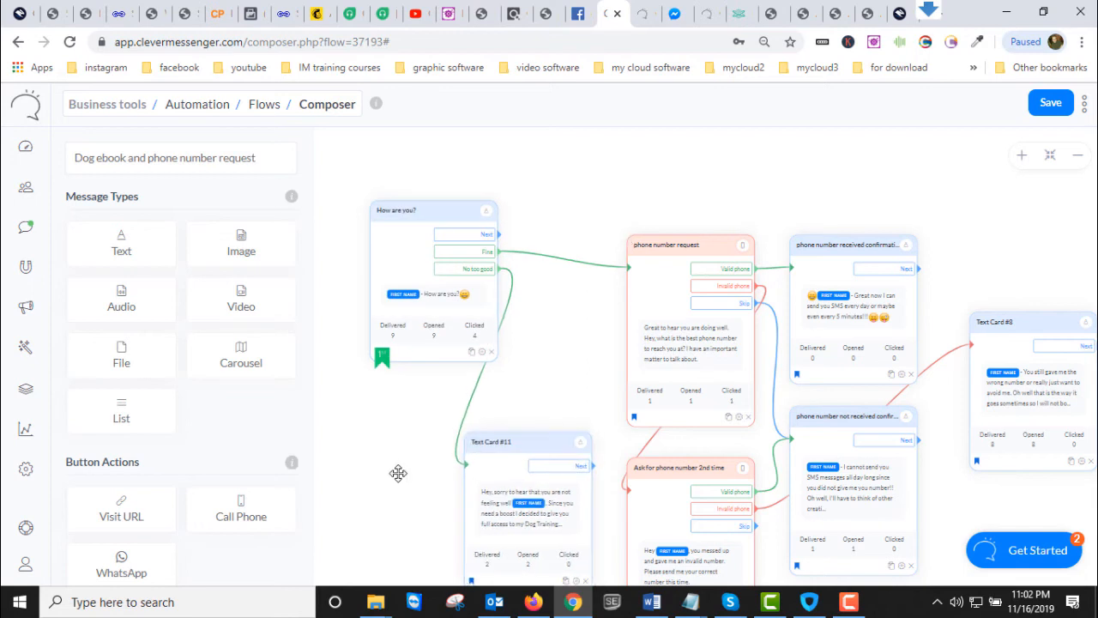
pyautogui.moveTo(397, 471); pyautogui.dragTo(420, 431)
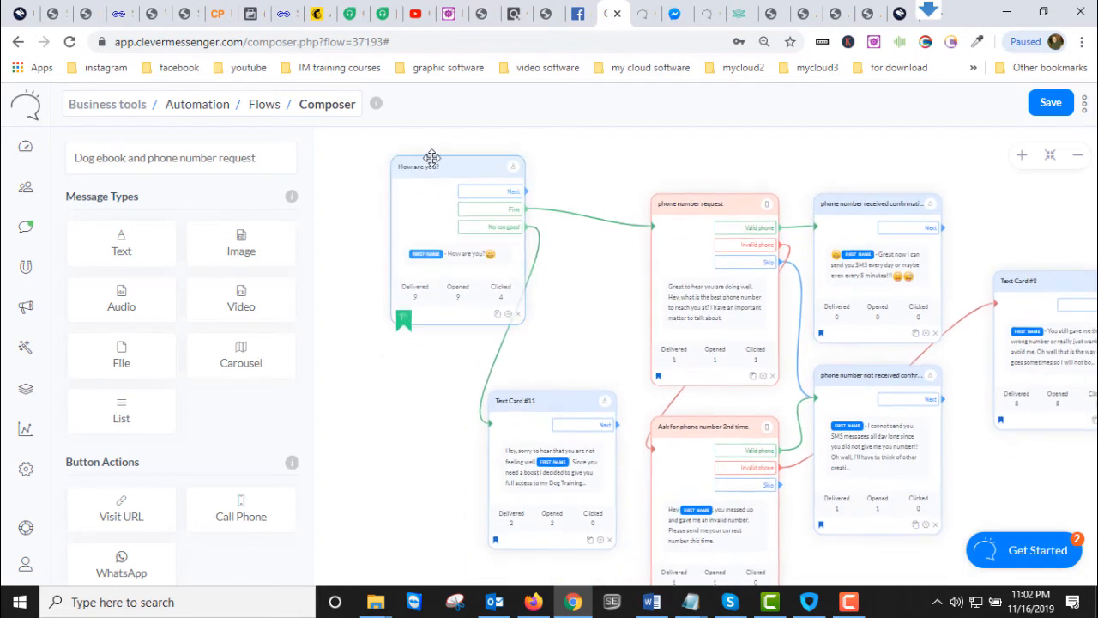
pyautogui.moveTo(471, 167); pyautogui.dragTo(520, 172)
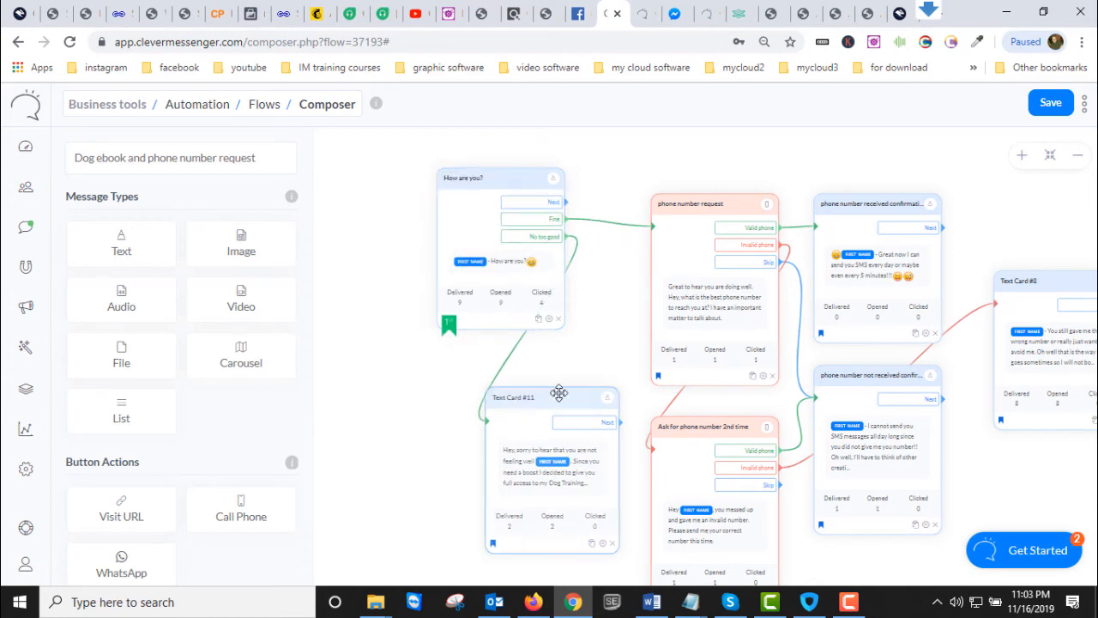
pyautogui.moveTo(562, 396); pyautogui.dragTo(513, 389)
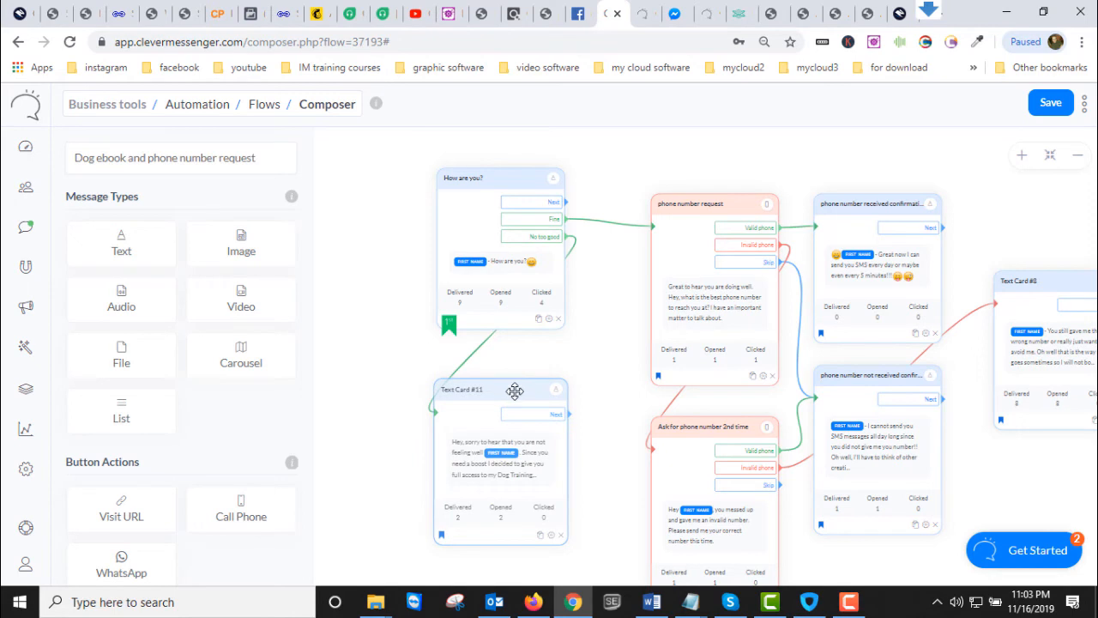
# Line up Text Card #11 more closely beneath the "How are you?" card and open its settings.
pyautogui.moveTo(141, 245); pyautogui.dragTo(123, 238)
pyautogui.moveTo(525, 394); pyautogui.dragTo(533, 386)
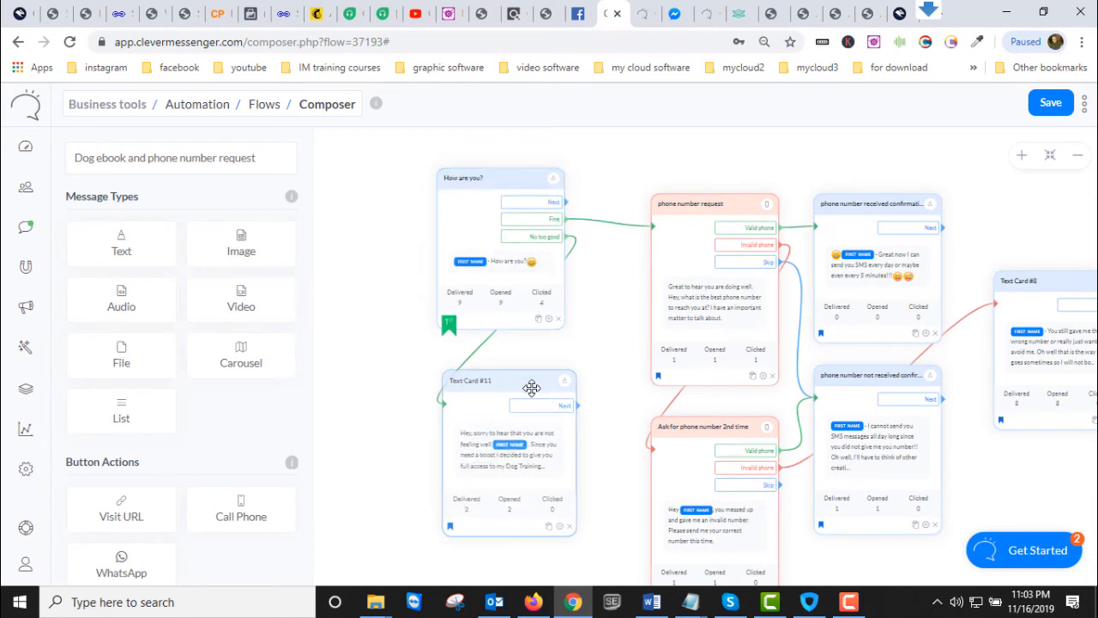
pyautogui.click(558, 528)
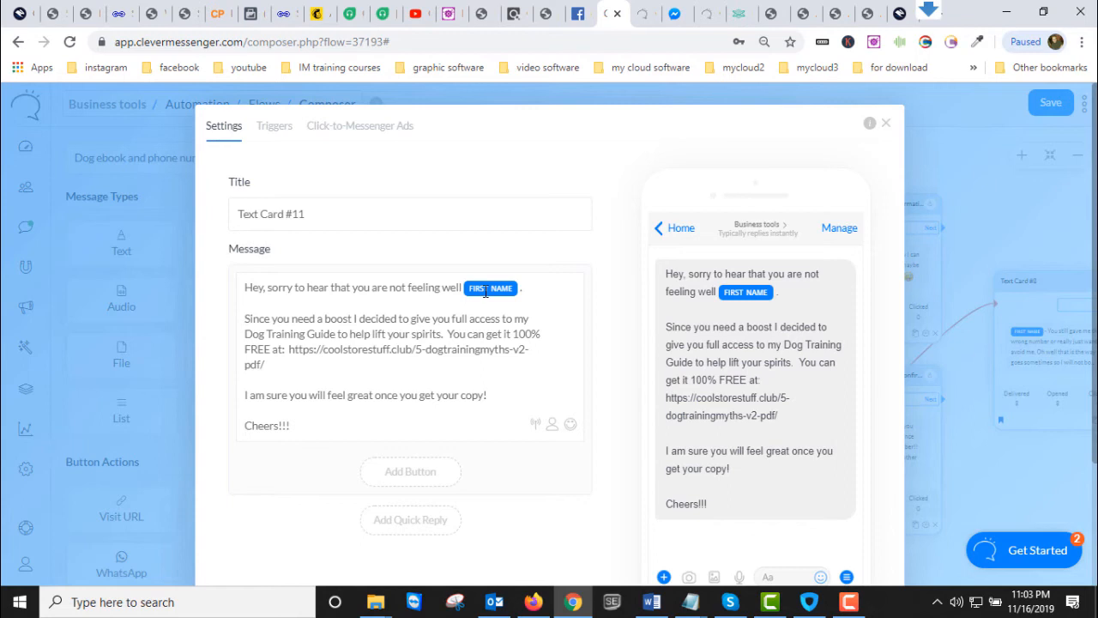
# Insert a First Name personalization tag after "Cheers!!!" in the message and remove it again.
pyautogui.click(550, 429)
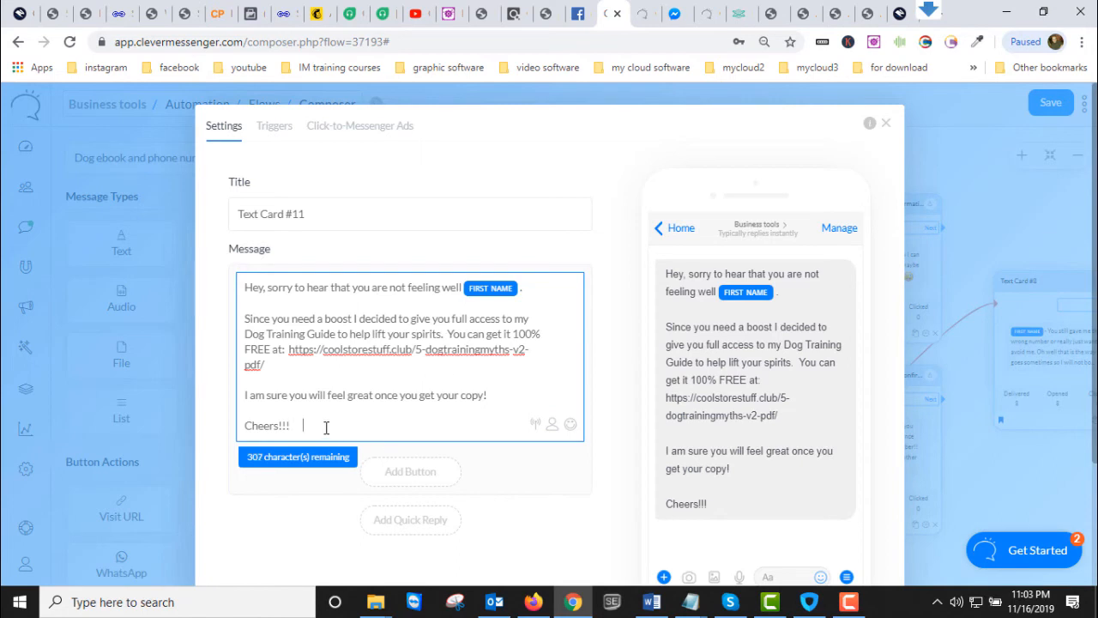
pyautogui.click(553, 425)
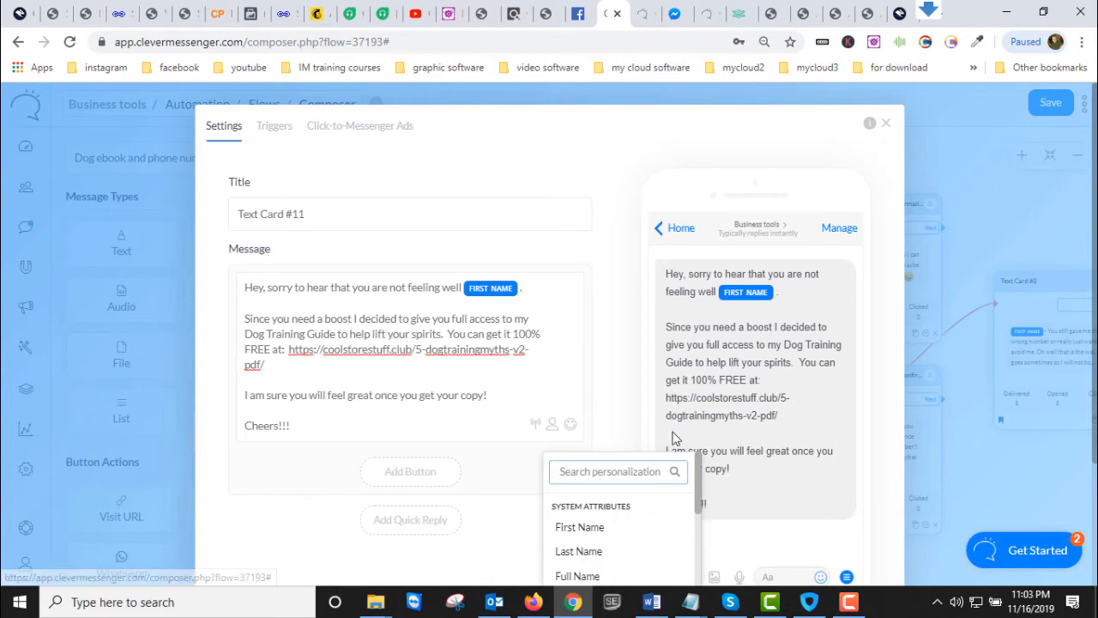
pyautogui.scroll(-1, 779, 418)
pyautogui.scroll(-1, 779, 417)
pyautogui.scroll(-6, 697, 343)
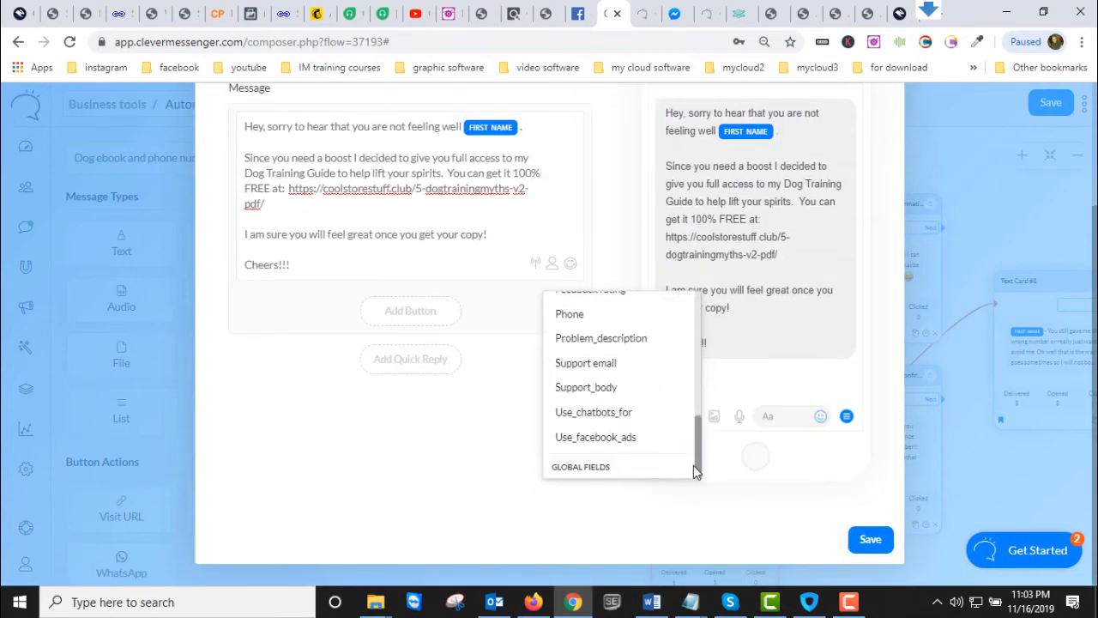
pyautogui.moveTo(694, 448); pyautogui.dragTo(678, 331)
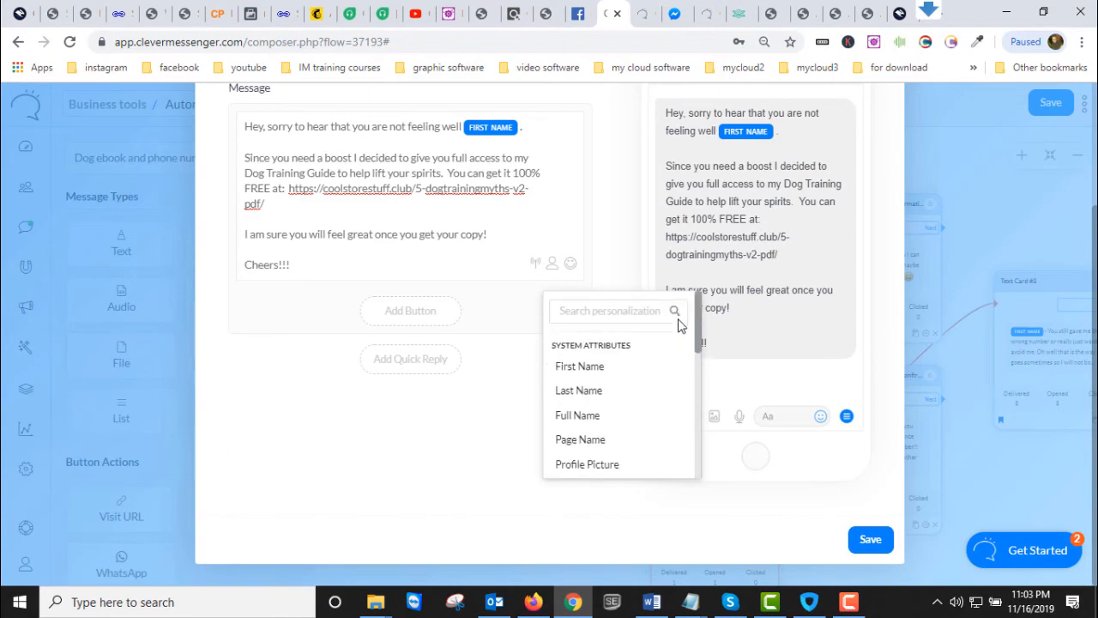
pyautogui.click(598, 375)
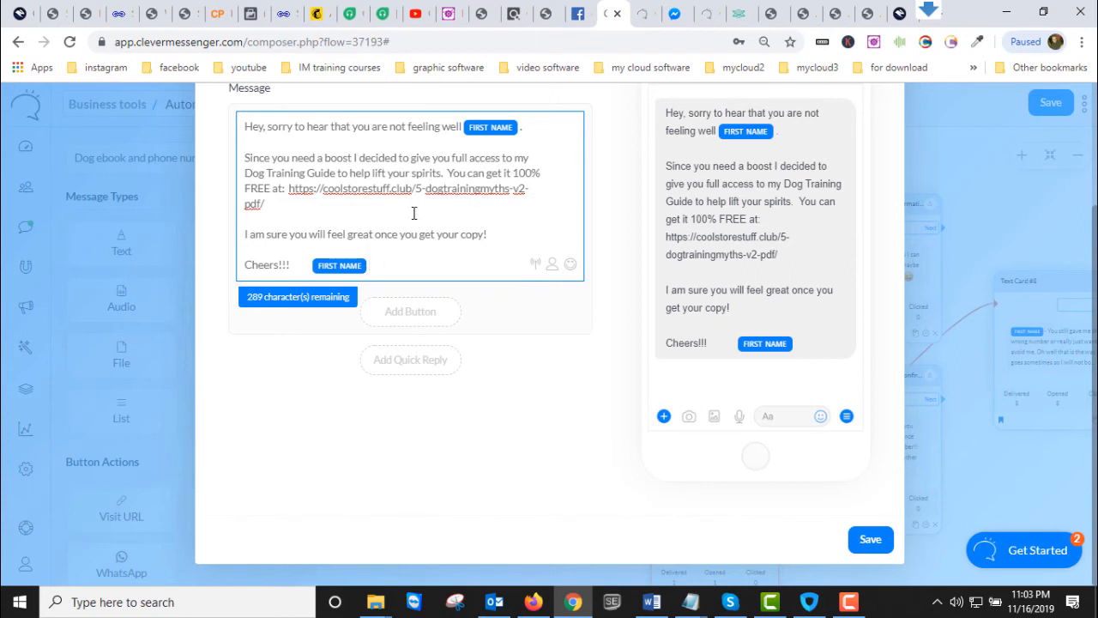
pyautogui.doubleClick(315, 269)
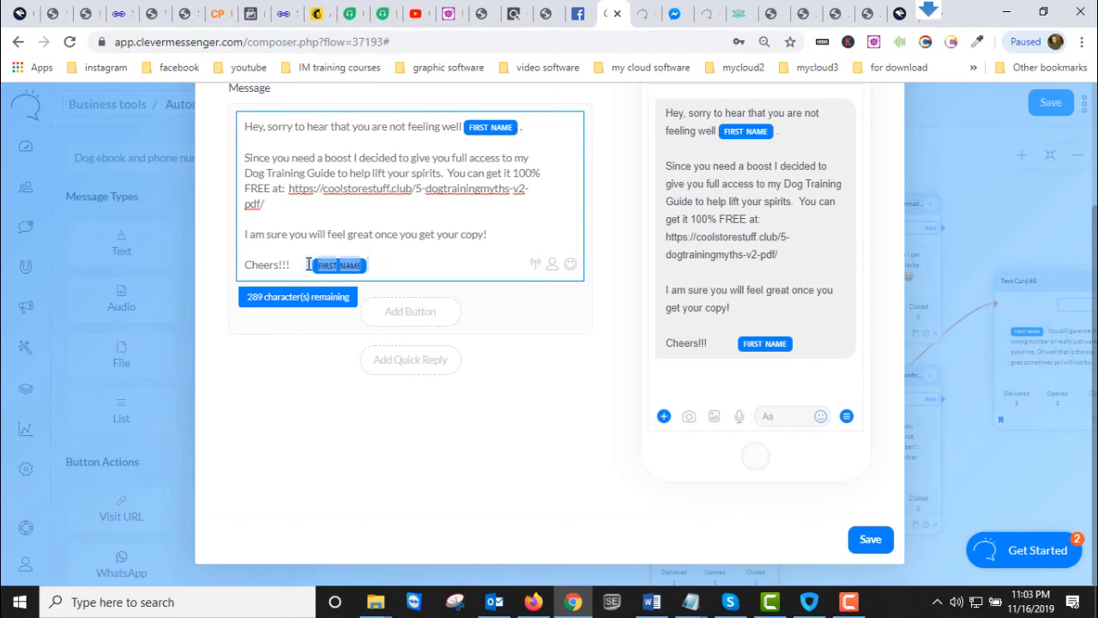
pyautogui.press('BackSpace')
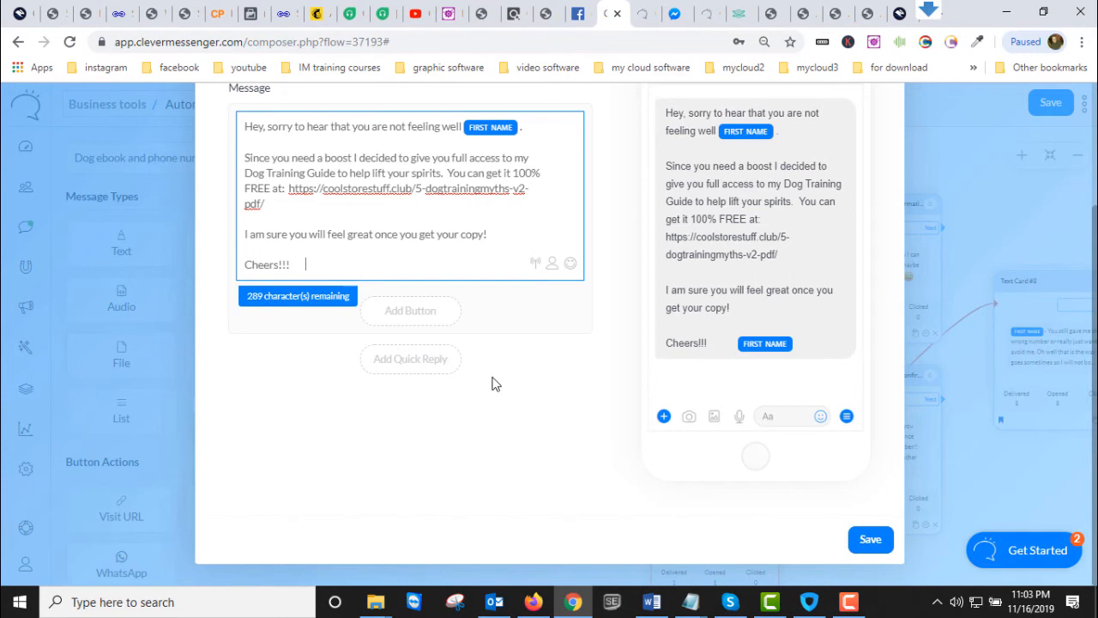
# Add a thumbs-up emoji after "Cheers!!!" at the end of the message.
pyautogui.click(570, 263)
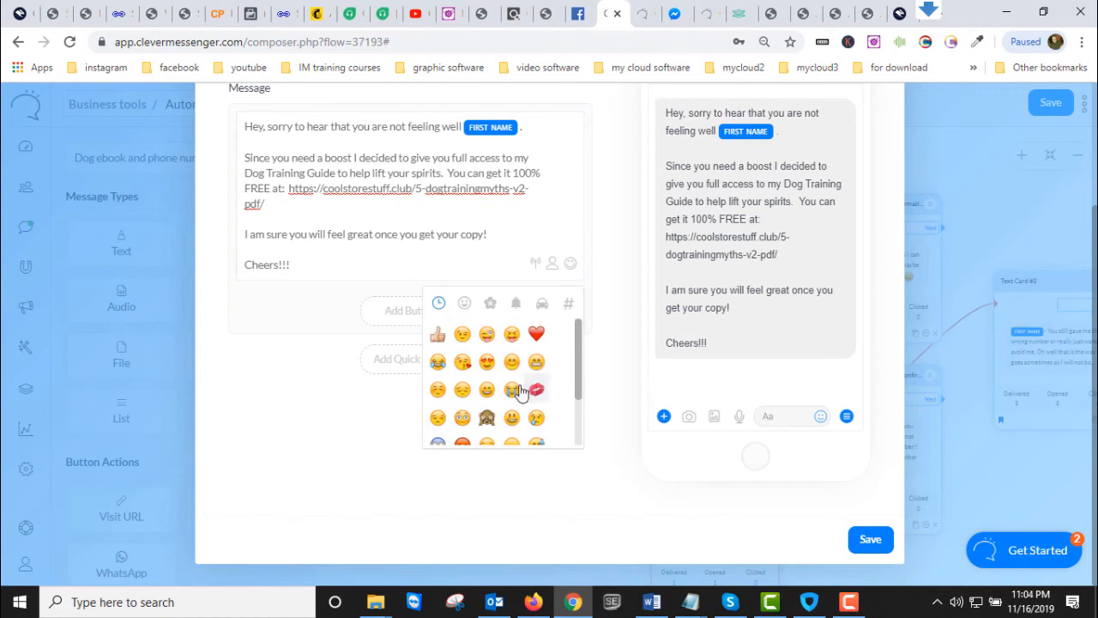
pyautogui.click(437, 333)
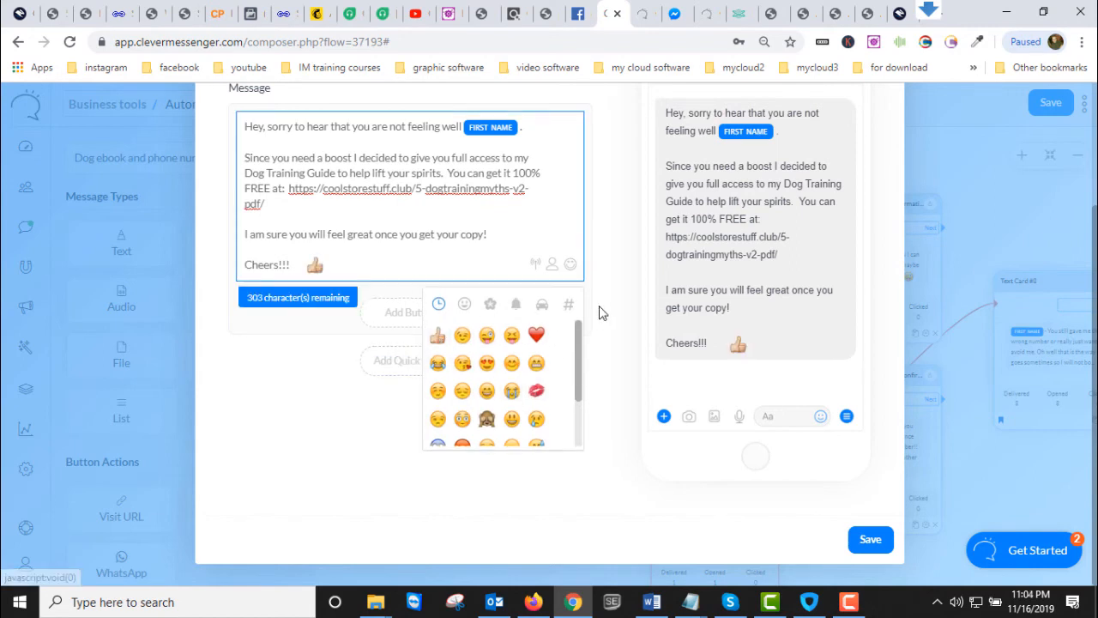
pyautogui.click(631, 319)
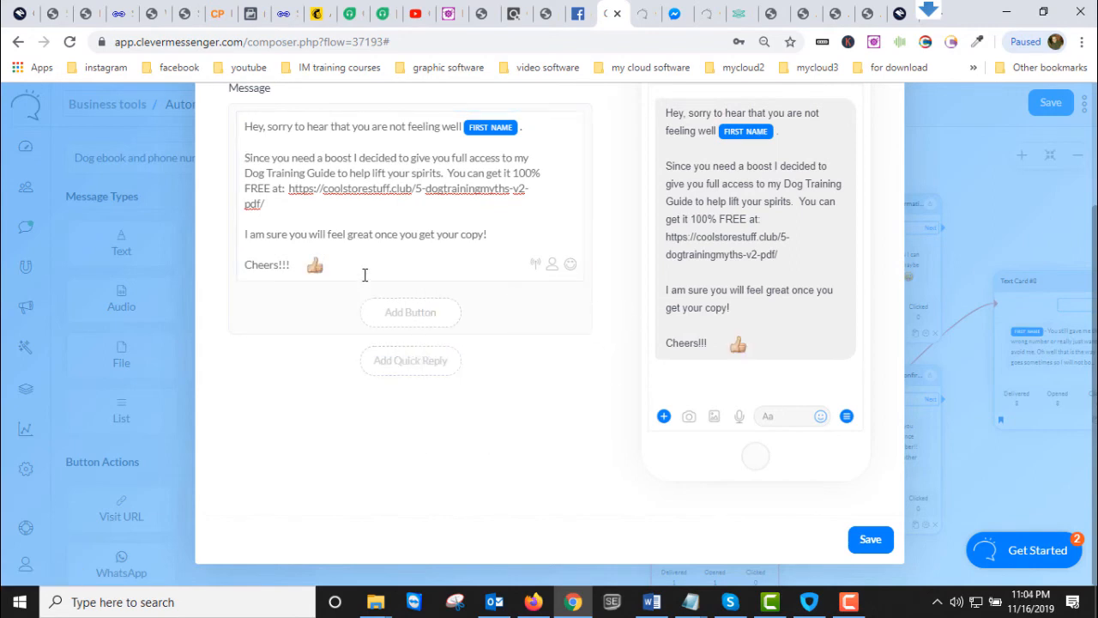
pyautogui.scroll(2, 438, 298)
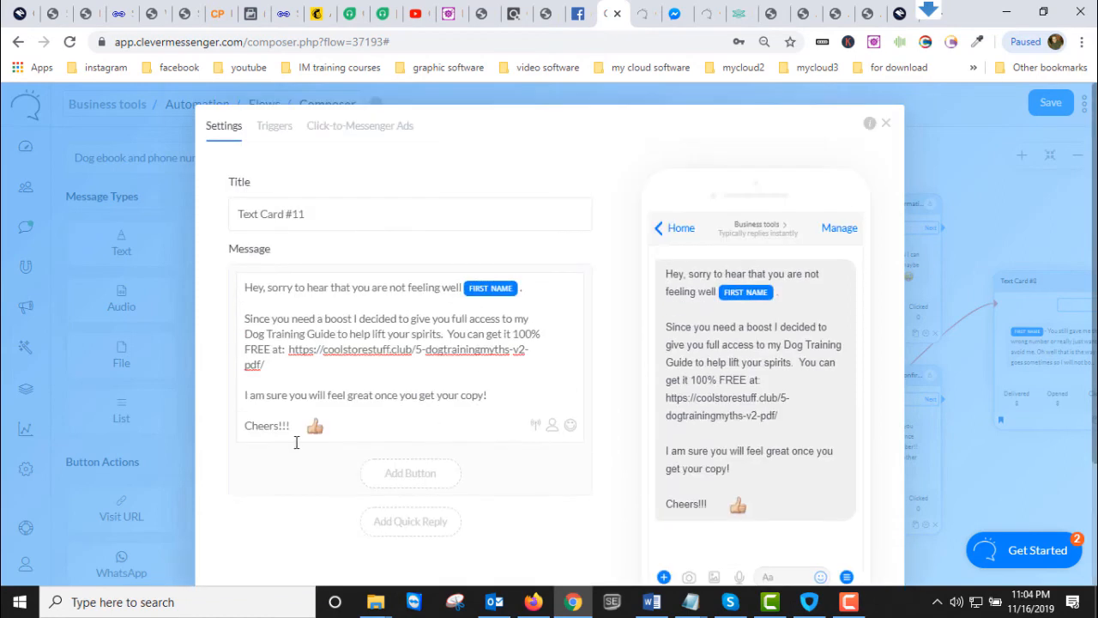
# Examine the message's other personalization list with the "Specify manually" option, without inserting anything.
pyautogui.scroll(-2, 514, 426)
pyautogui.click(536, 269)
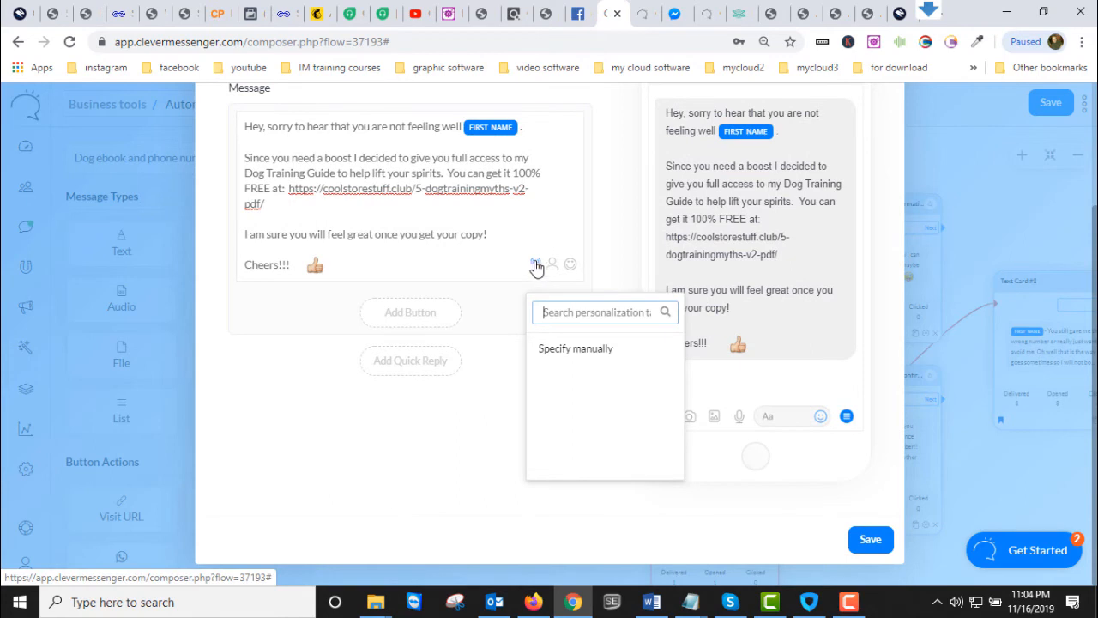
pyautogui.click(580, 311)
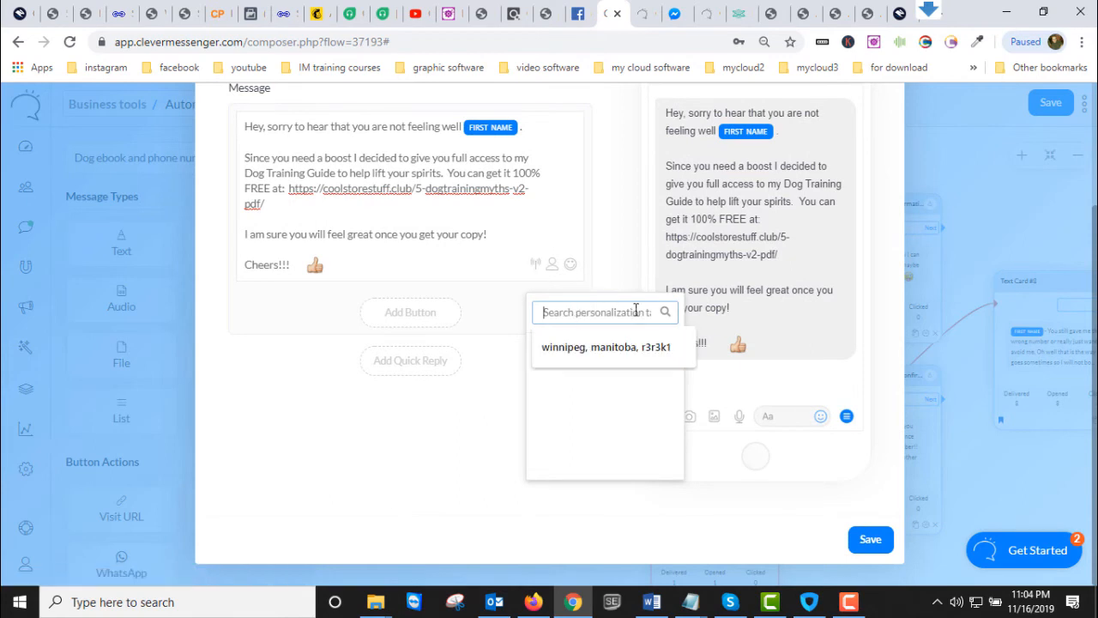
pyautogui.click(513, 401)
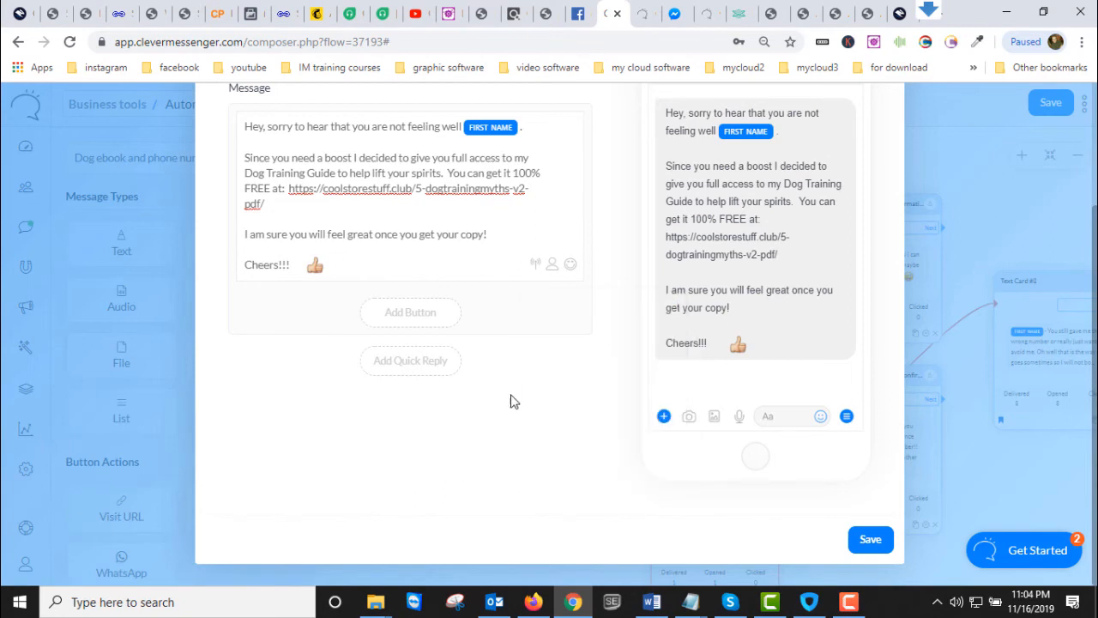
pyautogui.click(534, 264)
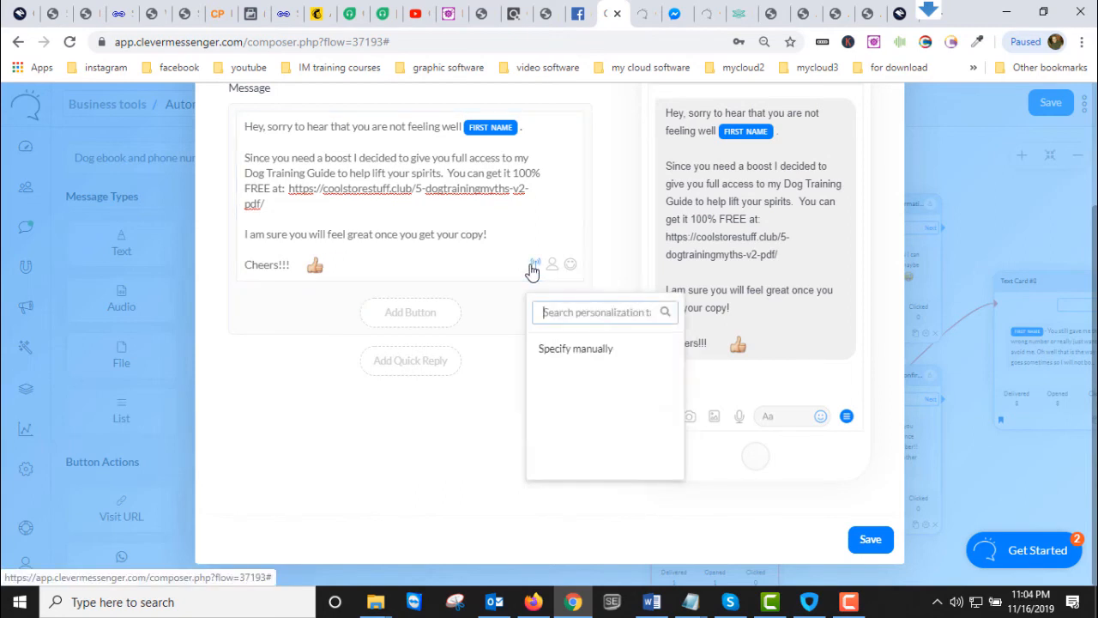
pyautogui.click(507, 416)
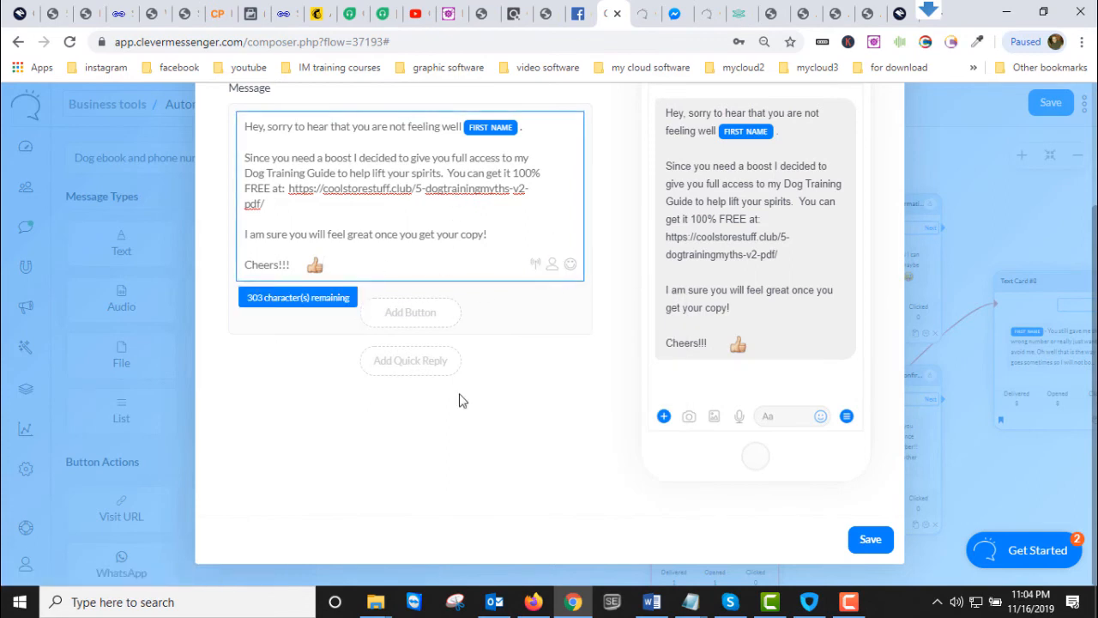
# Review the edited message of Text Card #11 and save it.
pyautogui.scroll(2, 468, 390)
pyautogui.scroll(-2, 480, 348)
pyautogui.click(871, 539)
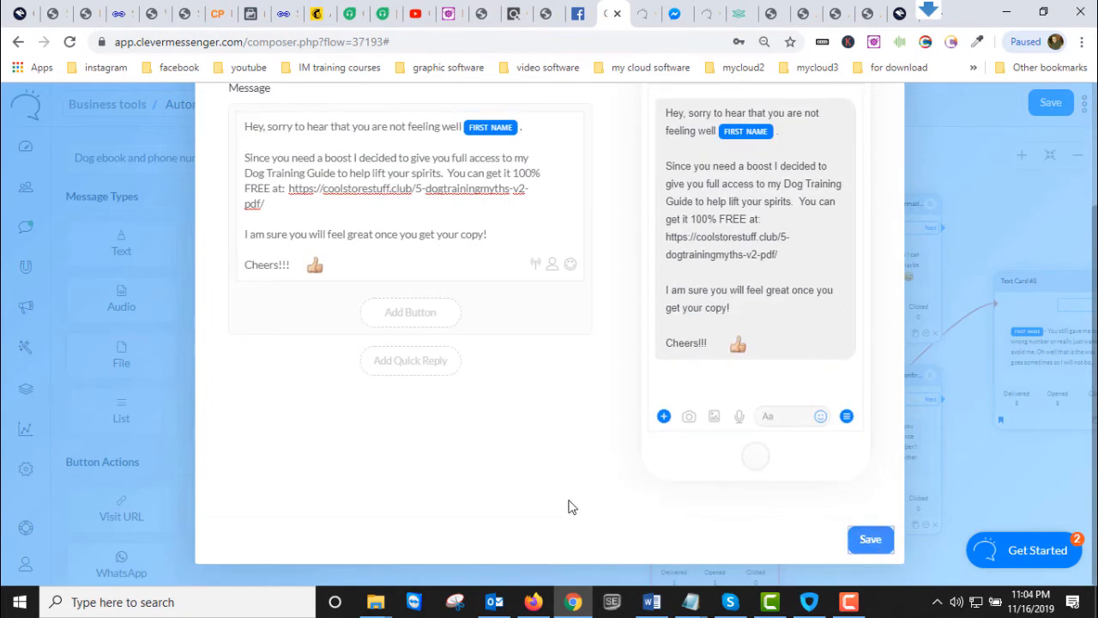
# Add "join" and "enter" as positive keywords that trigger Text Card #11.
pyautogui.scroll(2, 569, 505)
pyautogui.click(275, 127)
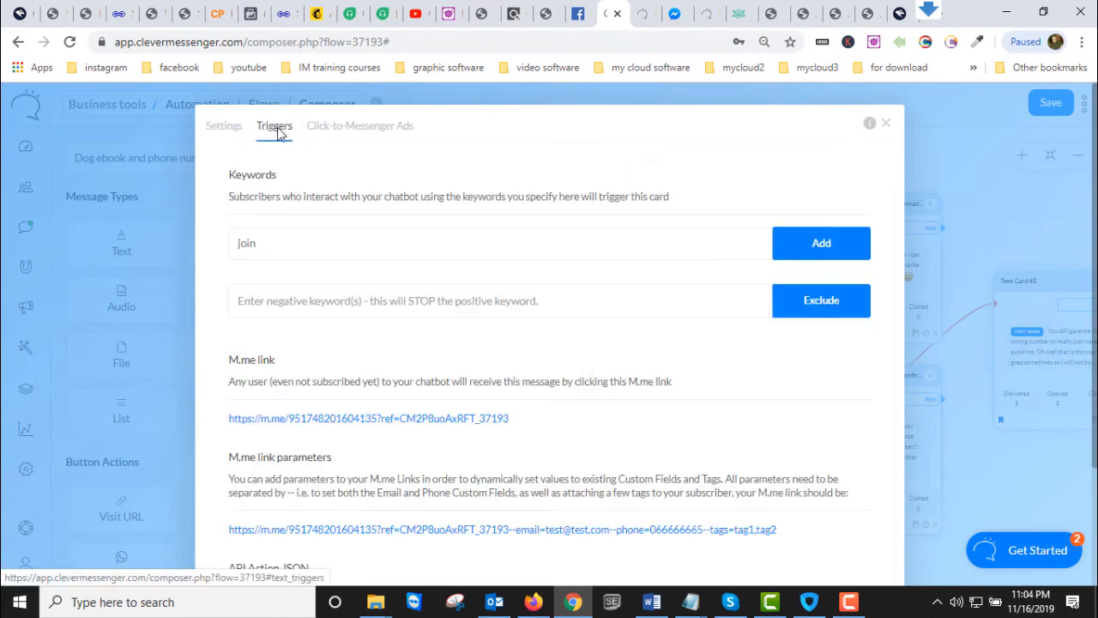
pyautogui.moveTo(271, 244); pyautogui.dragTo(216, 249)
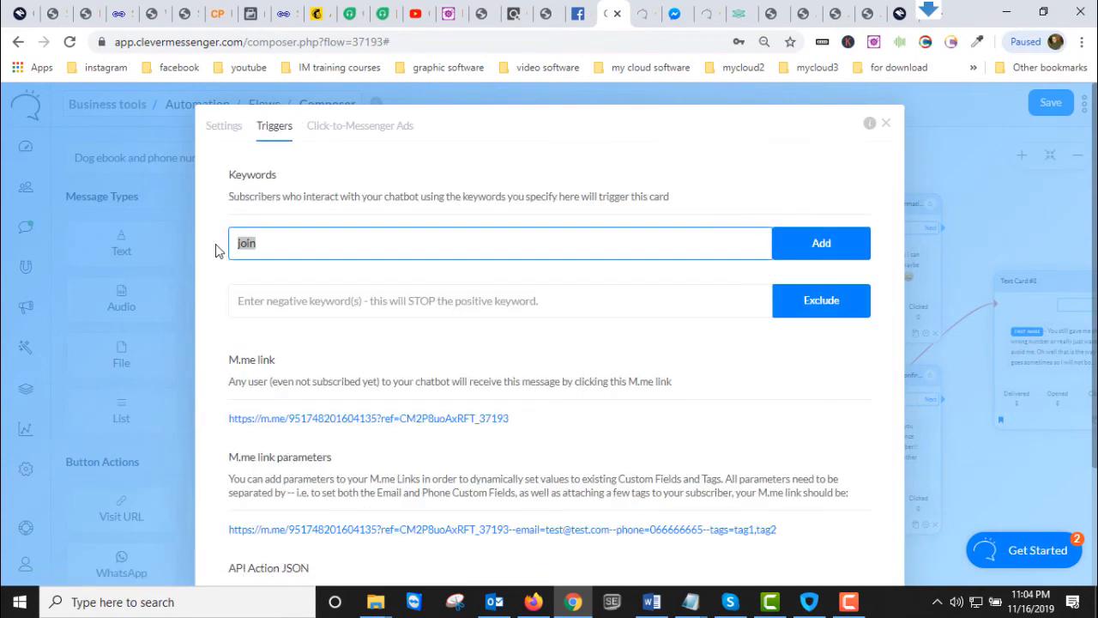
pyautogui.click(821, 242)
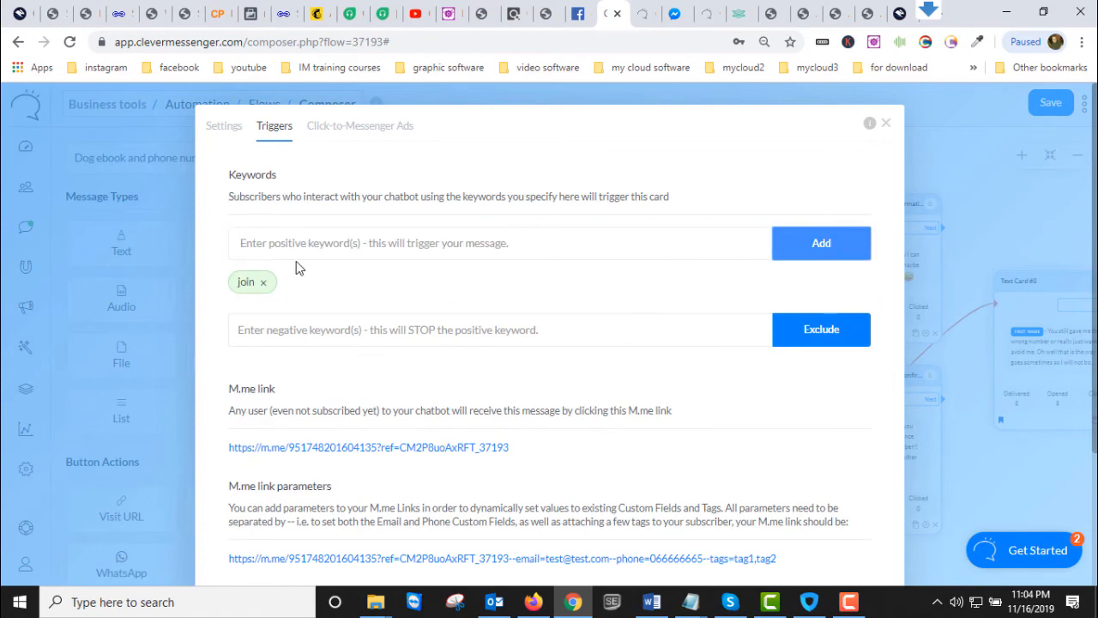
pyautogui.click(271, 243)
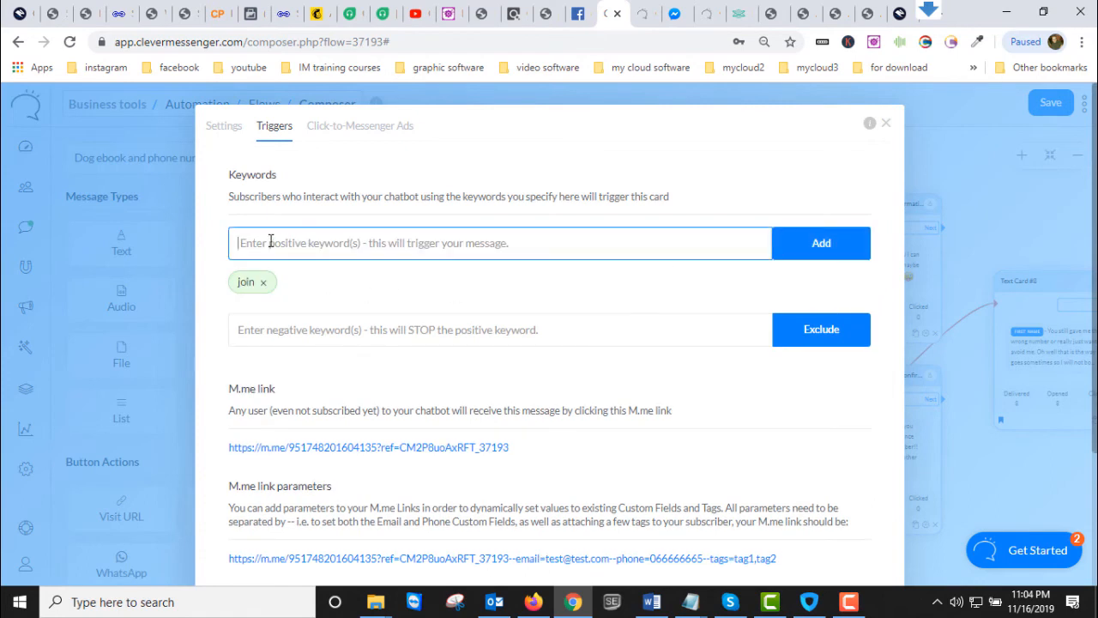
pyautogui.write('enter')
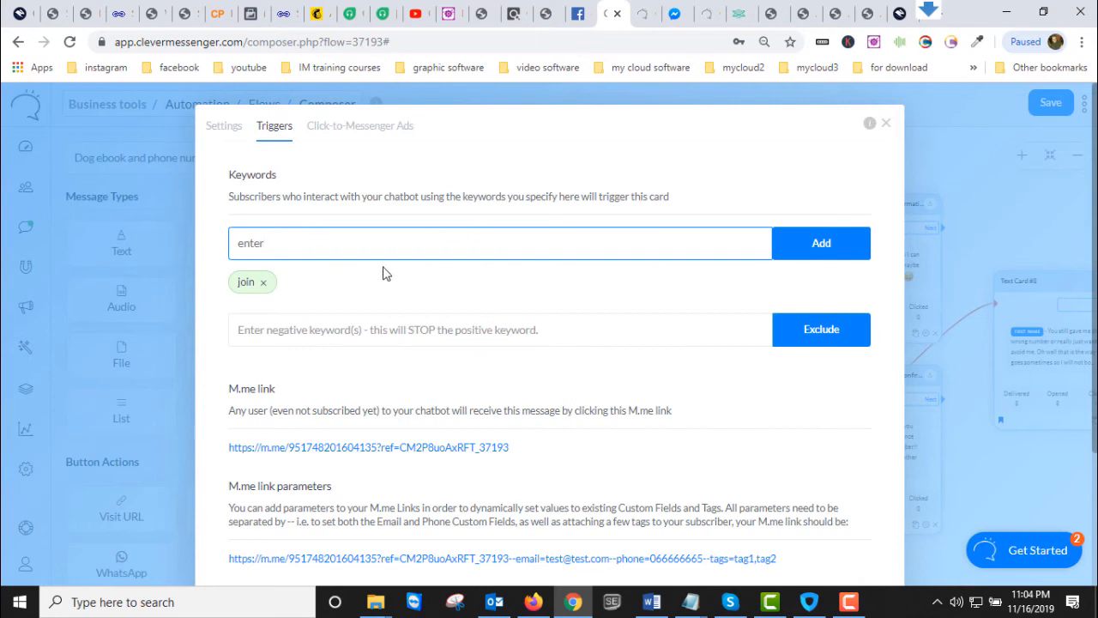
pyautogui.press('Return')
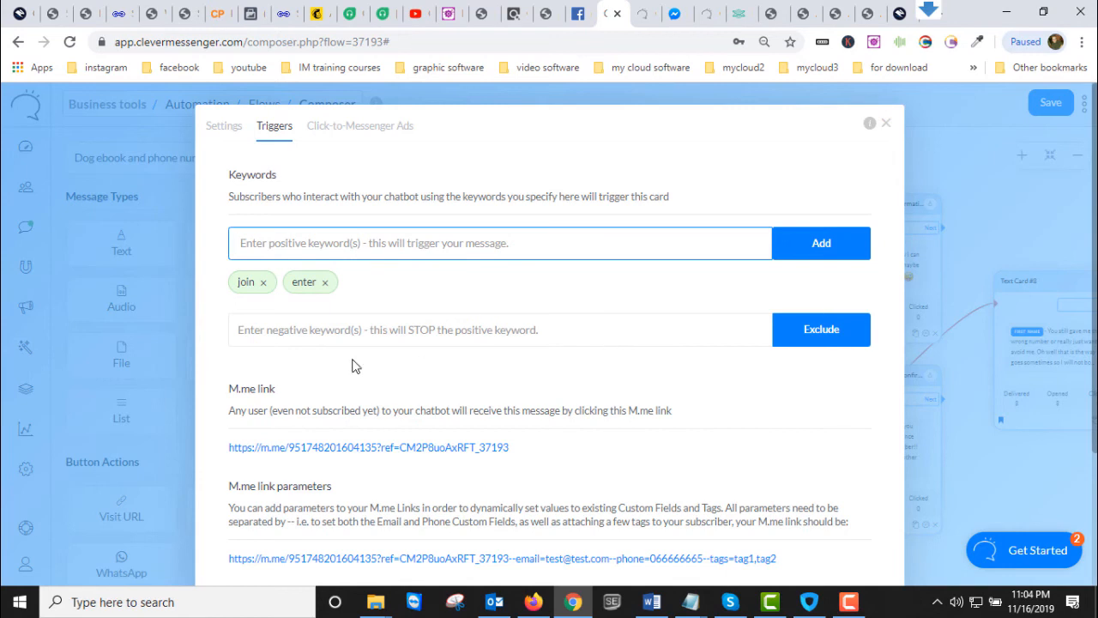
# Save the card's trigger settings and save the whole flow.
pyautogui.scroll(-2, 512, 319)
pyautogui.scroll(2, 315, 272)
pyautogui.scroll(-2, 716, 422)
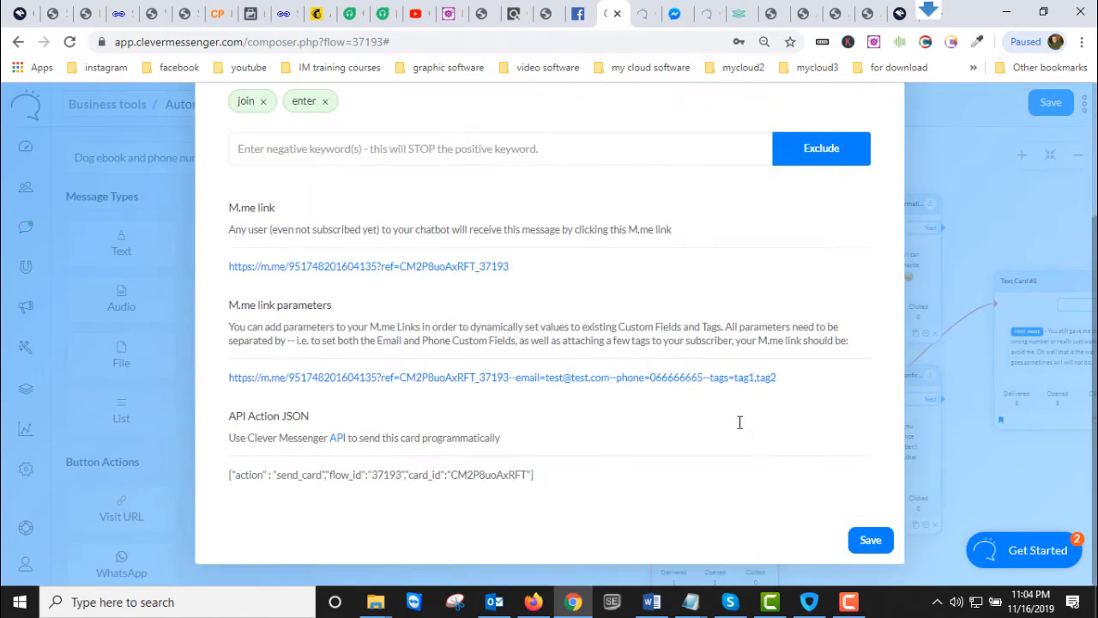
pyautogui.click(869, 541)
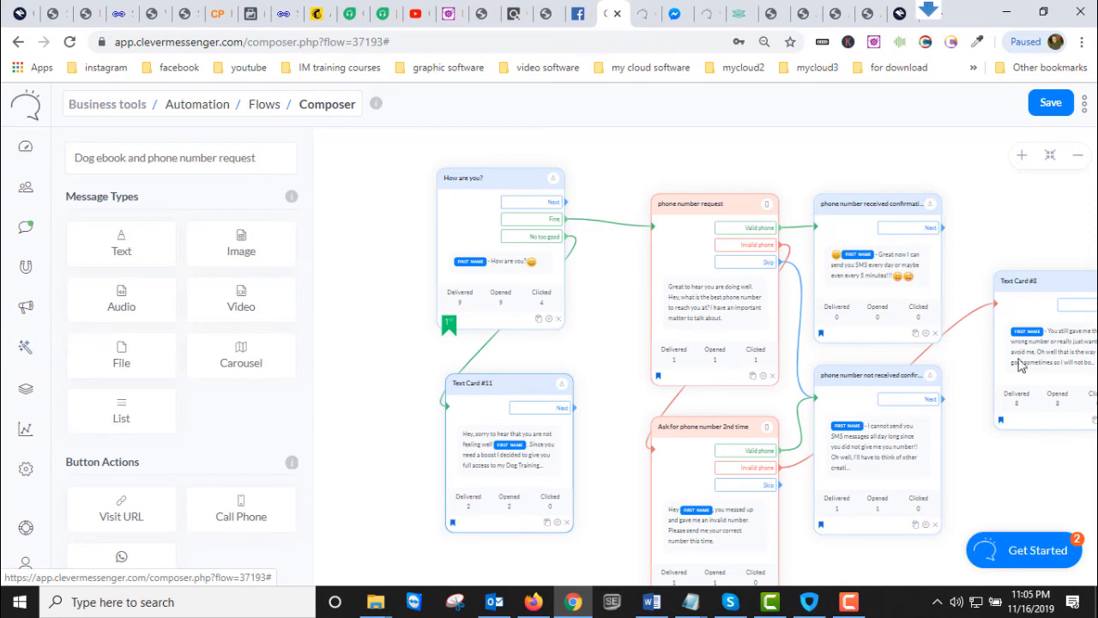
pyautogui.click(1042, 102)
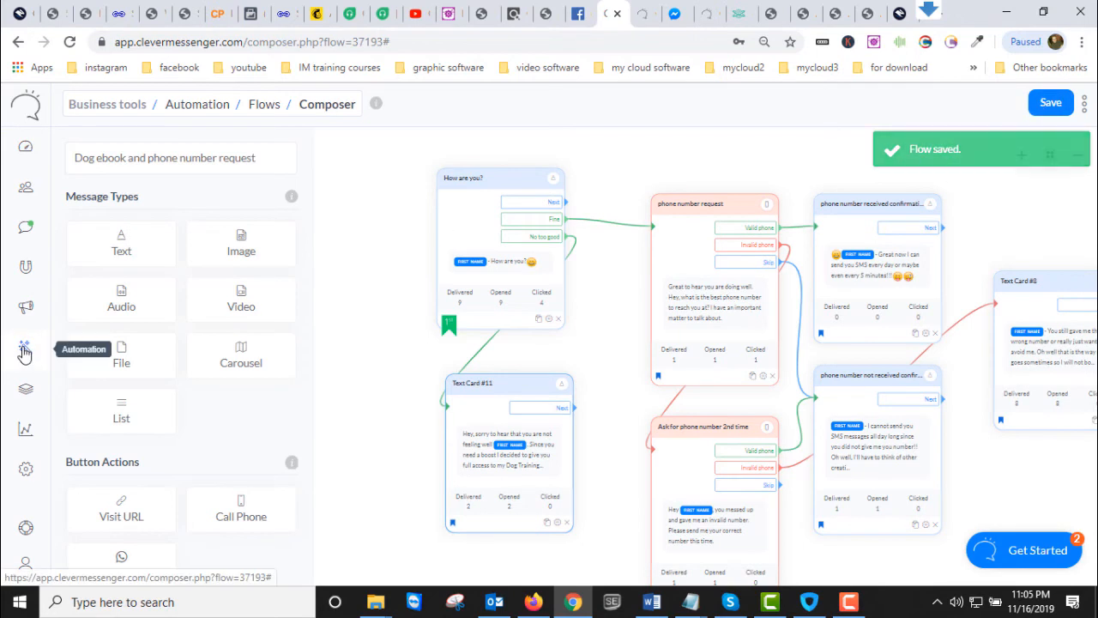
# View the AI Triggers keyword rules and dismiss the chatbot basics checklist covering them.
pyautogui.moveTo(25, 346)
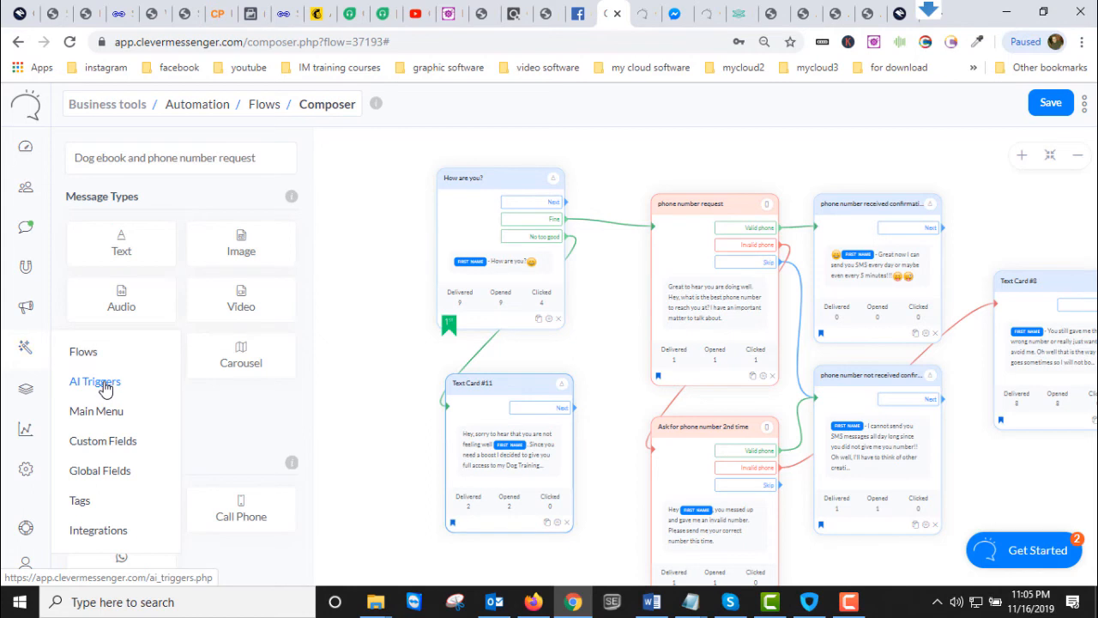
pyautogui.click(104, 390)
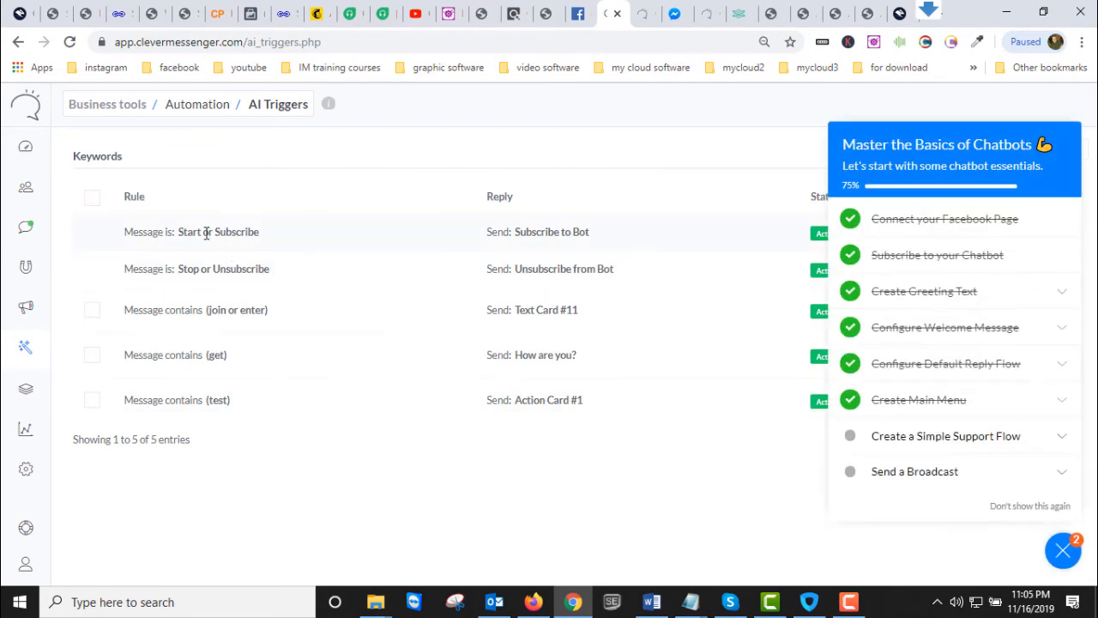
pyautogui.click(1062, 551)
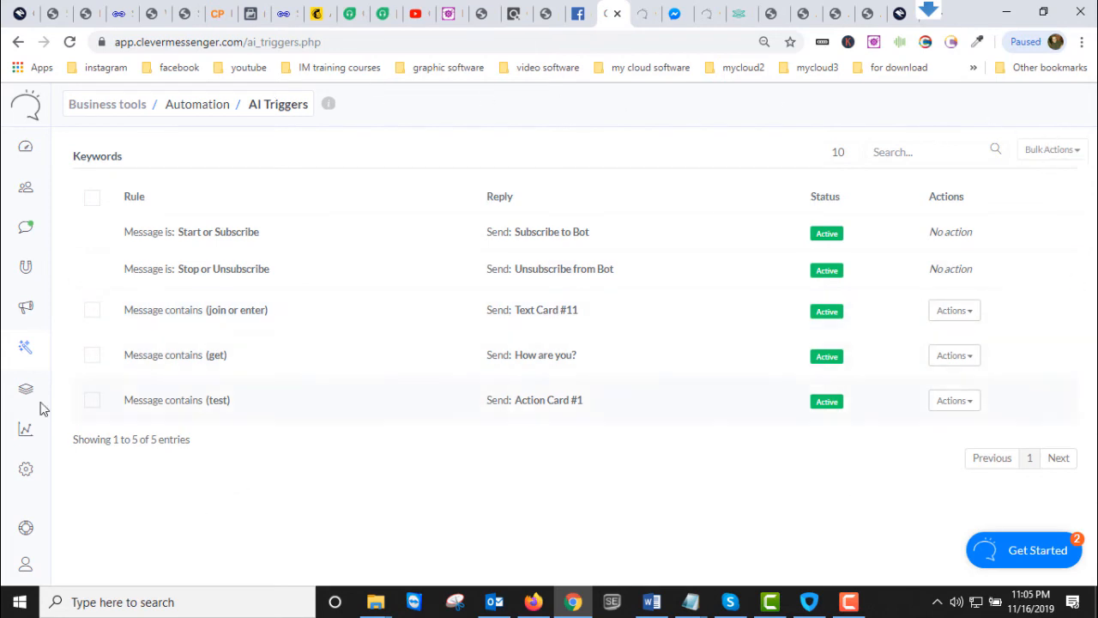
# Open the Flows Manager and show the available actions for the "Dog ebook and phone number request" flow, dismissing the chatbot basics checklist.
pyautogui.click(25, 346)
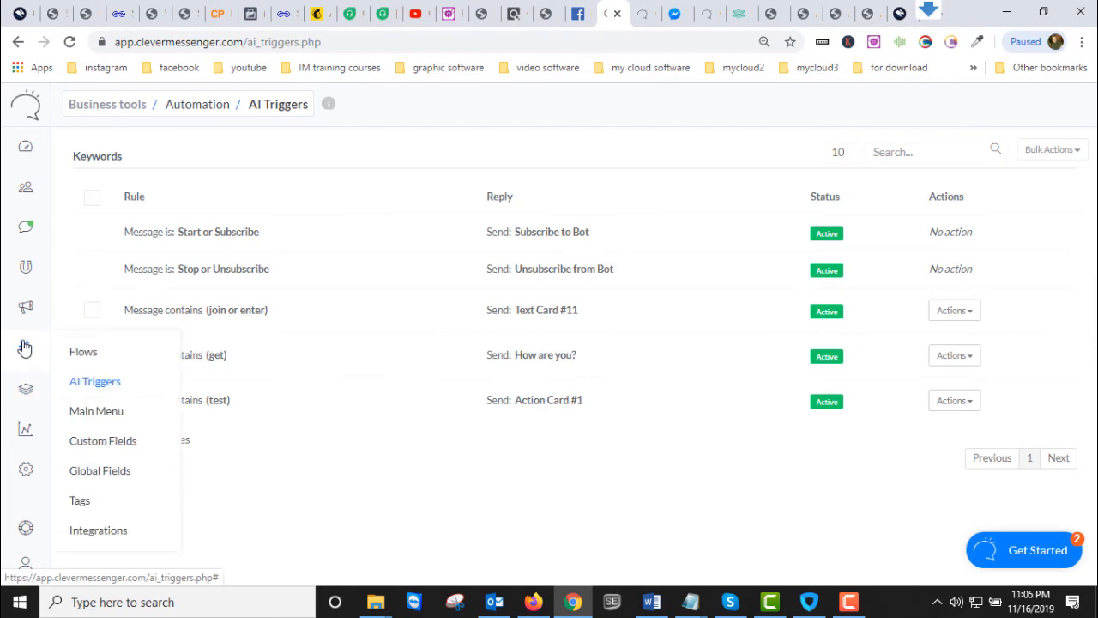
pyautogui.click(84, 354)
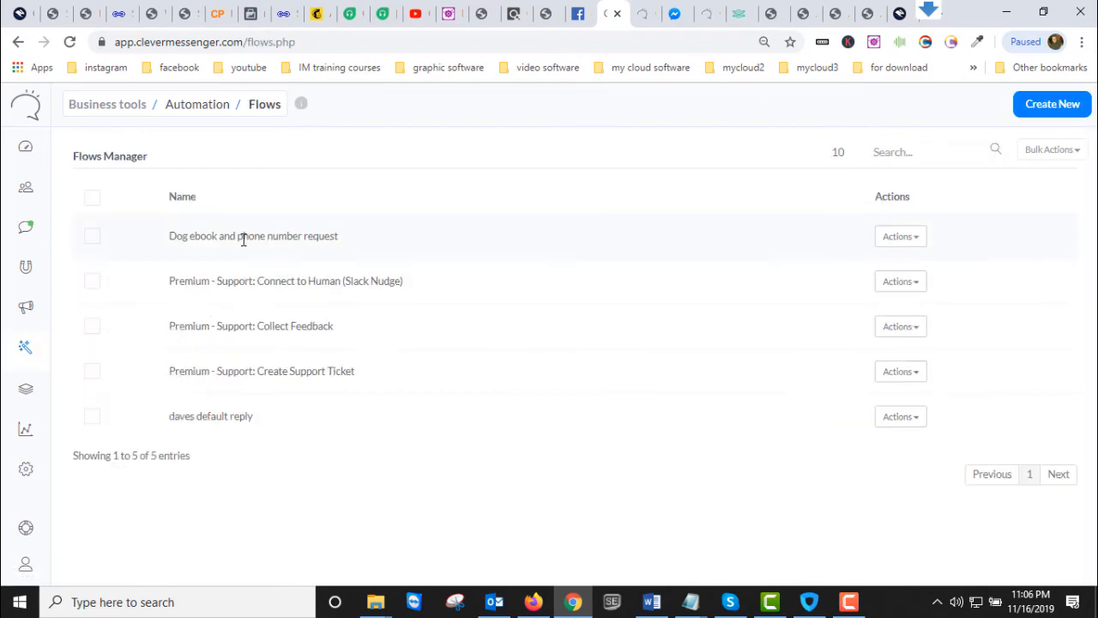
pyautogui.click(900, 237)
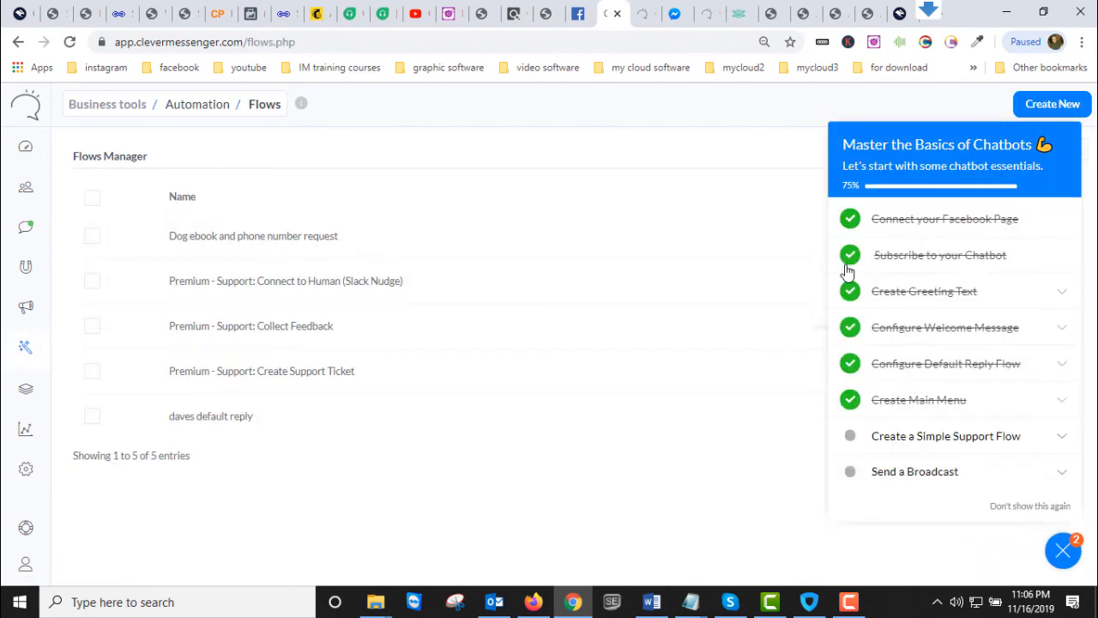
pyautogui.click(1054, 552)
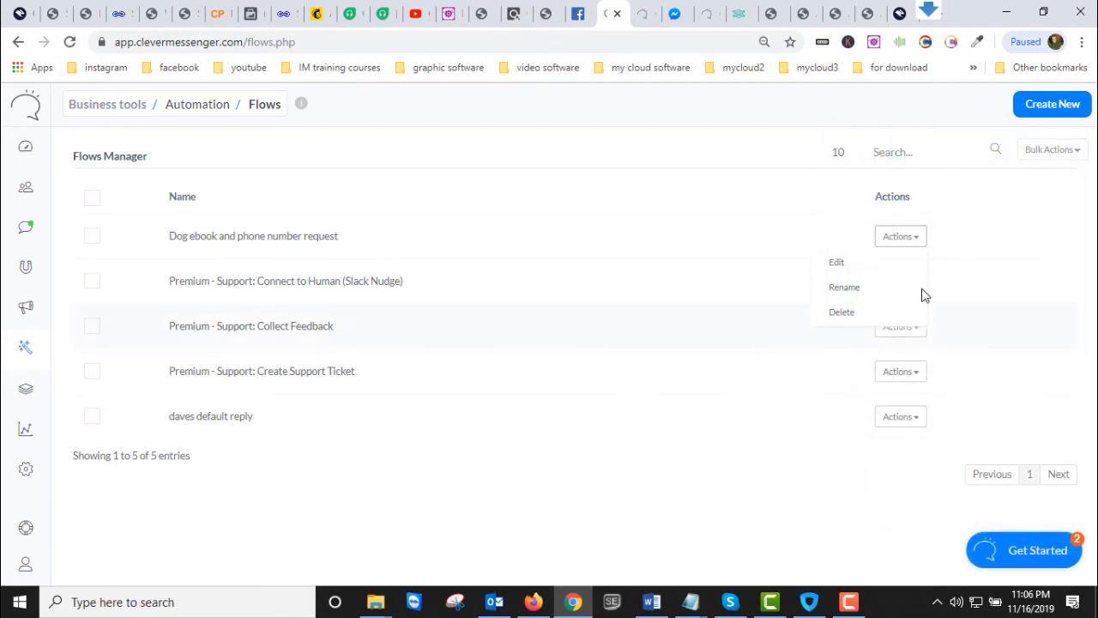
# Open the "Dog ebook and phone number request" flow for editing and dismiss the chatbot basics checklist.
pyautogui.click(841, 270)
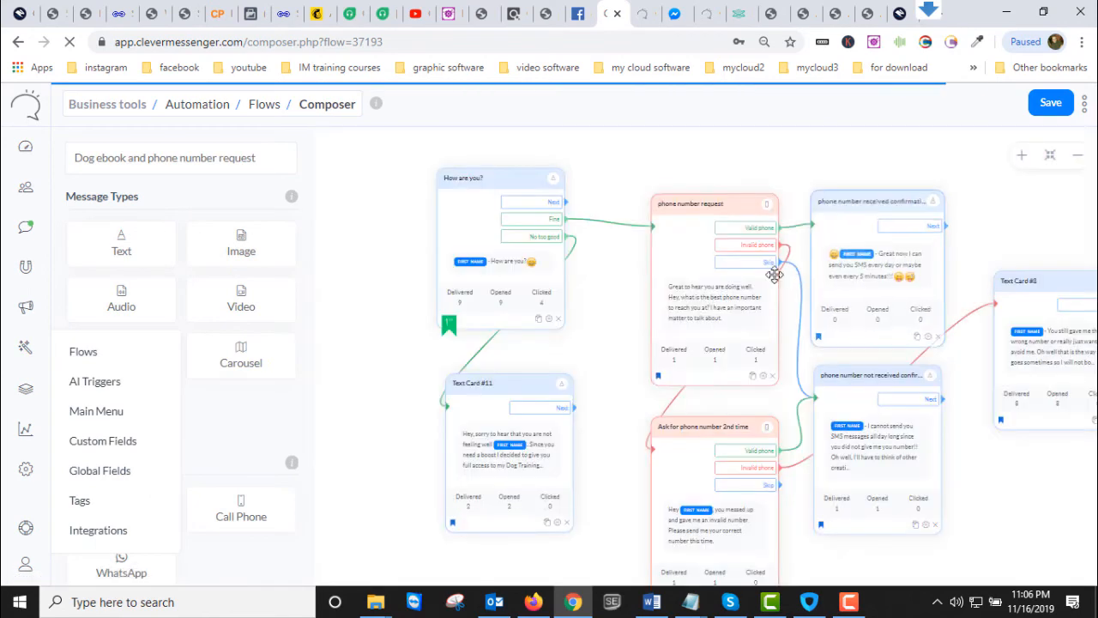
pyautogui.moveTo(577, 361); pyautogui.dragTo(537, 348)
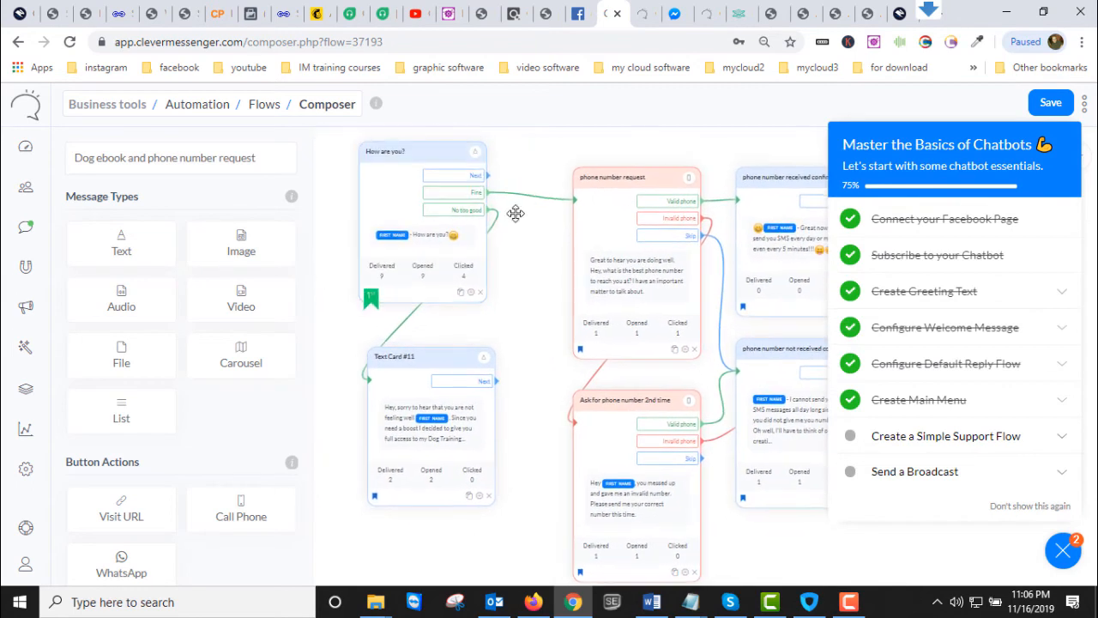
pyautogui.click(1064, 551)
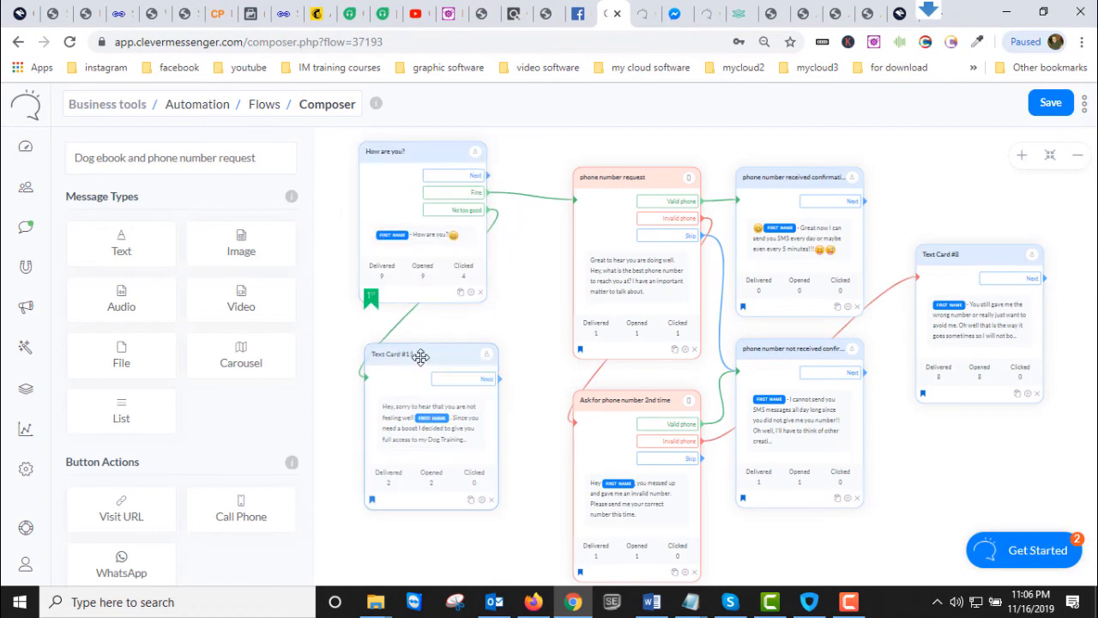
# Review the message and phone preview in Text Card #11's settings, and save the card.
pyautogui.click(482, 500)
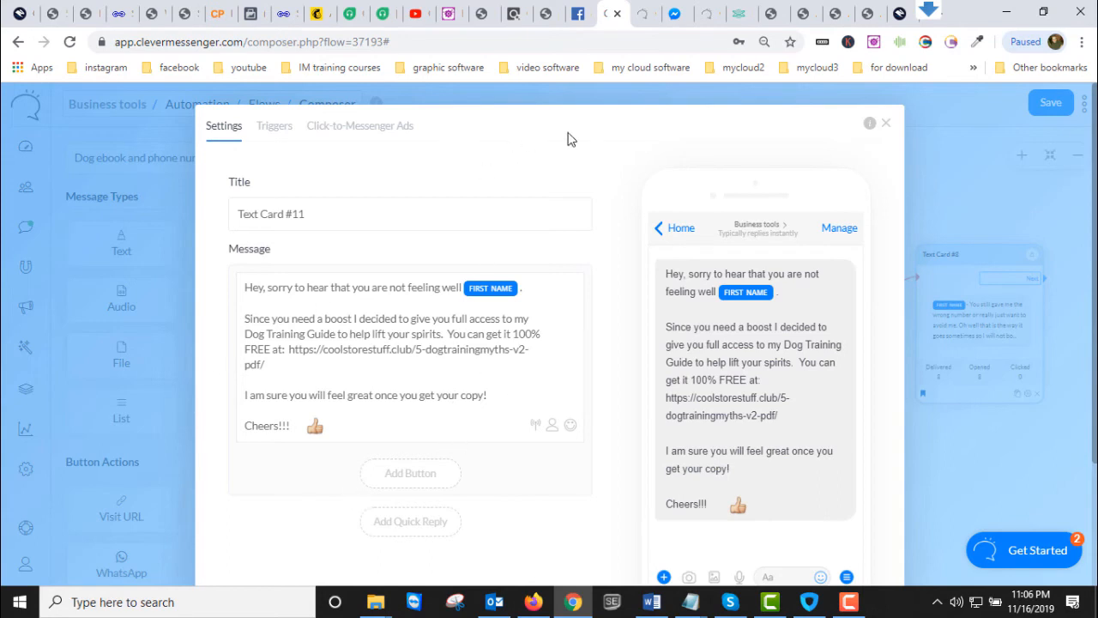
pyautogui.scroll(-2, 755, 503)
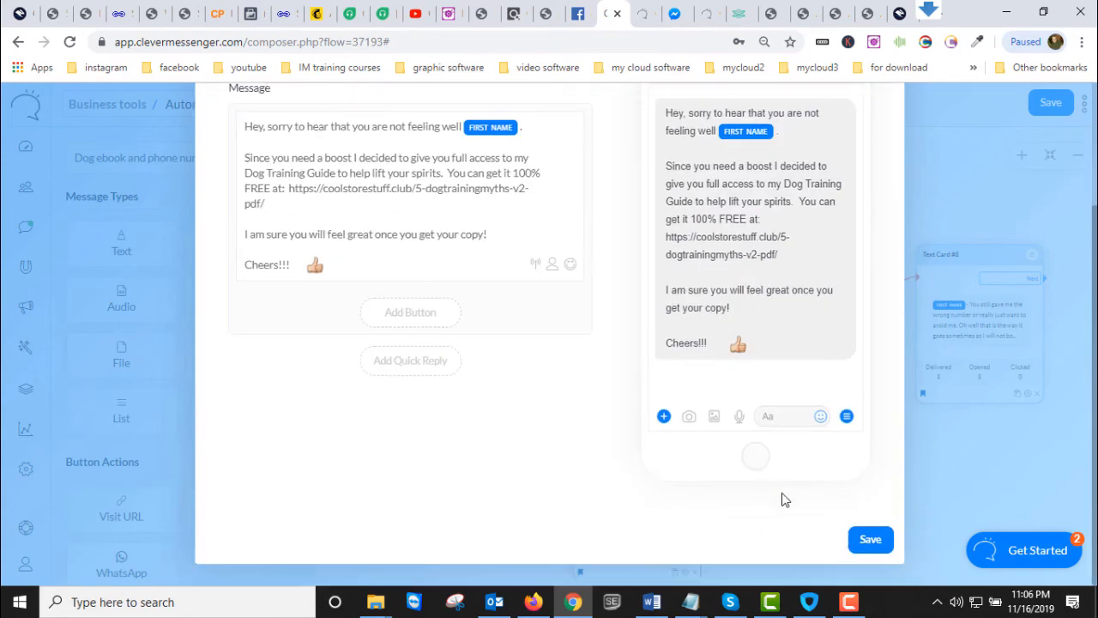
pyautogui.scroll(2, 784, 500)
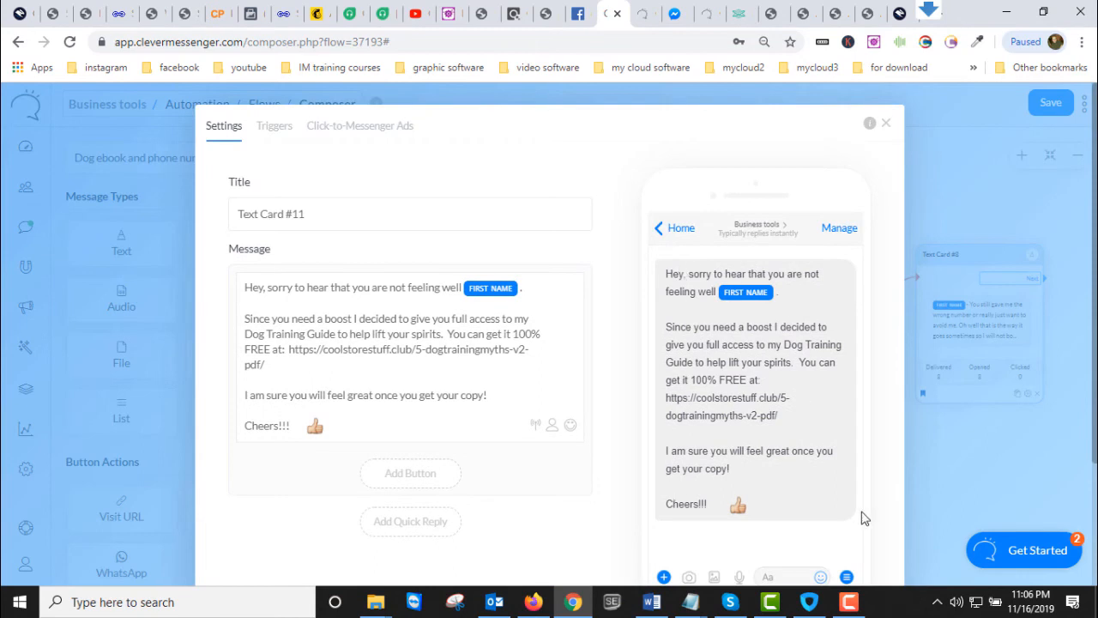
pyautogui.scroll(-2, 721, 493)
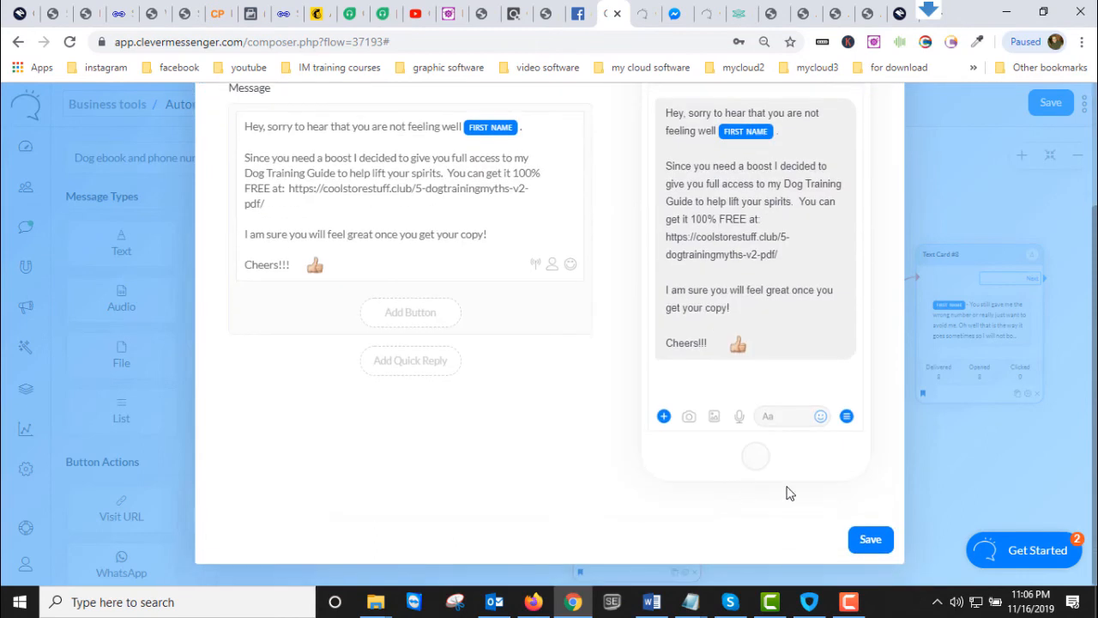
pyautogui.click(871, 540)
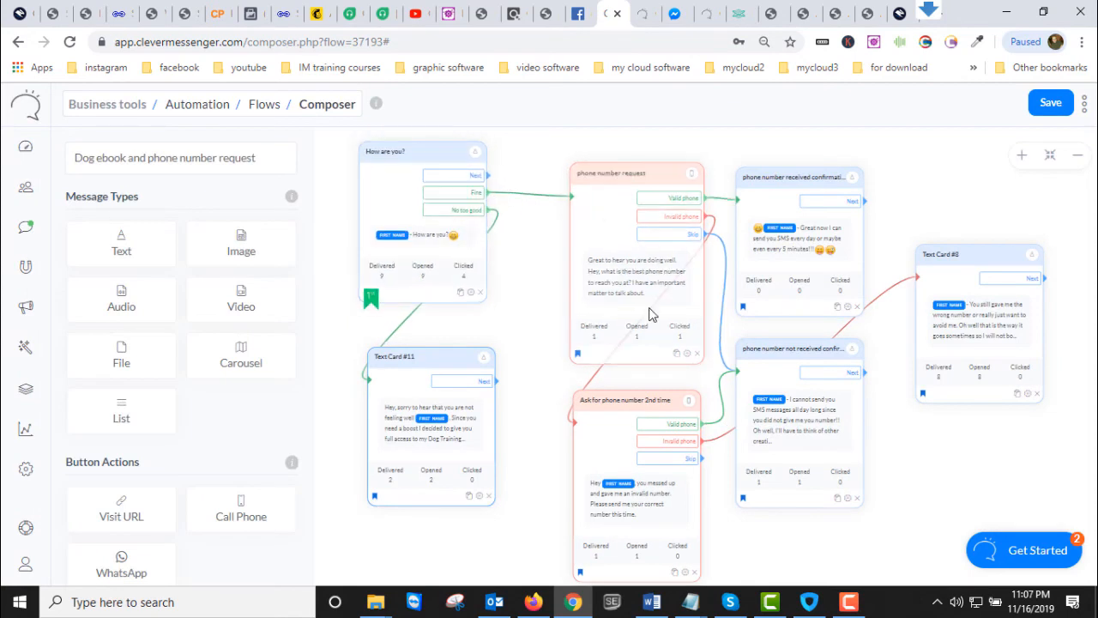
# Move the phone number request card slightly up and choose "phone" as the custom field that saves its phone number.
pyautogui.moveTo(661, 172); pyautogui.dragTo(647, 147)
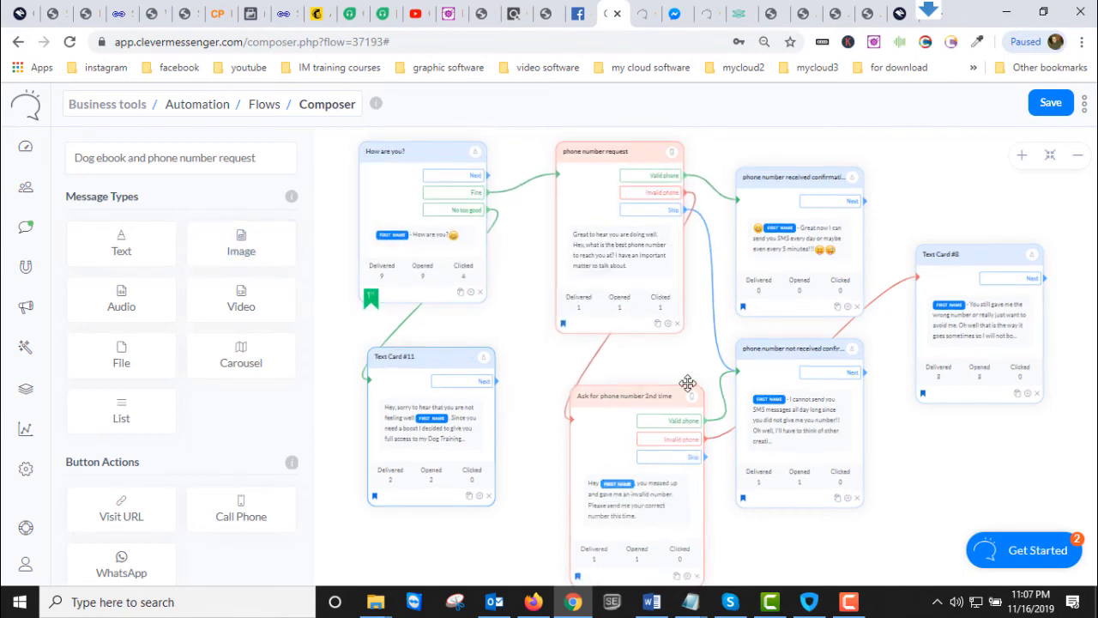
pyautogui.click(669, 329)
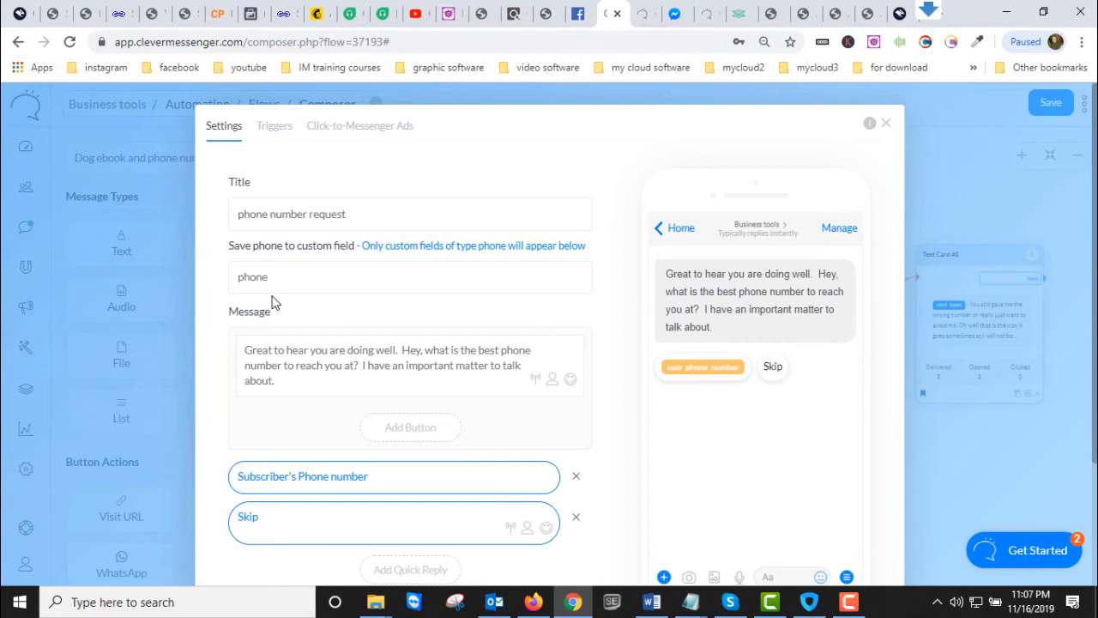
pyautogui.click(402, 277)
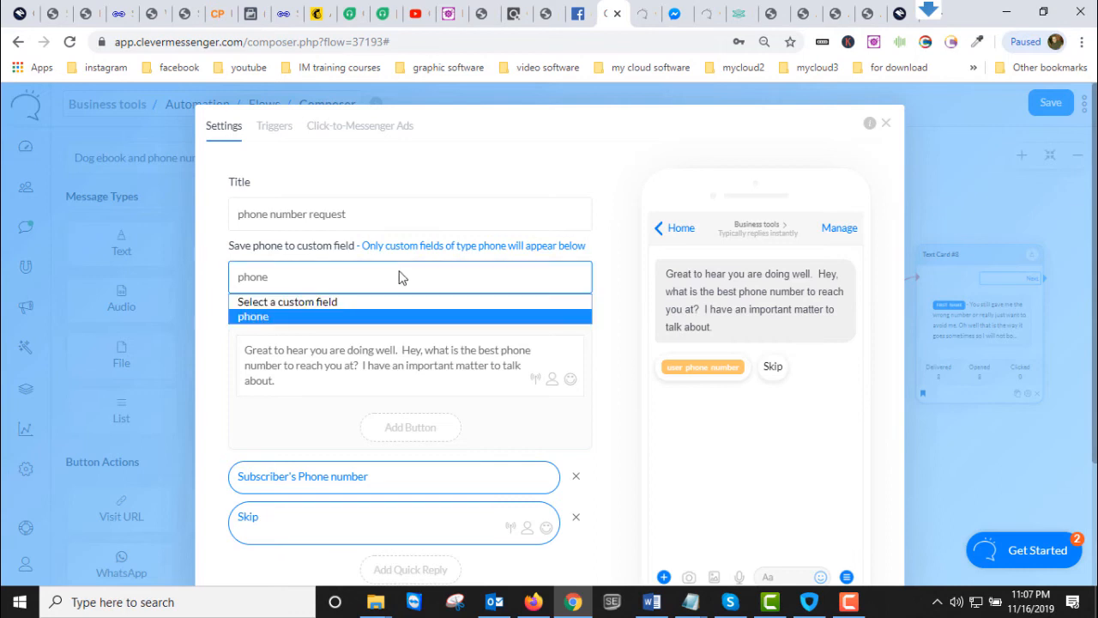
pyautogui.click(283, 316)
# Examine the phone number request card's message, its Subscriber's Phone number and Skip quick replies, and the preview.
pyautogui.scroll(-2, 386, 405)
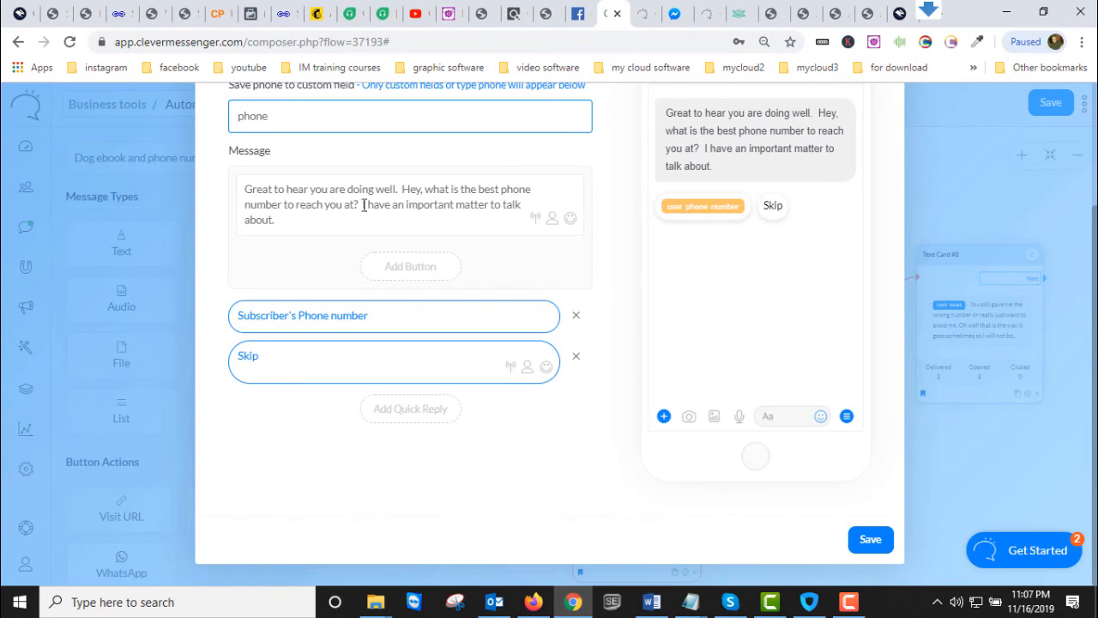
pyautogui.click(544, 204)
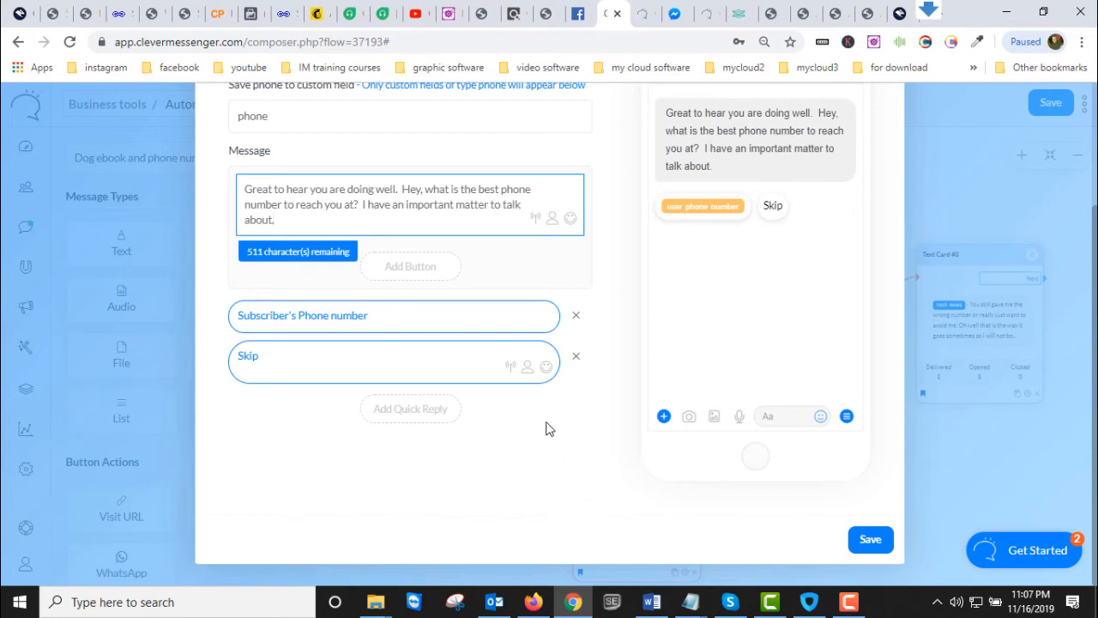
pyautogui.click(553, 372)
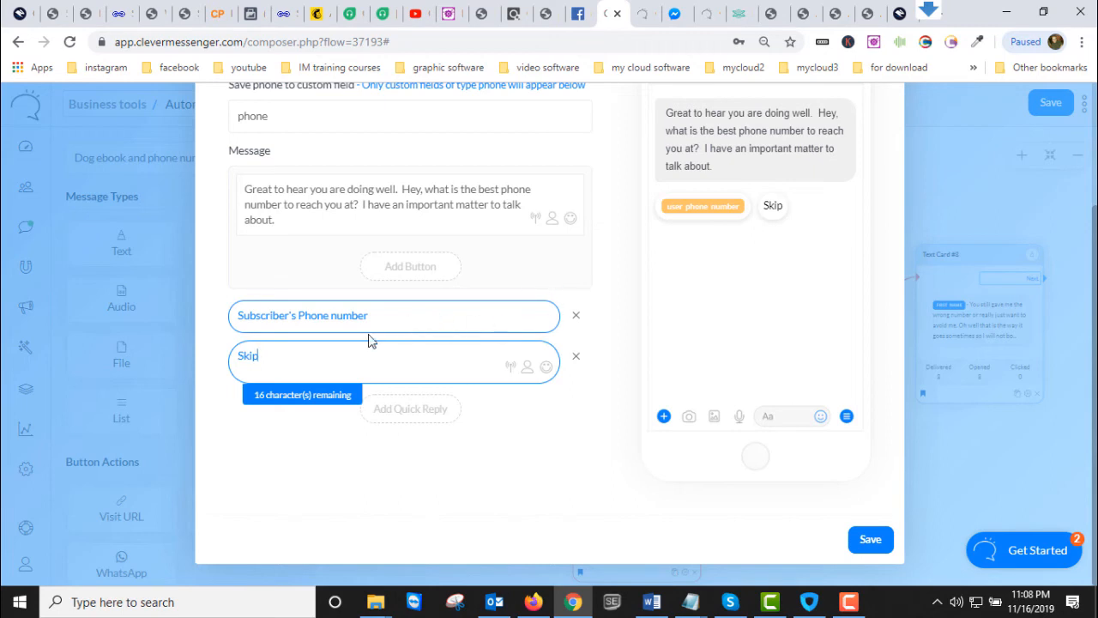
pyautogui.moveTo(239, 315); pyautogui.dragTo(407, 329)
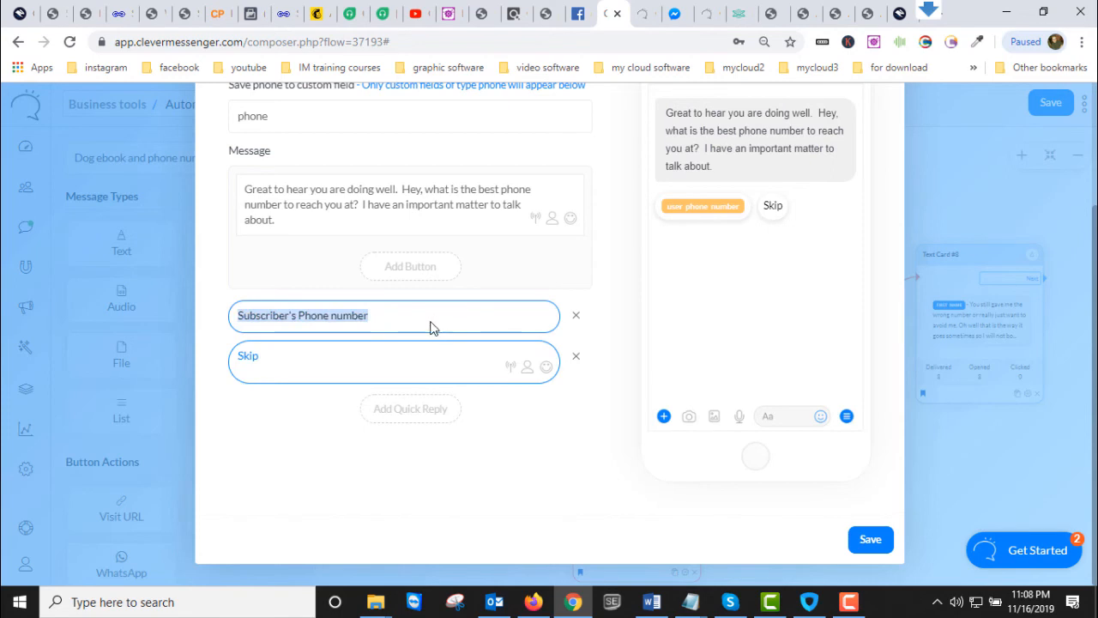
pyautogui.click(559, 429)
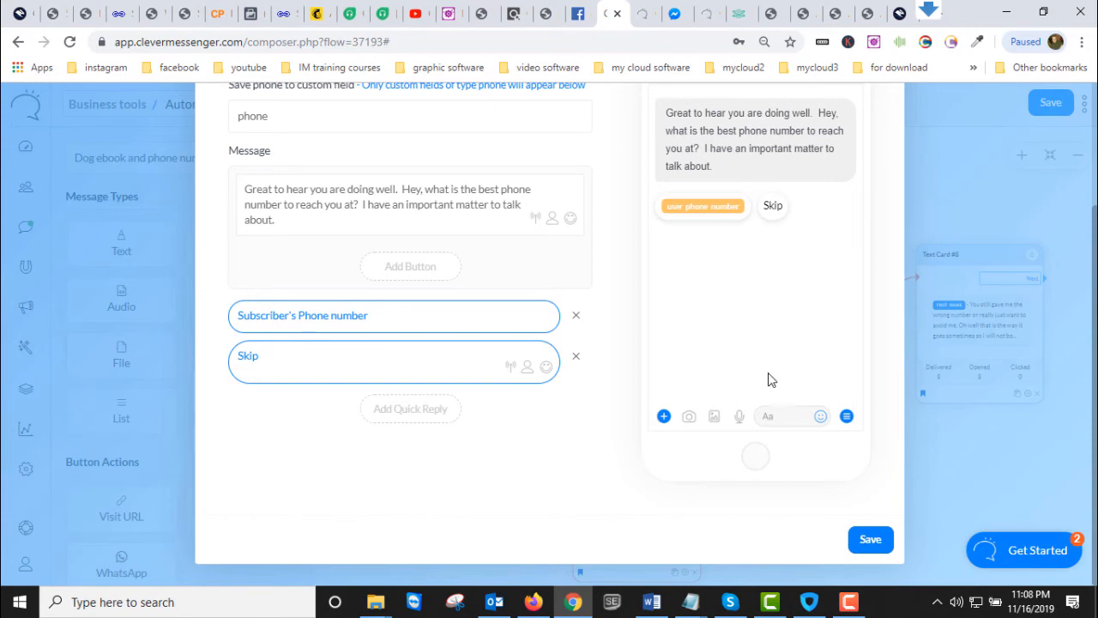
pyautogui.scroll(2, 561, 459)
pyautogui.scroll(-2, 512, 442)
pyautogui.scroll(3, 549, 489)
pyautogui.scroll(-2, 541, 473)
pyautogui.scroll(2, 541, 472)
# View the phone number request card's trigger options, return to its settings and save the card.
pyautogui.click(274, 129)
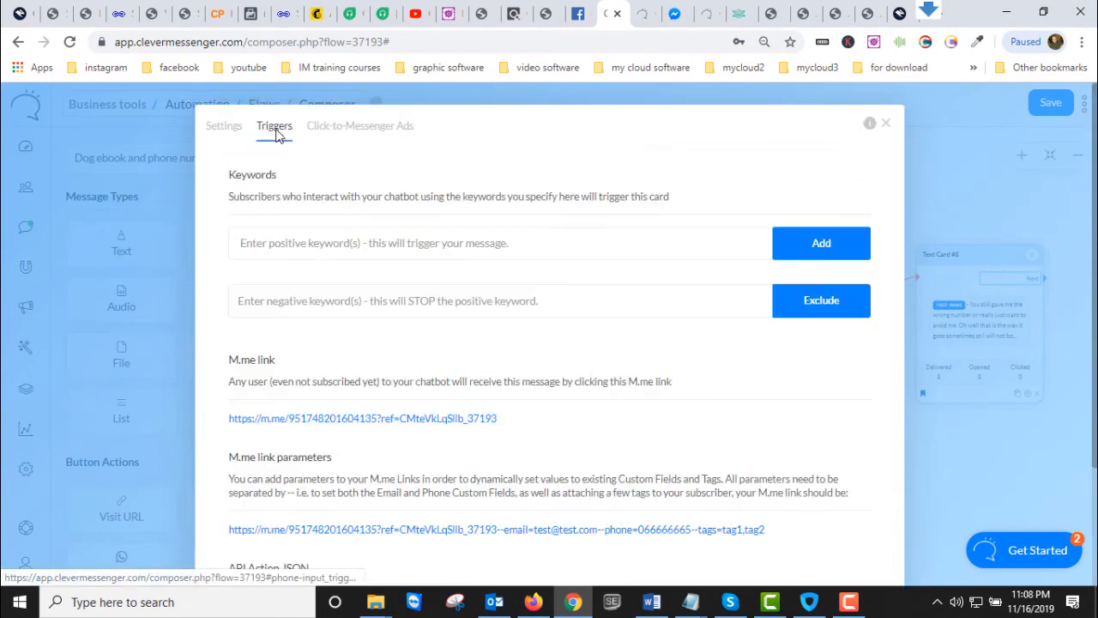
pyautogui.click(222, 131)
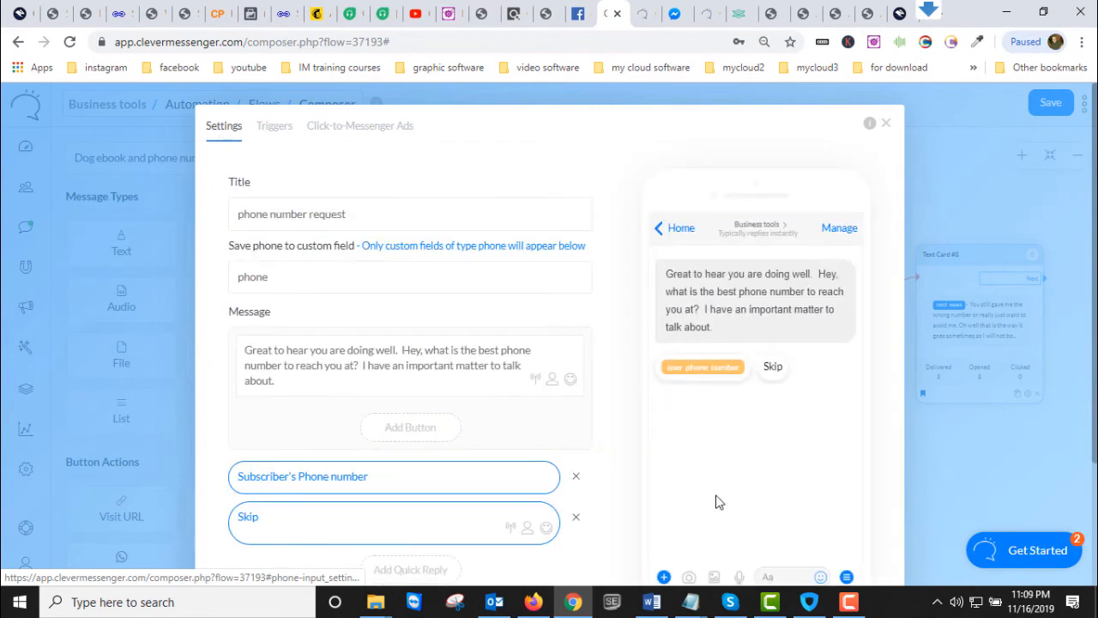
pyautogui.scroll(-2, 863, 380)
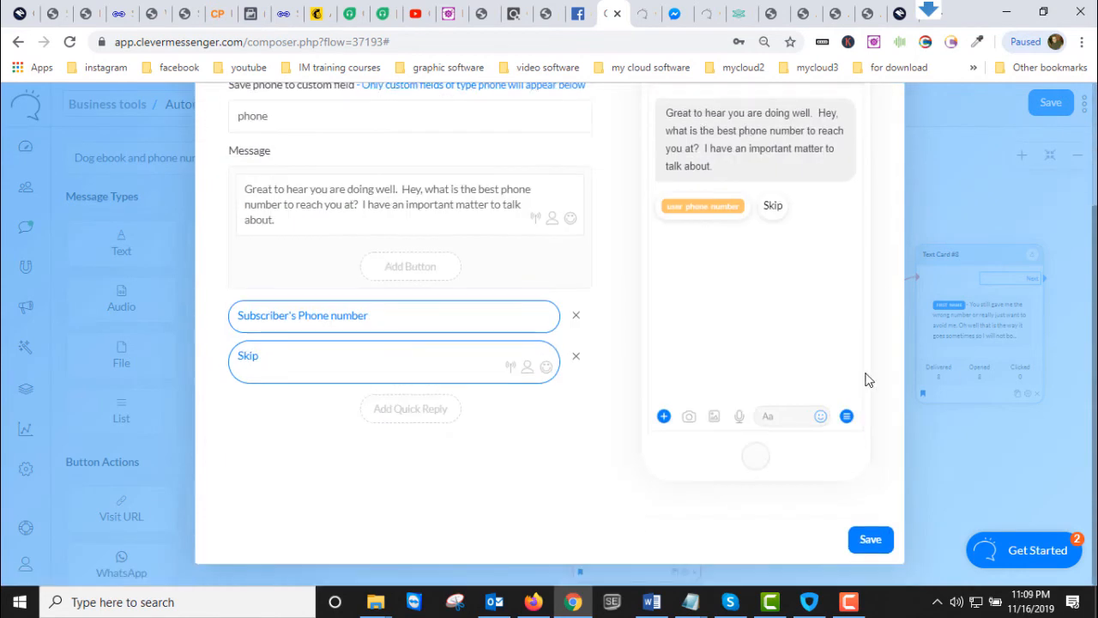
pyautogui.click(883, 541)
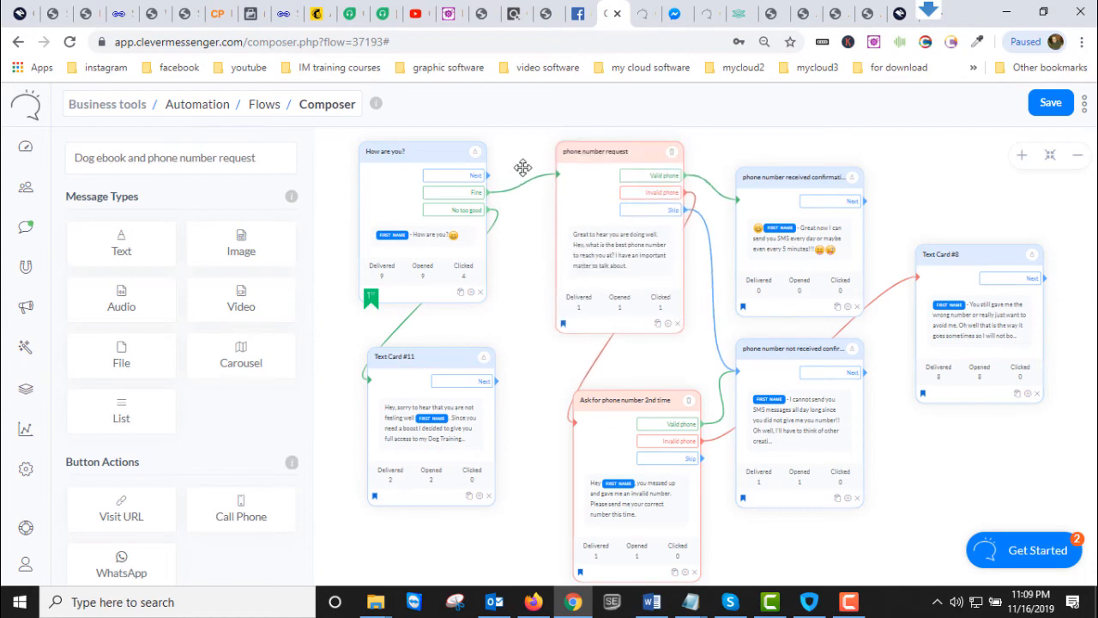
# Delete the connection from the "Fine" reply of the "How are you?" card to the phone number request card.
pyautogui.moveTo(524, 223); pyautogui.dragTo(537, 301)
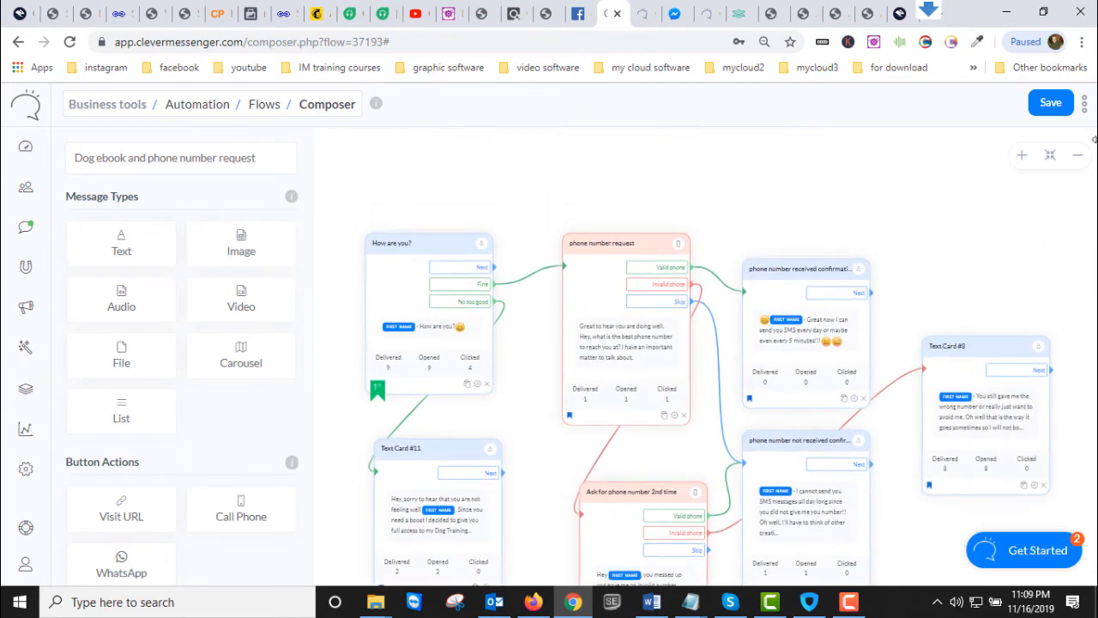
pyautogui.click(1022, 156)
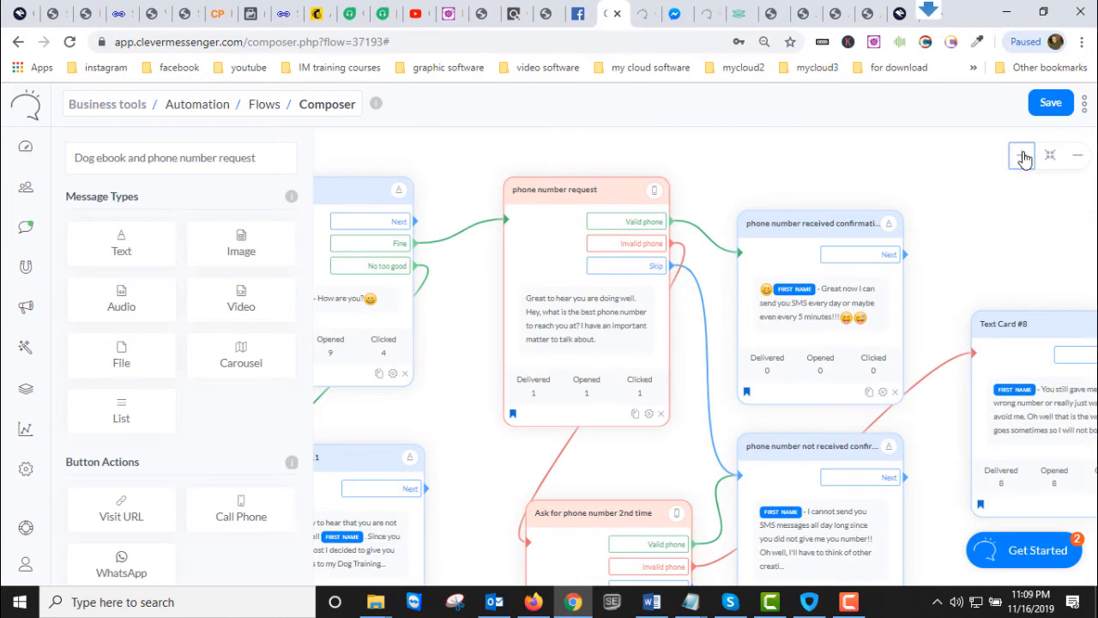
pyautogui.click(1022, 156)
pyautogui.moveTo(392, 250); pyautogui.dragTo(514, 286)
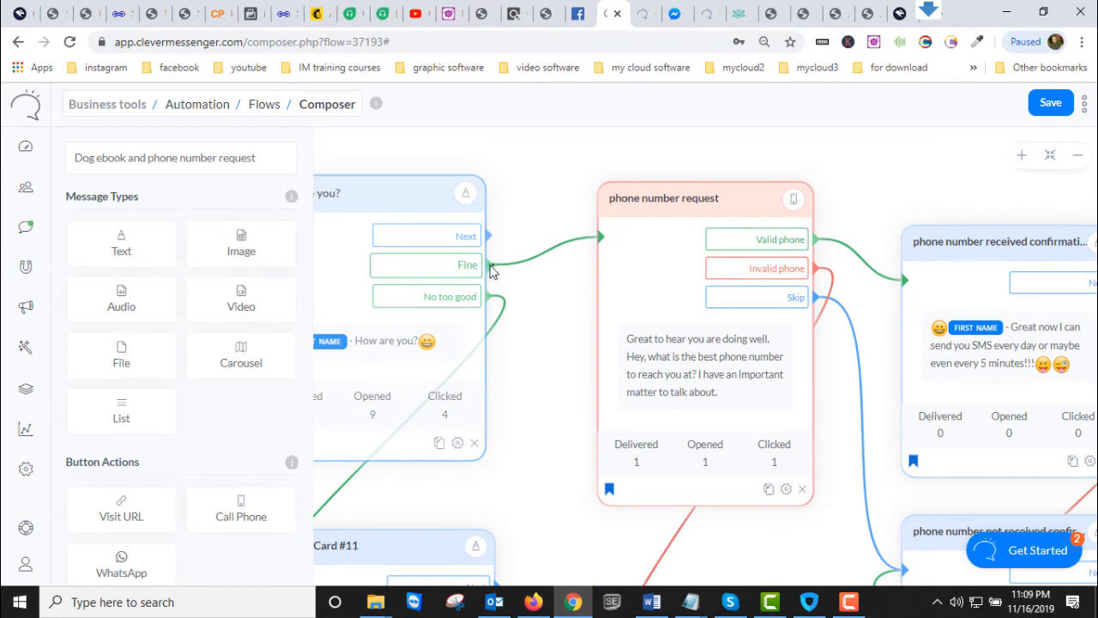
pyautogui.click(491, 271)
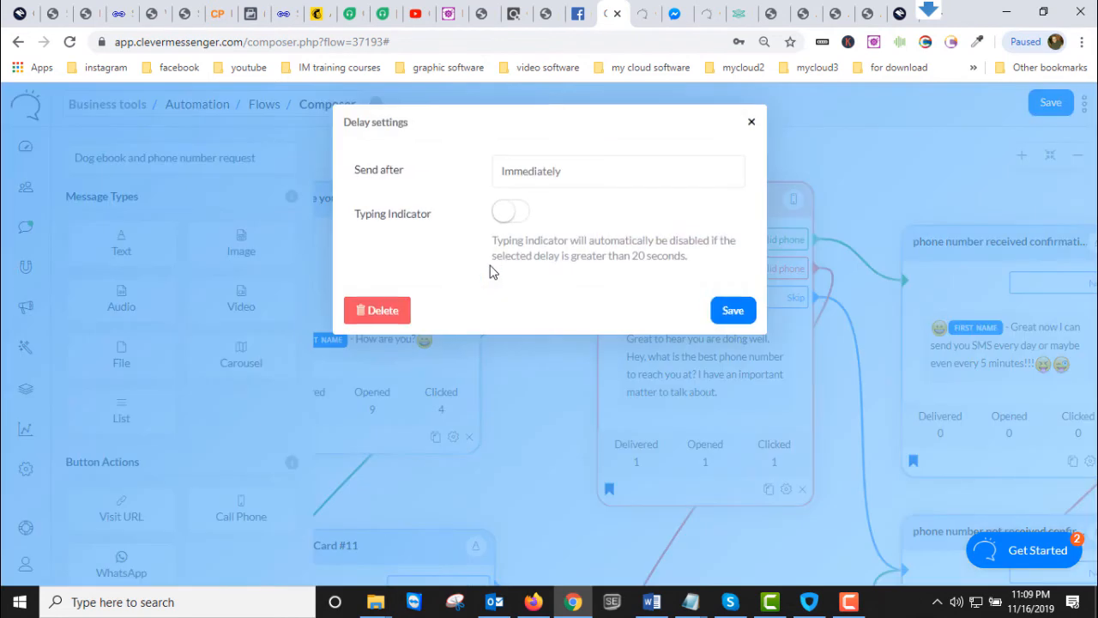
pyautogui.click(386, 312)
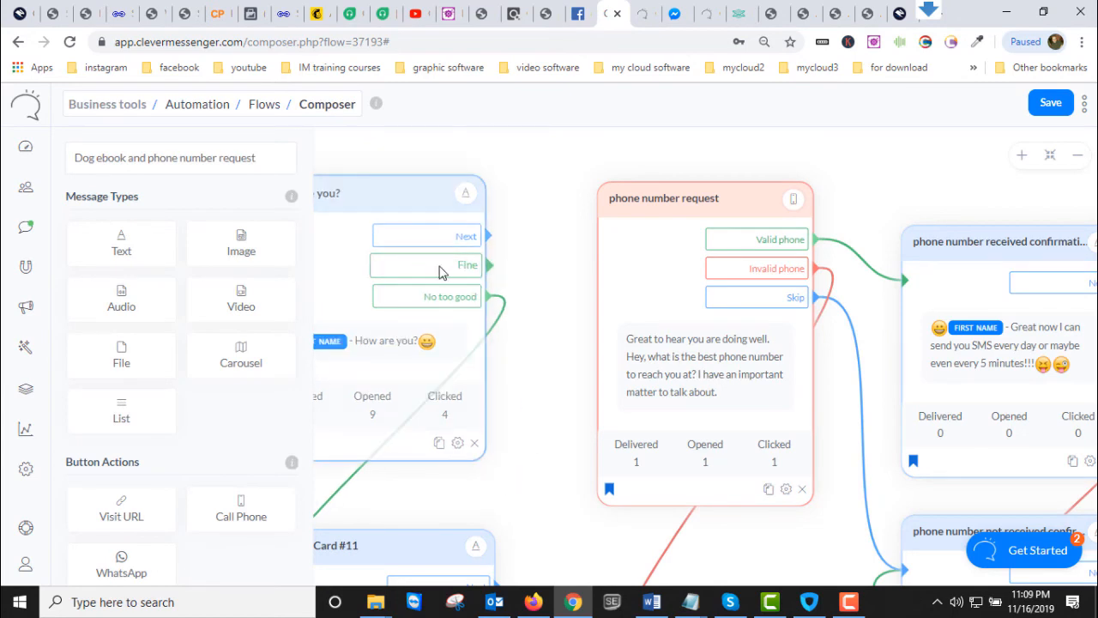
# Connect the "Fine" reply to the phone number request card with a 1-second delay and the typing indicator enabled.
pyautogui.moveTo(483, 268); pyautogui.dragTo(602, 259)
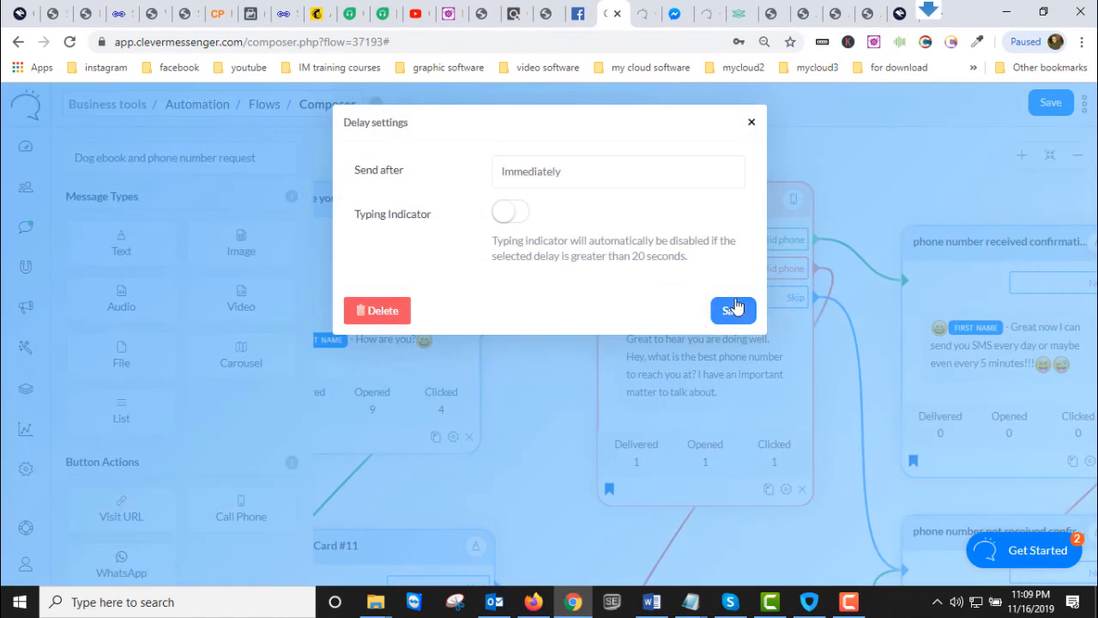
pyautogui.click(619, 179)
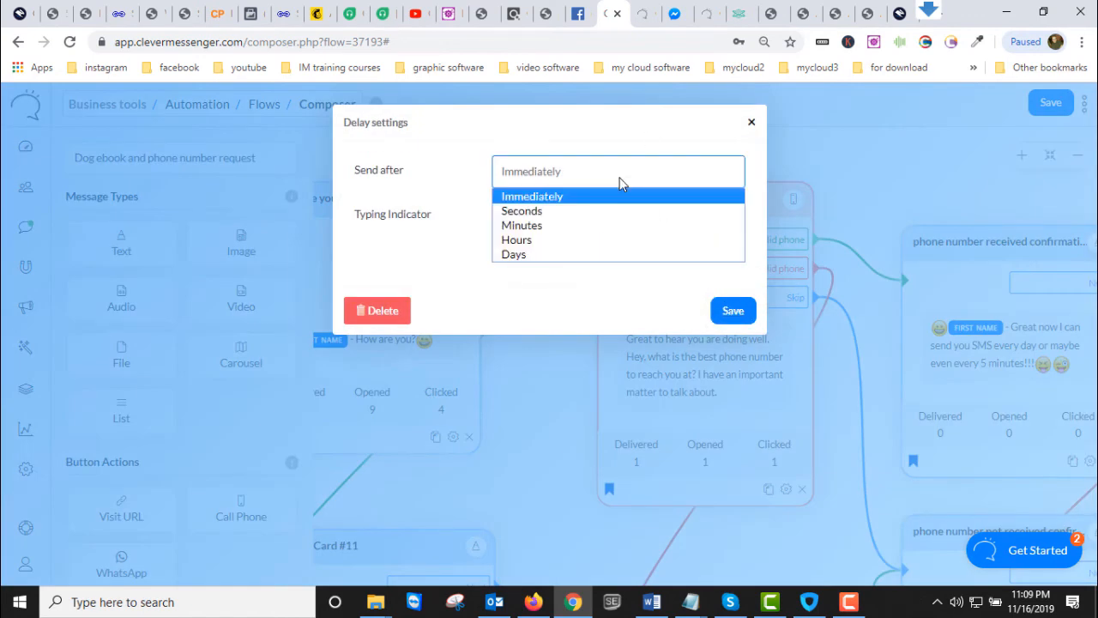
pyautogui.click(572, 214)
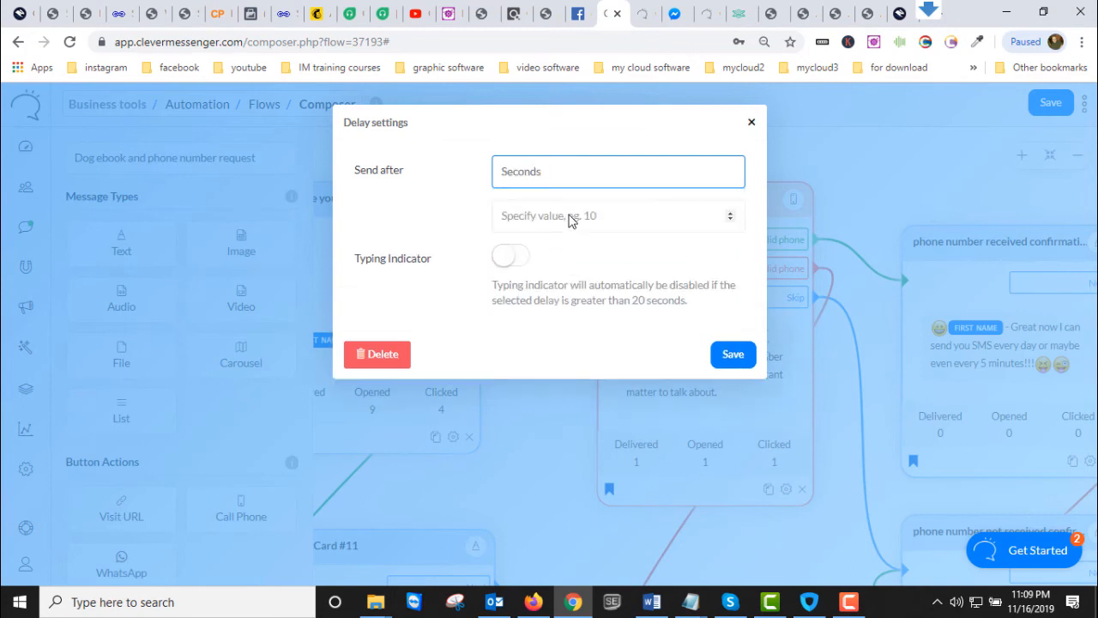
pyautogui.click(732, 219)
pyautogui.write('2')
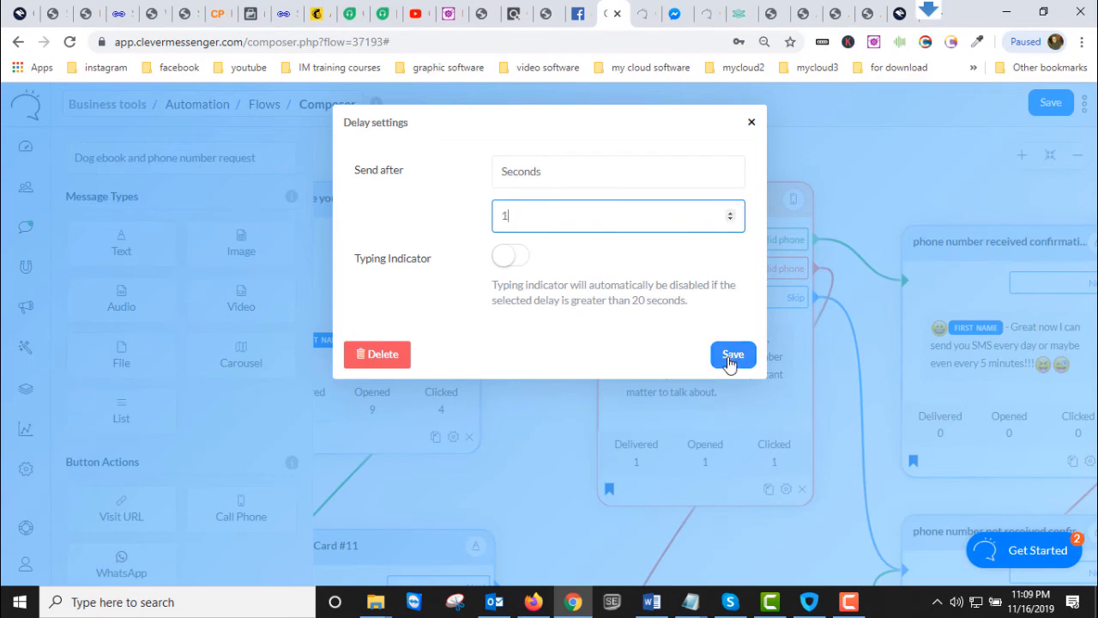
pyautogui.click(511, 256)
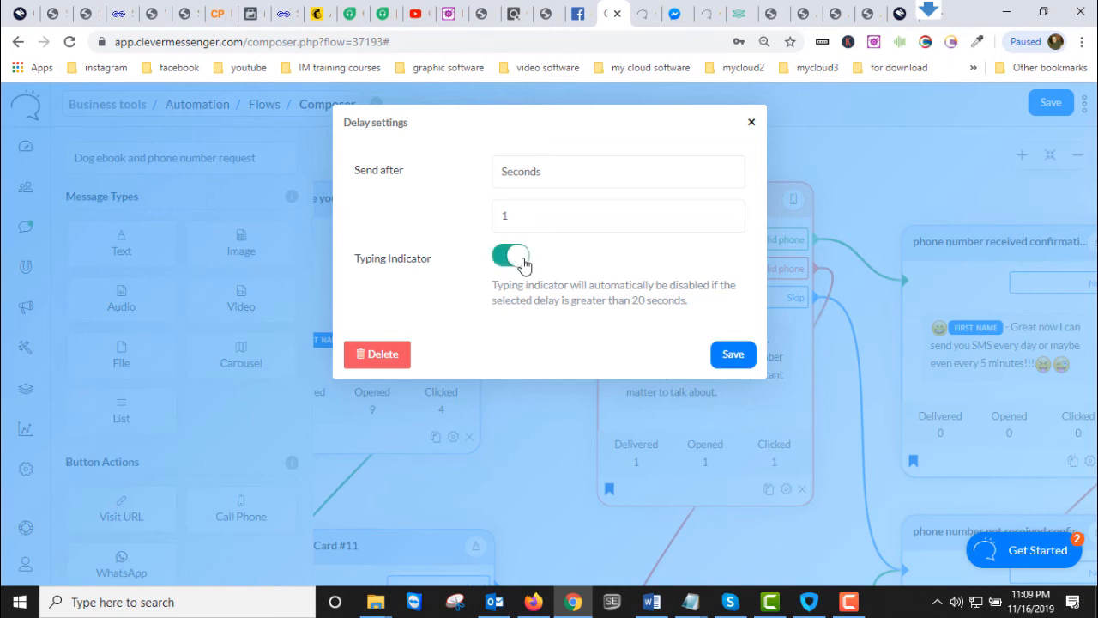
pyautogui.click(746, 358)
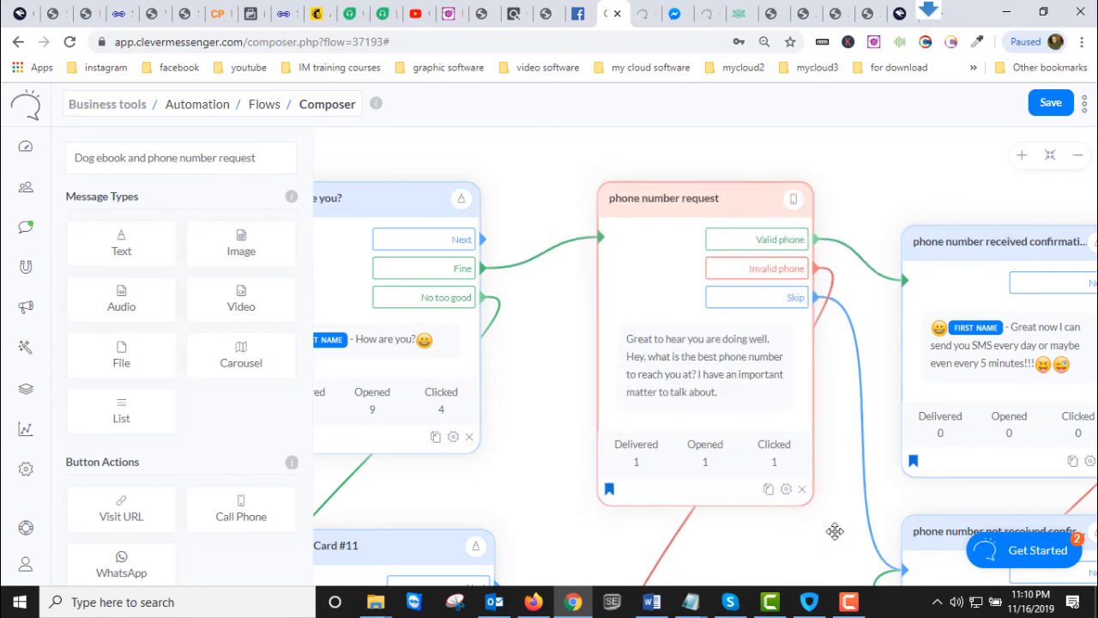
# Examine the available message types, button actions, Ask for elements, actions and integrations, and bring the flow's first card into view.
pyautogui.scroll(-1, 152, 509)
pyautogui.scroll(-4, 152, 509)
pyautogui.scroll(5, 123, 496)
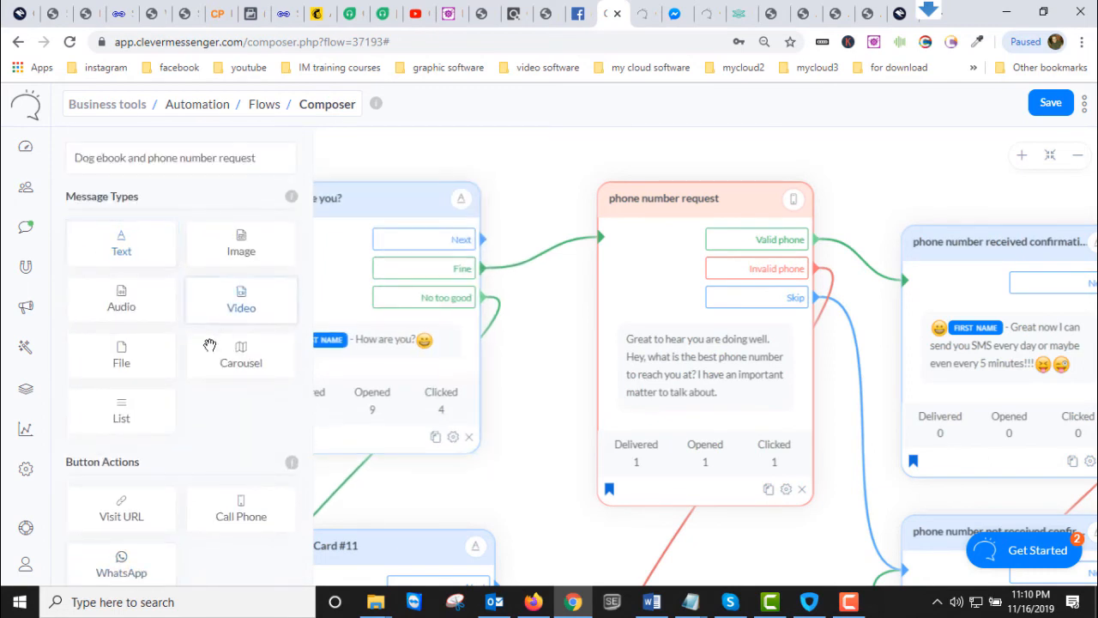
pyautogui.scroll(-6, 215, 335)
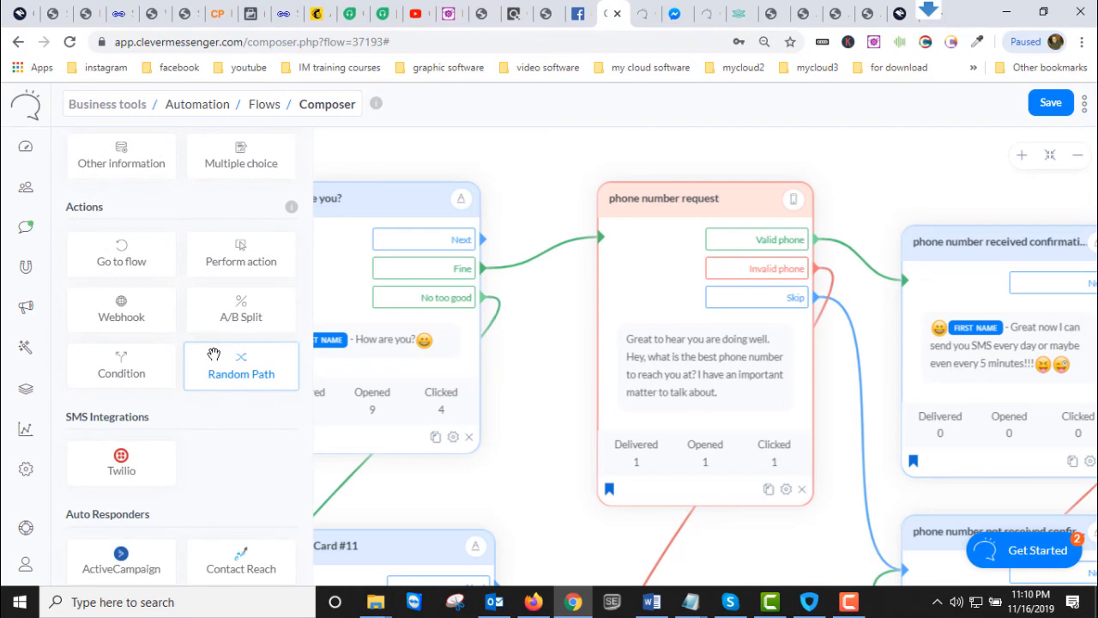
pyautogui.scroll(1, 212, 355)
pyautogui.scroll(2, 257, 504)
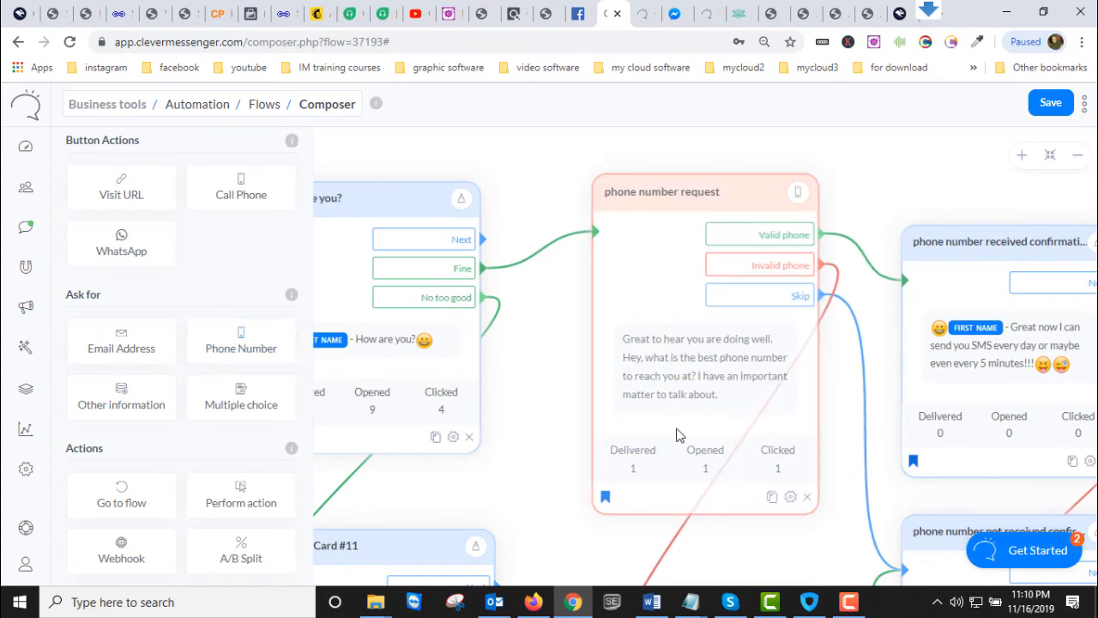
pyautogui.moveTo(554, 466); pyautogui.dragTo(941, 439)
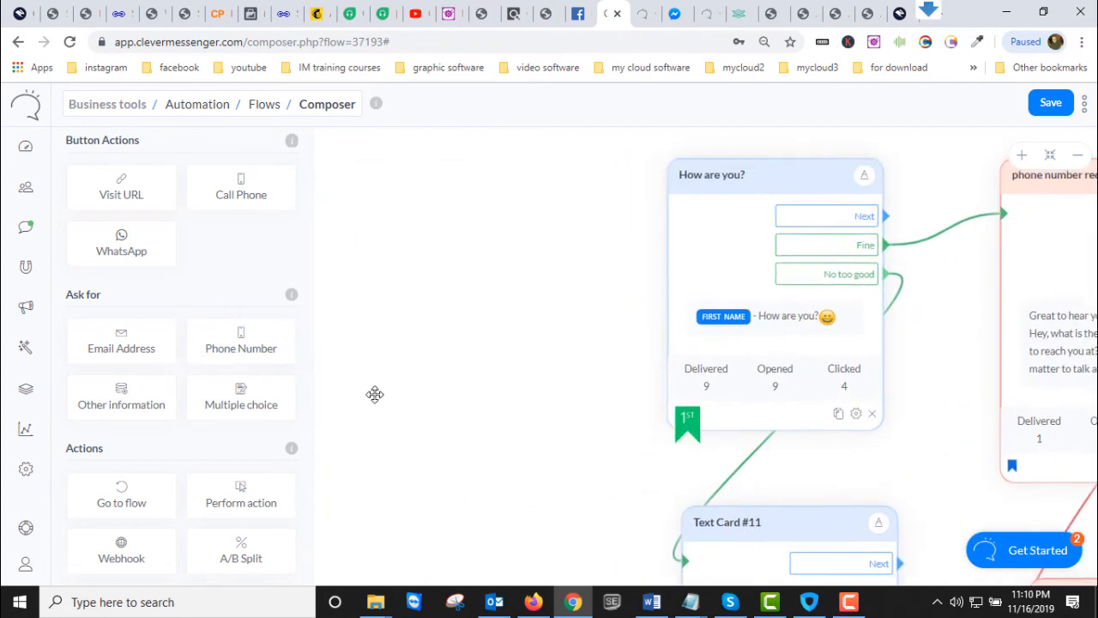
# Add a trial Phone Number request card beside the "How are you?" card, reposition it and delete it.
pyautogui.moveTo(247, 339); pyautogui.dragTo(449, 254)
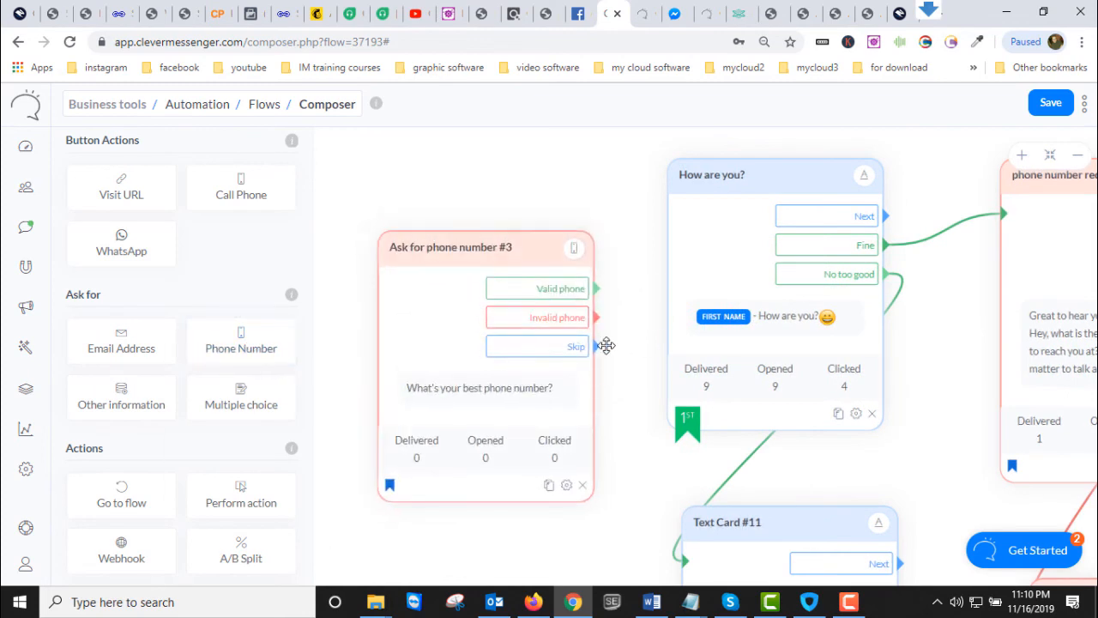
pyautogui.moveTo(553, 238); pyautogui.dragTo(529, 170)
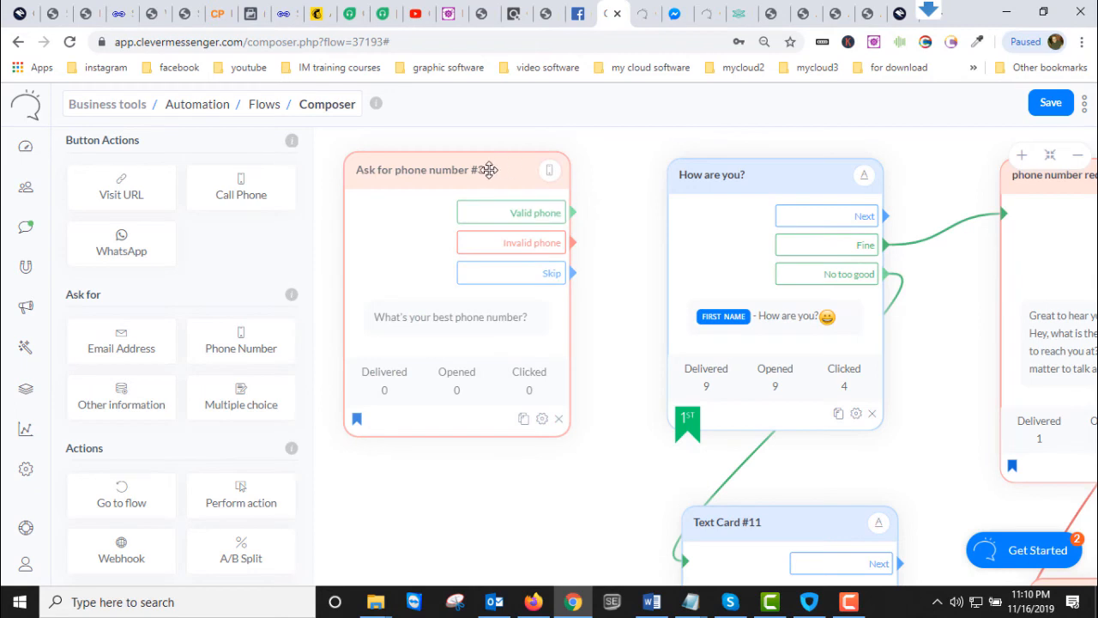
pyautogui.moveTo(497, 166); pyautogui.dragTo(486, 168)
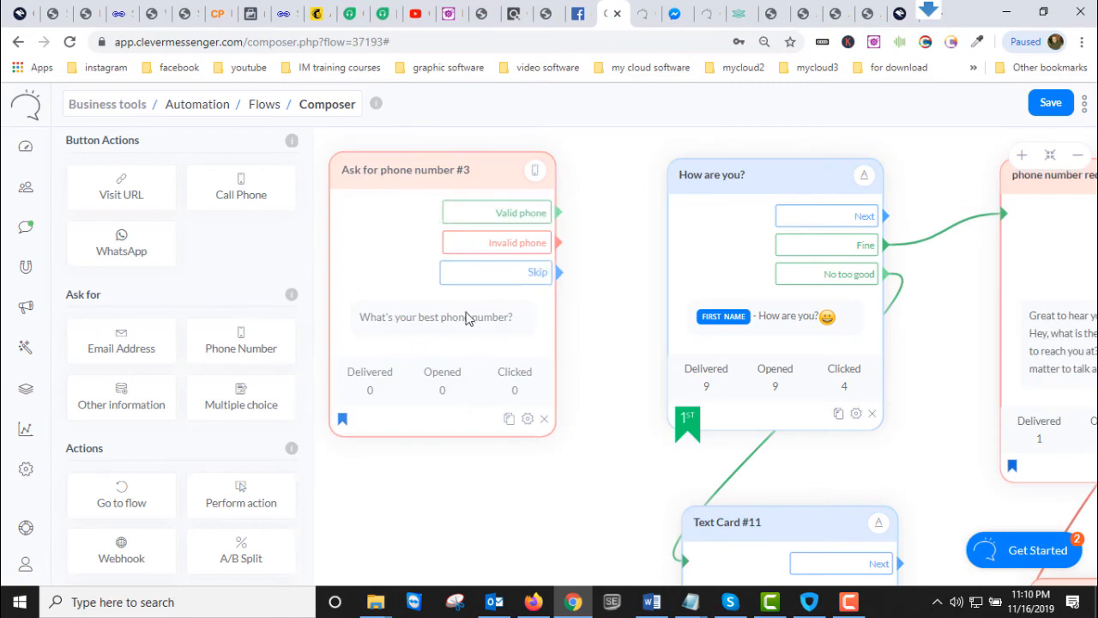
pyautogui.click(544, 419)
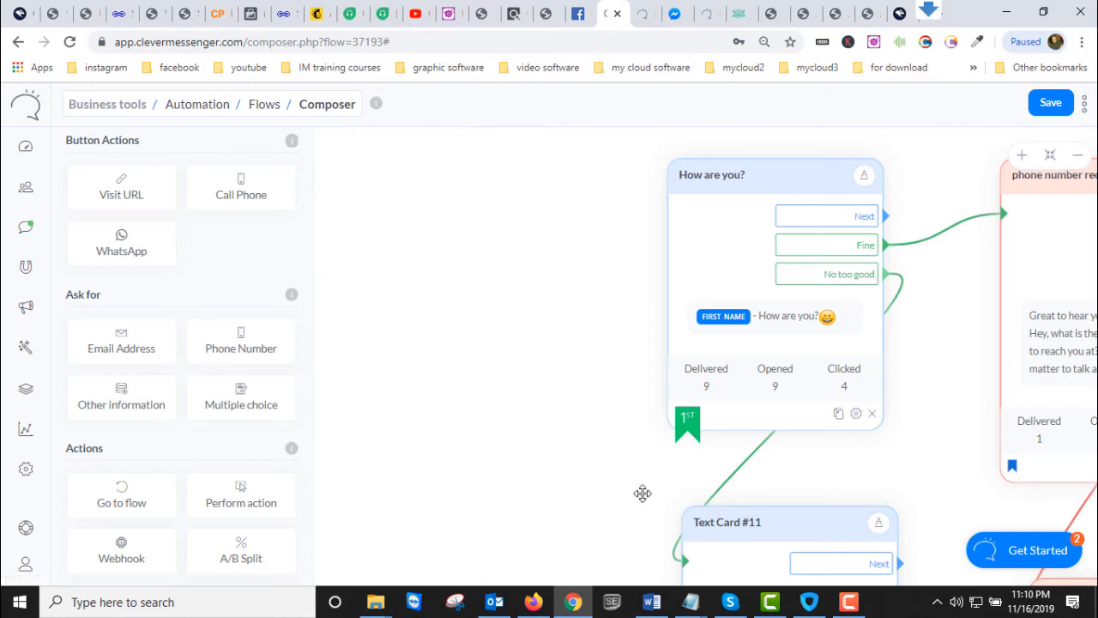
# Review the phone number request card's settings, including its custom field, message and quick replies, and close them without saving.
pyautogui.moveTo(734, 443); pyautogui.dragTo(485, 426)
pyautogui.moveTo(693, 423); pyautogui.dragTo(473, 404)
pyautogui.moveTo(779, 252); pyautogui.dragTo(755, 294)
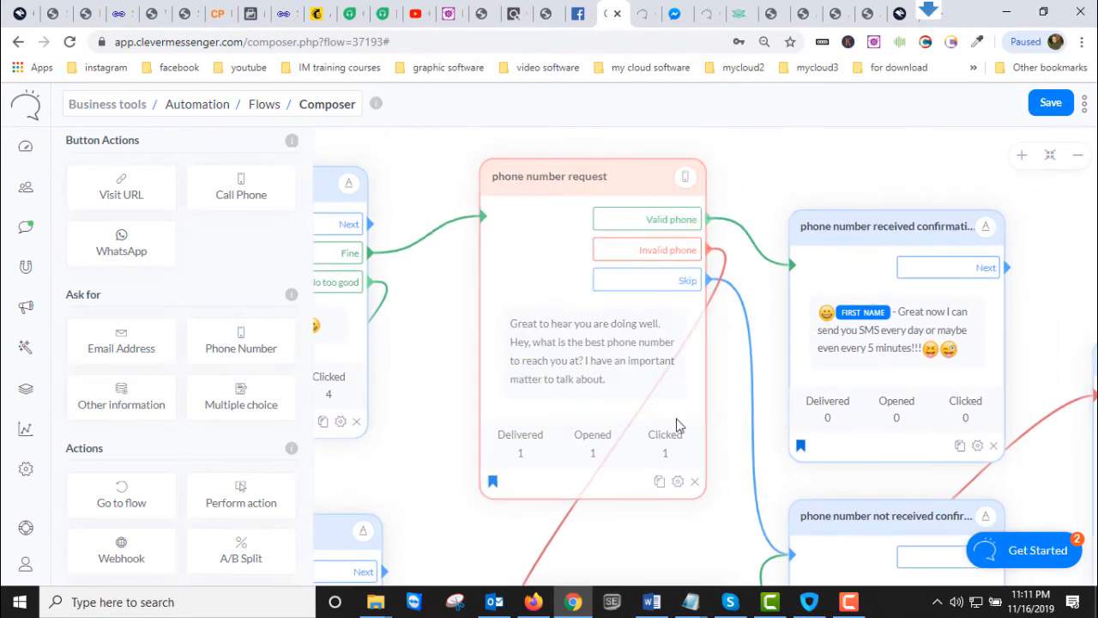
pyautogui.click(678, 484)
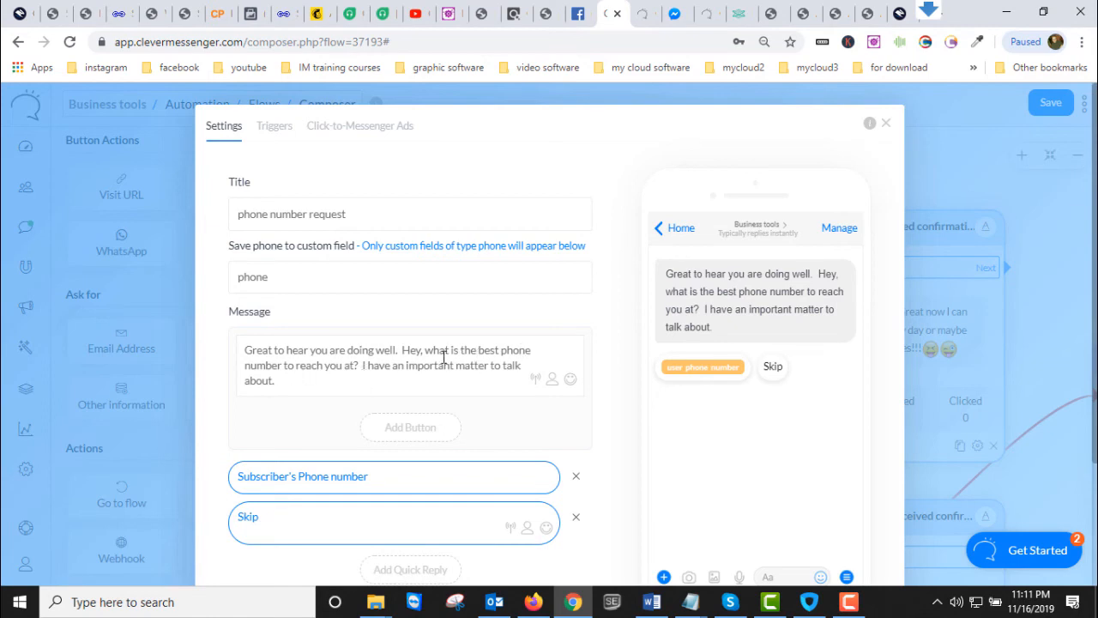
pyautogui.scroll(-2, 600, 403)
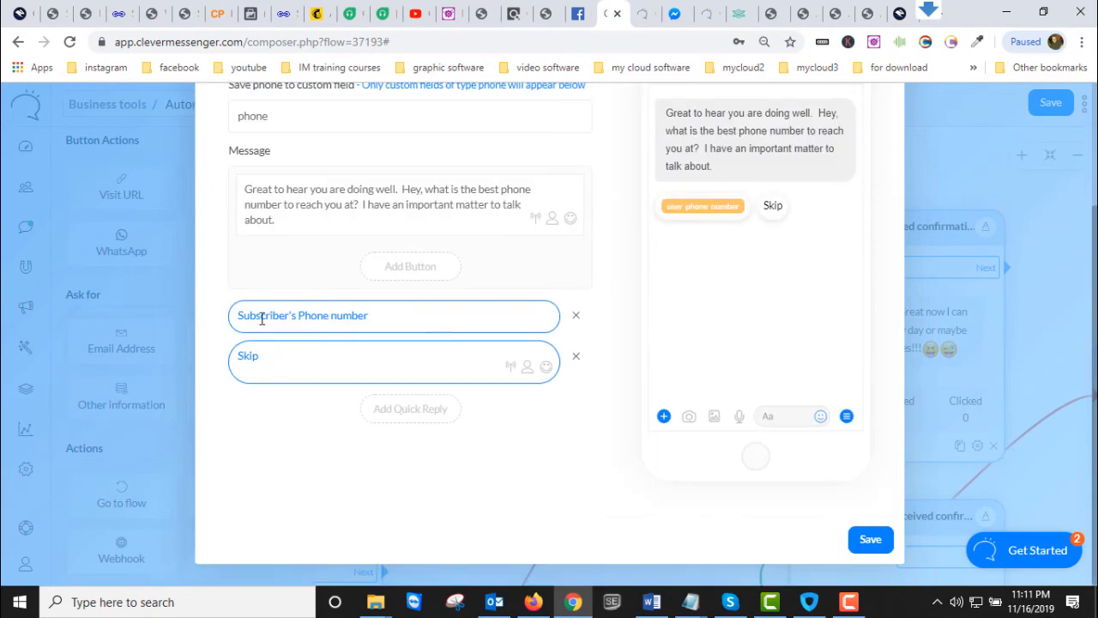
pyautogui.scroll(2, 661, 433)
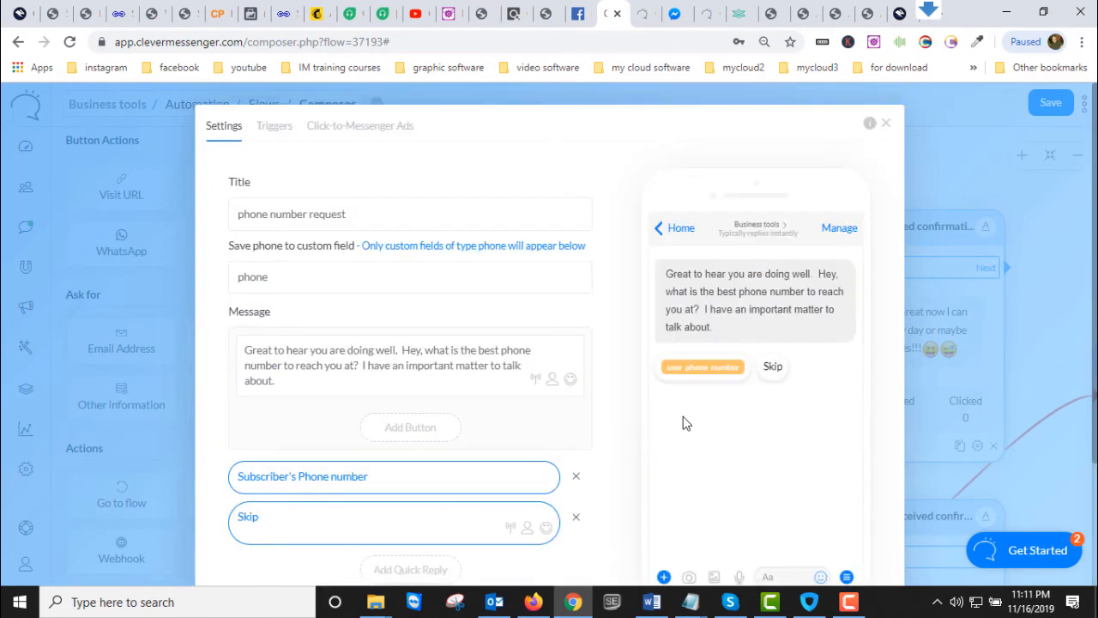
pyautogui.click(871, 123)
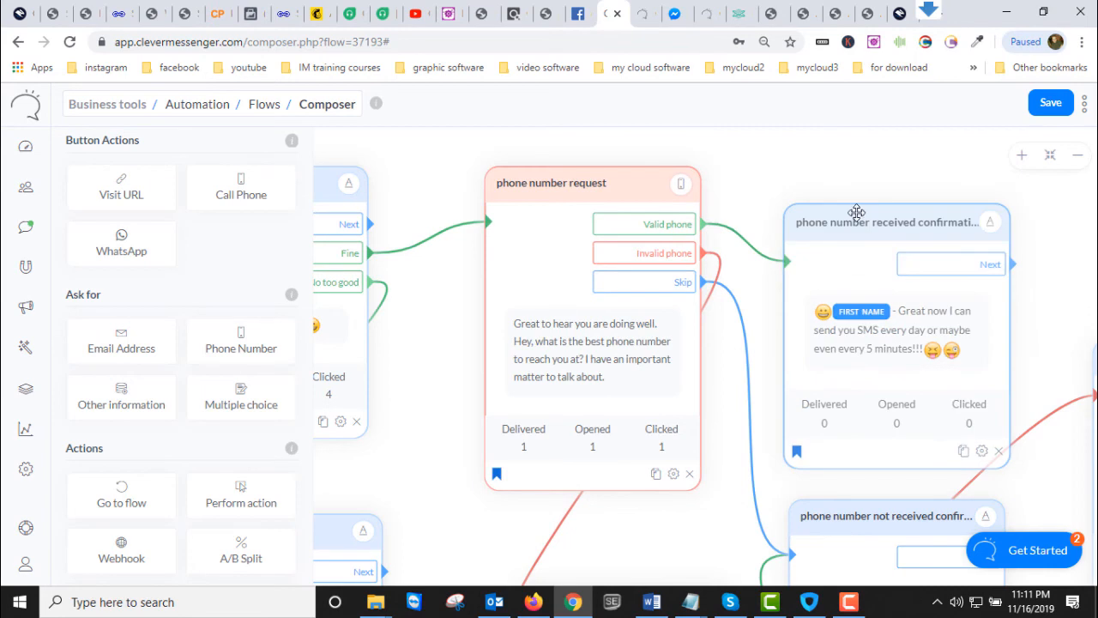
# Align the phone number received confirmation card with the phone number request card and review its settings and triggers.
pyautogui.moveTo(890, 203); pyautogui.dragTo(900, 163)
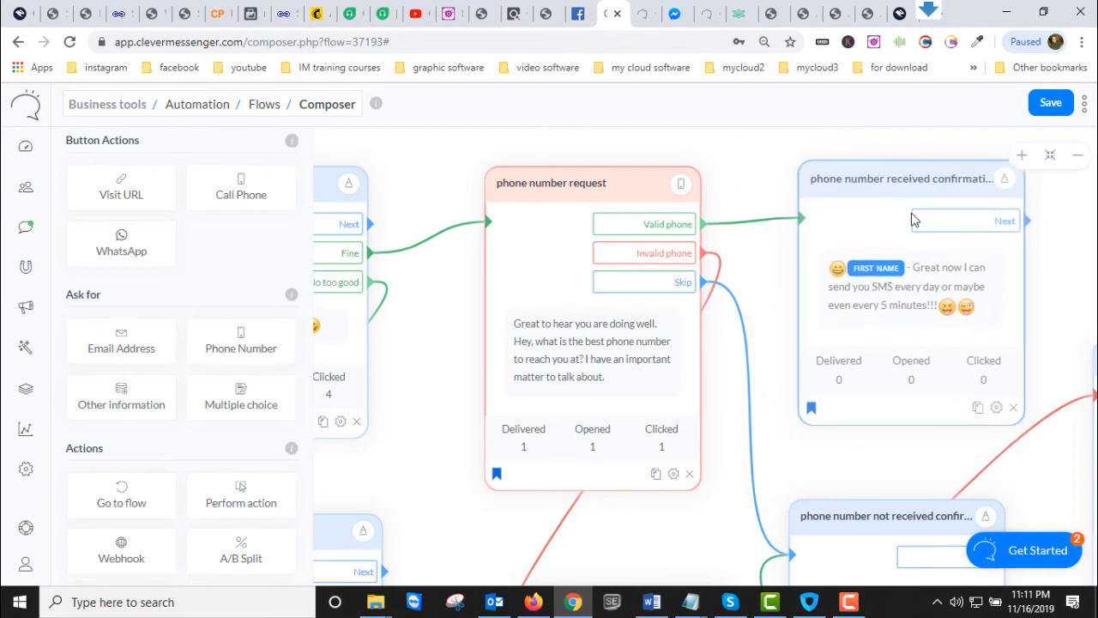
pyautogui.click(995, 410)
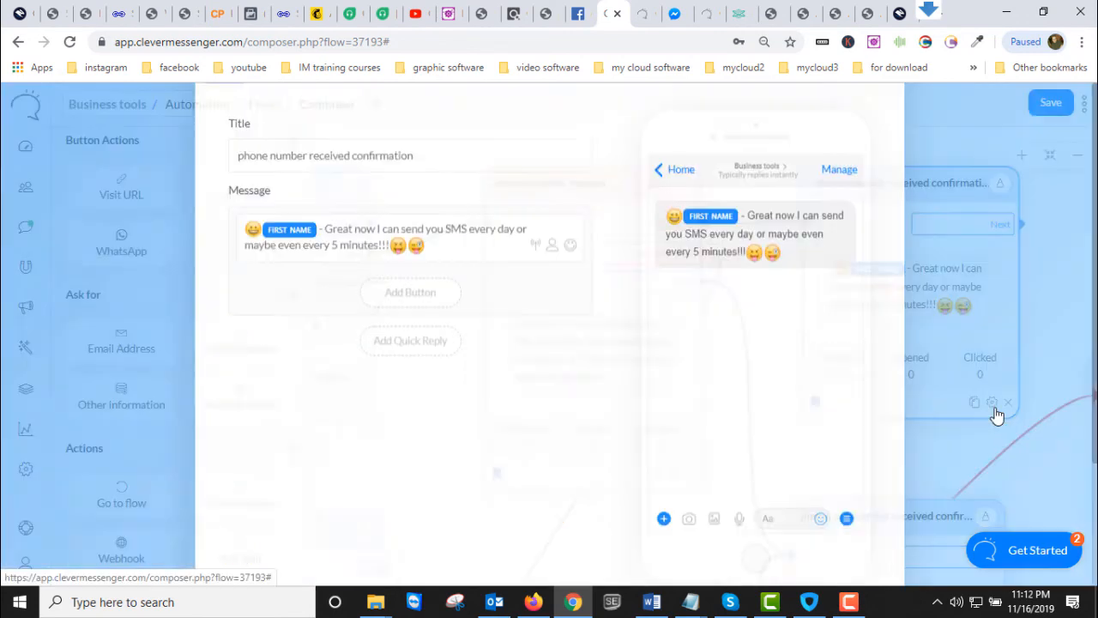
pyautogui.click(286, 131)
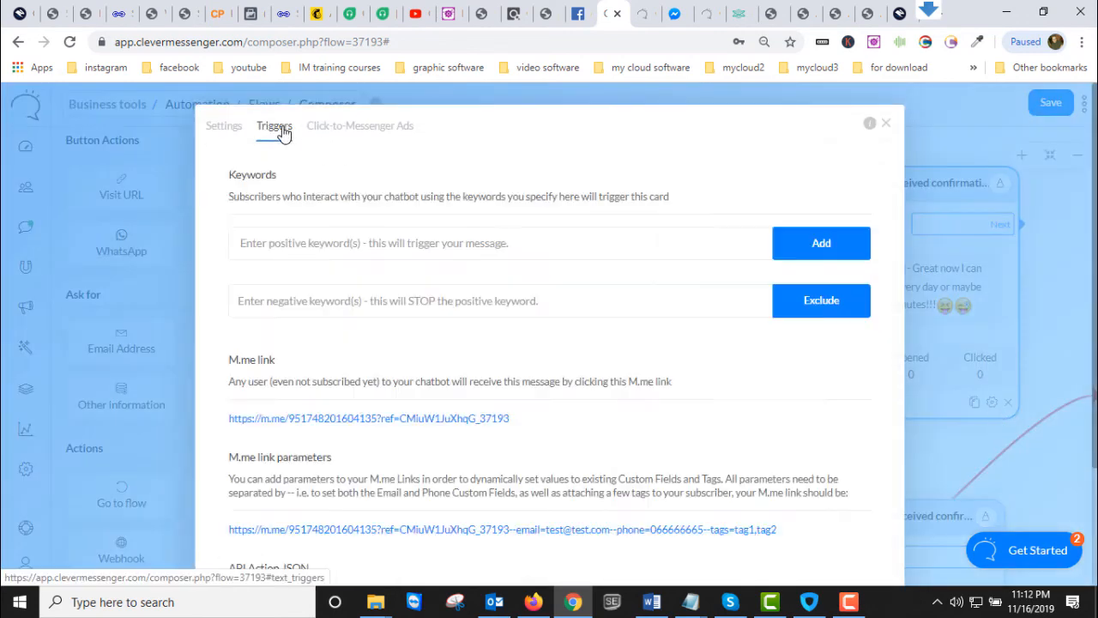
pyautogui.click(226, 129)
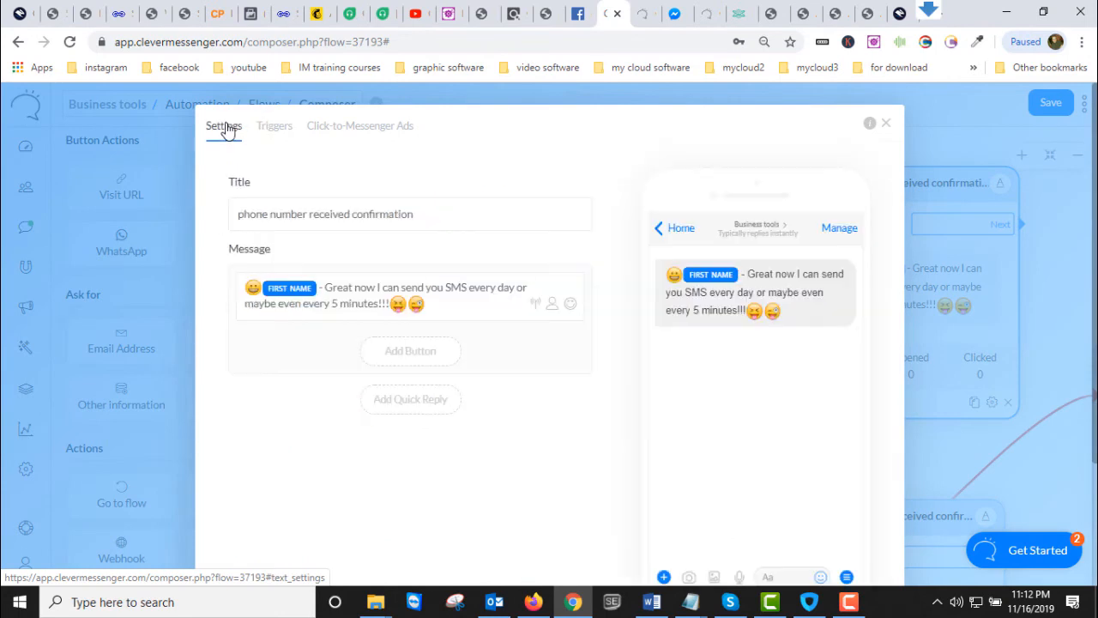
pyautogui.click(273, 127)
pyautogui.click(225, 127)
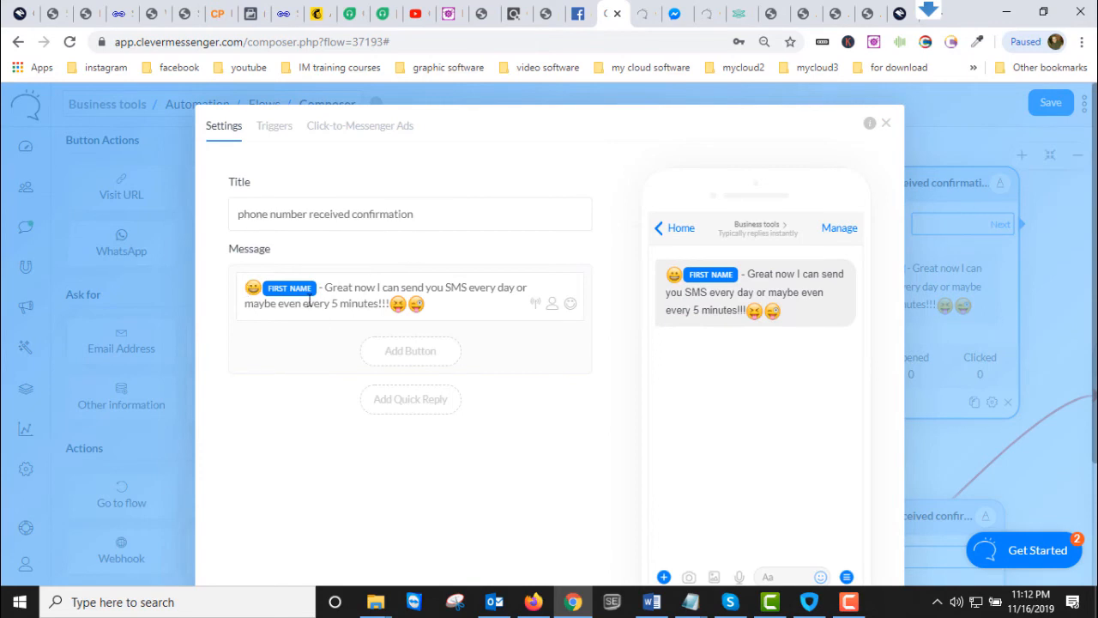
pyautogui.click(534, 303)
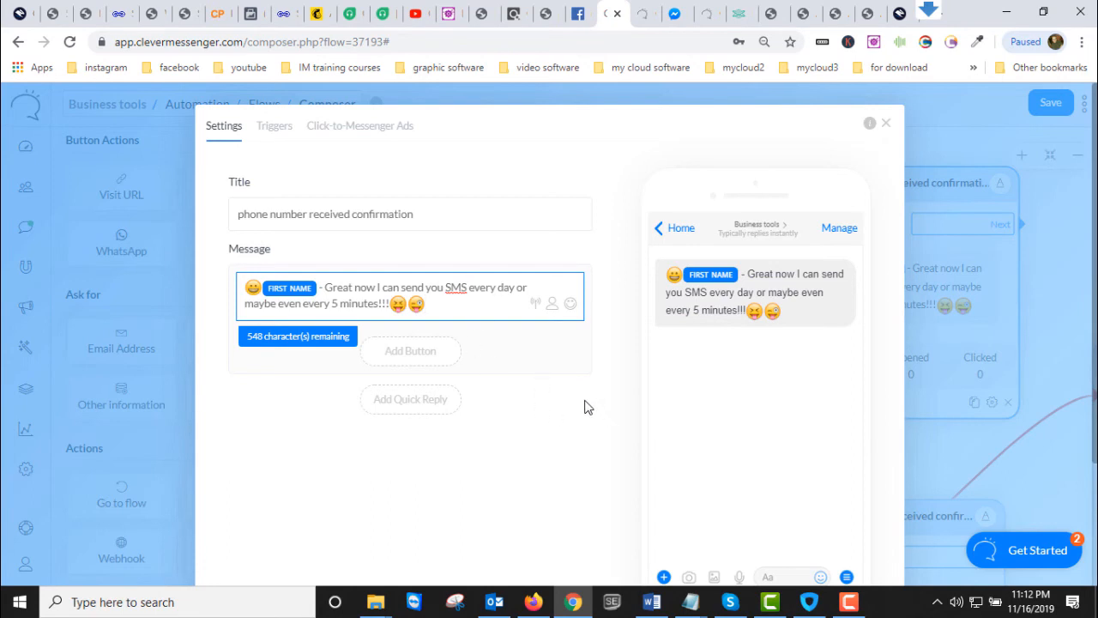
pyautogui.scroll(-2, 559, 415)
pyautogui.scroll(2, 566, 416)
pyautogui.click(886, 125)
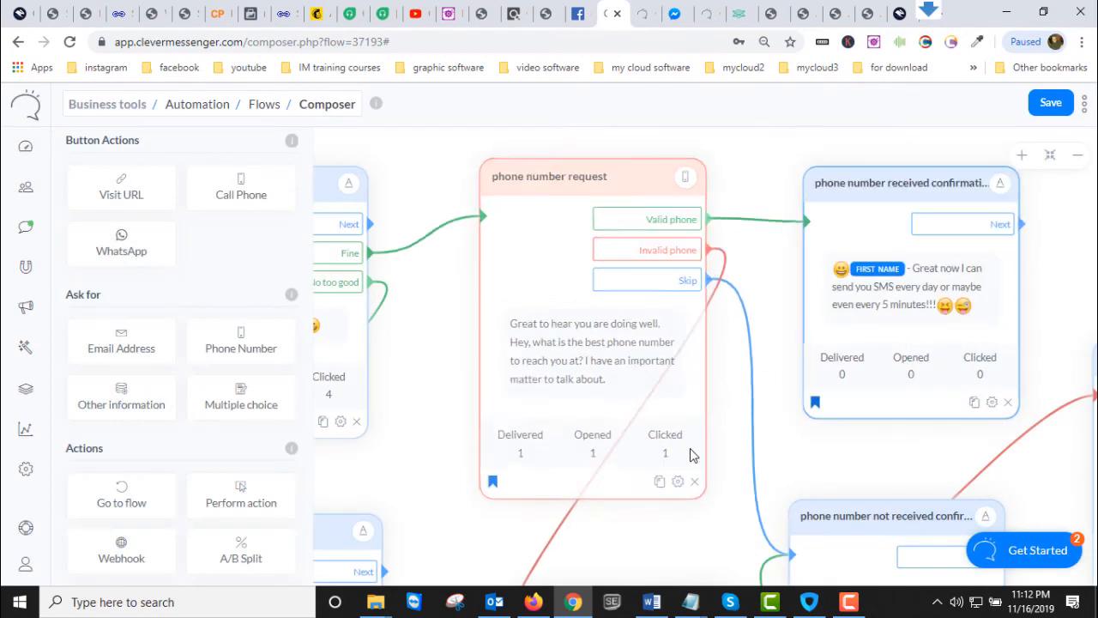
# Examine the message and quick replies in the settings of the "Ask for phone number 2nd time" card.
pyautogui.moveTo(739, 481); pyautogui.dragTo(795, 183)
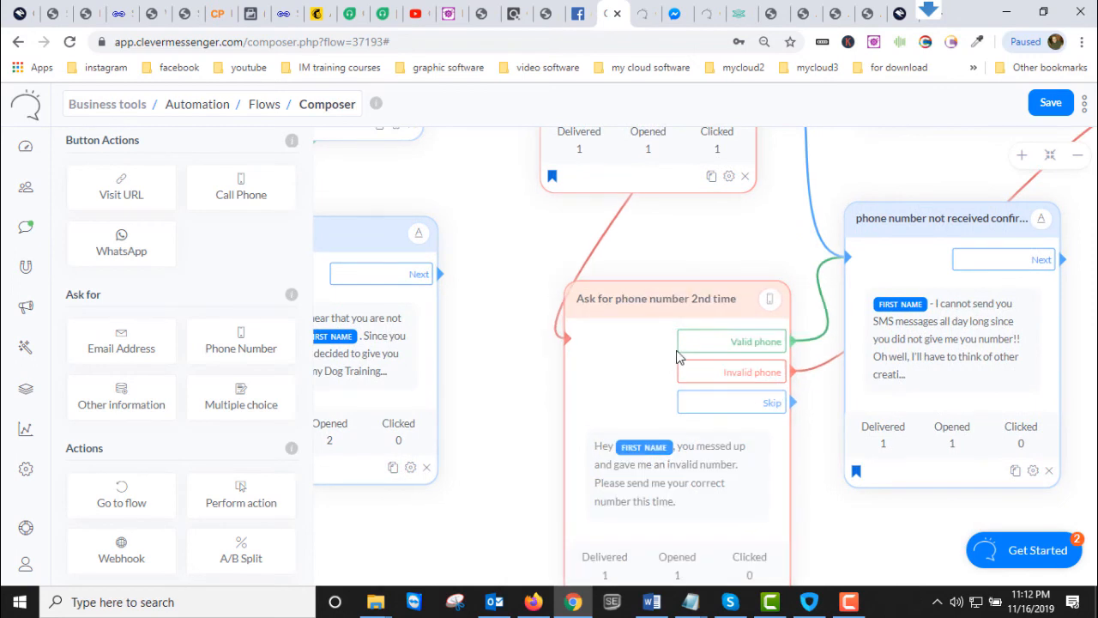
pyautogui.moveTo(787, 242); pyautogui.dragTo(715, 167)
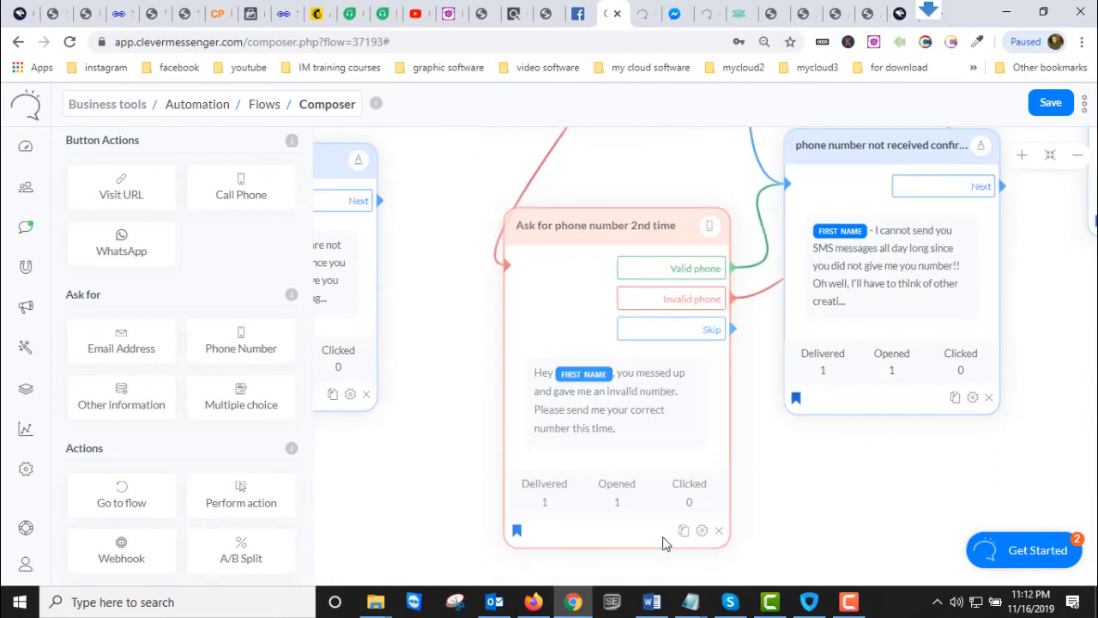
pyautogui.click(703, 532)
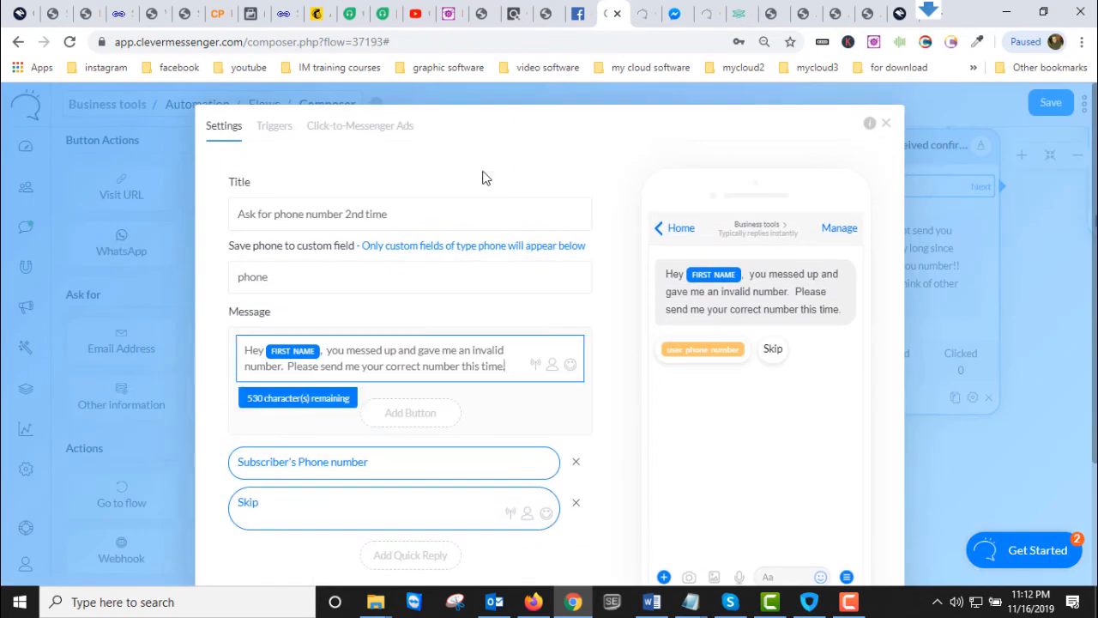
pyautogui.click(507, 129)
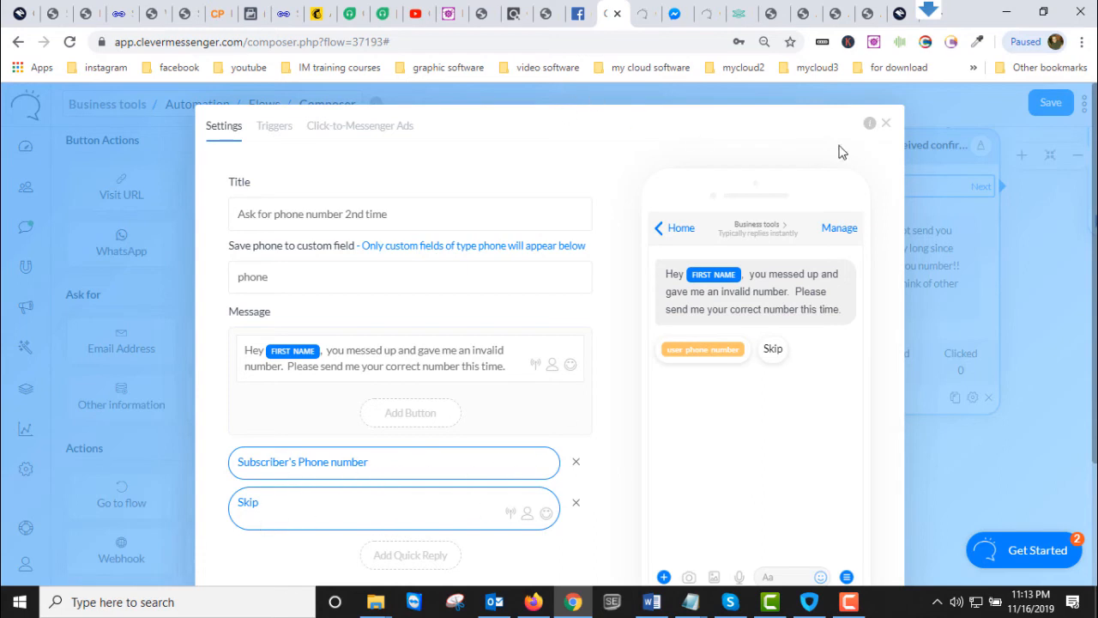
pyautogui.scroll(-2, 737, 363)
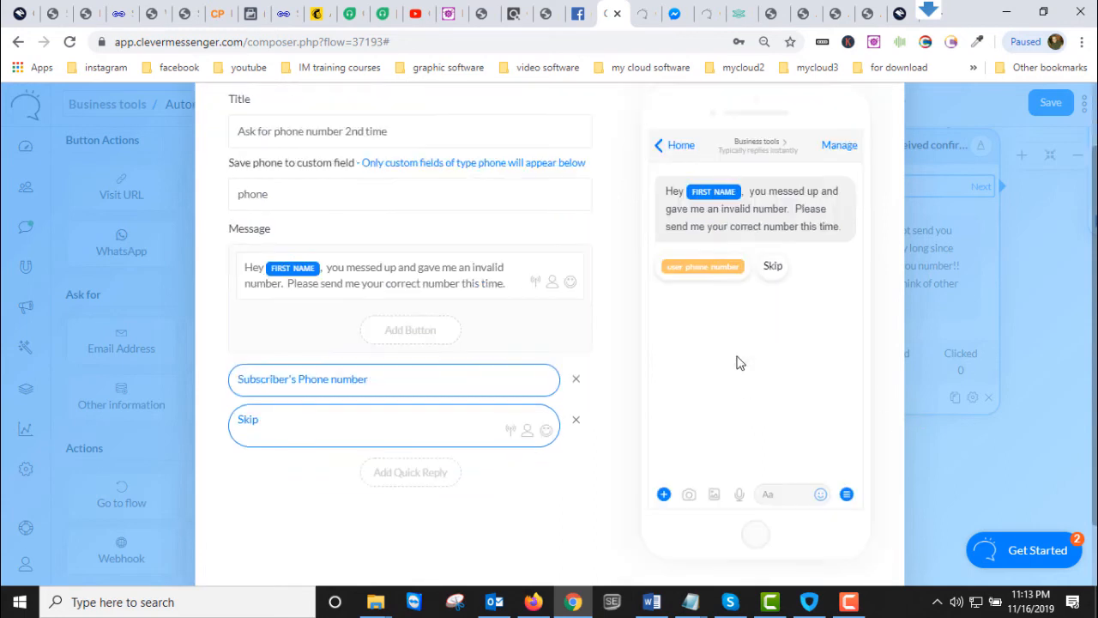
pyautogui.scroll(2, 747, 368)
# Compare the second phone request card's trigger options and Click-to-Messenger Ads JSON code, return to its settings and close the card.
pyautogui.click(274, 129)
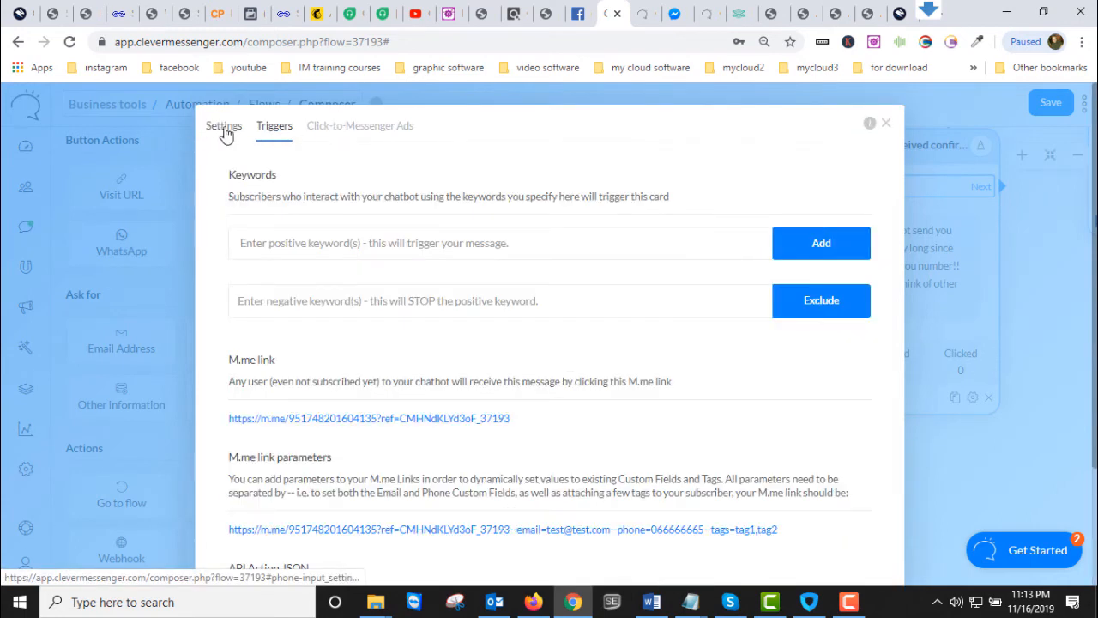
pyautogui.click(324, 129)
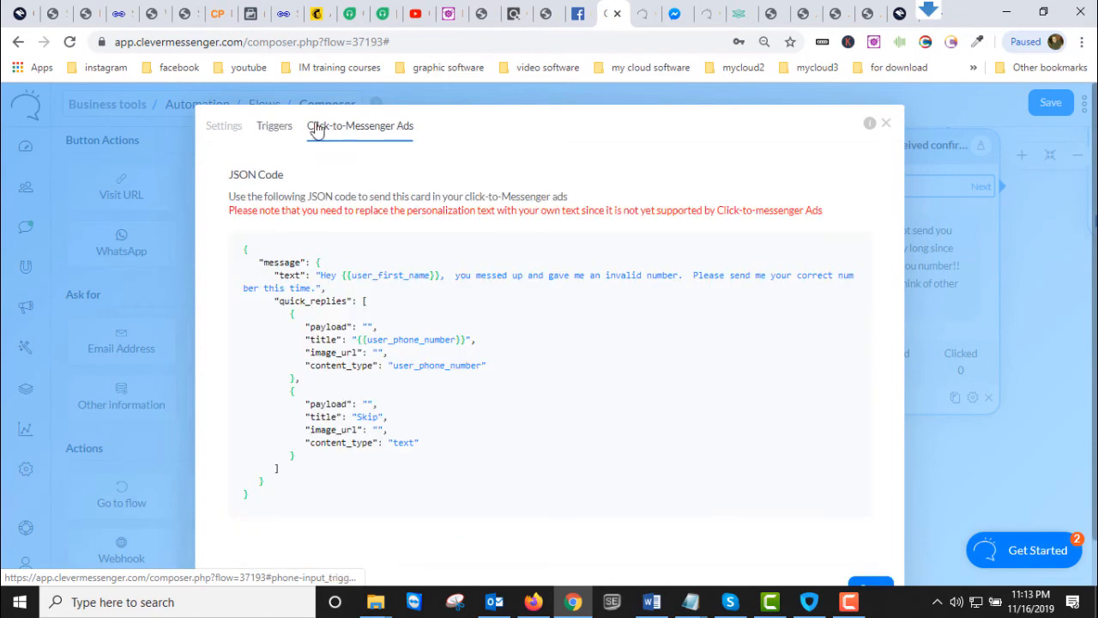
pyautogui.click(274, 128)
pyautogui.click(343, 127)
pyautogui.click(276, 128)
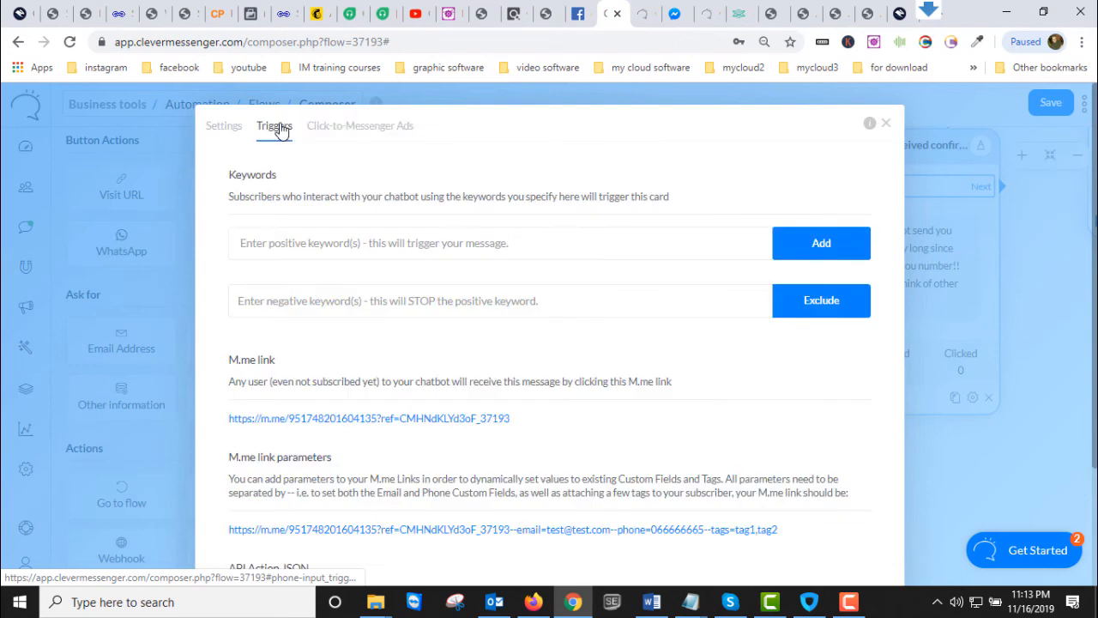
pyautogui.click(341, 131)
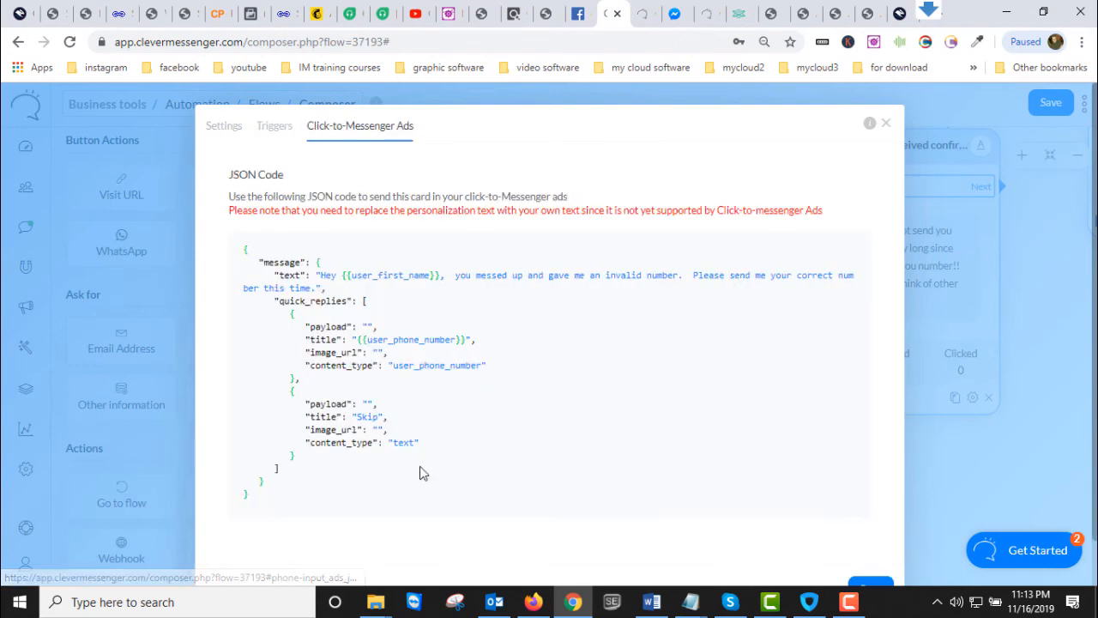
pyautogui.click(276, 129)
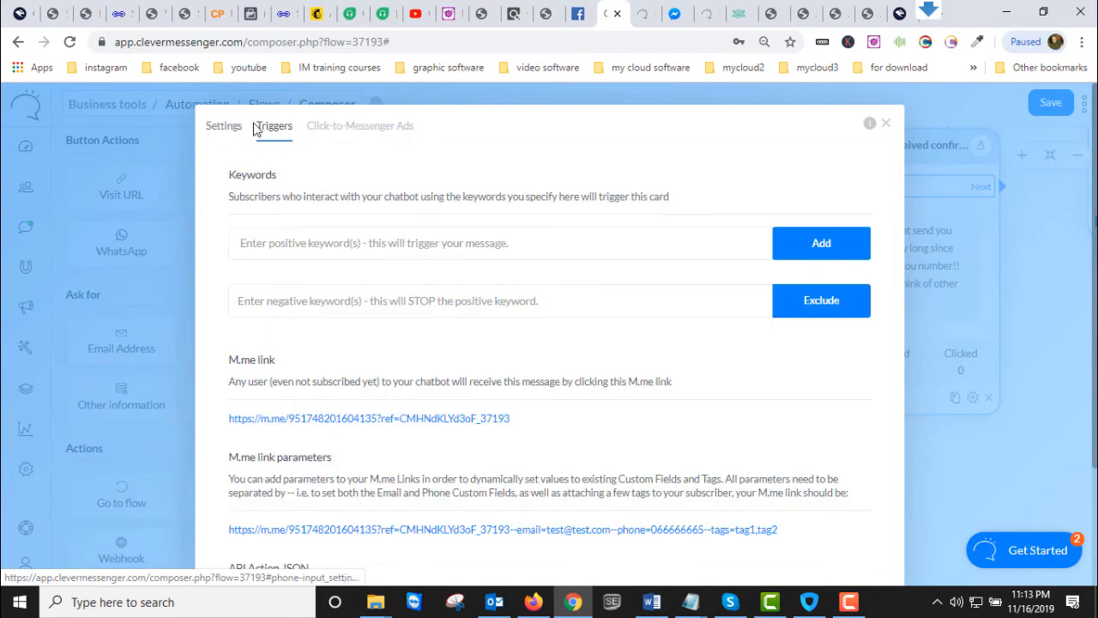
pyautogui.click(222, 129)
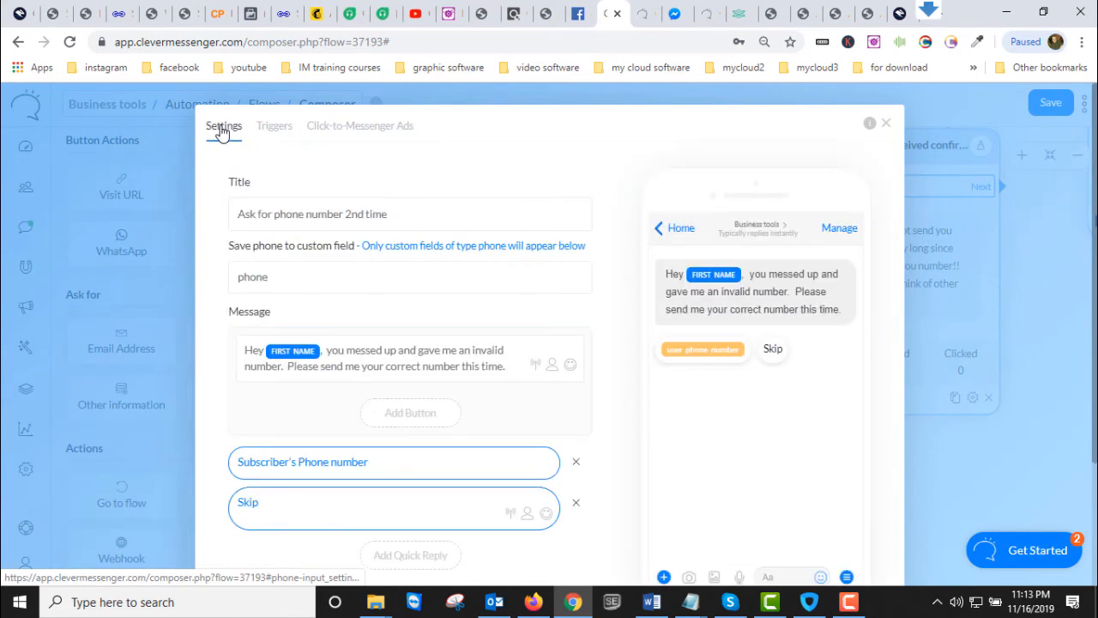
pyautogui.scroll(-2, 729, 395)
pyautogui.scroll(2, 743, 421)
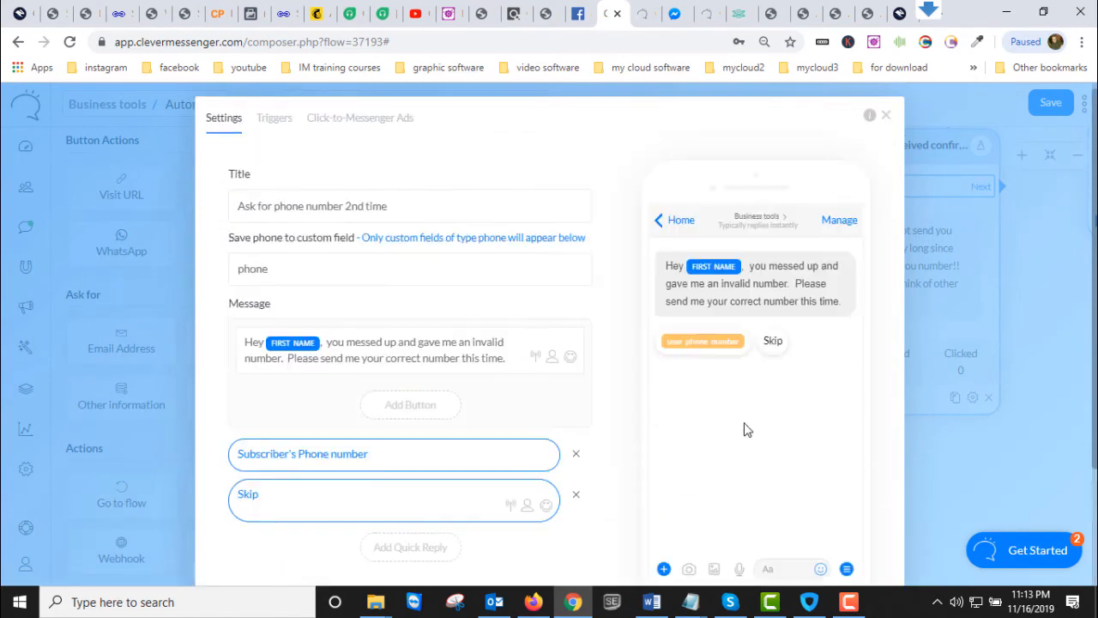
pyautogui.click(887, 124)
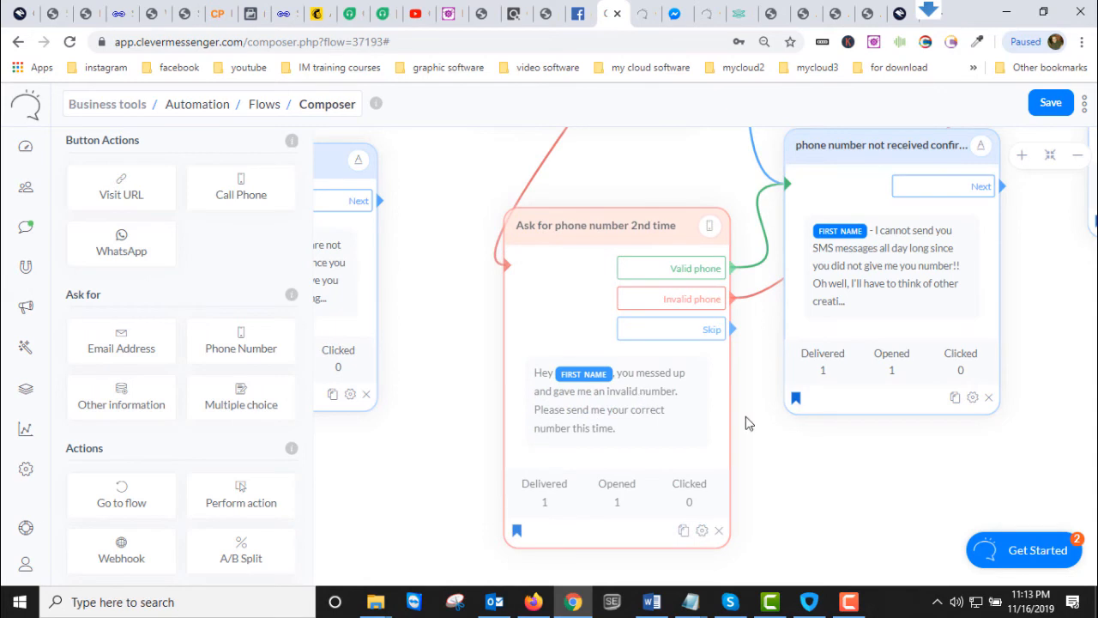
# Delete the connection from the "Valid phone" output of the "Ask for phone number 2nd time" card to the phone number not received confirmation card.
pyautogui.moveTo(896, 479); pyautogui.dragTo(755, 585)
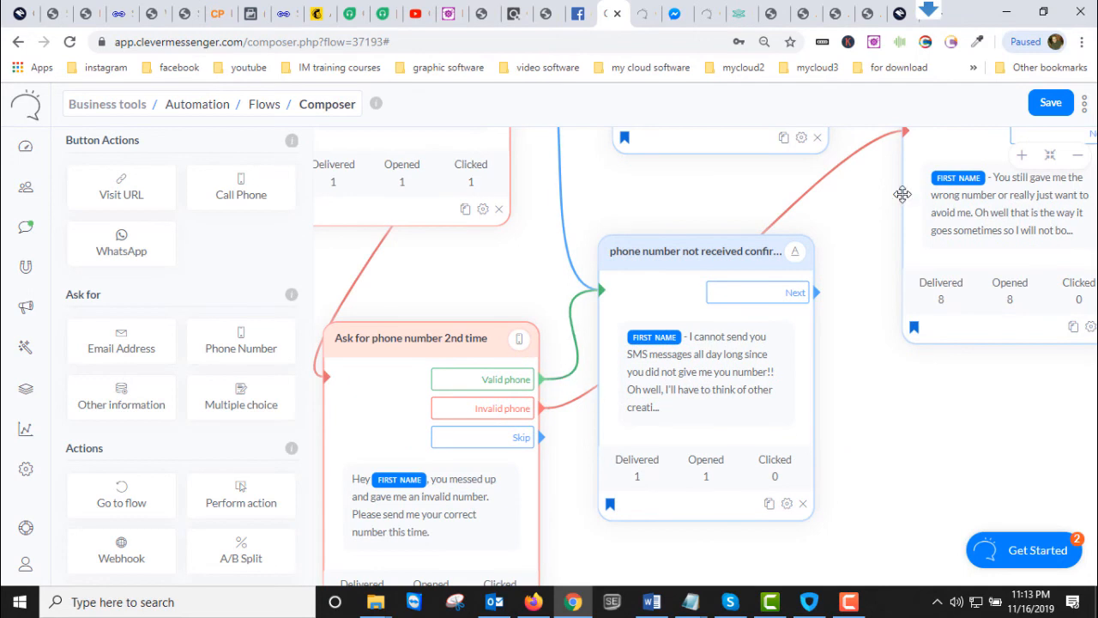
pyautogui.click(1078, 155)
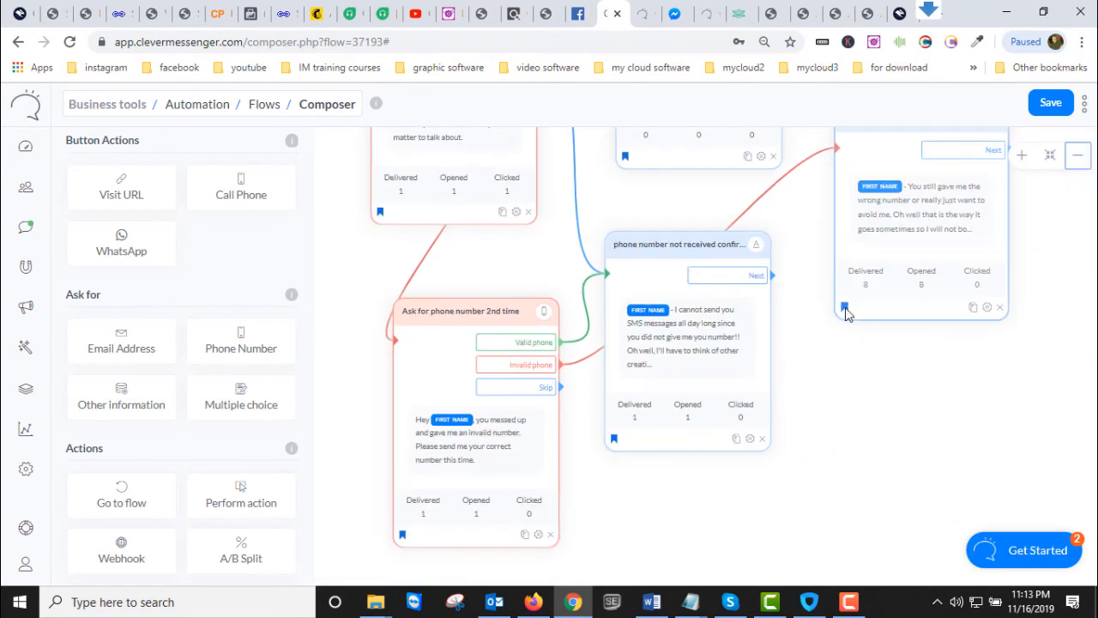
pyautogui.moveTo(816, 335); pyautogui.dragTo(833, 490)
pyautogui.click(1078, 155)
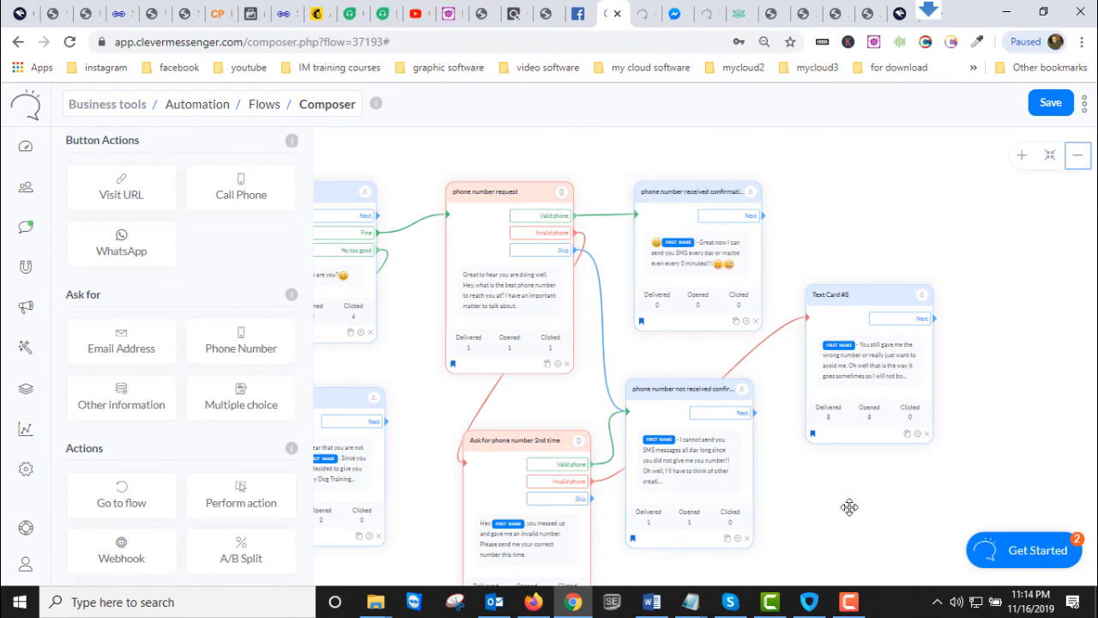
pyautogui.moveTo(849, 506); pyautogui.dragTo(734, 470)
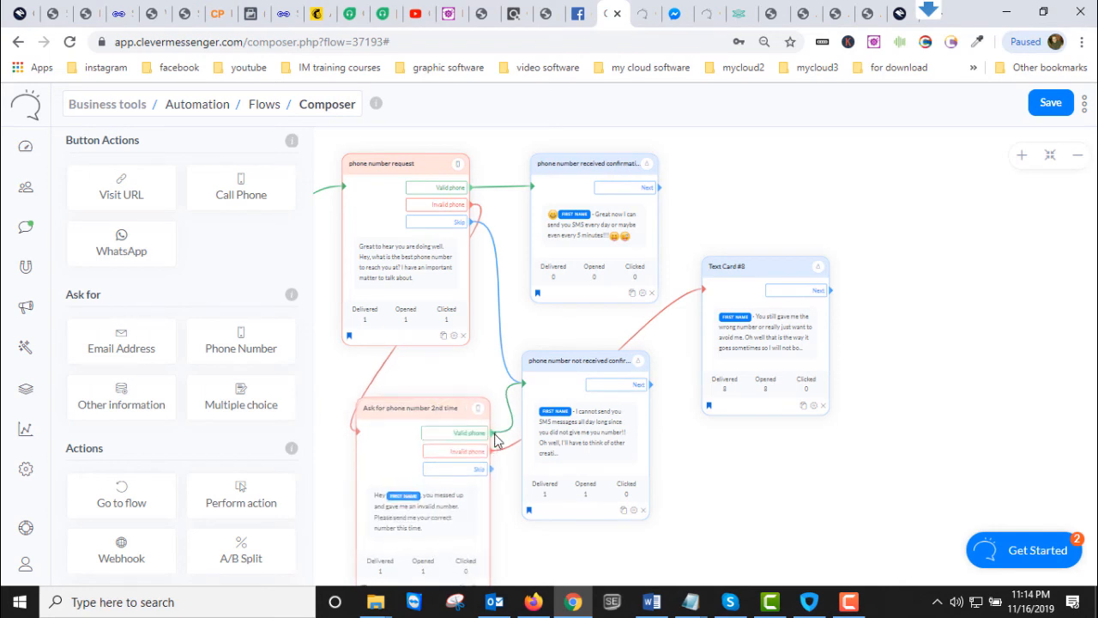
pyautogui.click(494, 440)
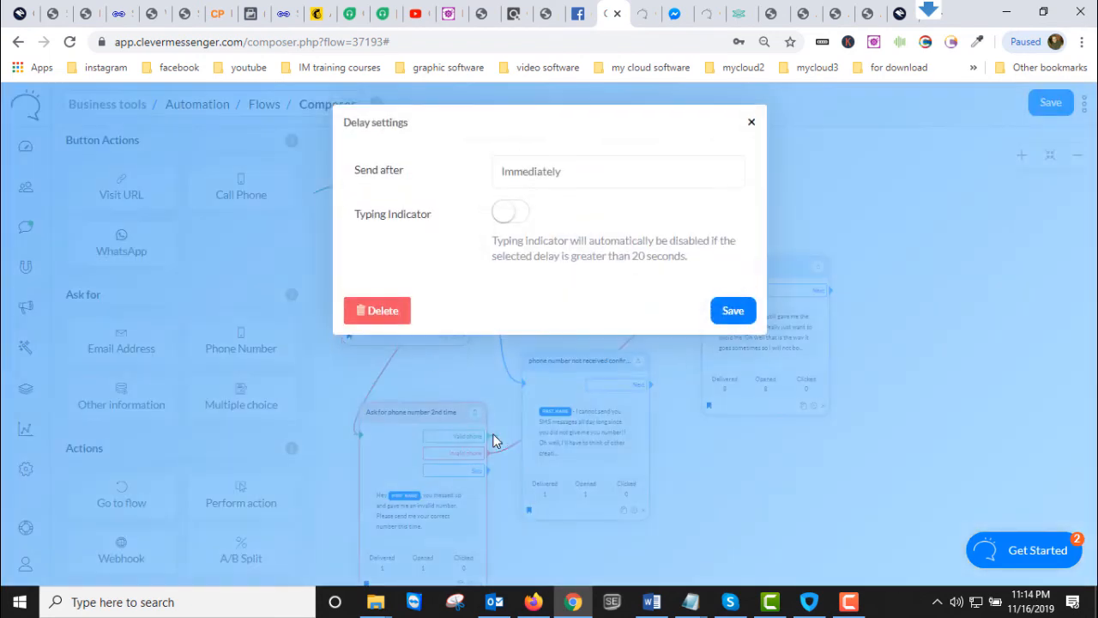
pyautogui.click(359, 314)
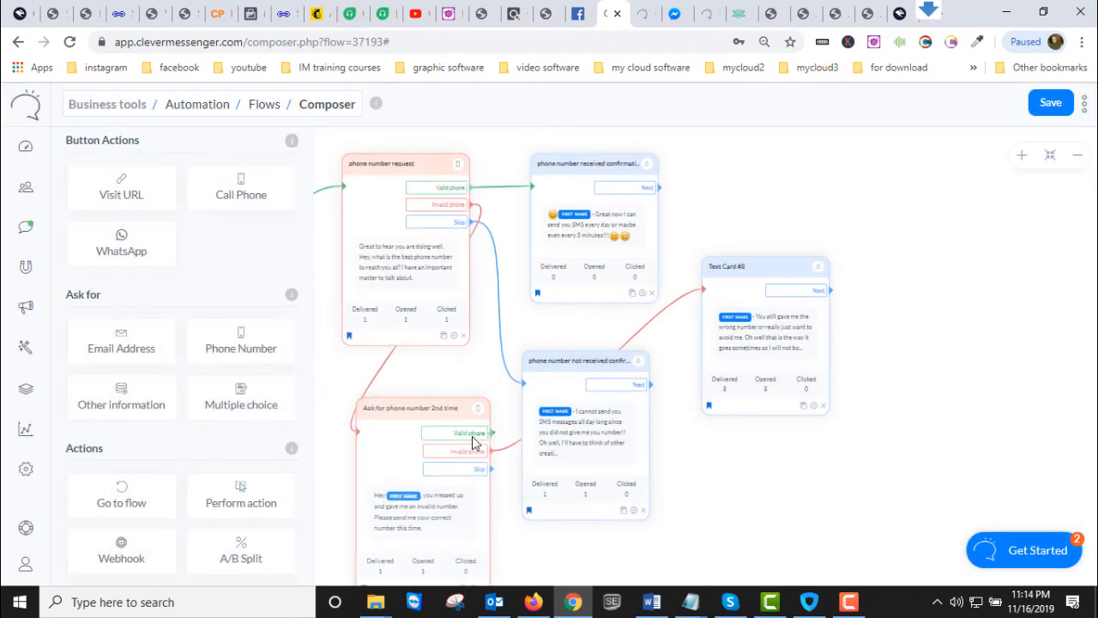
# Connect the "Valid phone" output of the "Ask for phone number 2nd time" card to the phone number received confirmation card, sent immediately.
pyautogui.moveTo(492, 435); pyautogui.dragTo(530, 180)
pyautogui.moveTo(495, 425); pyautogui.dragTo(534, 201)
pyautogui.click(535, 203)
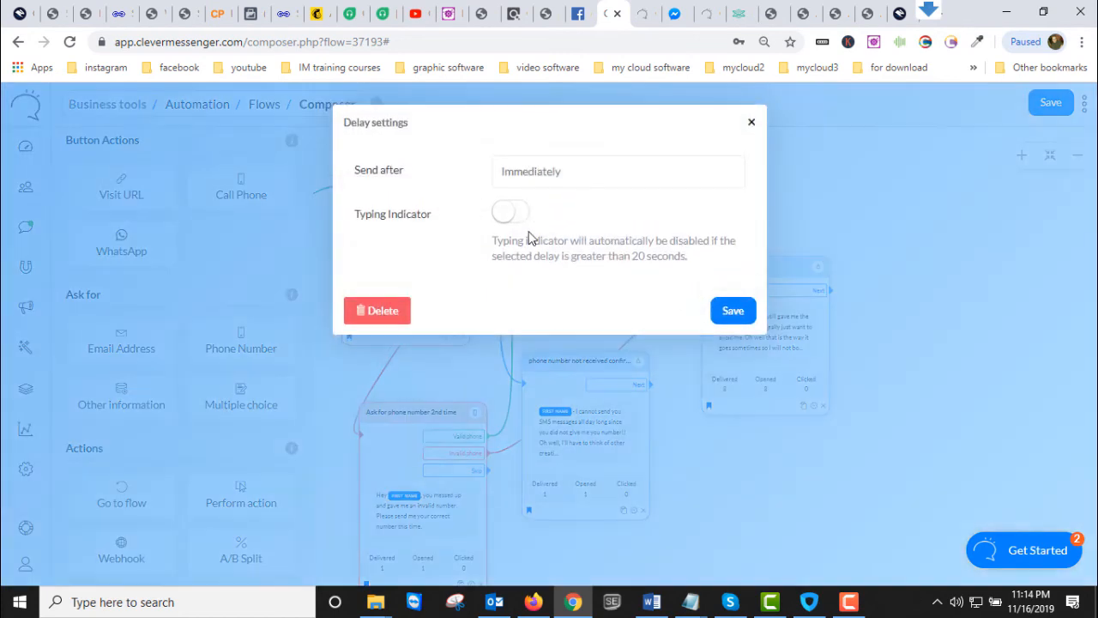
pyautogui.click(733, 310)
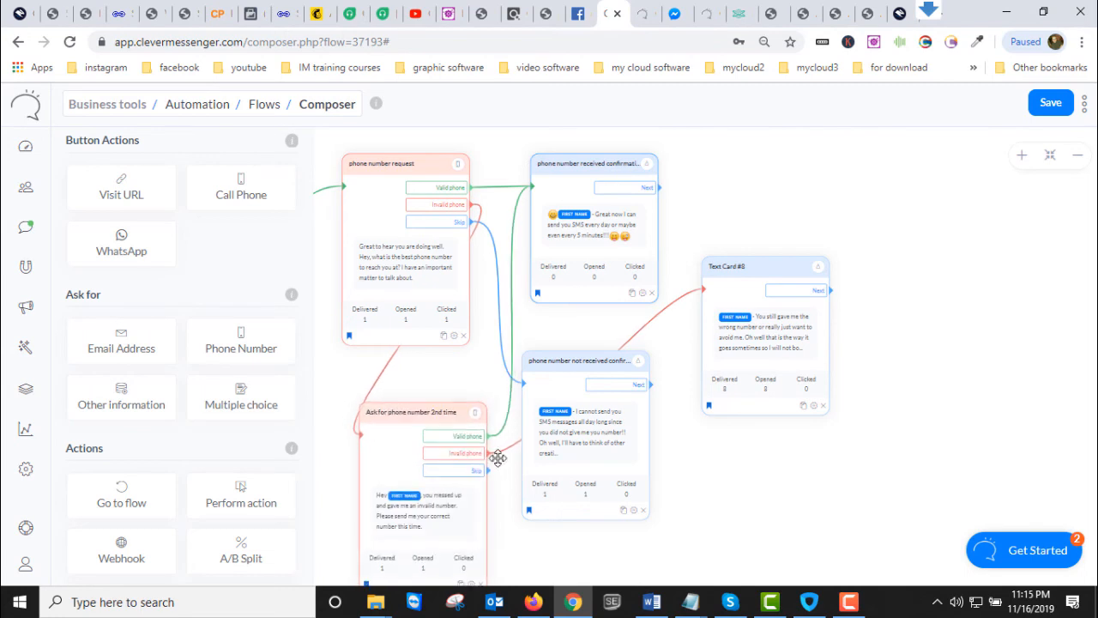
# Move Text Card #8 and the phone number not received confirmation card farther away from the phone request cards.
pyautogui.moveTo(766, 262); pyautogui.dragTo(818, 215)
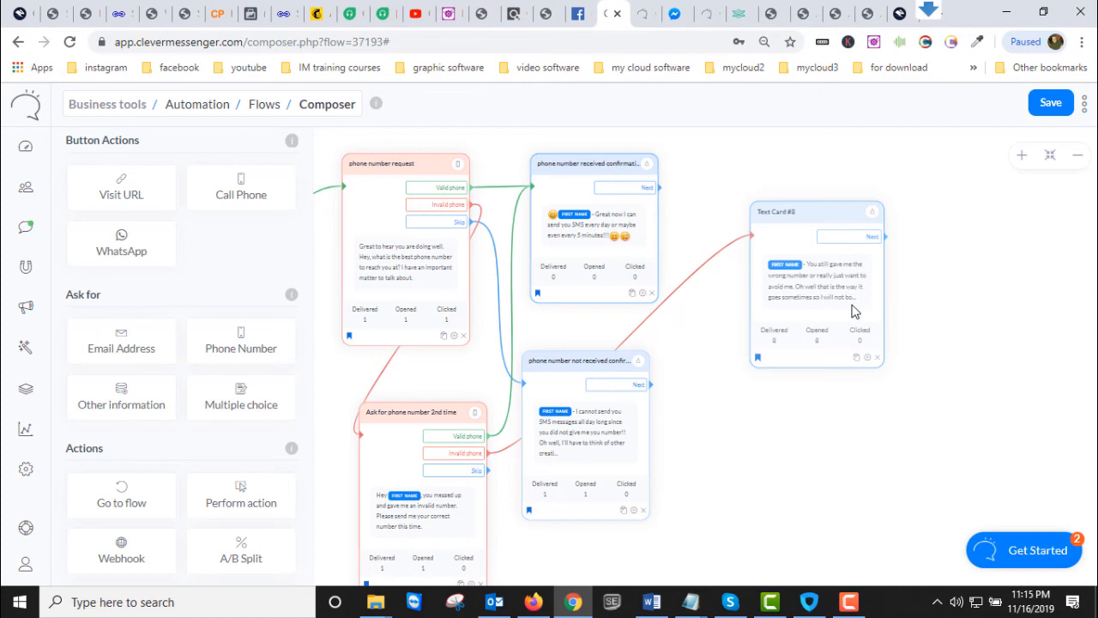
pyautogui.moveTo(836, 235); pyautogui.dragTo(836, 233)
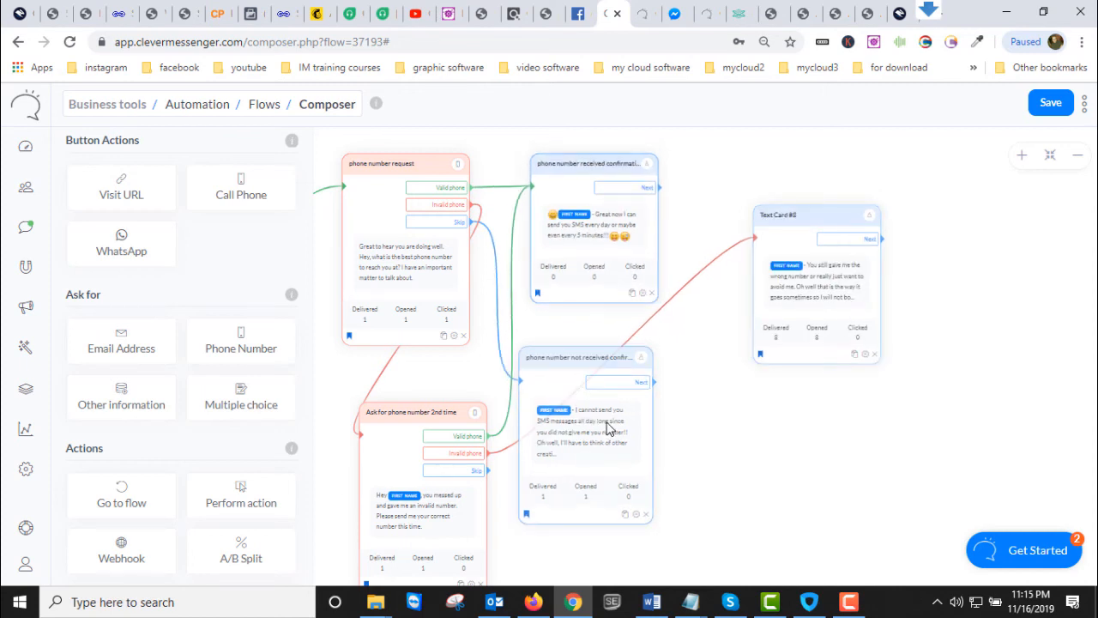
pyautogui.click(817, 217)
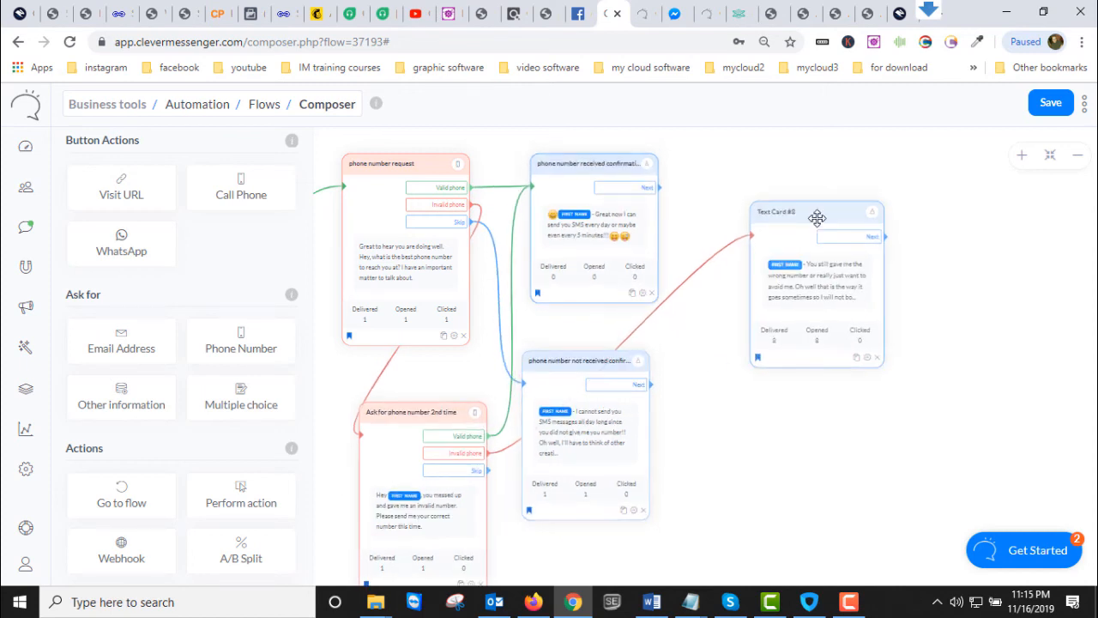
pyautogui.scroll(4, 109, 248)
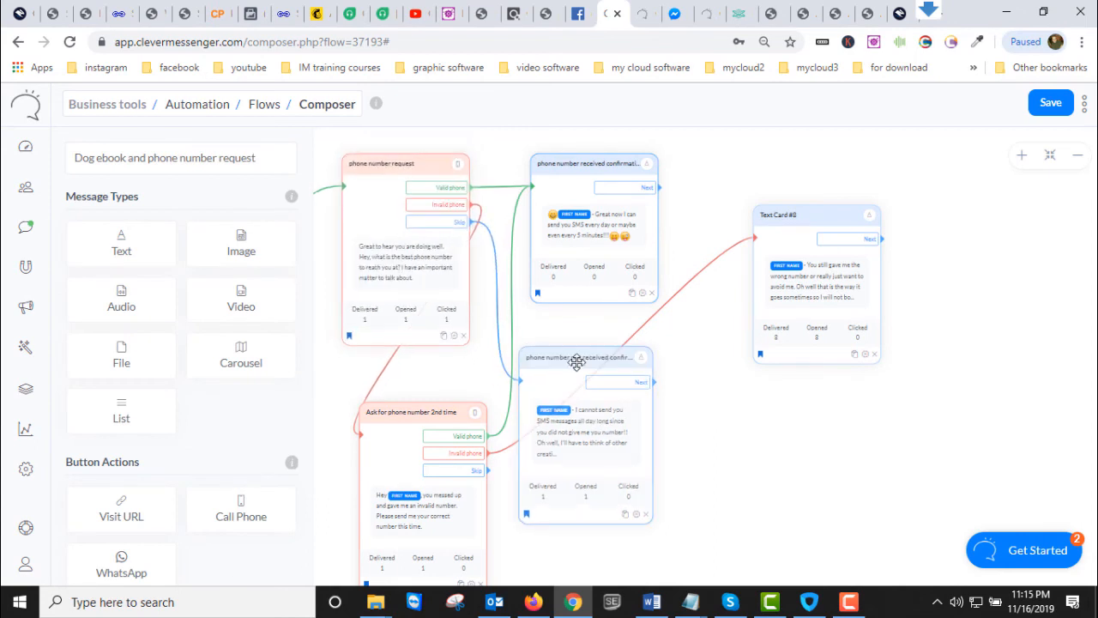
pyautogui.moveTo(623, 403); pyautogui.dragTo(652, 386)
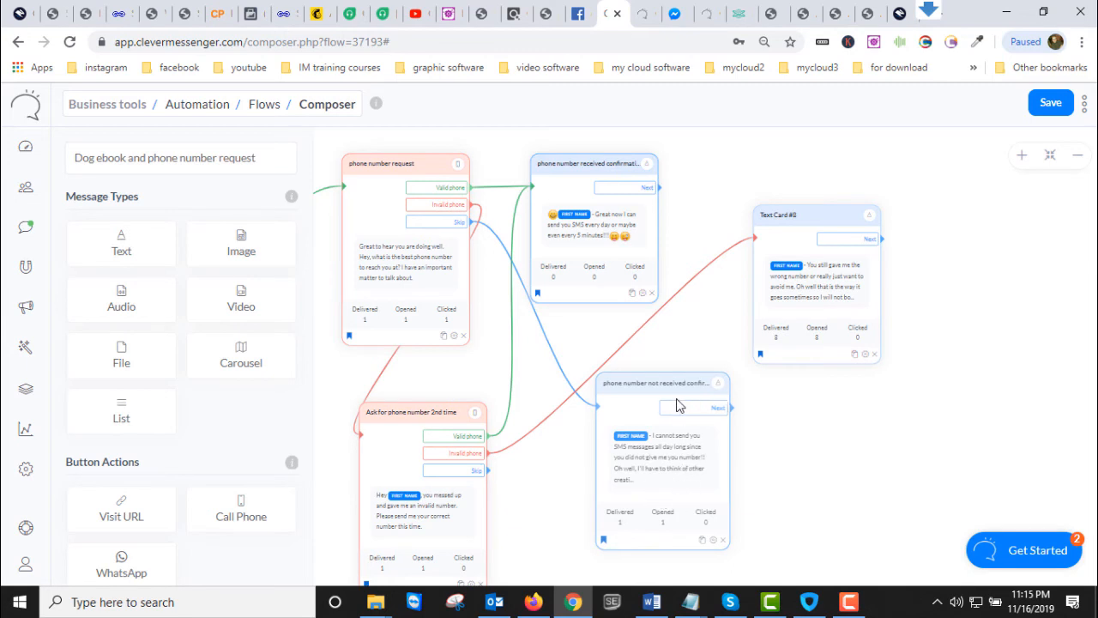
# Review the message and triggers of the phone number not received confirmation card, then close it.
pyautogui.click(712, 540)
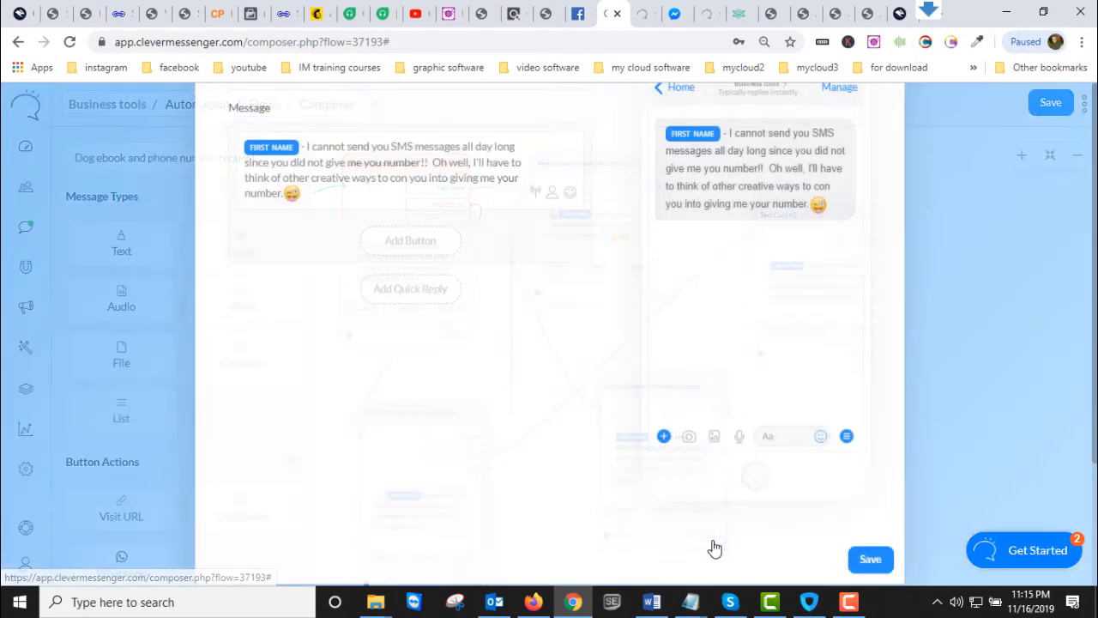
pyautogui.click(588, 322)
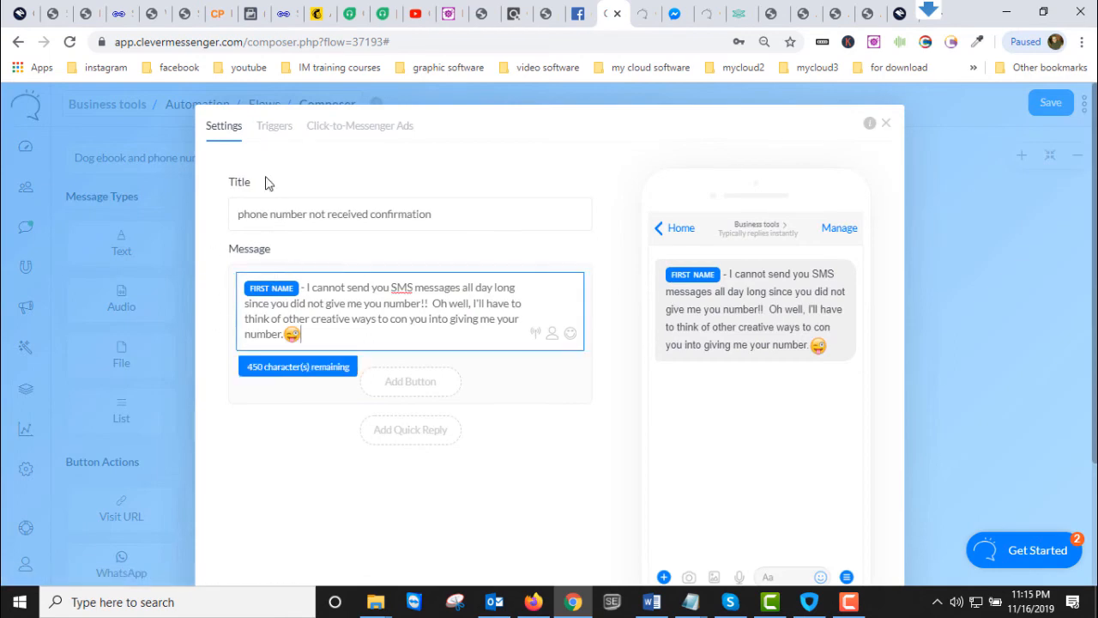
pyautogui.click(274, 127)
pyautogui.click(226, 127)
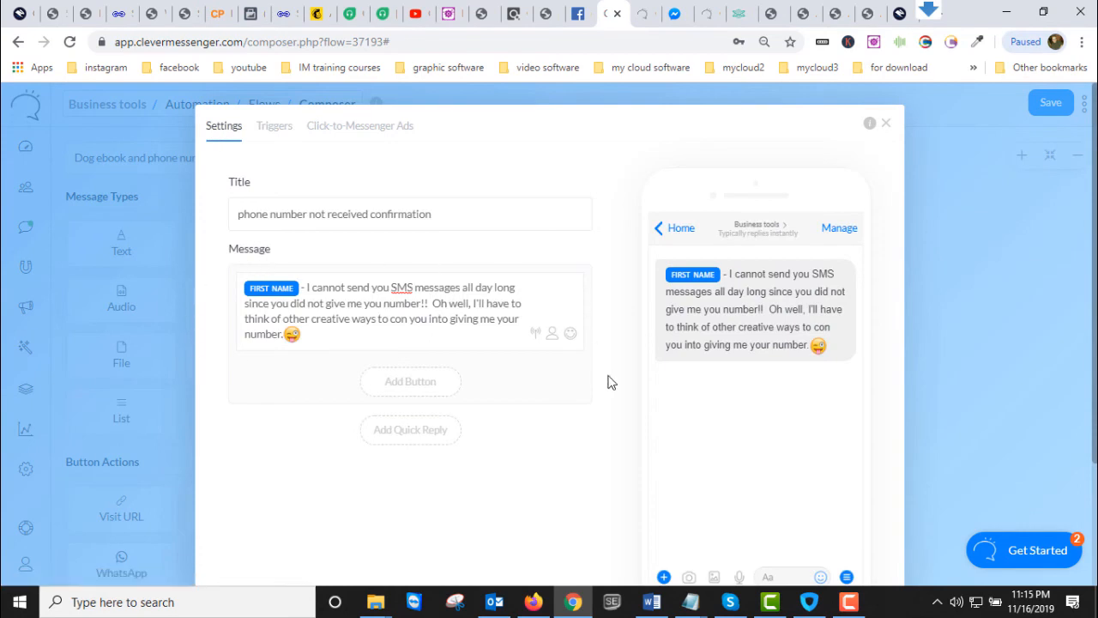
pyautogui.scroll(-2, 716, 544)
pyautogui.scroll(2, 729, 506)
pyautogui.click(887, 125)
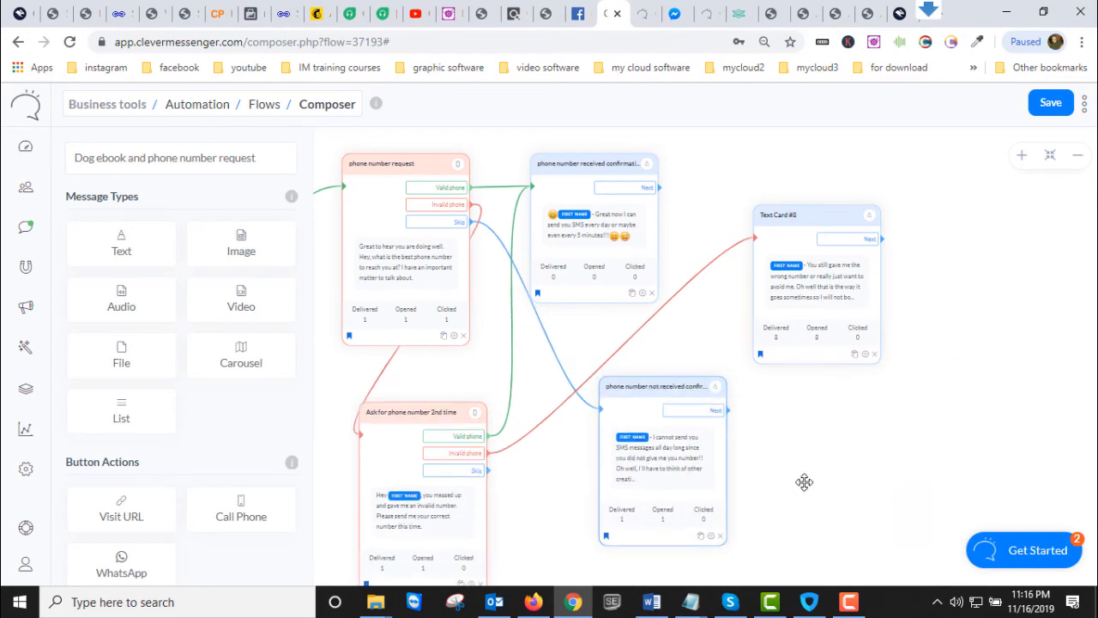
# Move the phone number not received confirmation card and Text Card #8 closer to the phone request cards and save the flow.
pyautogui.moveTo(797, 440); pyautogui.dragTo(978, 443)
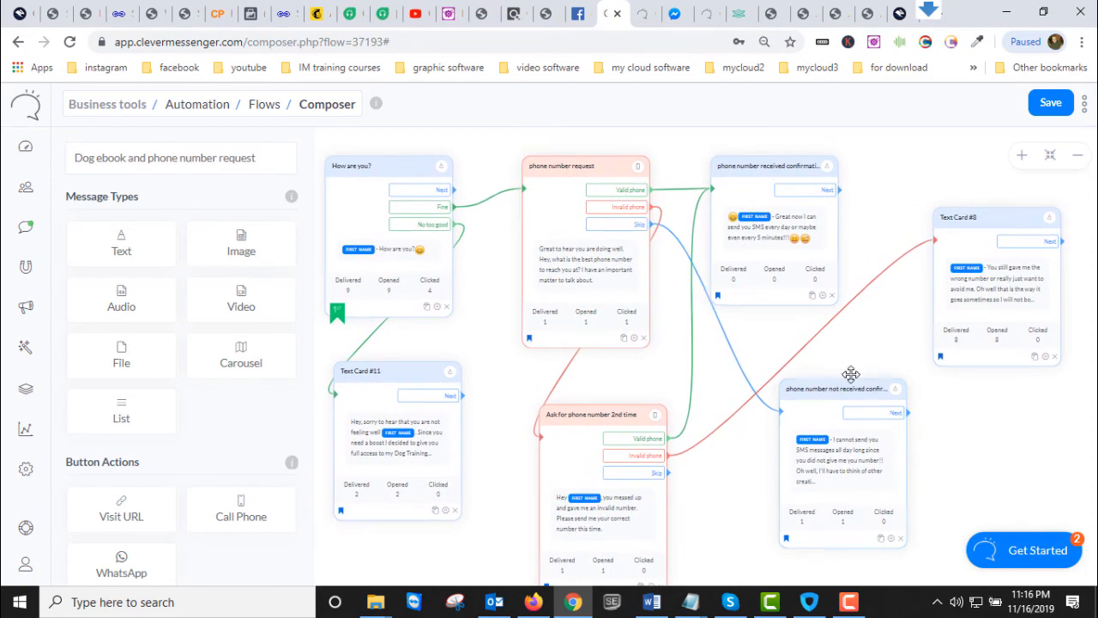
pyautogui.moveTo(849, 380); pyautogui.dragTo(809, 390)
pyautogui.moveTo(1016, 210); pyautogui.dragTo(961, 255)
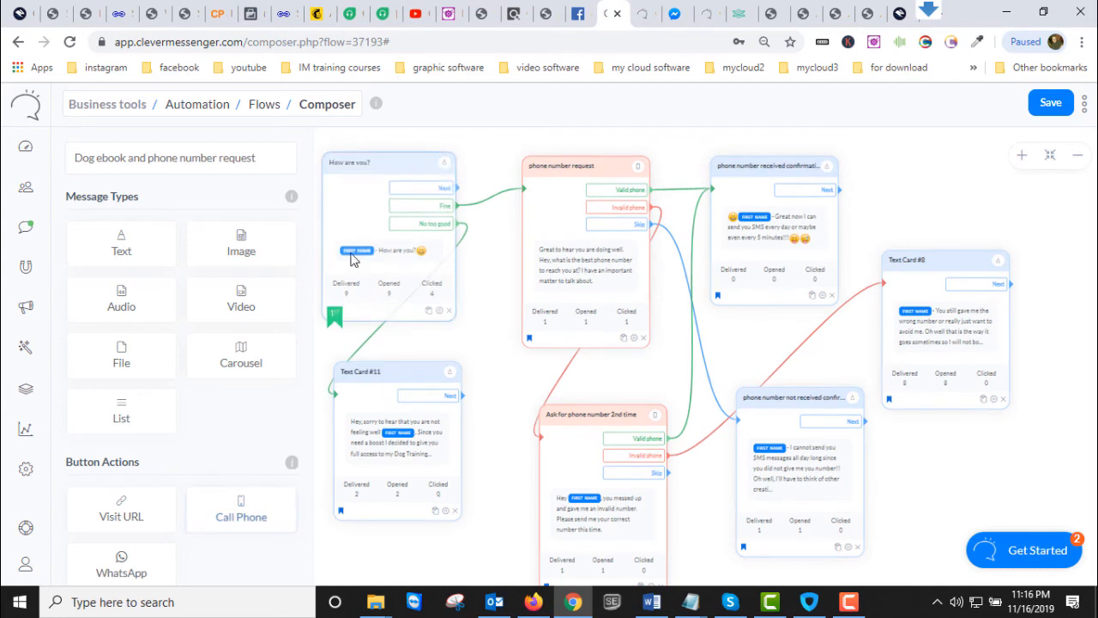
pyautogui.scroll(-8, 291, 467)
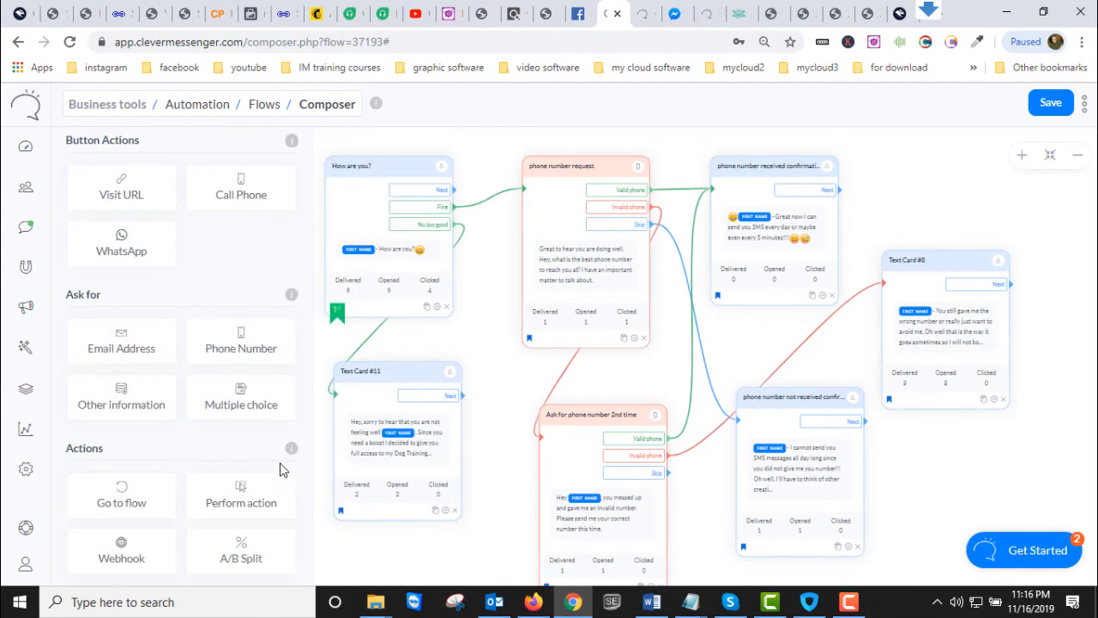
pyautogui.scroll(8, 286, 455)
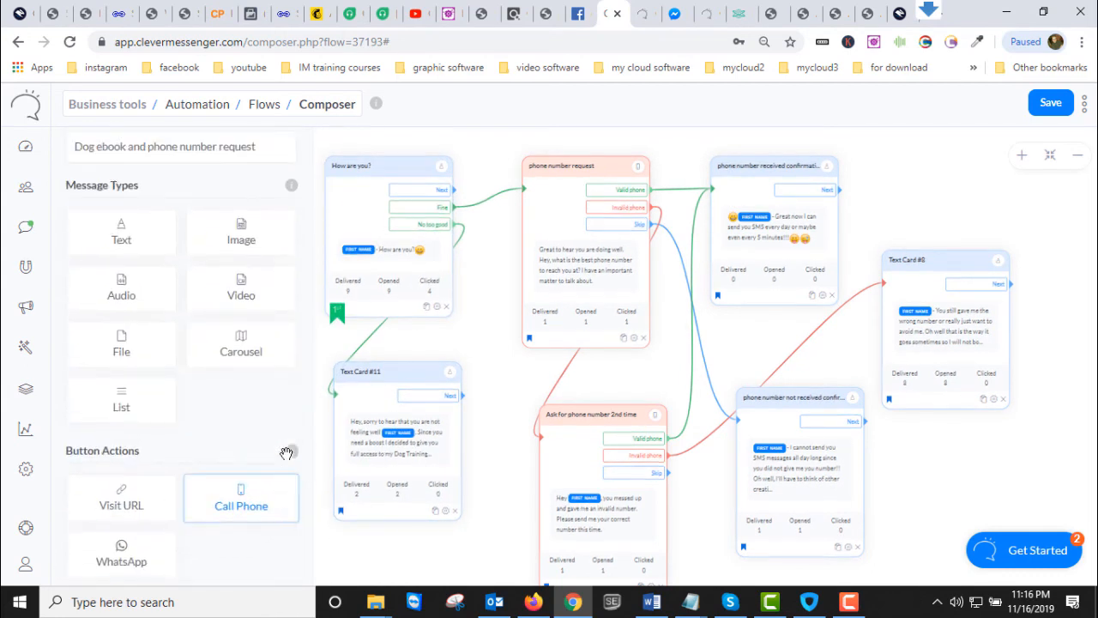
pyautogui.click(1051, 105)
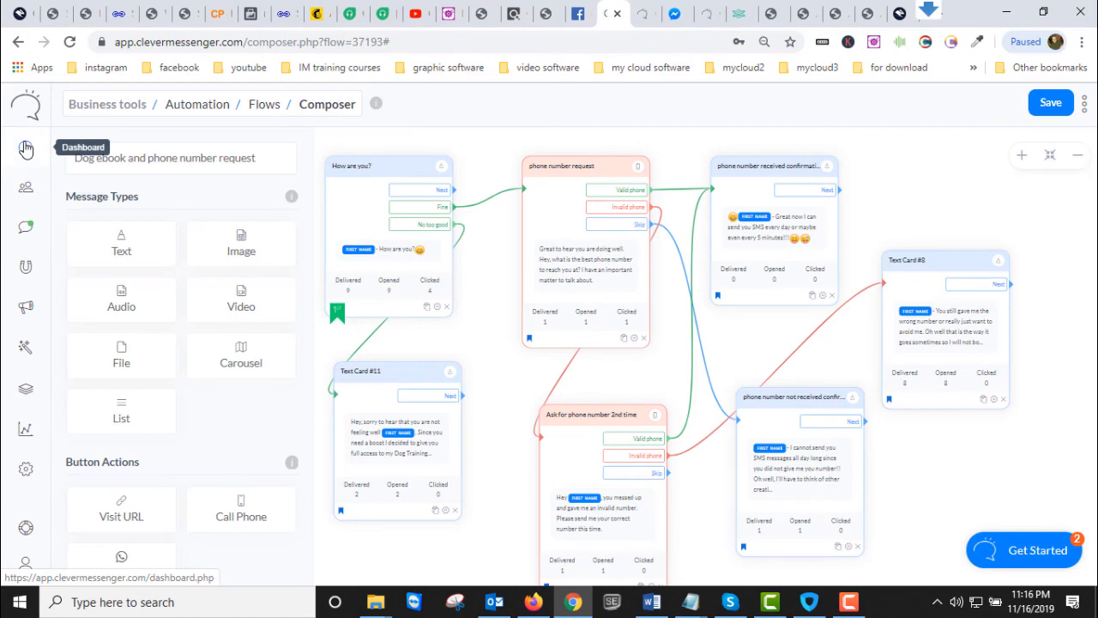
# Go to the dashboard and preview the Business tools page on Messenger.
pyautogui.click(25, 149)
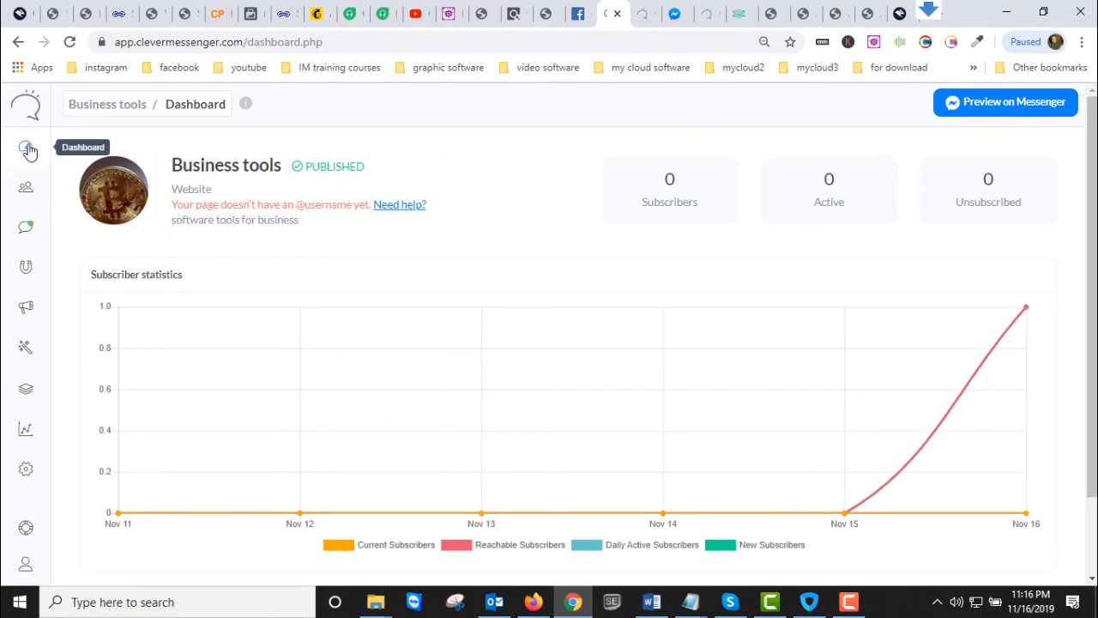
pyautogui.click(1001, 104)
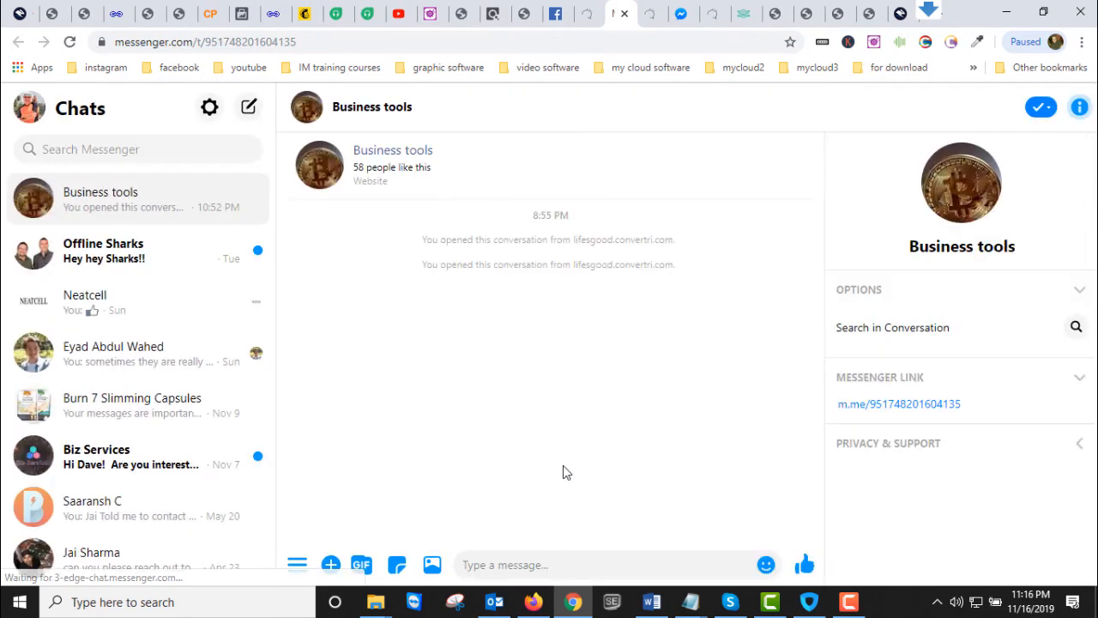
pyautogui.moveTo(449, 240); pyautogui.dragTo(676, 264)
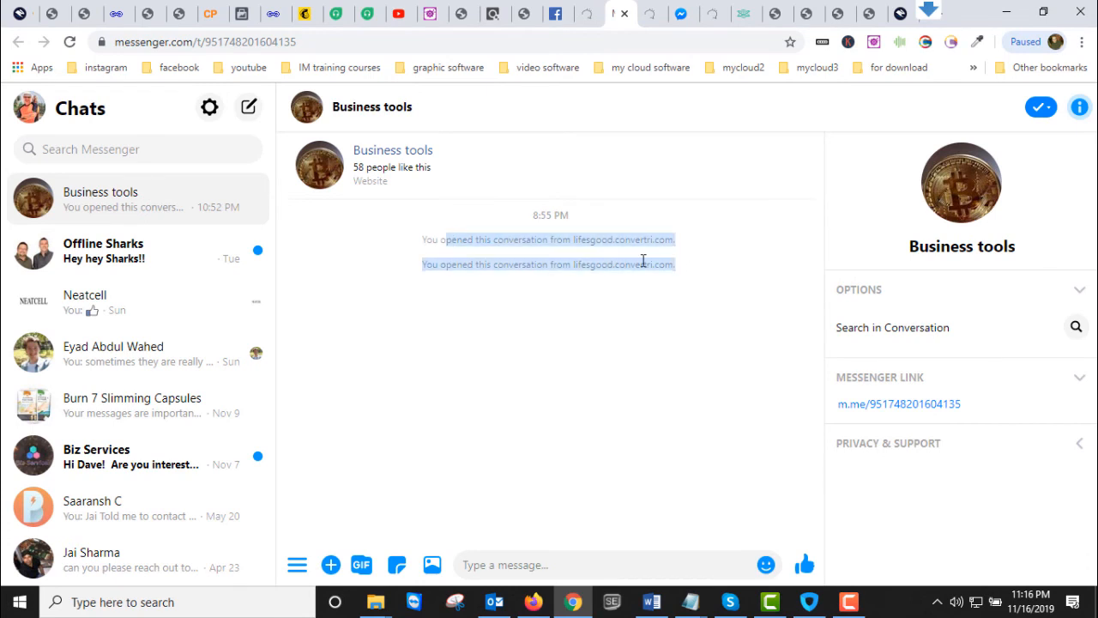
pyautogui.click(643, 261)
pyautogui.moveTo(427, 241); pyautogui.dragTo(647, 237)
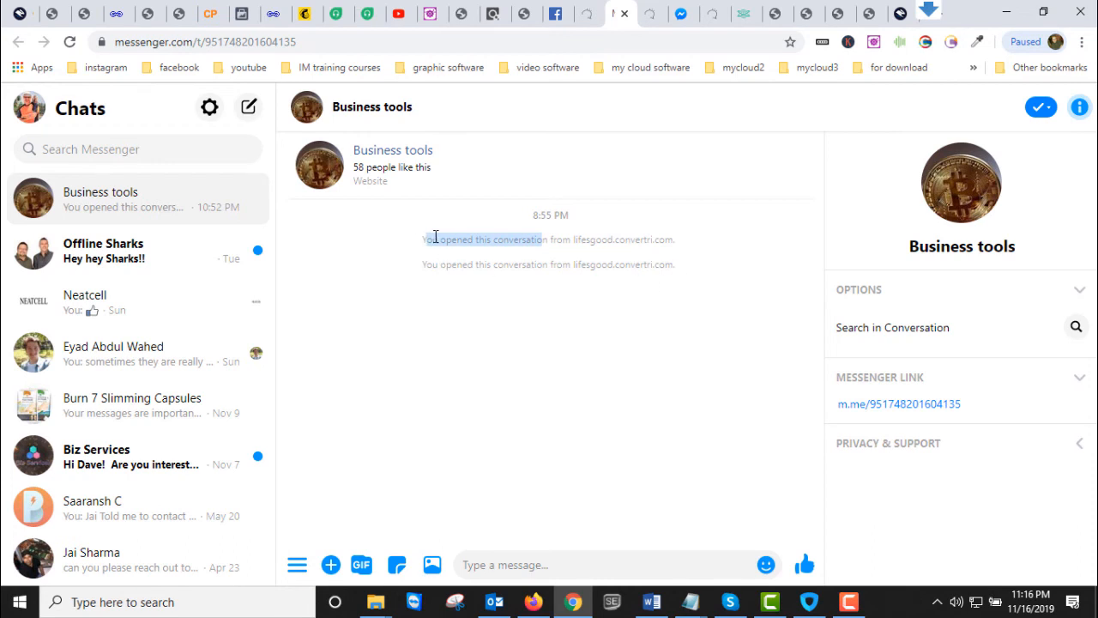
# Send the message "join" in the Business tools conversation.
pyautogui.click(576, 565)
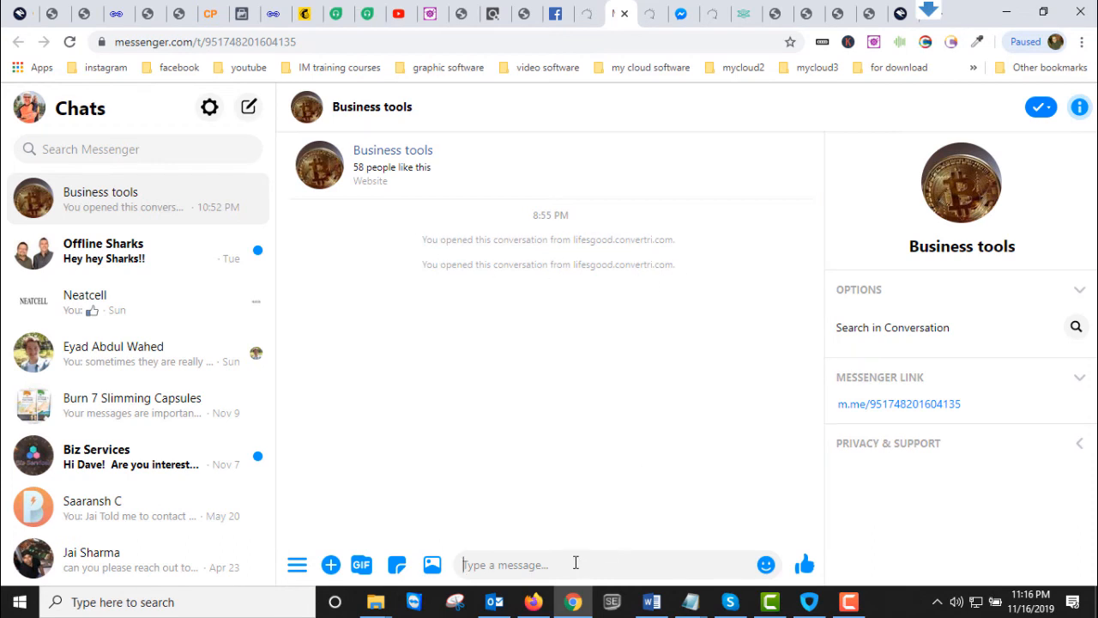
pyautogui.write('I')
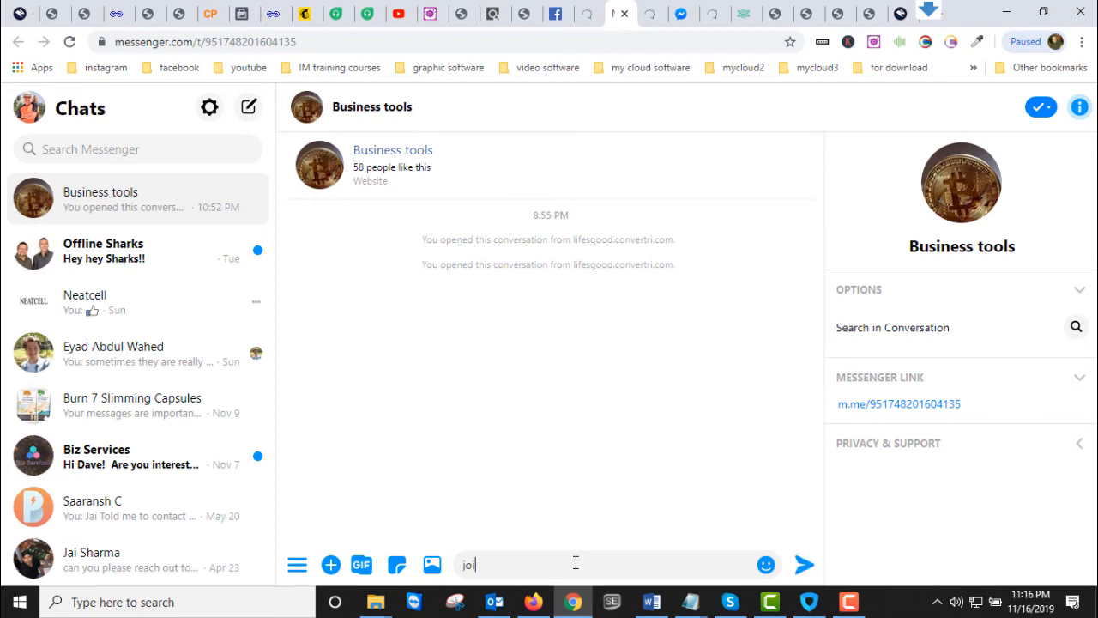
pyautogui.press('Return')
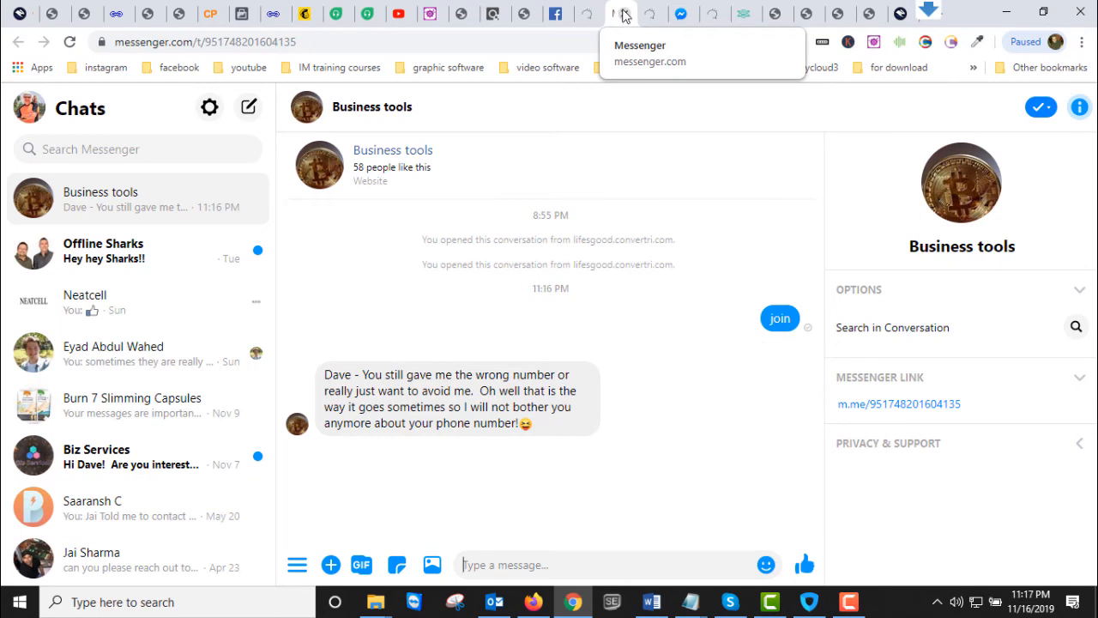
# Compare the Business tools conversation in Chrome with the one open in Firefox.
pyautogui.moveTo(533, 605)
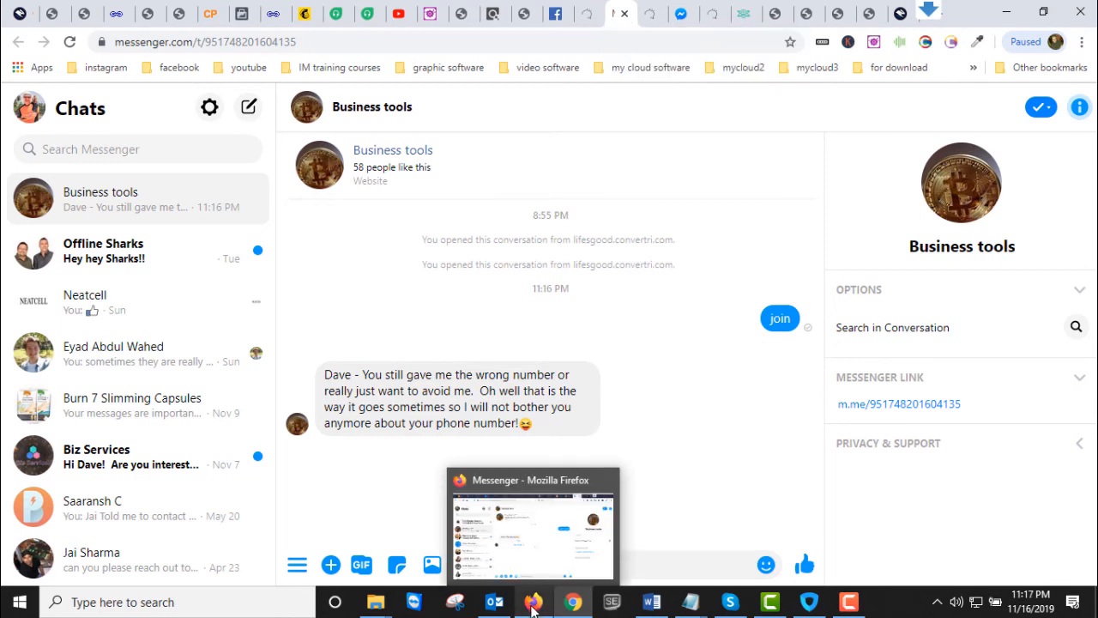
pyautogui.click(532, 603)
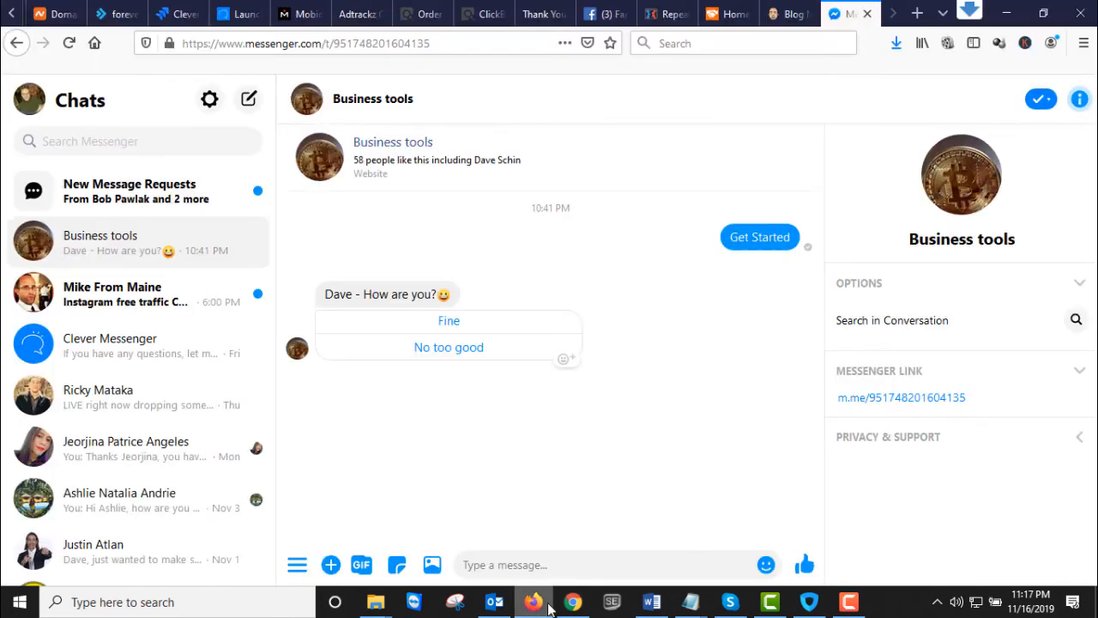
pyautogui.click(536, 604)
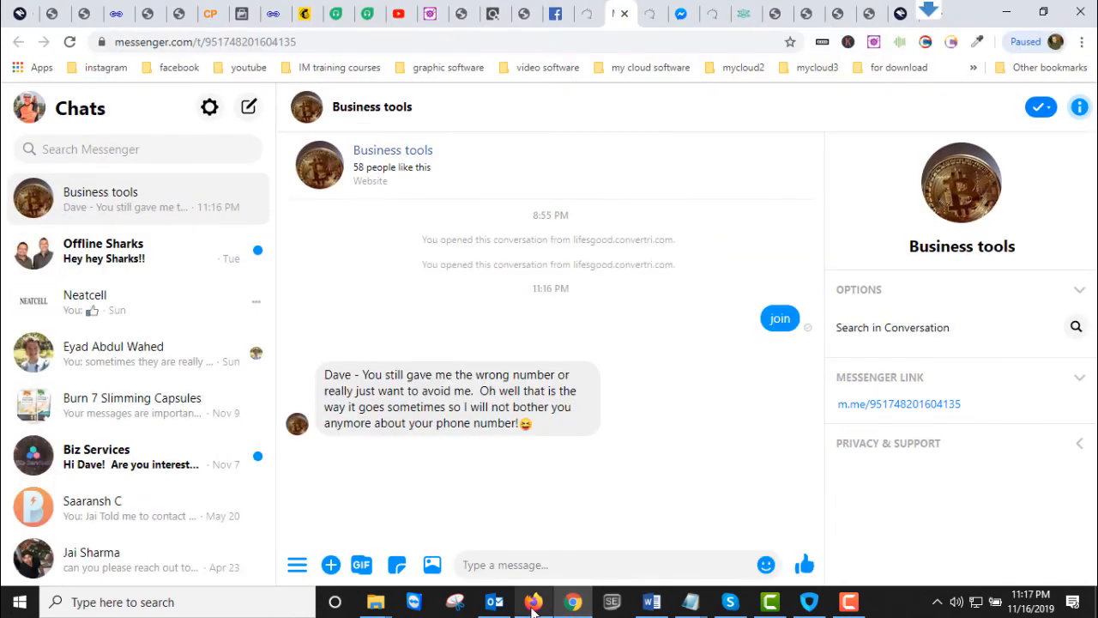
pyautogui.click(533, 603)
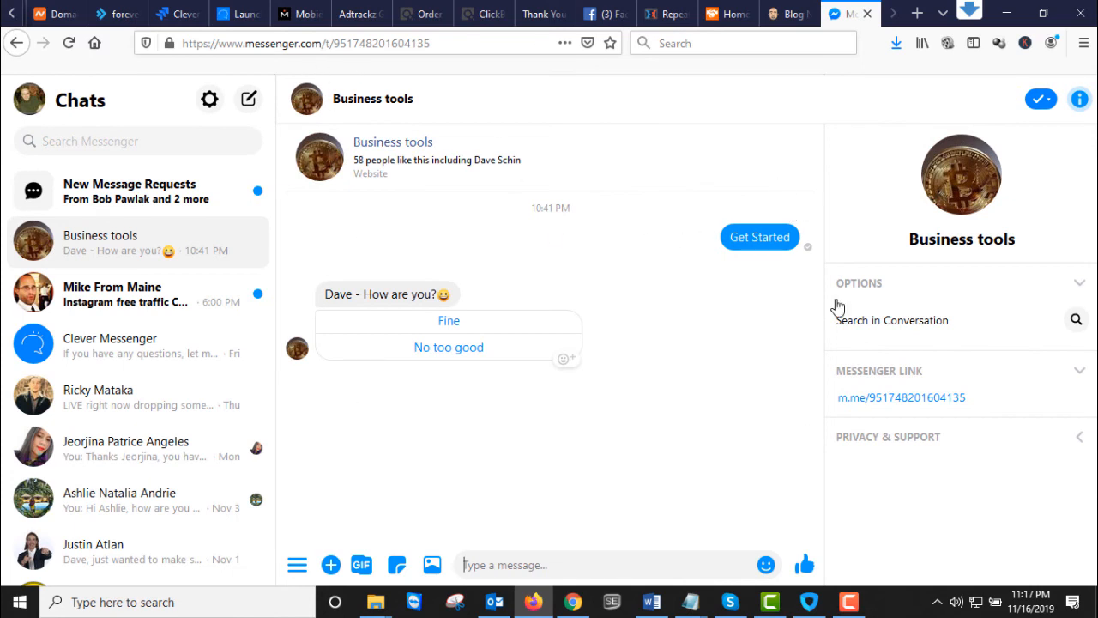
pyautogui.click(573, 602)
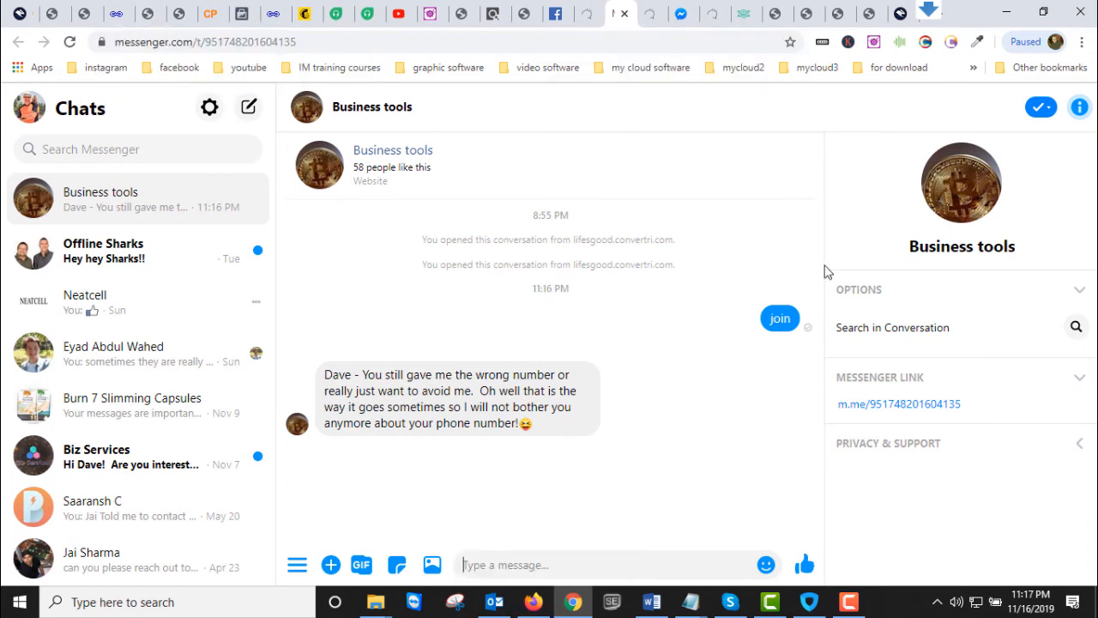
pyautogui.click(535, 604)
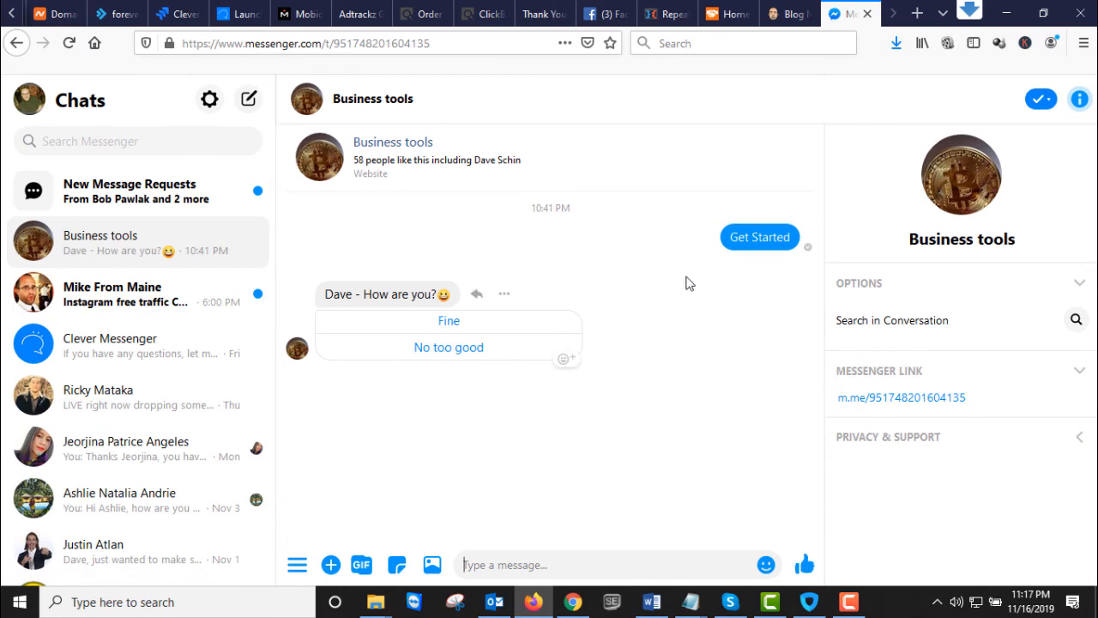
pyautogui.click(573, 601)
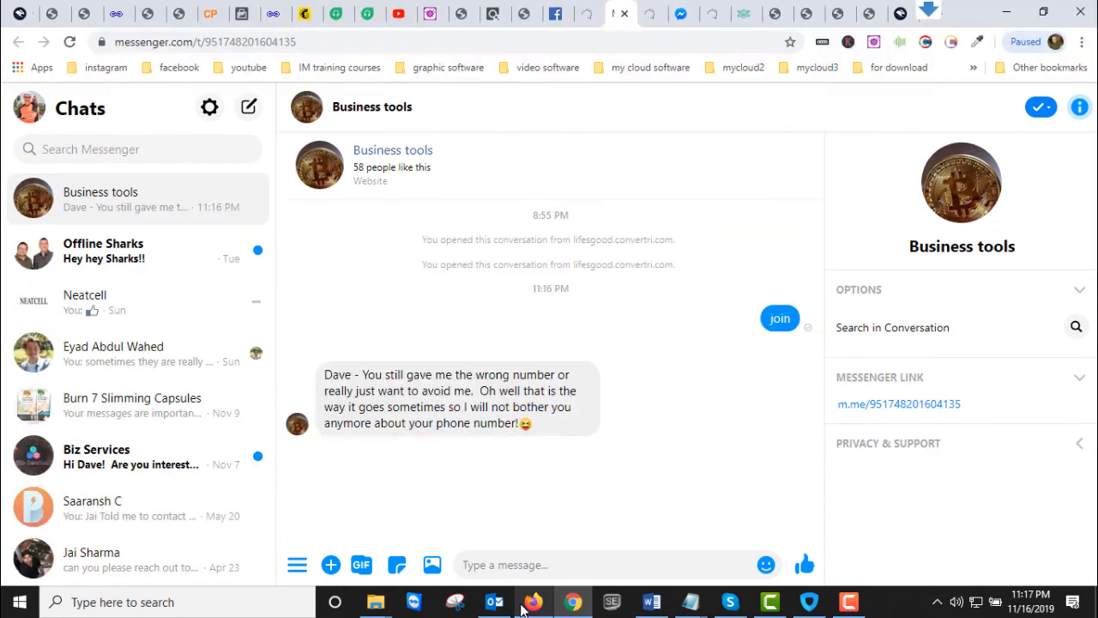
pyautogui.click(533, 603)
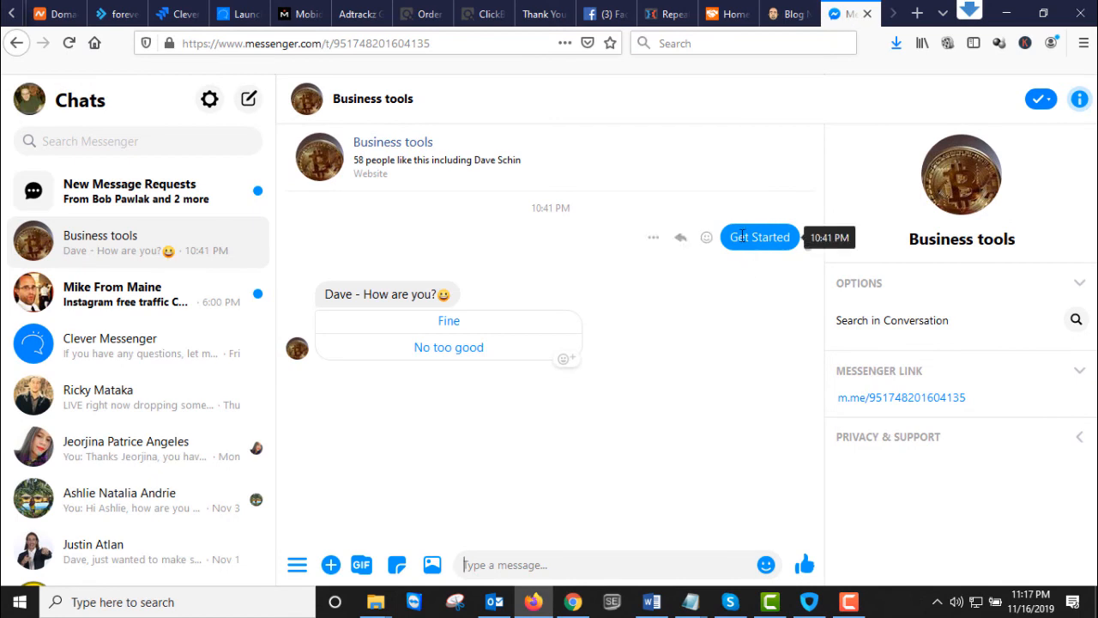
# Remove the "Get Started" message from the Business tools conversation in Firefox.
pyautogui.moveTo(711, 252)
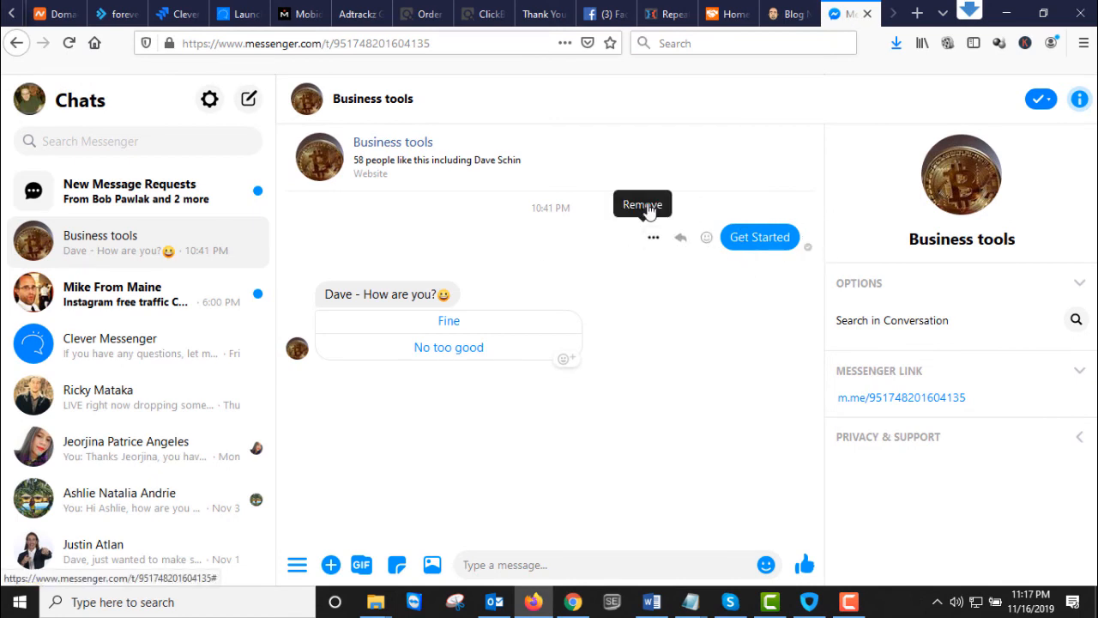
pyautogui.click(650, 210)
pyautogui.click(676, 310)
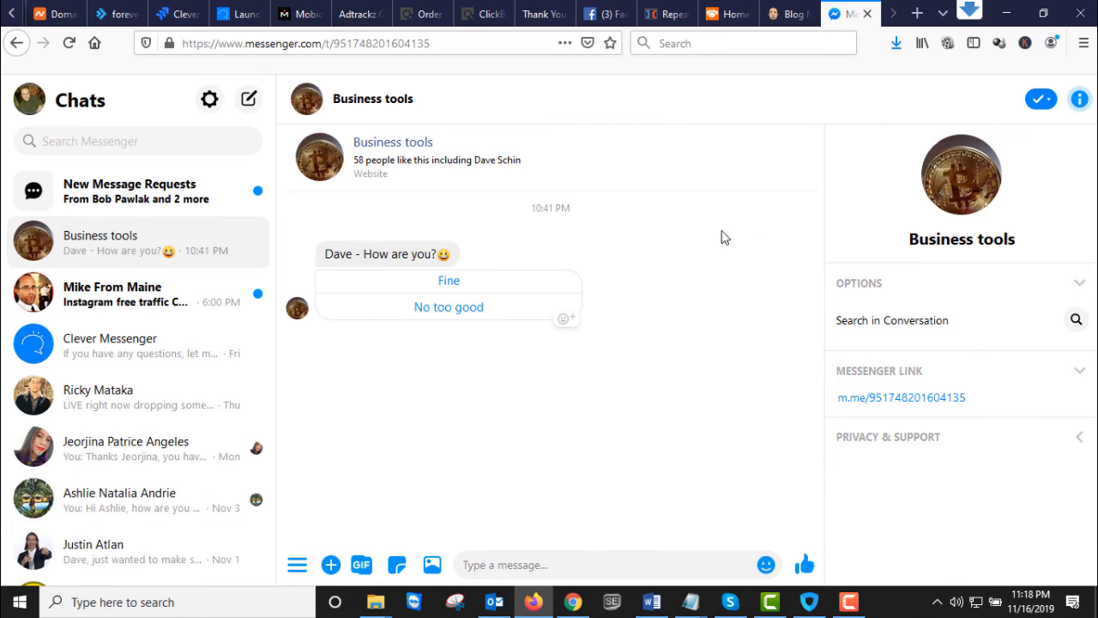
pyautogui.click(542, 561)
pyautogui.write('join')
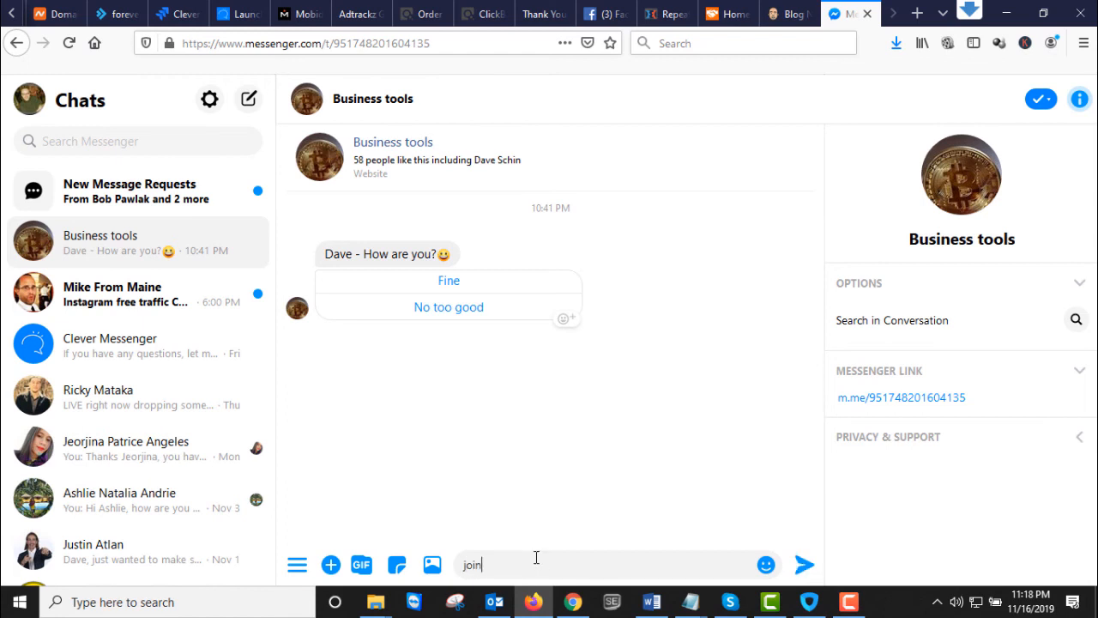
pyautogui.press('BackSpace')
pyautogui.press('BackSpace')
pyautogui.press('BackSpace')
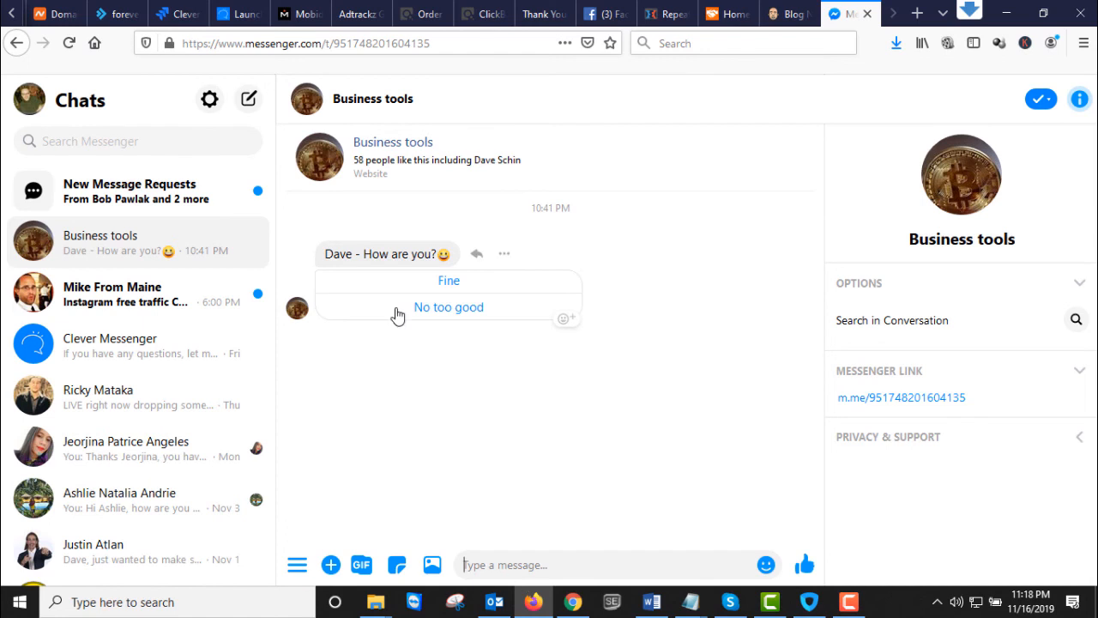
# Answer the "How are you?" question in the Business tools conversation with "No too good" and also with "Fine".
pyautogui.click(448, 307)
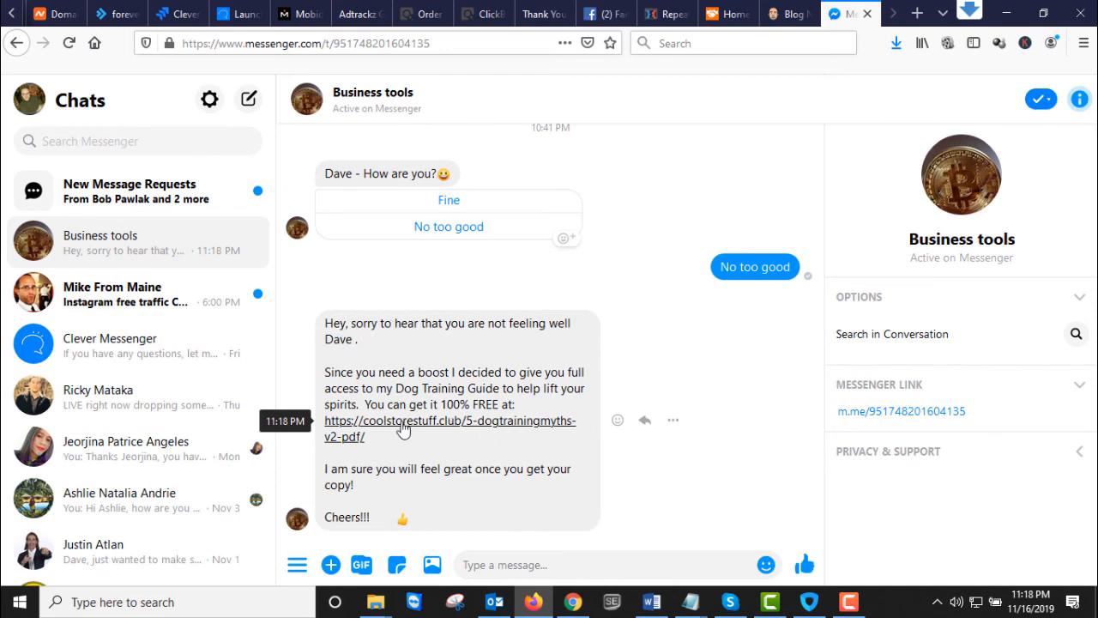
pyautogui.doubleClick(357, 343)
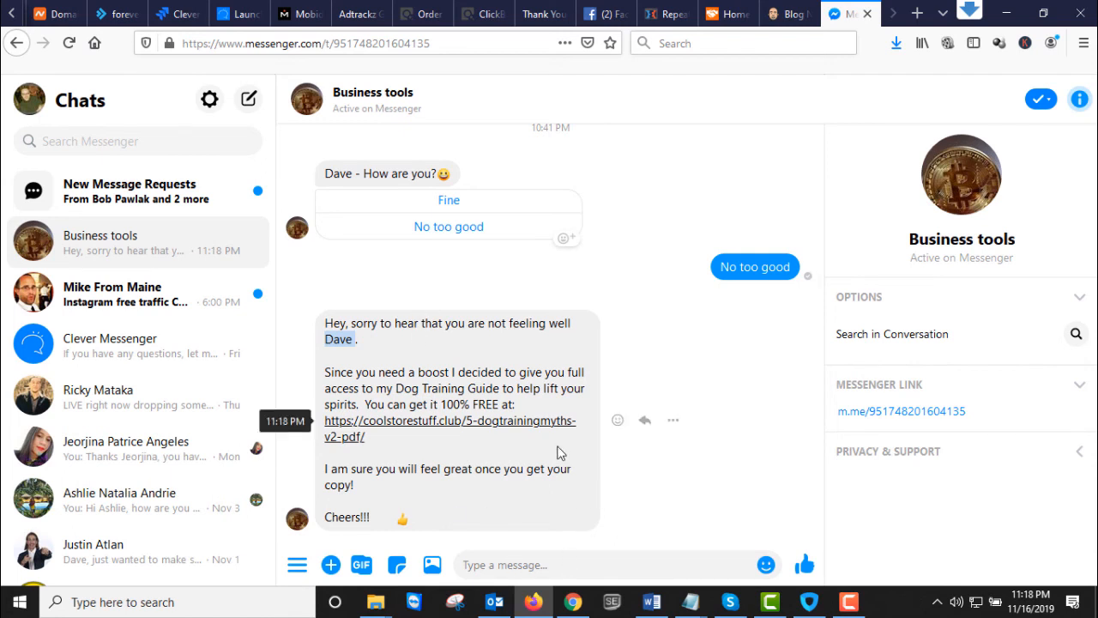
pyautogui.scroll(1, 580, 413)
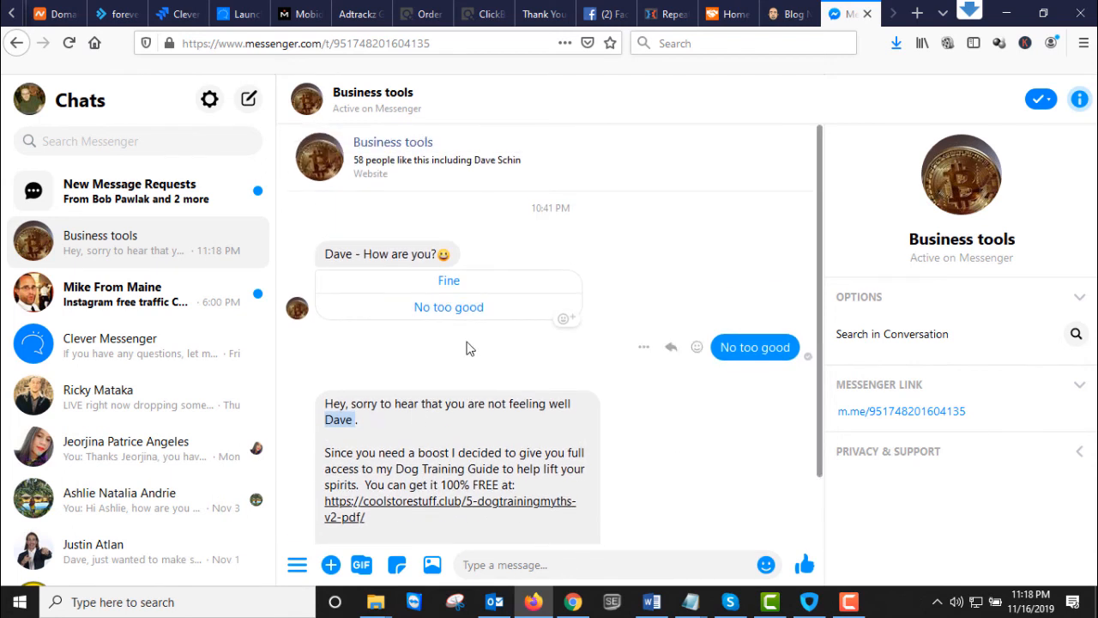
pyautogui.click(453, 284)
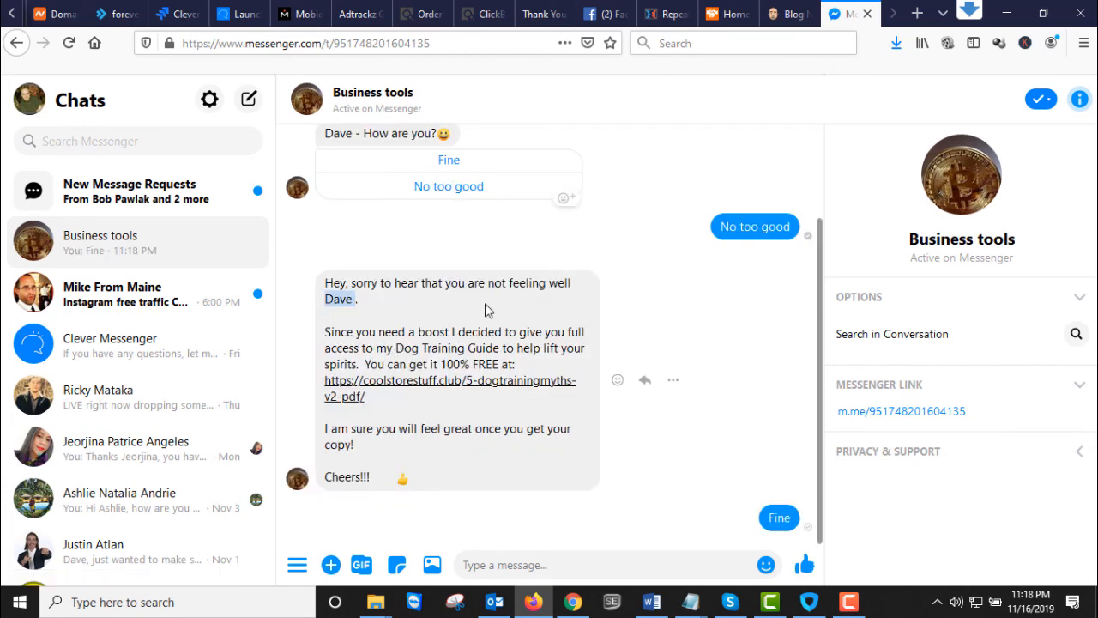
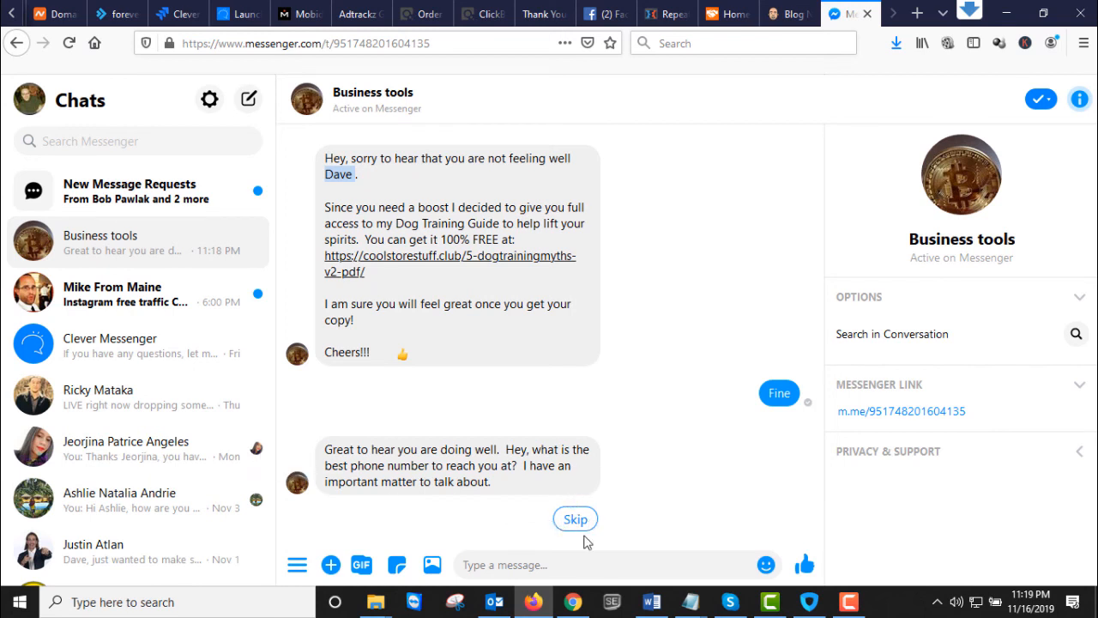
# Switch to Chrome and bring up the "Dog ebook and phone number request" flow in the Clever Messenger composer.
pyautogui.click(573, 602)
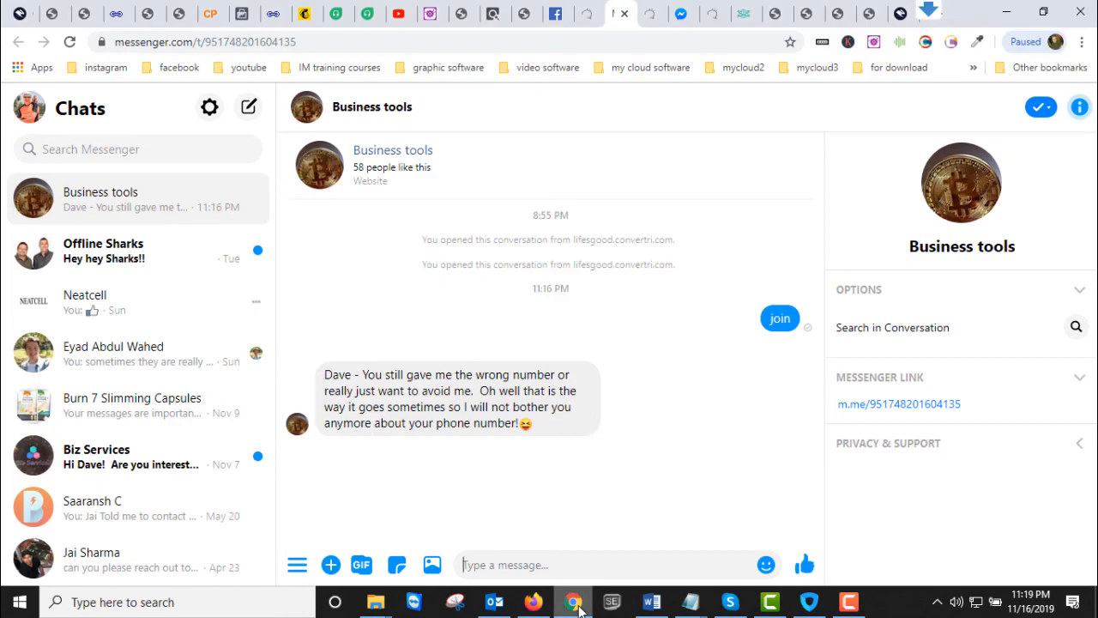
pyautogui.click(534, 602)
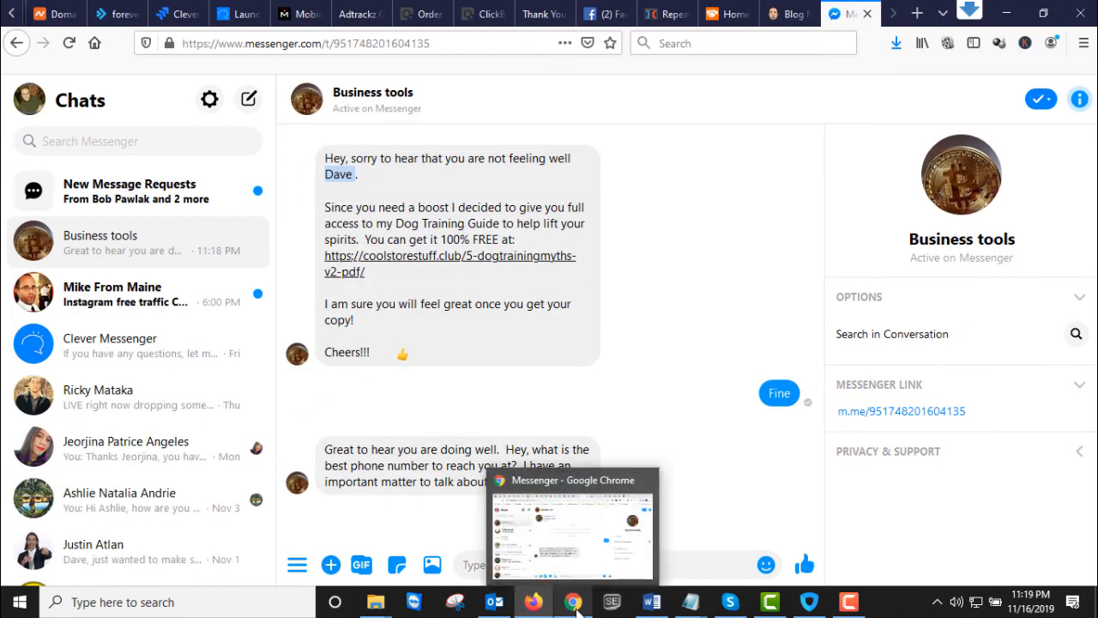
pyautogui.click(574, 602)
pyautogui.click(534, 602)
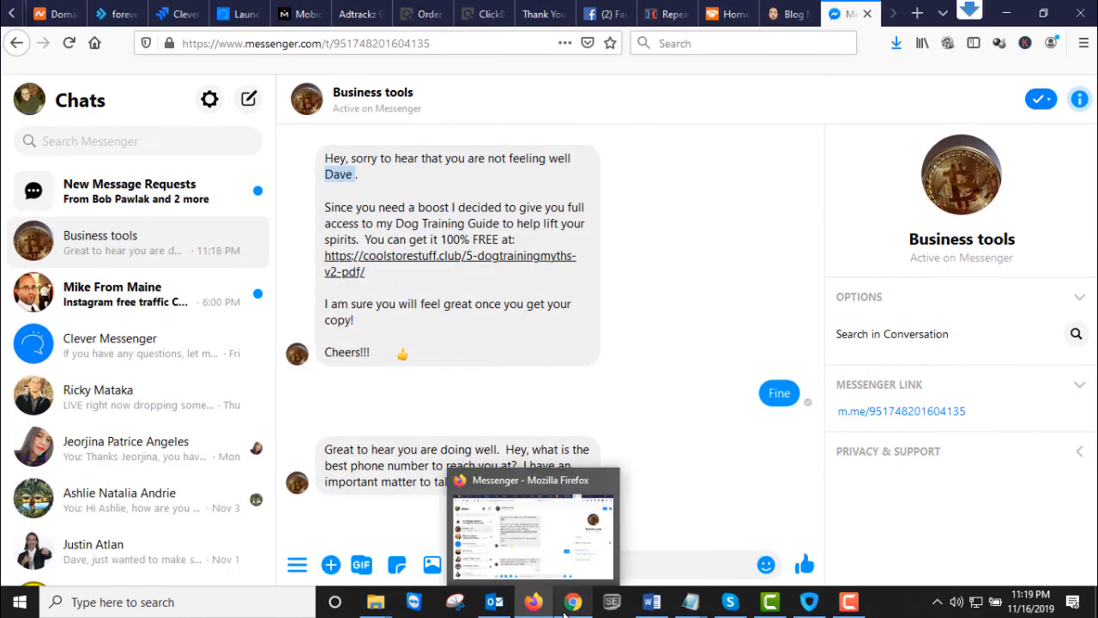
pyautogui.click(574, 602)
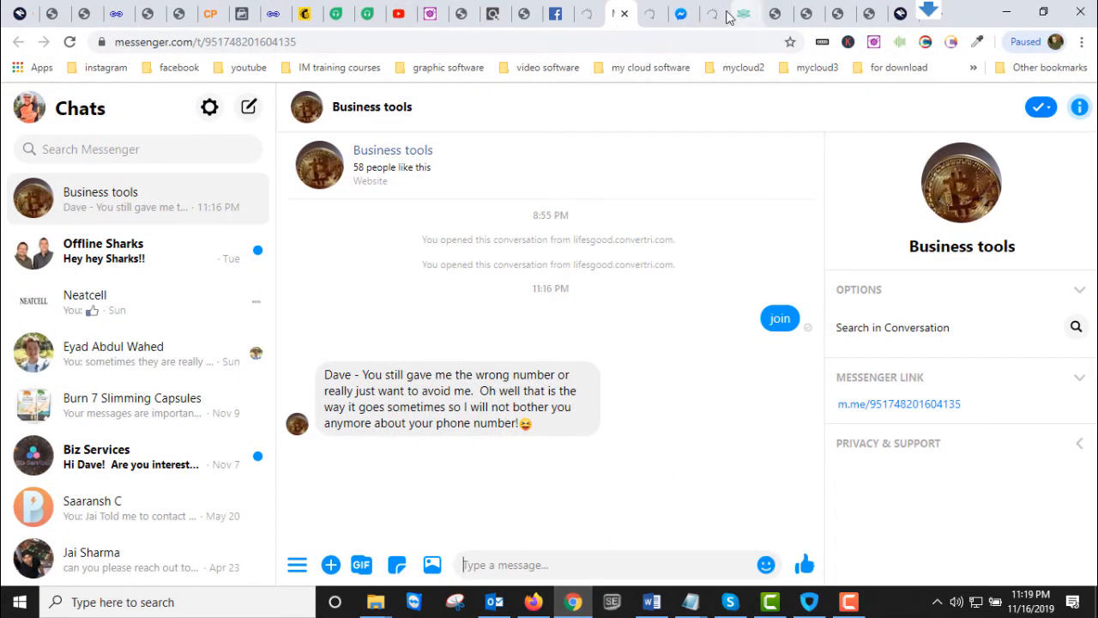
pyautogui.click(586, 15)
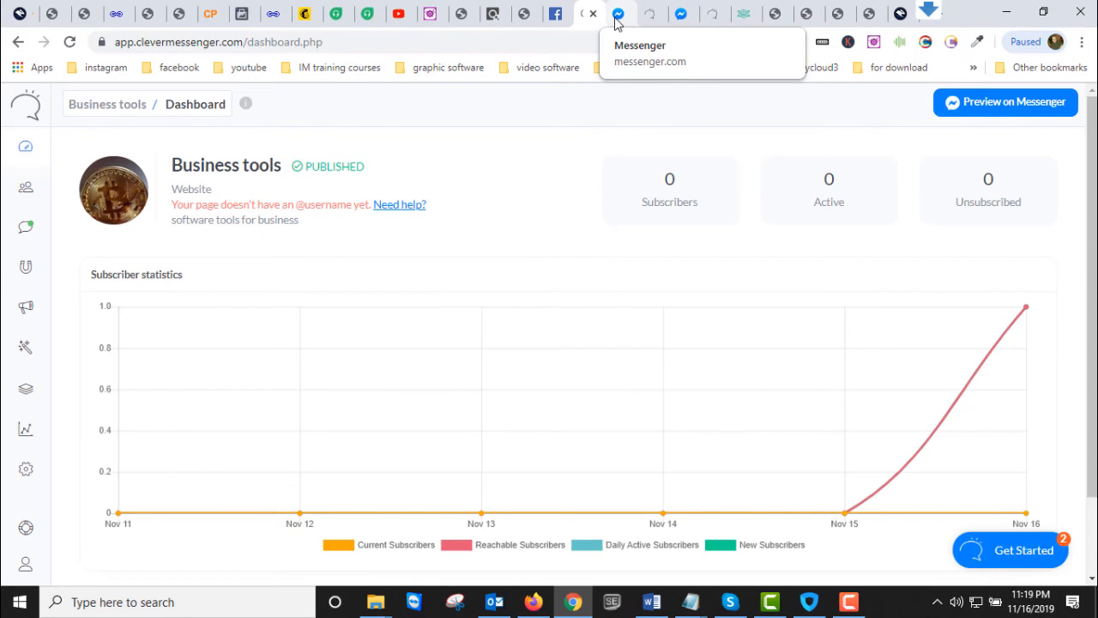
pyautogui.click(617, 16)
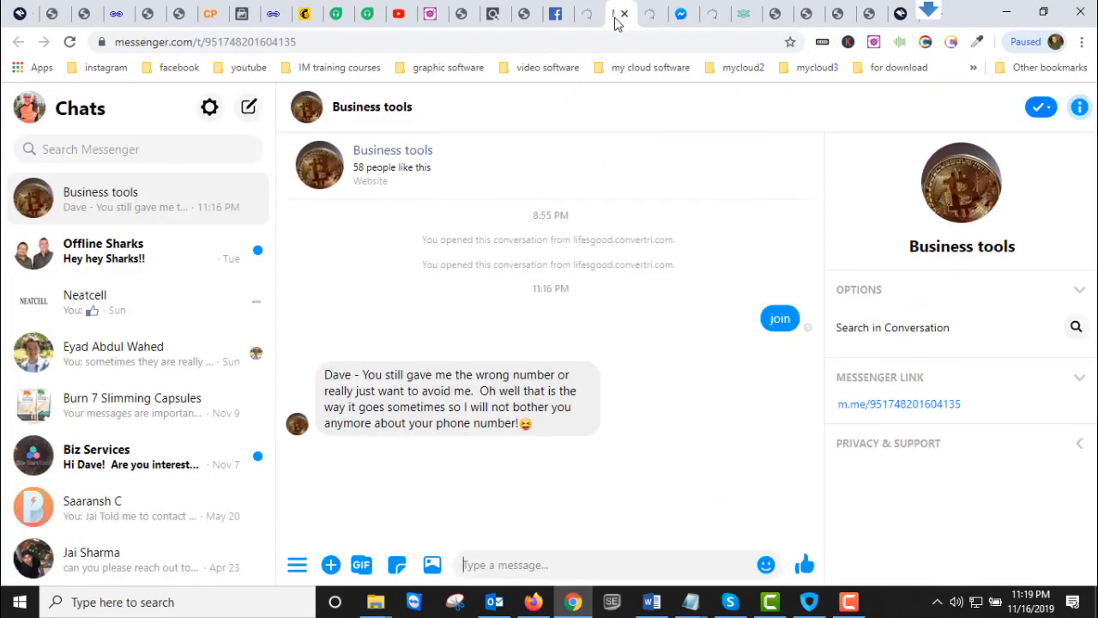
pyautogui.click(652, 15)
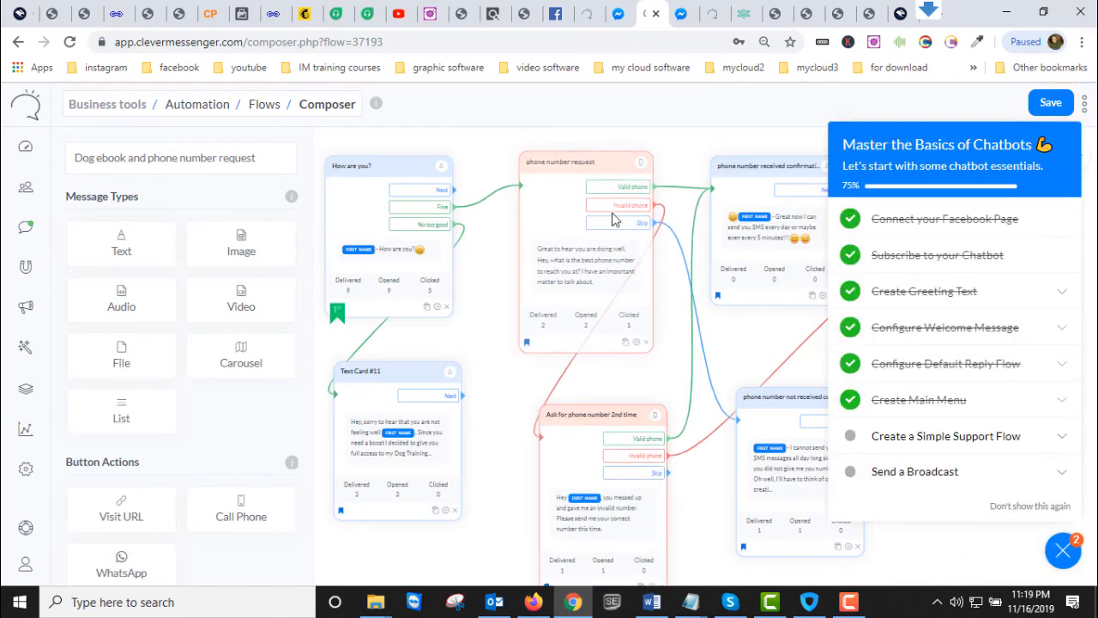
# Review the message and the Skip quick reply in the "phone number request" card's settings, and save the card.
pyautogui.click(637, 344)
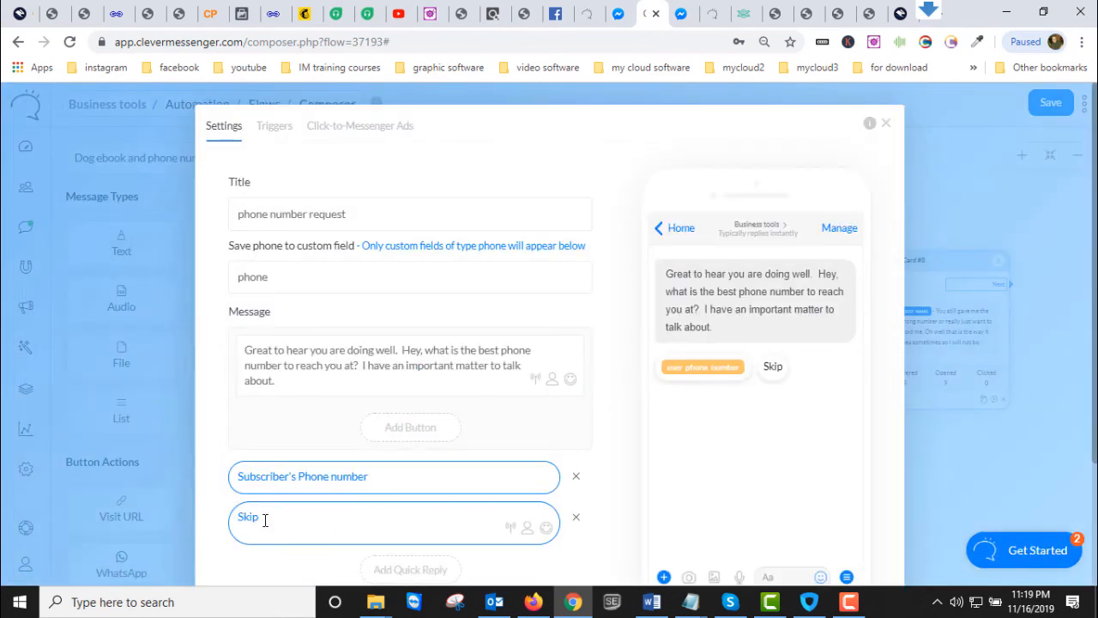
pyautogui.scroll(-2, 648, 369)
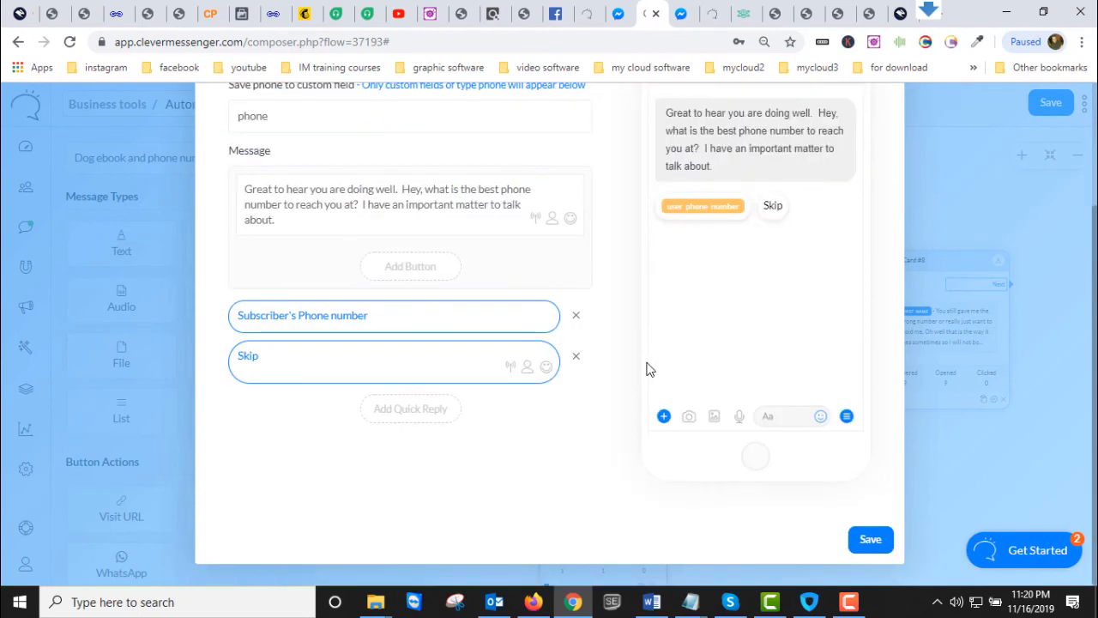
pyautogui.scroll(2, 730, 436)
pyautogui.scroll(-2, 792, 314)
pyautogui.click(871, 540)
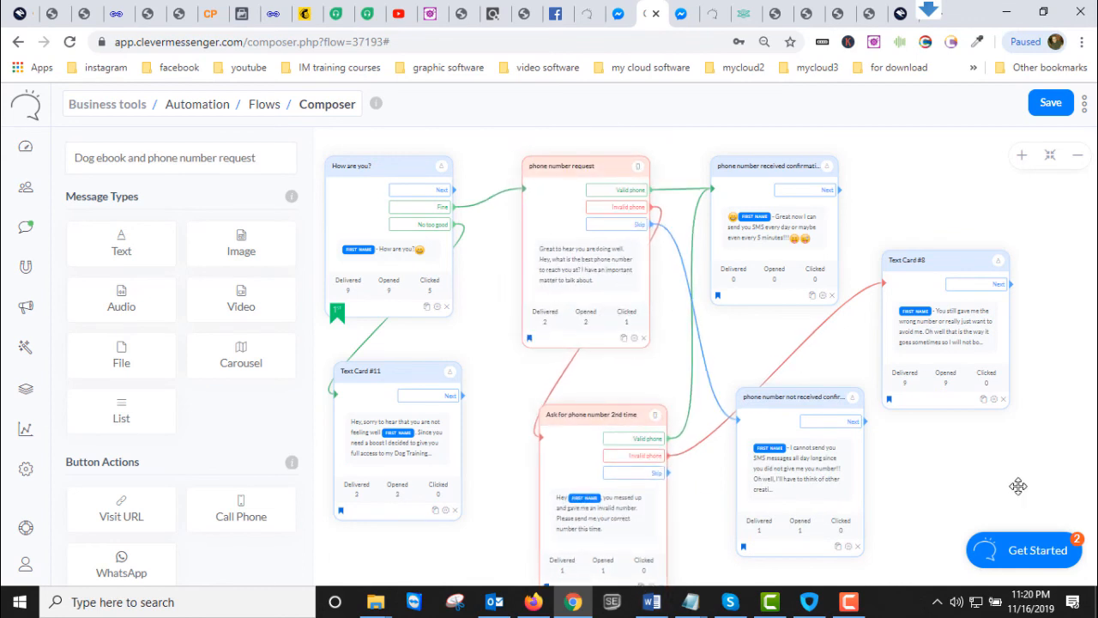
# Examine the message and quick replies of the "Ask for phone number 2nd time" card, and close its settings.
pyautogui.moveTo(1019, 485); pyautogui.dragTo(1001, 381)
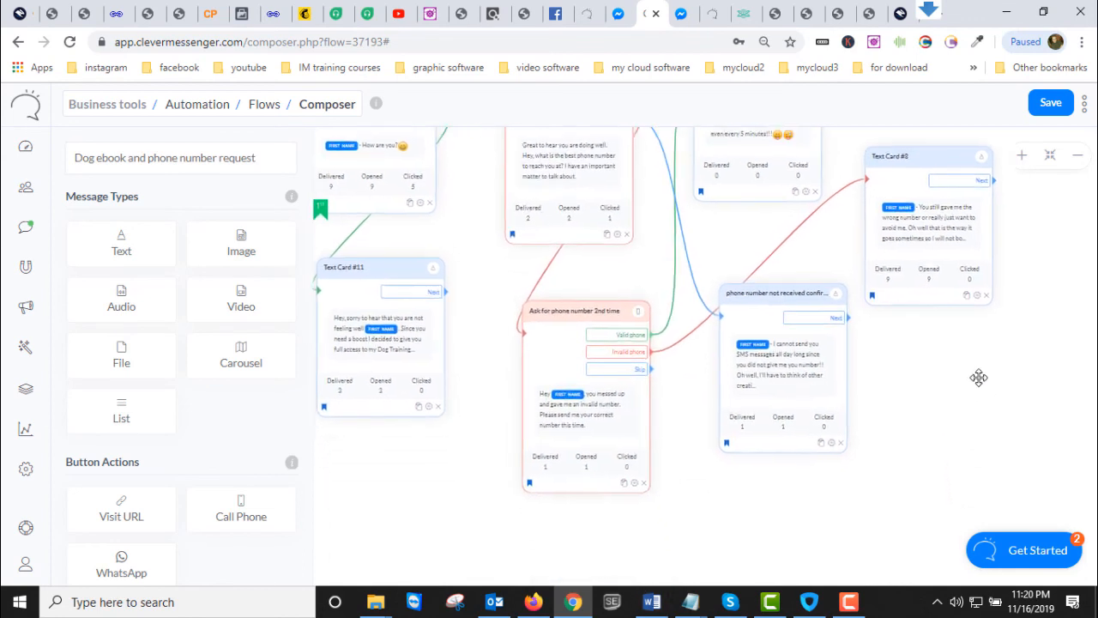
pyautogui.click(632, 485)
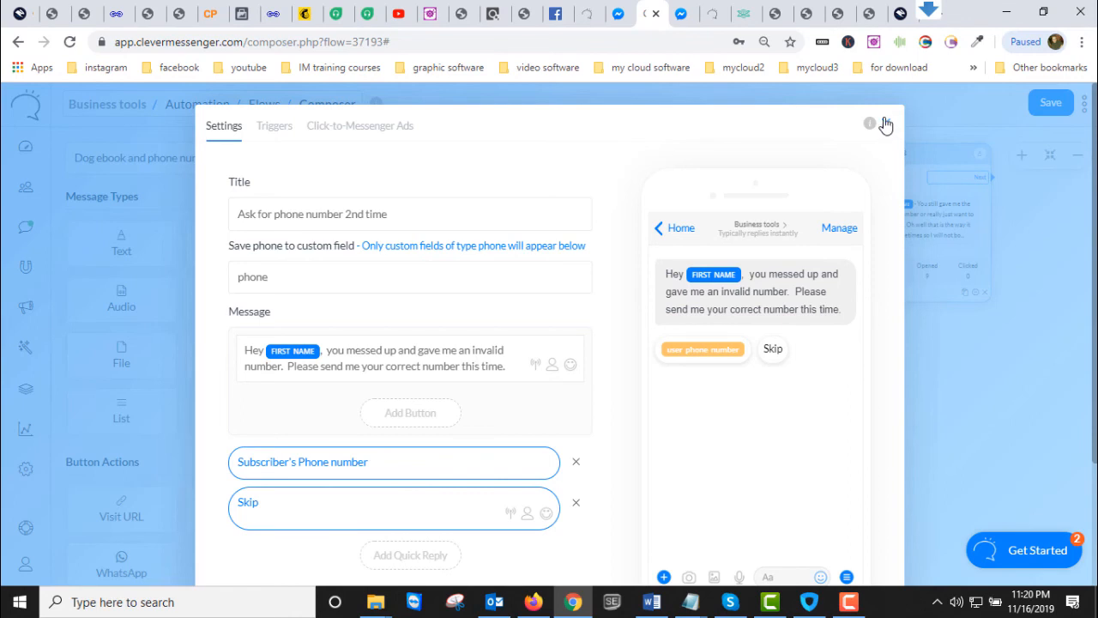
pyautogui.click(534, 376)
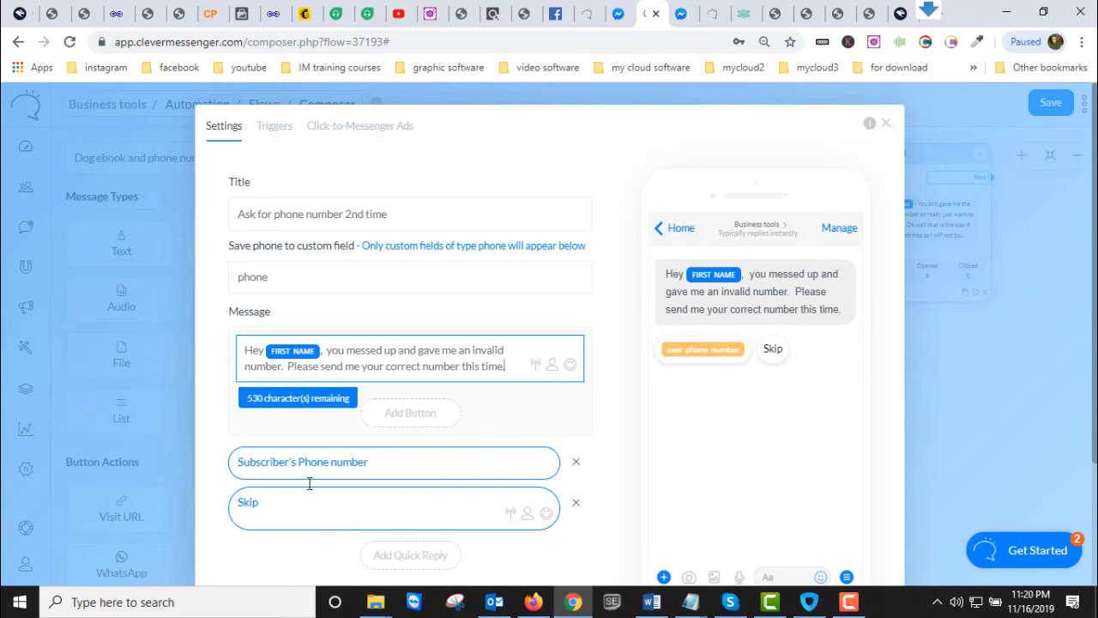
pyautogui.click(886, 125)
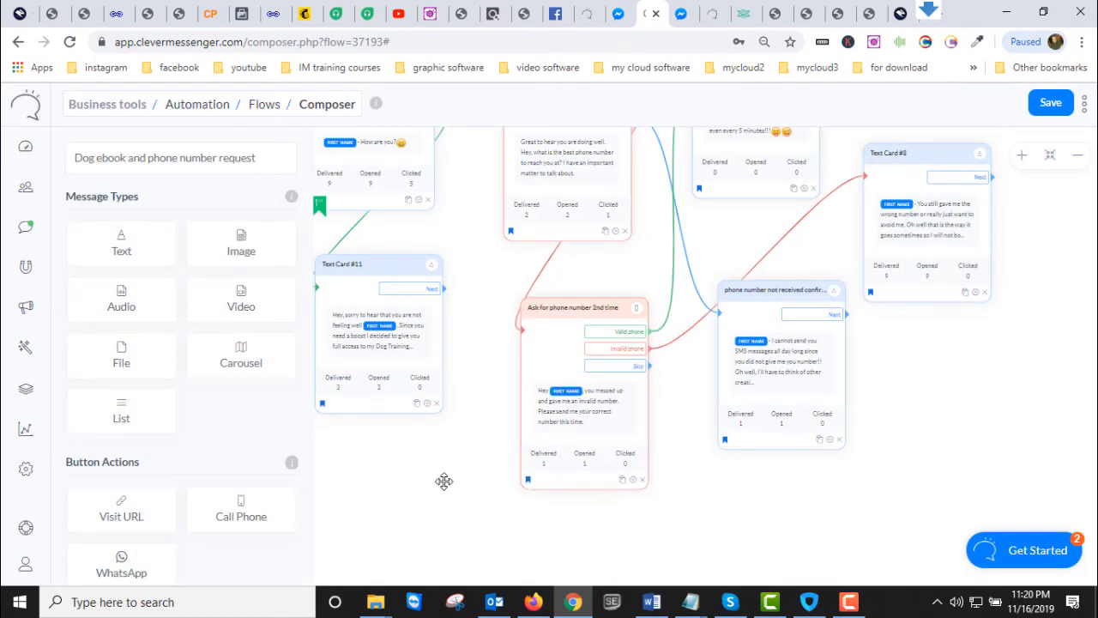
# Copy the M.me link from the triggers of the "How are you?" card.
pyautogui.moveTo(480, 306); pyautogui.dragTo(529, 391)
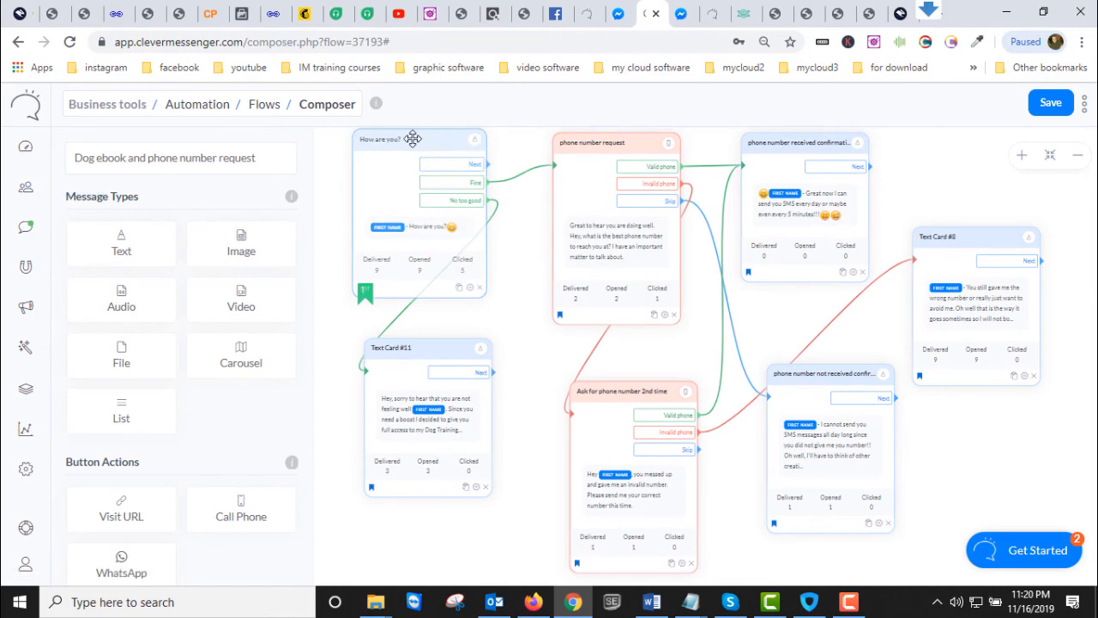
pyautogui.moveTo(421, 142); pyautogui.dragTo(420, 152)
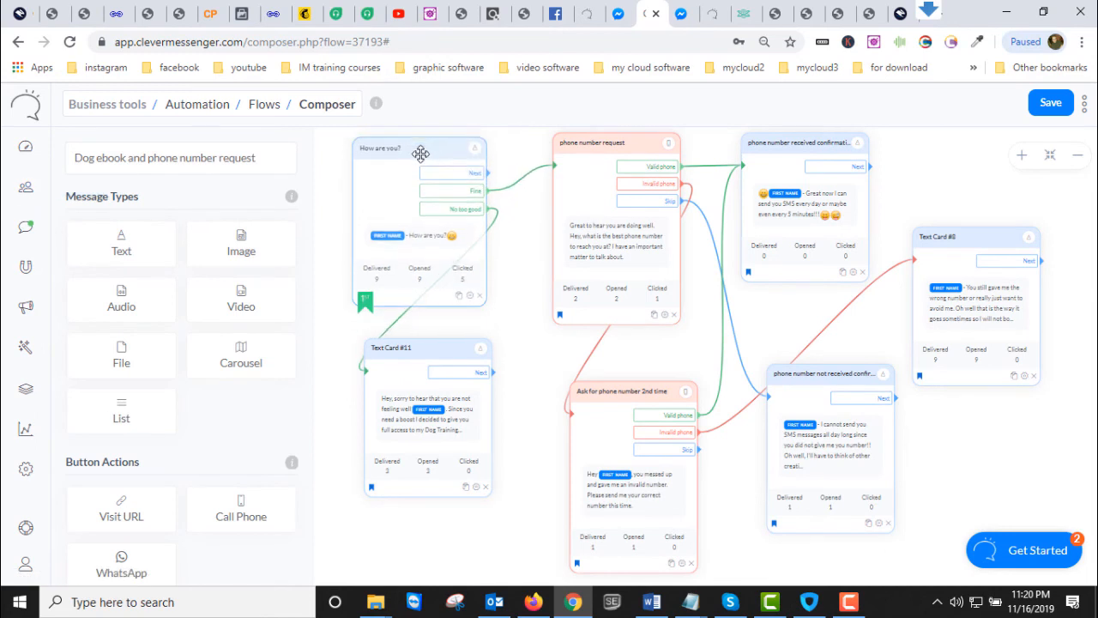
pyautogui.click(470, 296)
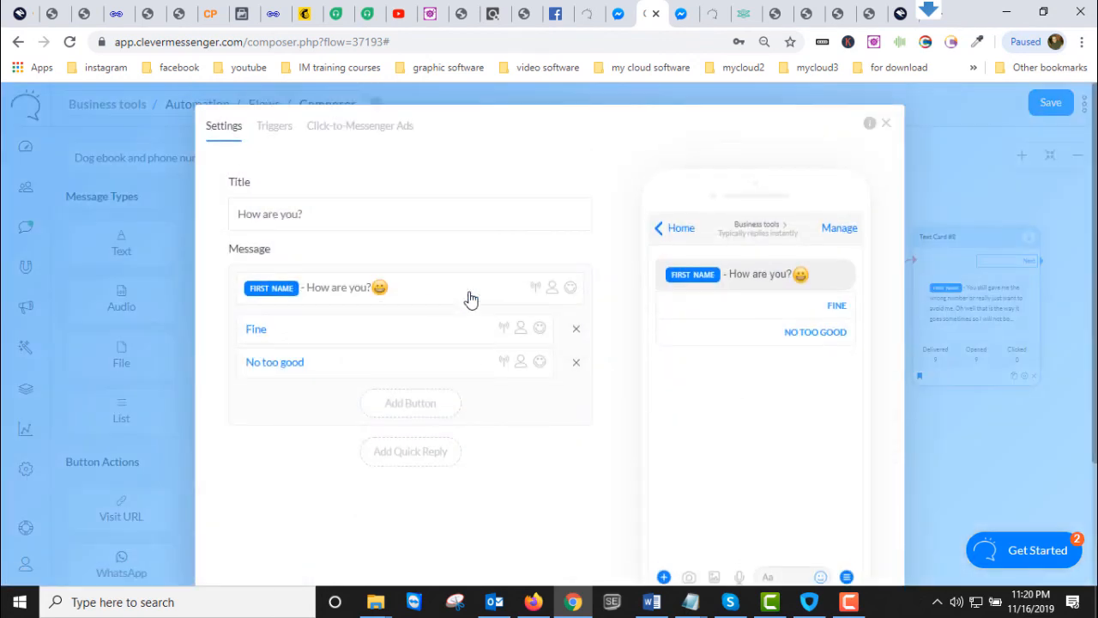
pyautogui.click(281, 135)
pyautogui.scroll(-3, 425, 323)
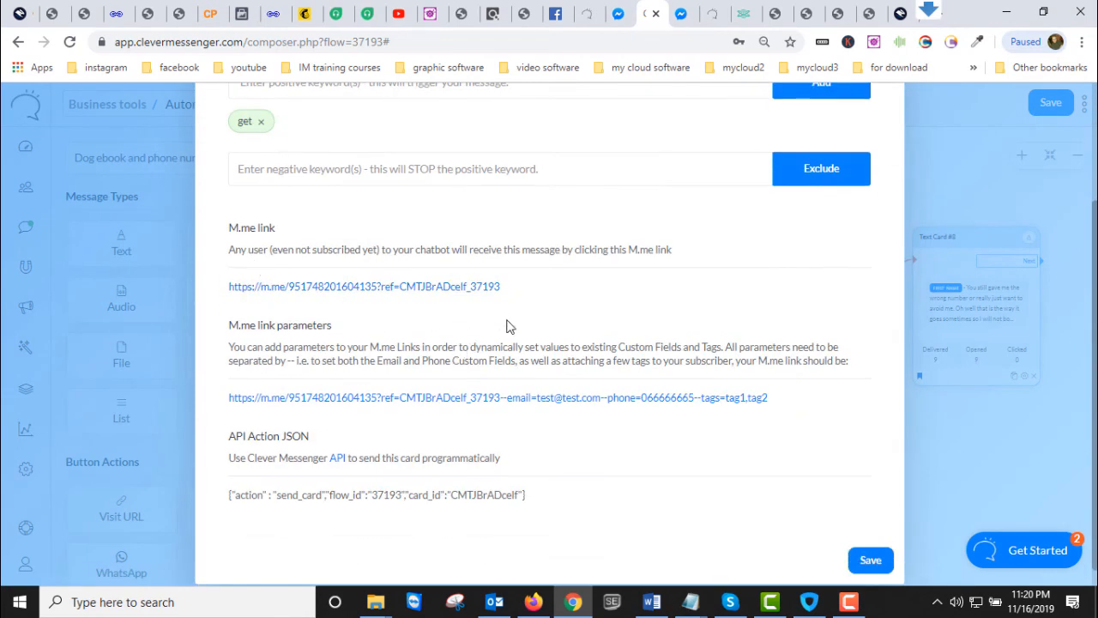
pyautogui.moveTo(291, 288); pyautogui.dragTo(223, 285)
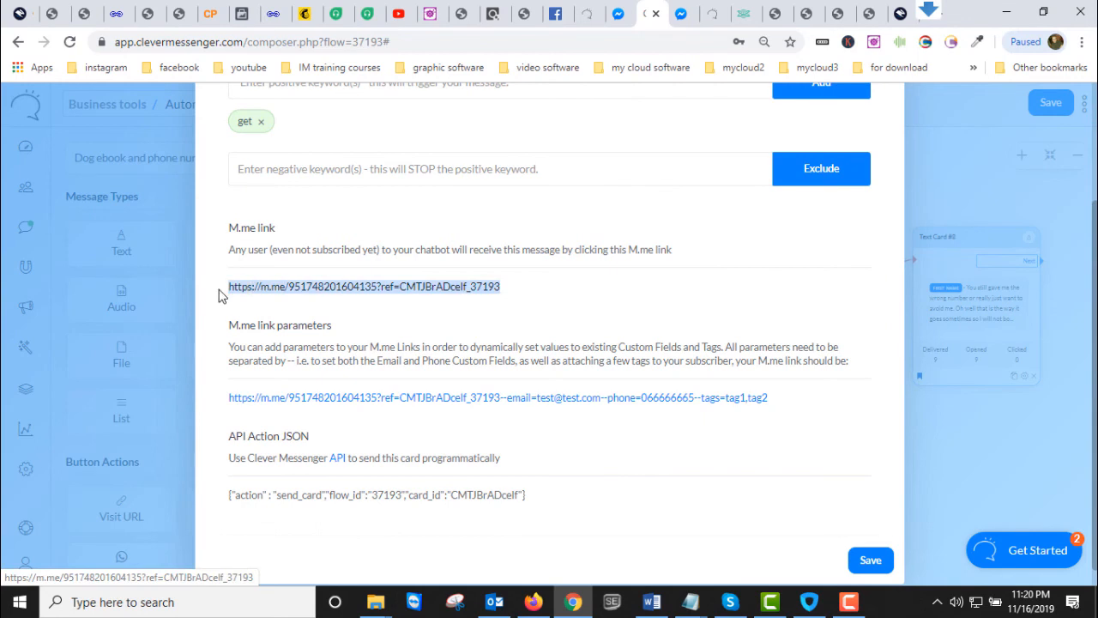
pyautogui.rightClick(252, 287)
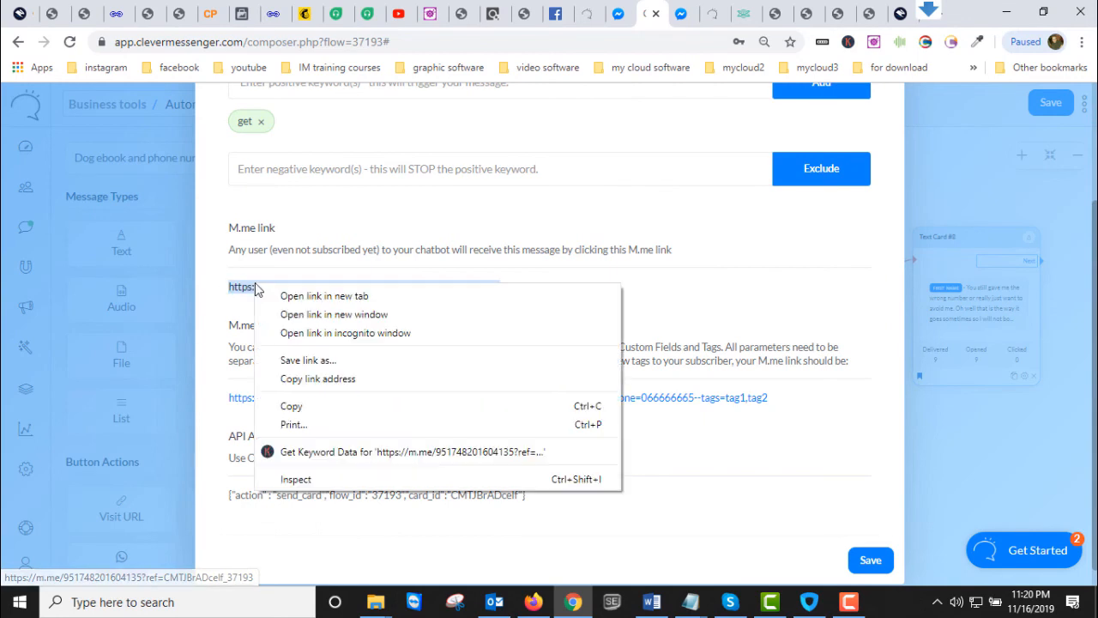
pyautogui.click(302, 410)
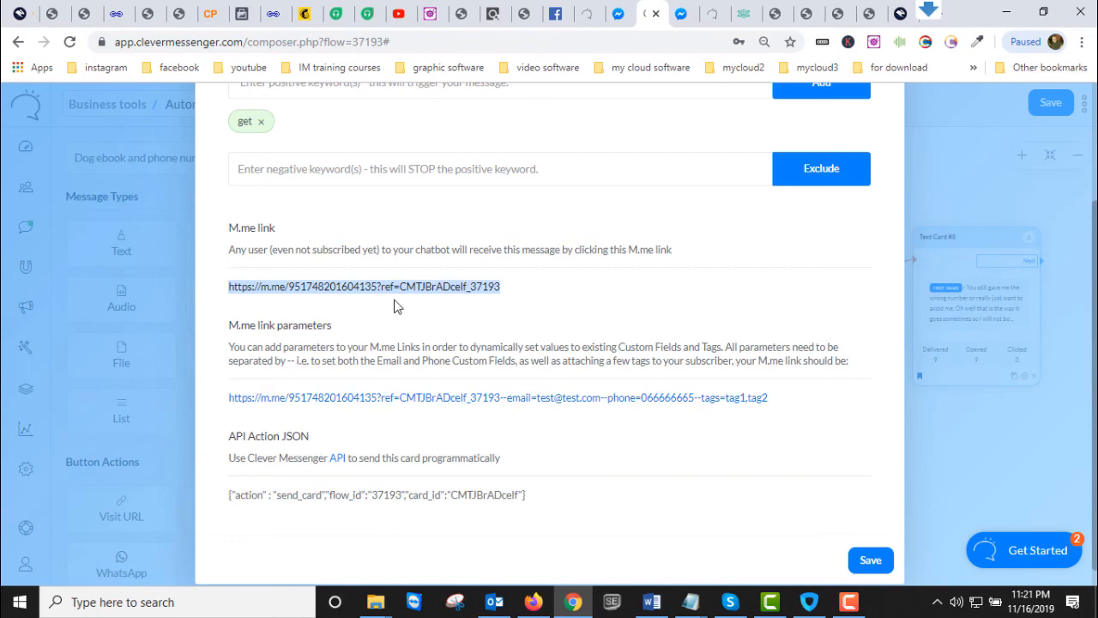
# Check the keyword trigger of the "How are you?" card and save the card.
pyautogui.scroll(2, 420, 315)
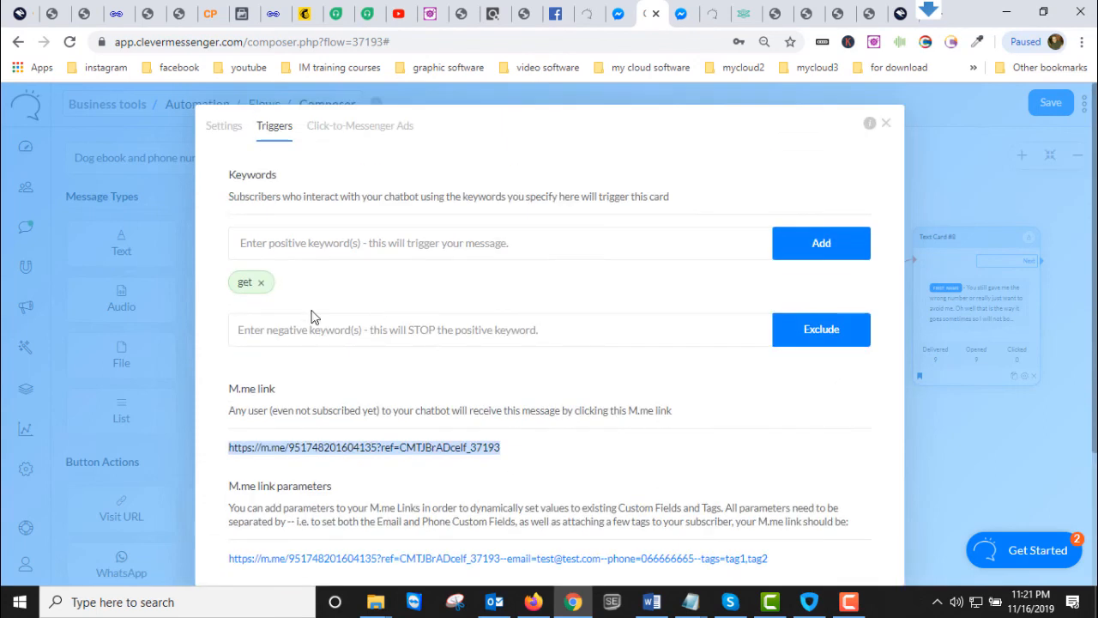
pyautogui.click(230, 134)
pyautogui.click(265, 137)
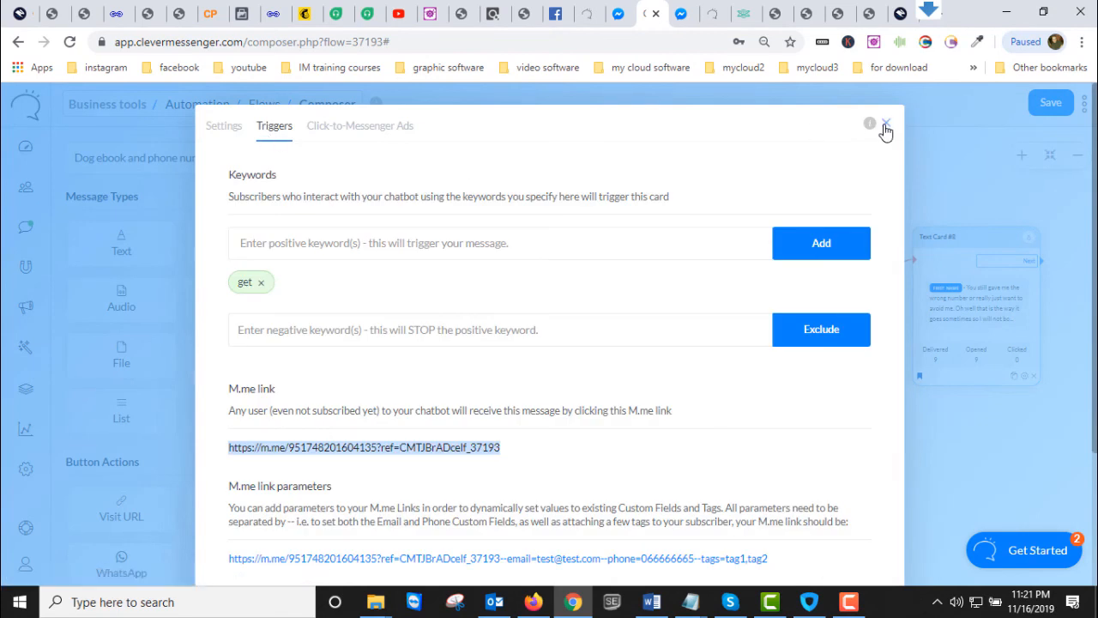
pyautogui.scroll(-3, 847, 387)
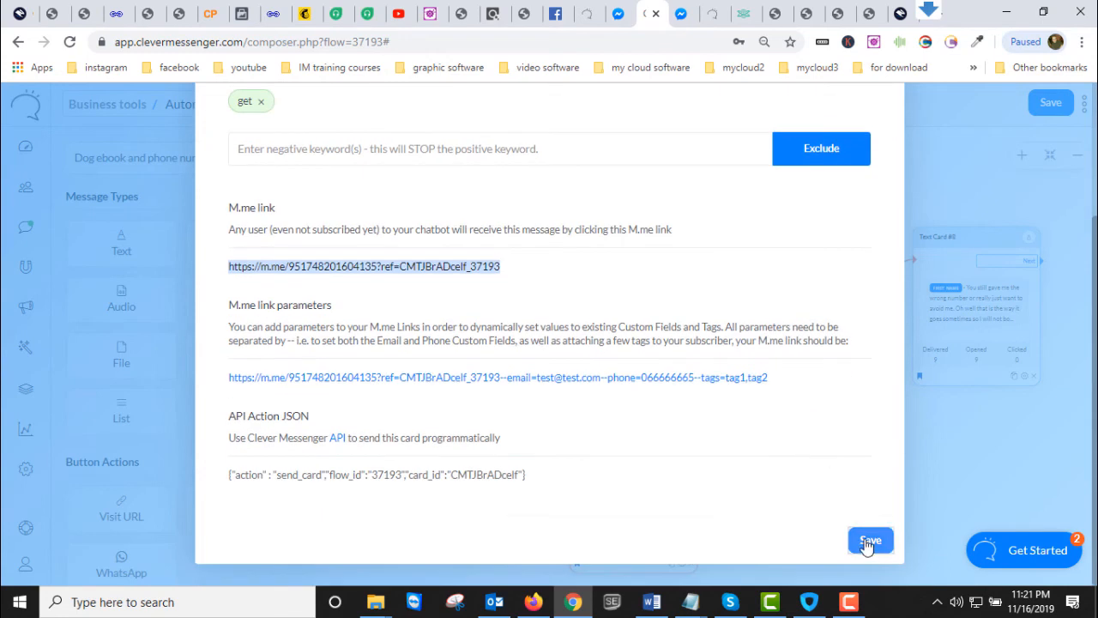
pyautogui.click(870, 540)
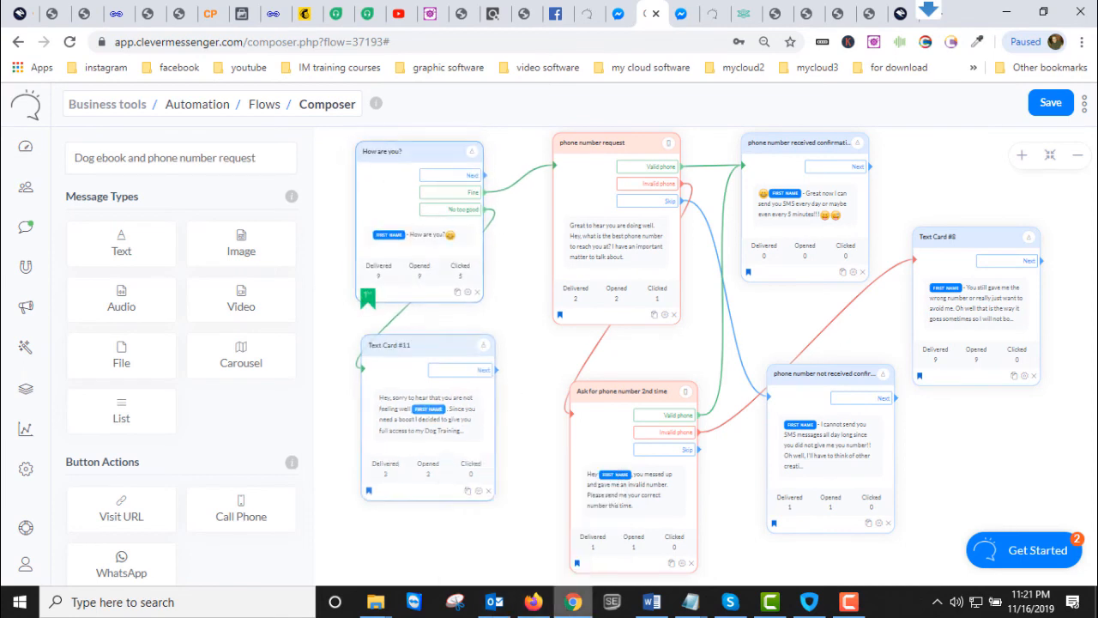
# Switch to Firefox and send the keyword "get" in the Business tools conversation.
pyautogui.moveTo(533, 602)
pyautogui.click(474, 513)
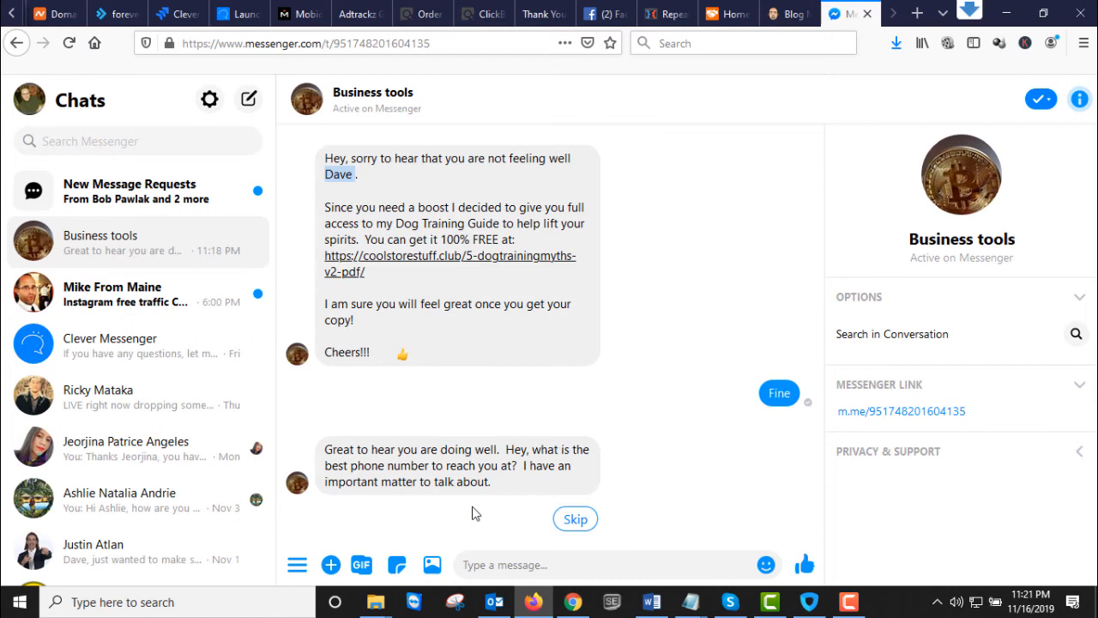
pyautogui.click(544, 565)
pyautogui.write('ge')
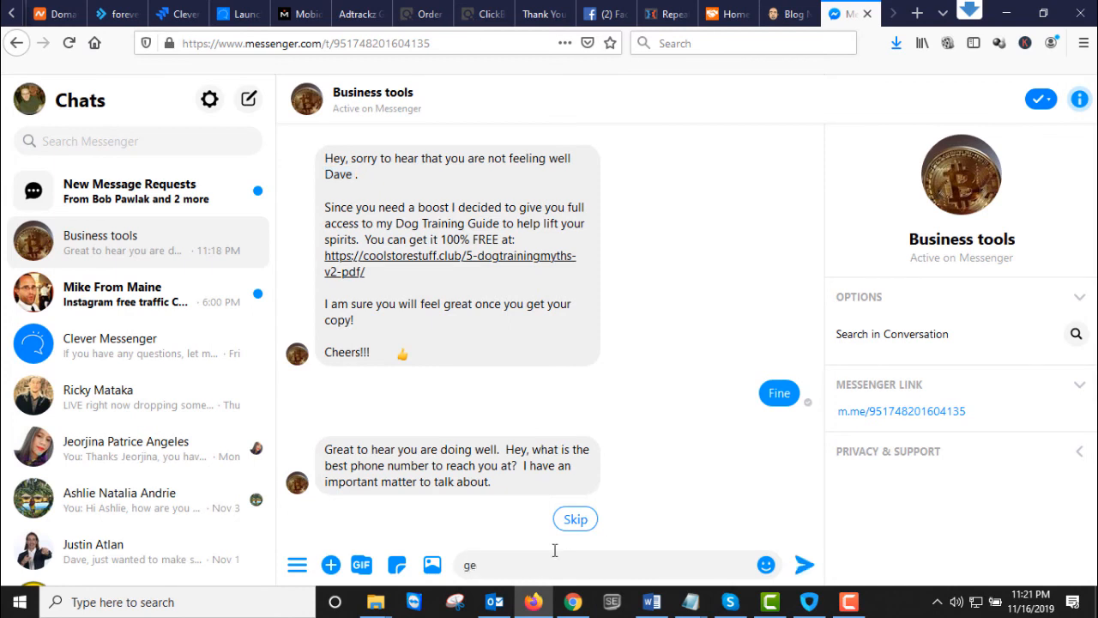
pyautogui.write('t')
pyautogui.press('Return')
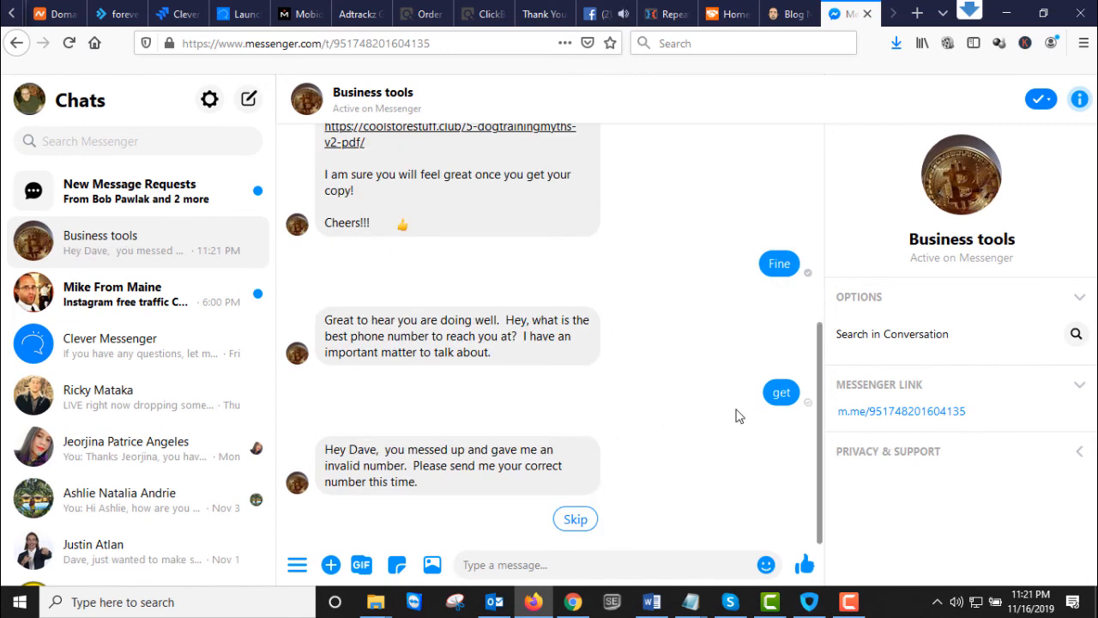
# Switch to Chrome and copy the M.me link from the triggers of the "How are you?" card.
pyautogui.click(458, 44)
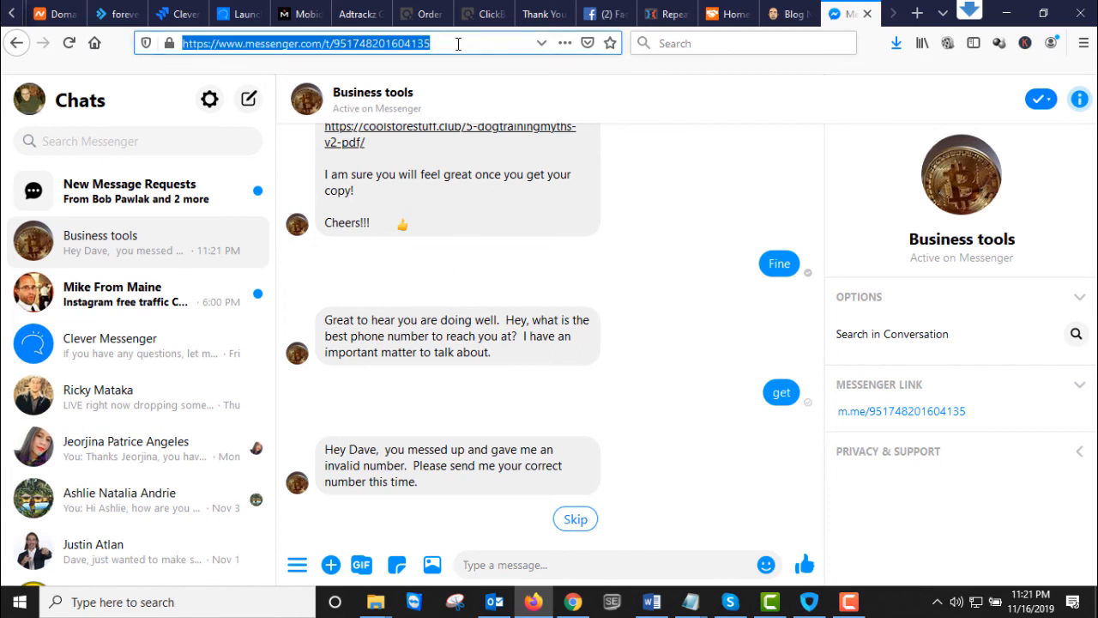
pyautogui.click(579, 607)
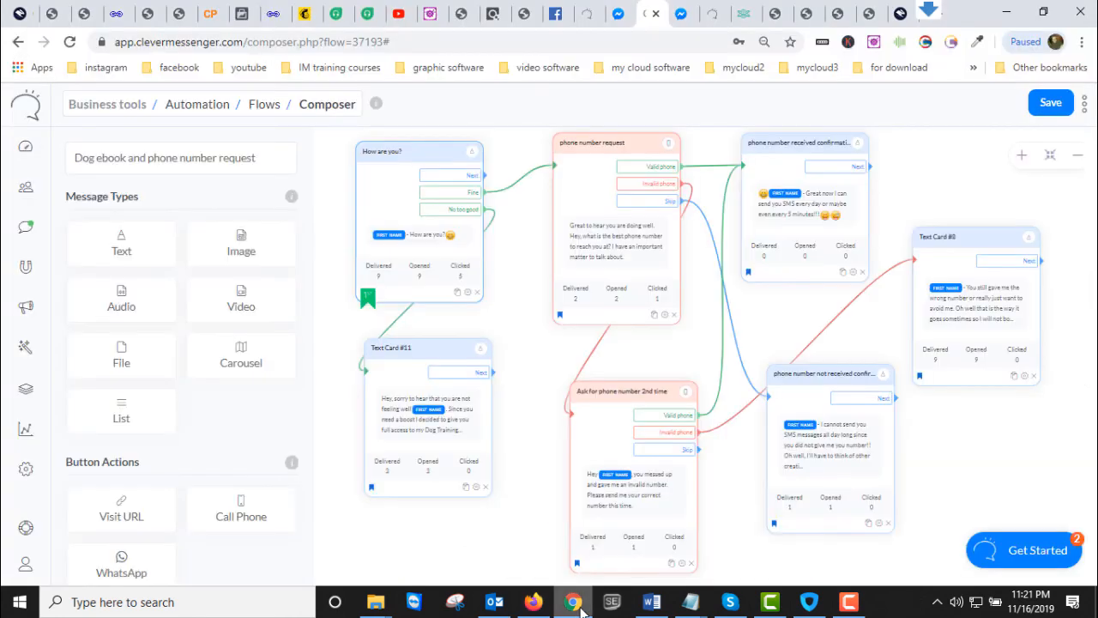
pyautogui.click(470, 297)
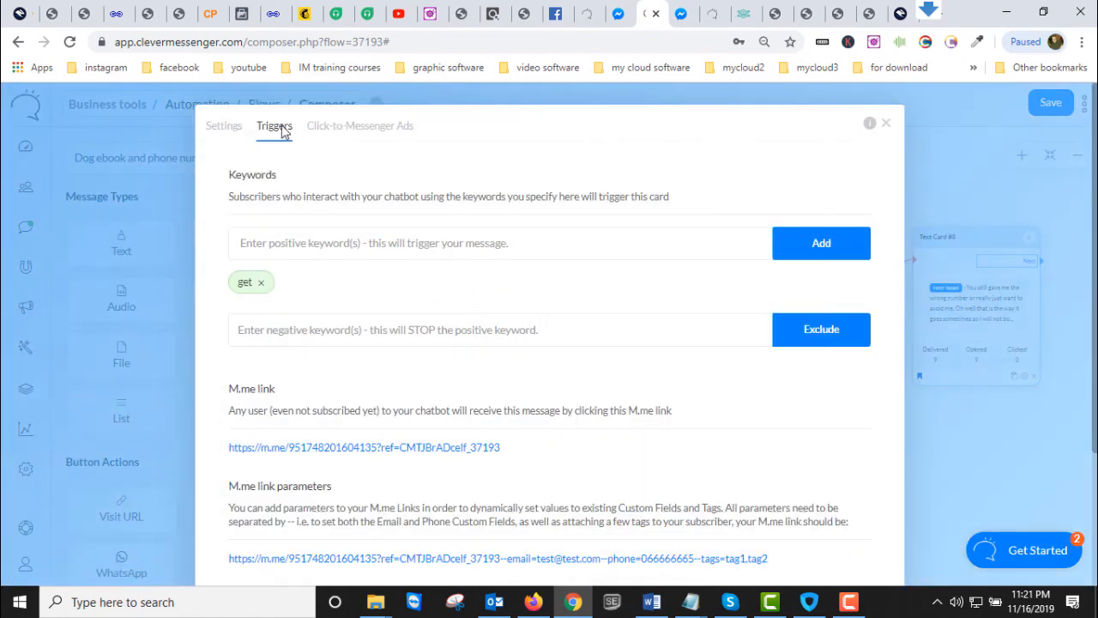
pyautogui.scroll(-3, 472, 392)
pyautogui.moveTo(544, 284); pyautogui.dragTo(228, 287)
pyautogui.rightClick(272, 295)
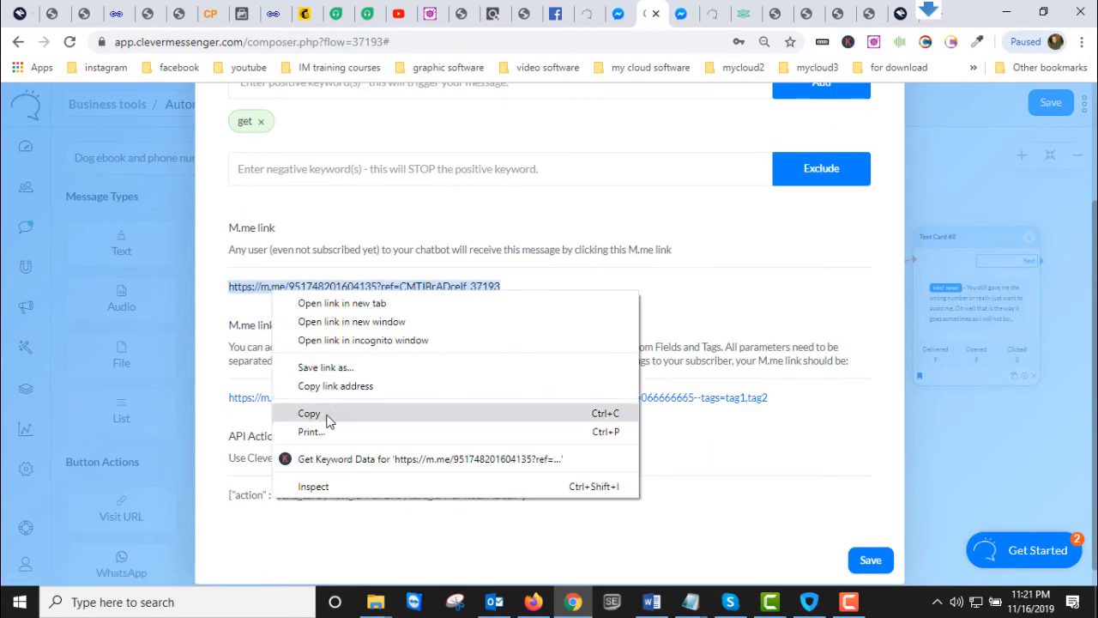
pyautogui.click(329, 416)
# Switch to Firefox and load the copied M.me link in place of the Business tools conversation address.
pyautogui.click(534, 603)
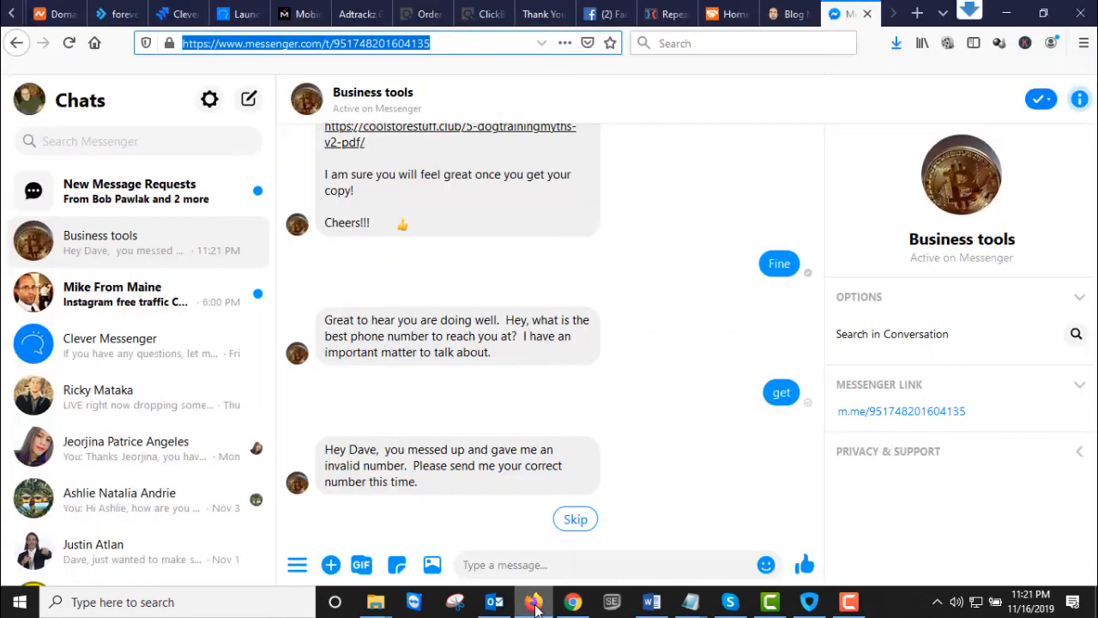
pyautogui.click(303, 48)
pyautogui.rightClick(303, 48)
pyautogui.press('Escape')
pyautogui.moveTo(434, 45); pyautogui.dragTo(156, 47)
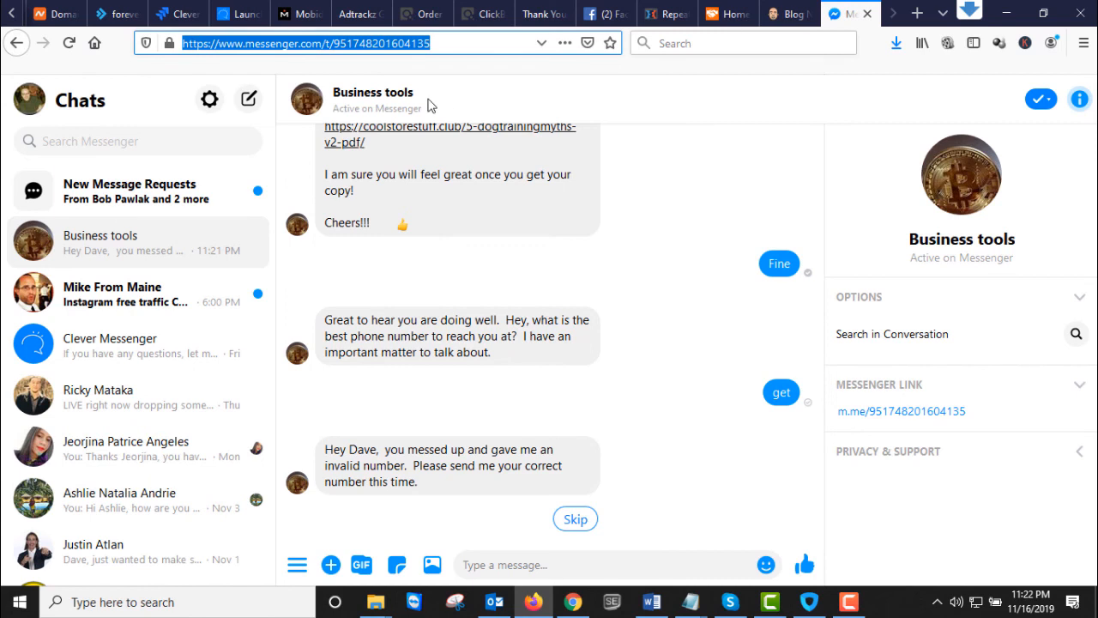
pyautogui.hotkey('ctrl', 'v')
pyautogui.press('Return')
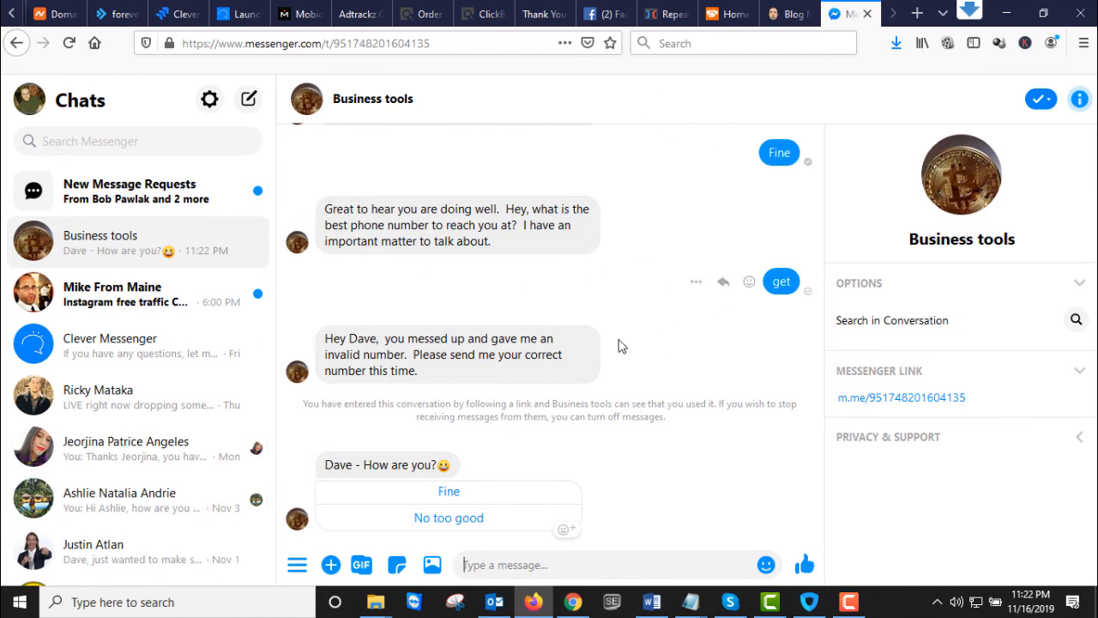
# Remove the bot's invalid number message and the sent "get" message from the Business tools conversation.
pyautogui.click(674, 356)
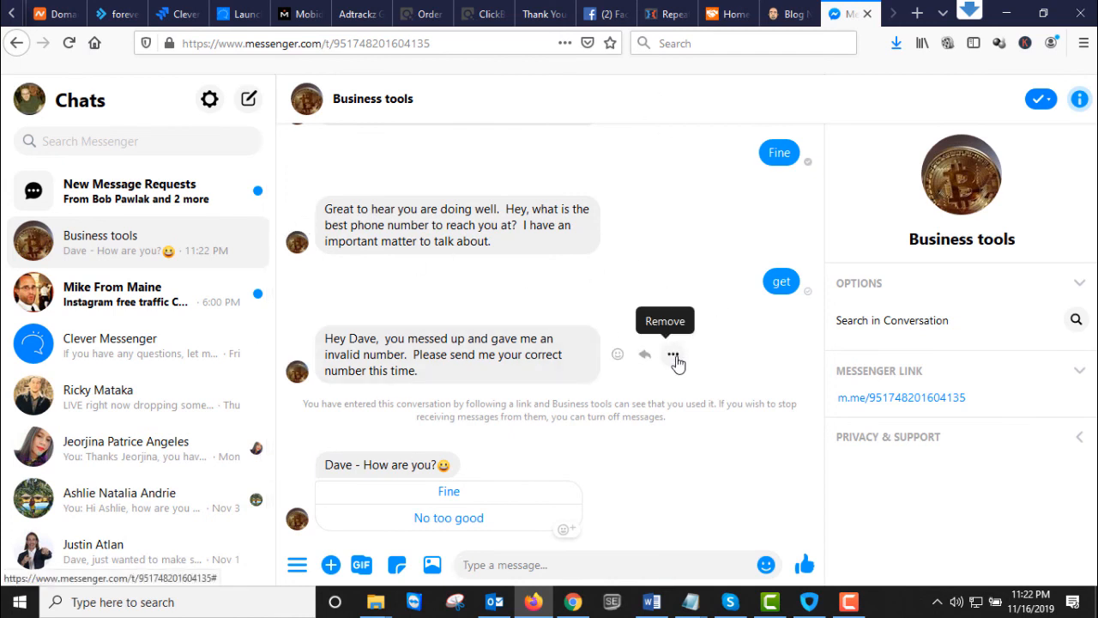
pyautogui.click(669, 331)
pyautogui.click(665, 302)
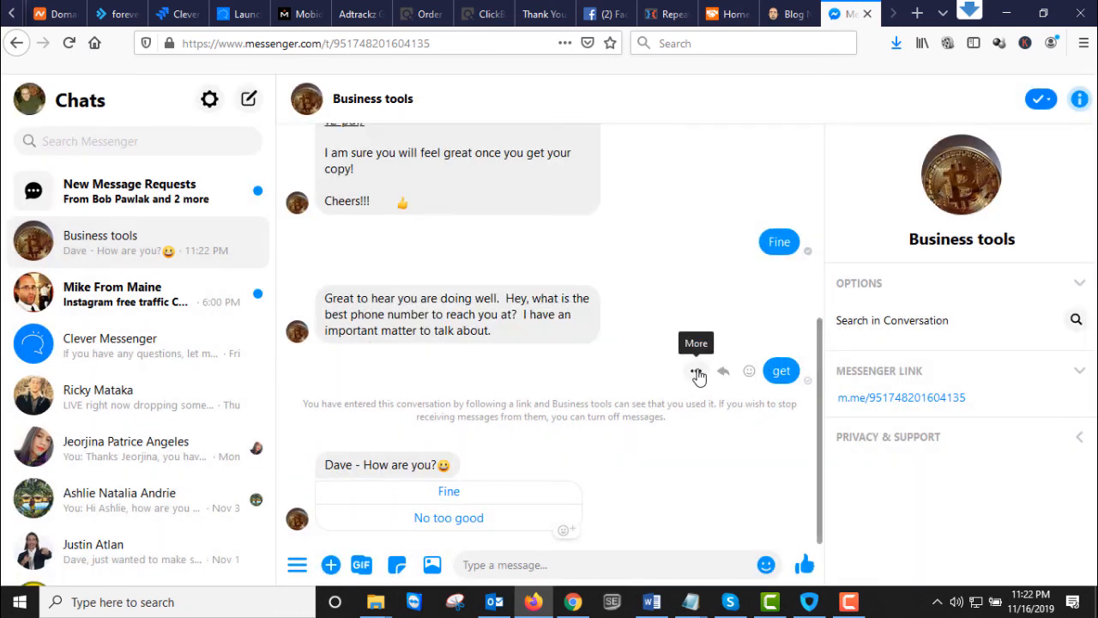
pyautogui.click(697, 370)
pyautogui.click(685, 338)
pyautogui.click(666, 304)
# Remove the bot's phone number request and the sent "Fine" reply from the conversation.
pyautogui.click(672, 354)
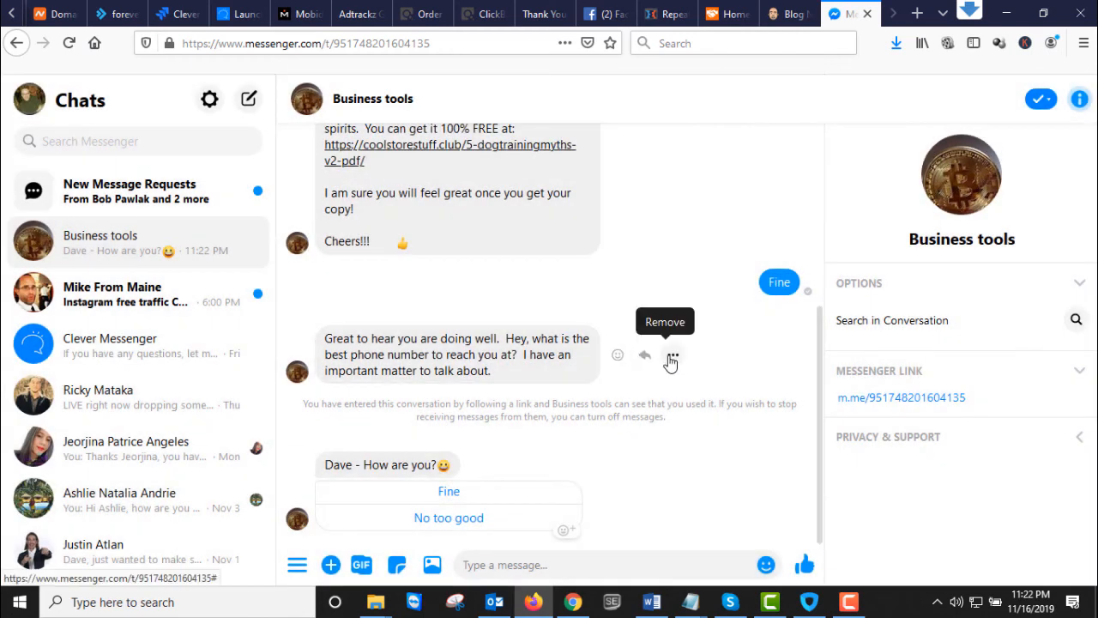
pyautogui.click(667, 331)
pyautogui.click(678, 309)
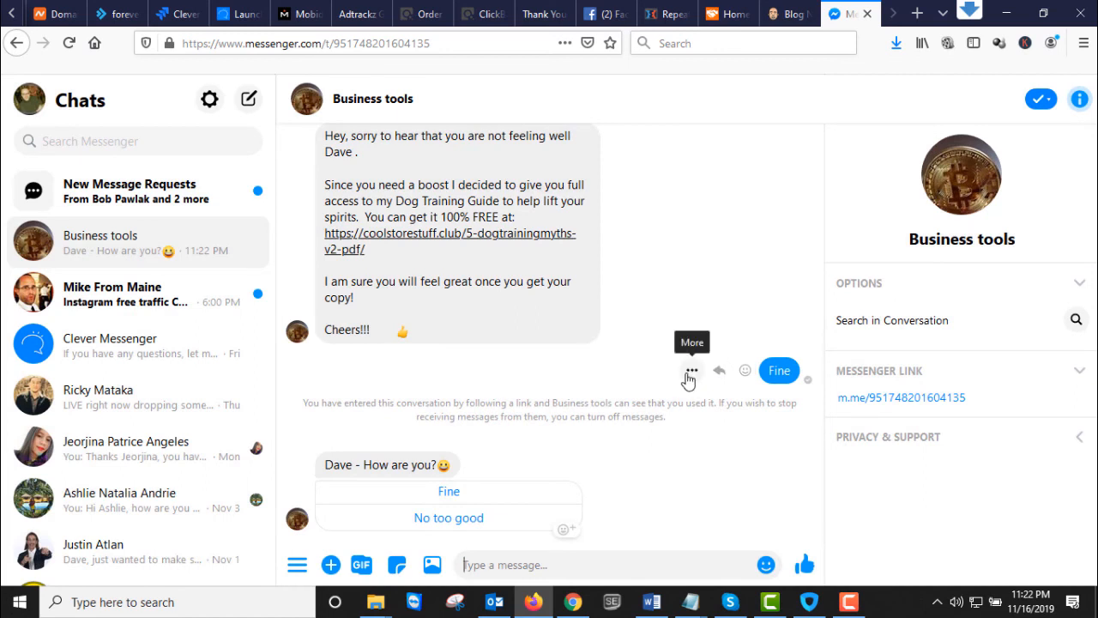
pyautogui.click(692, 372)
pyautogui.click(680, 337)
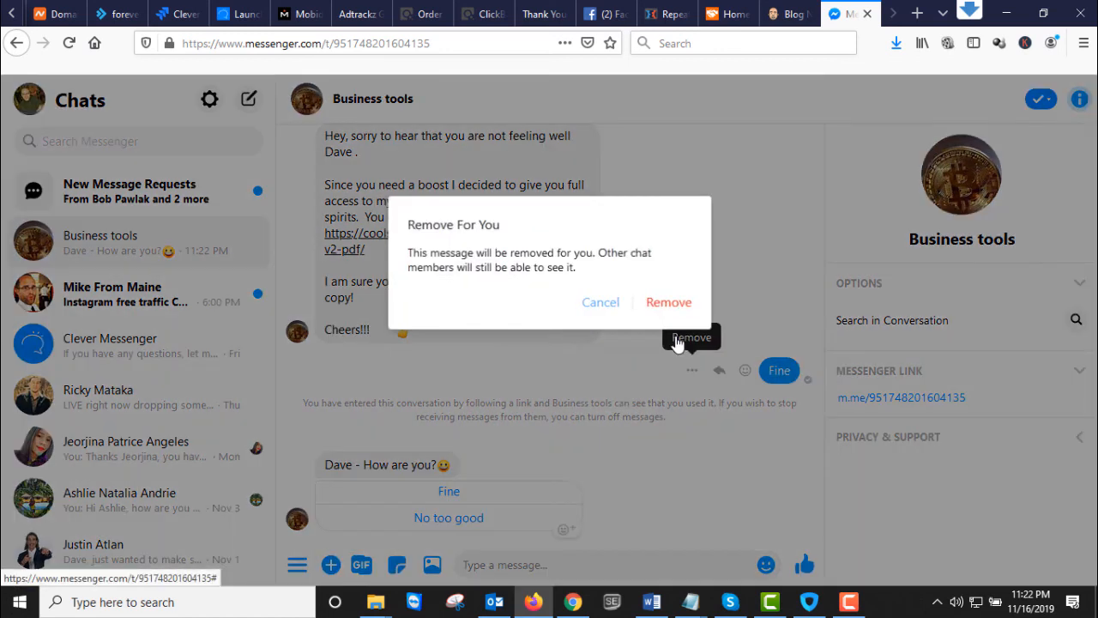
pyautogui.click(668, 309)
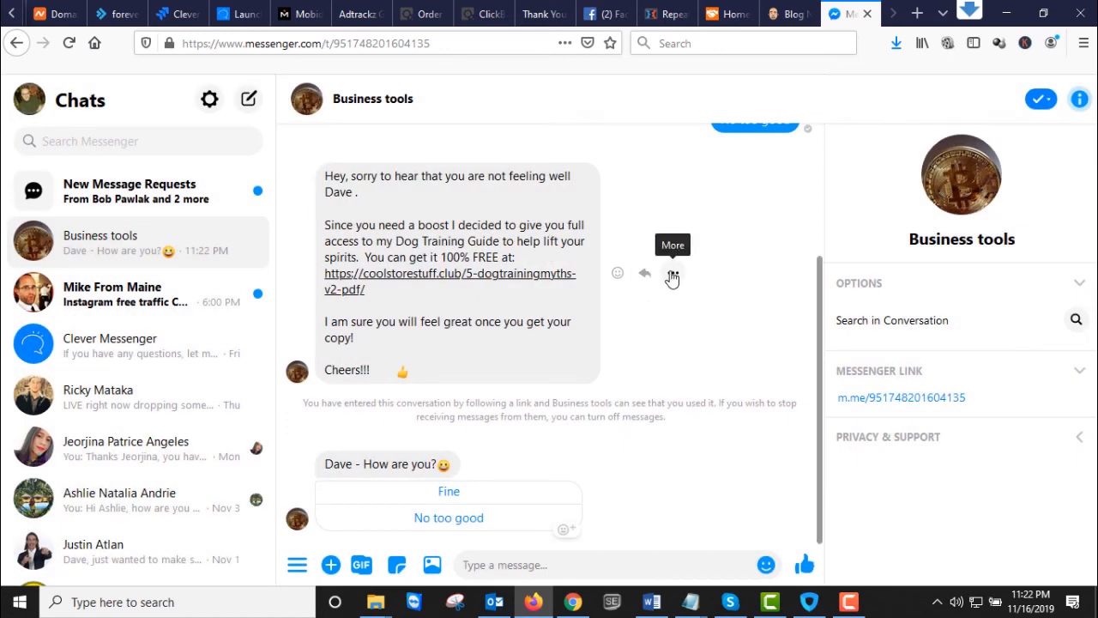
# Remove the Dog Training Guide message and the sent "No too good" reply from the conversation.
pyautogui.click(672, 273)
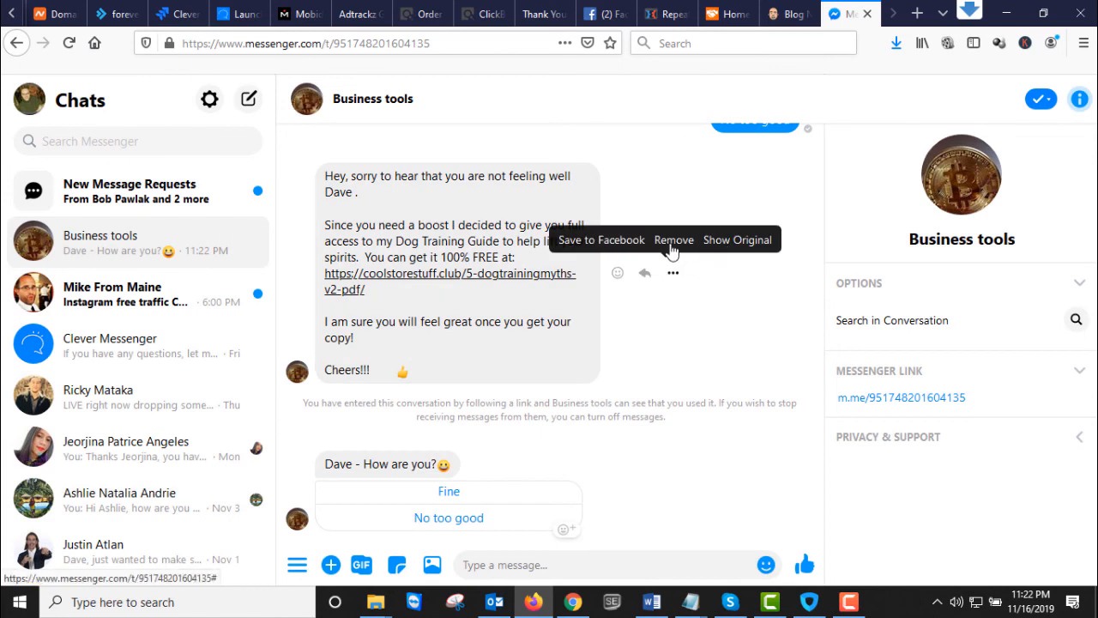
pyautogui.click(672, 244)
pyautogui.click(682, 305)
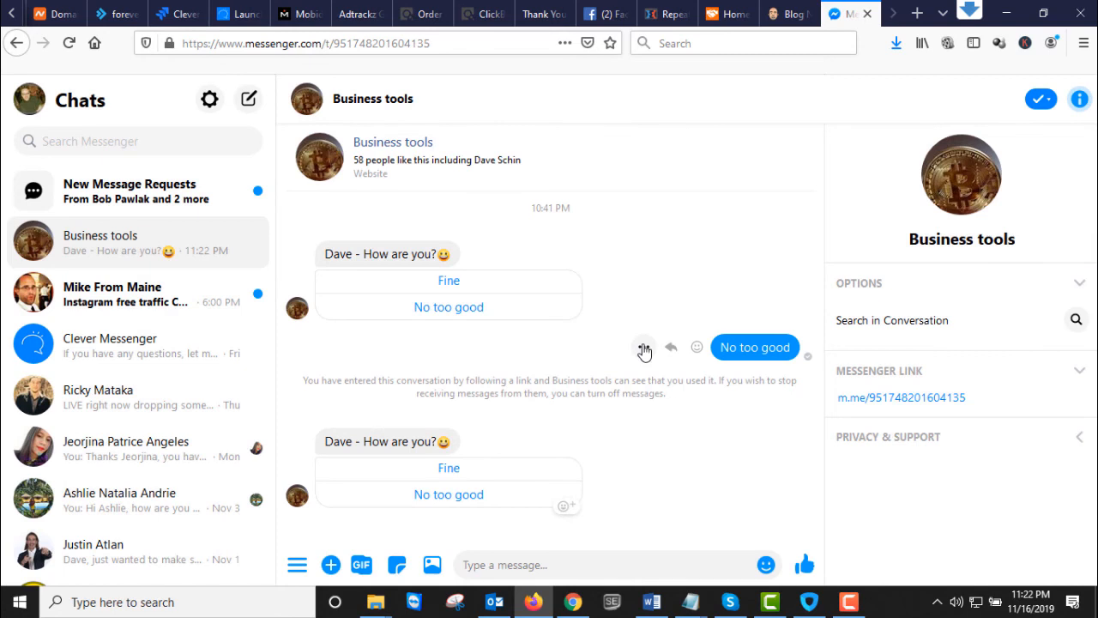
pyautogui.click(643, 346)
pyautogui.click(633, 314)
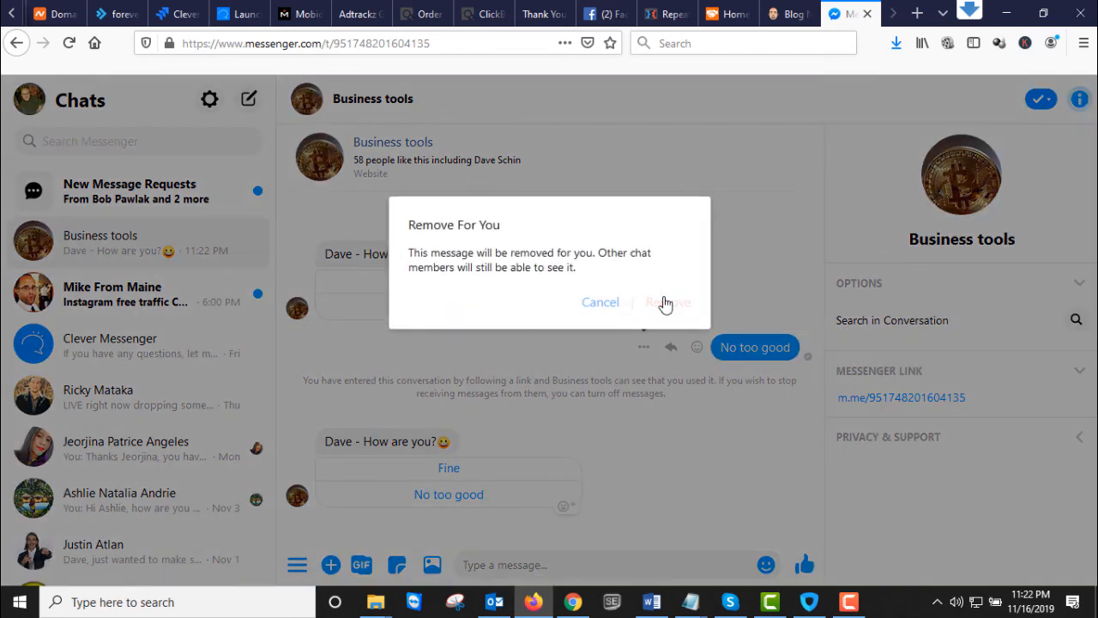
pyautogui.click(664, 304)
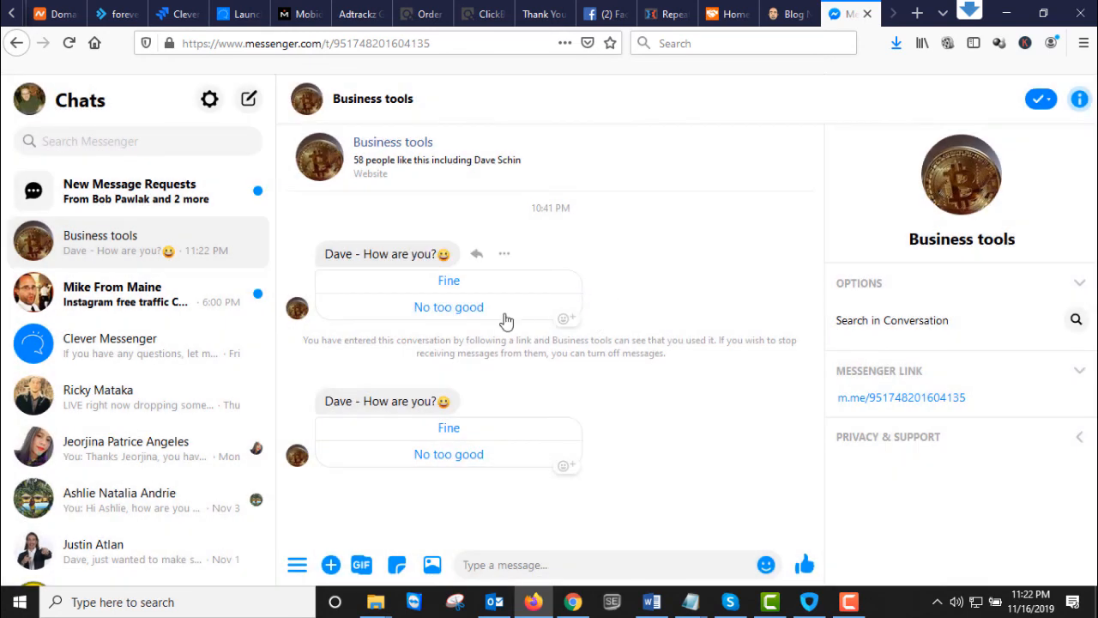
# Remove the older "How are you?" message and answer the remaining one with "Fine".
pyautogui.click(504, 254)
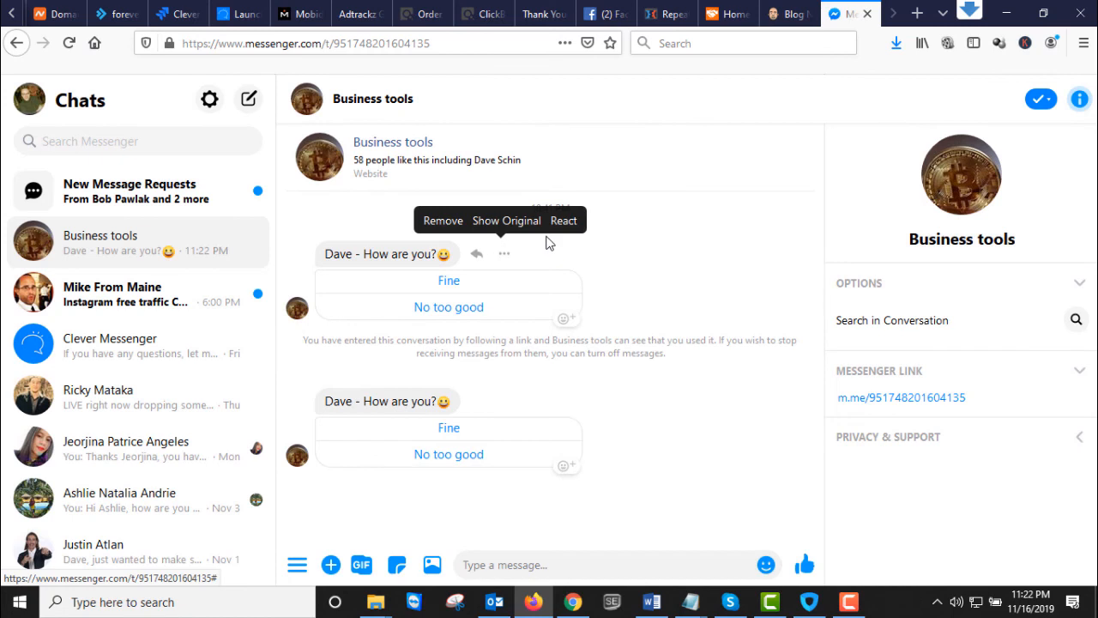
pyautogui.click(443, 225)
pyautogui.click(674, 305)
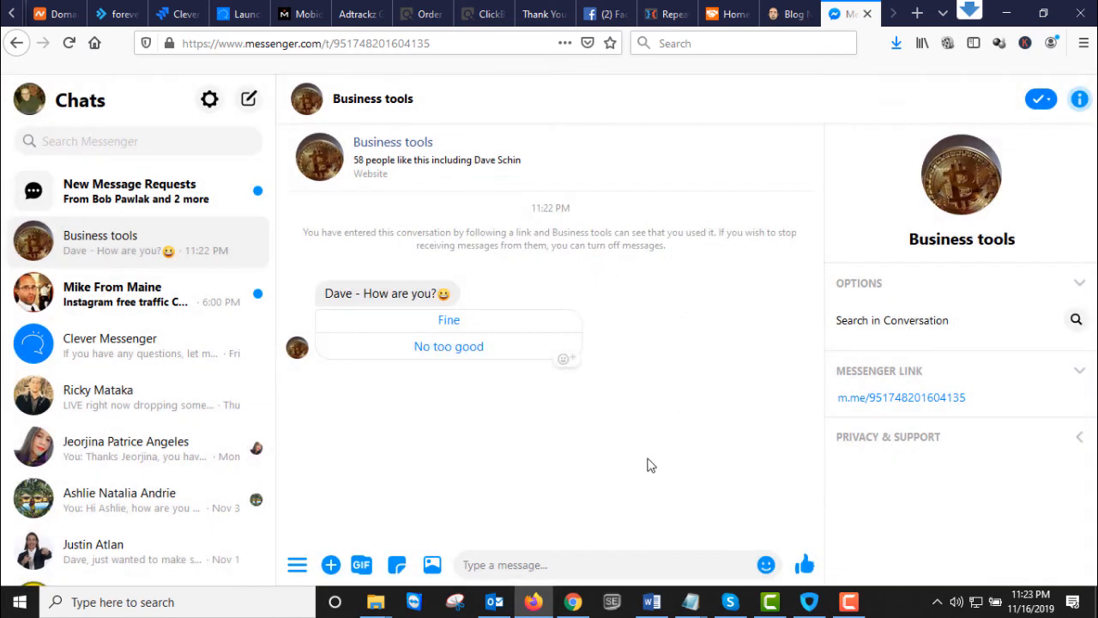
pyautogui.click(453, 330)
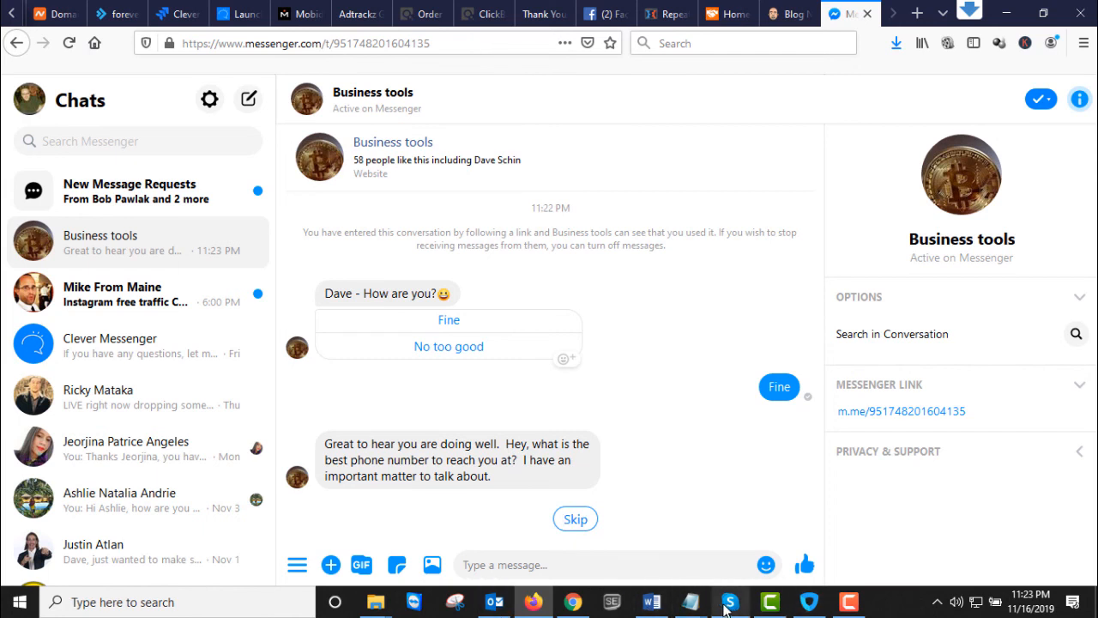
# Switch to Chrome and review the keyword, M.me link and API action triggers of the card.
pyautogui.click(570, 603)
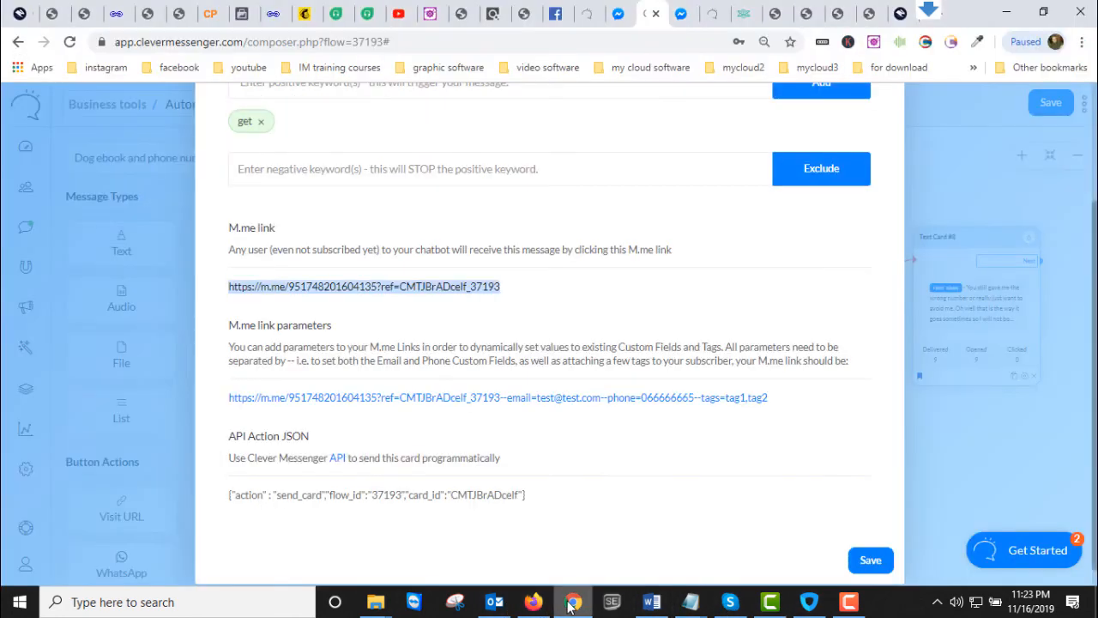
pyautogui.scroll(2, 573, 412)
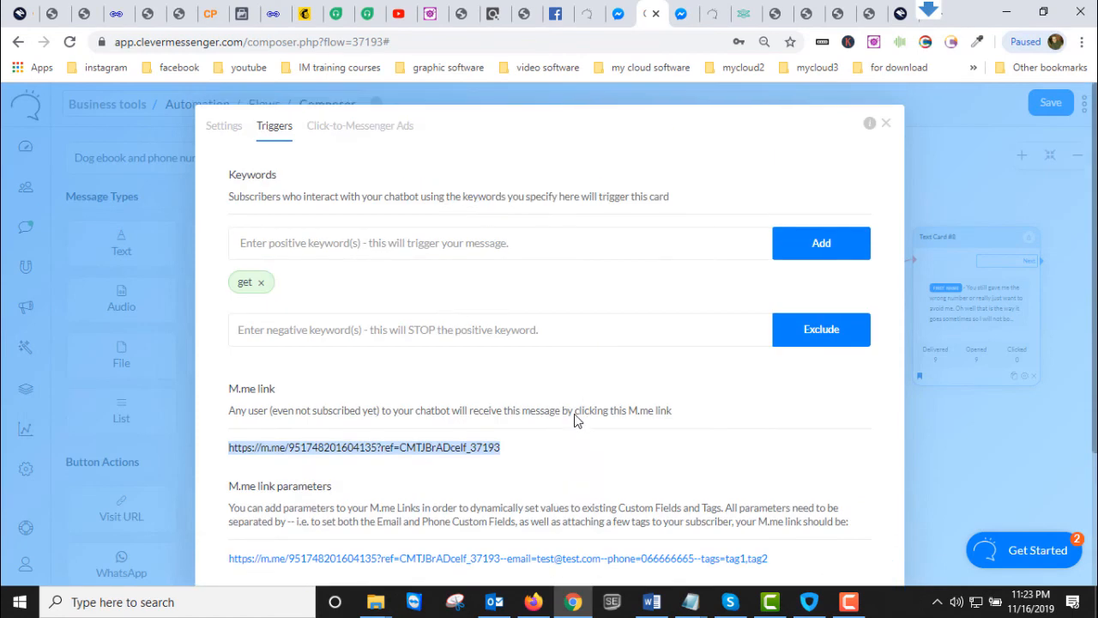
pyautogui.scroll(-2, 575, 420)
pyautogui.scroll(2, 579, 436)
# Return to Firefox and remove the bot's new phone number request from the Business tools conversation.
pyautogui.click(573, 604)
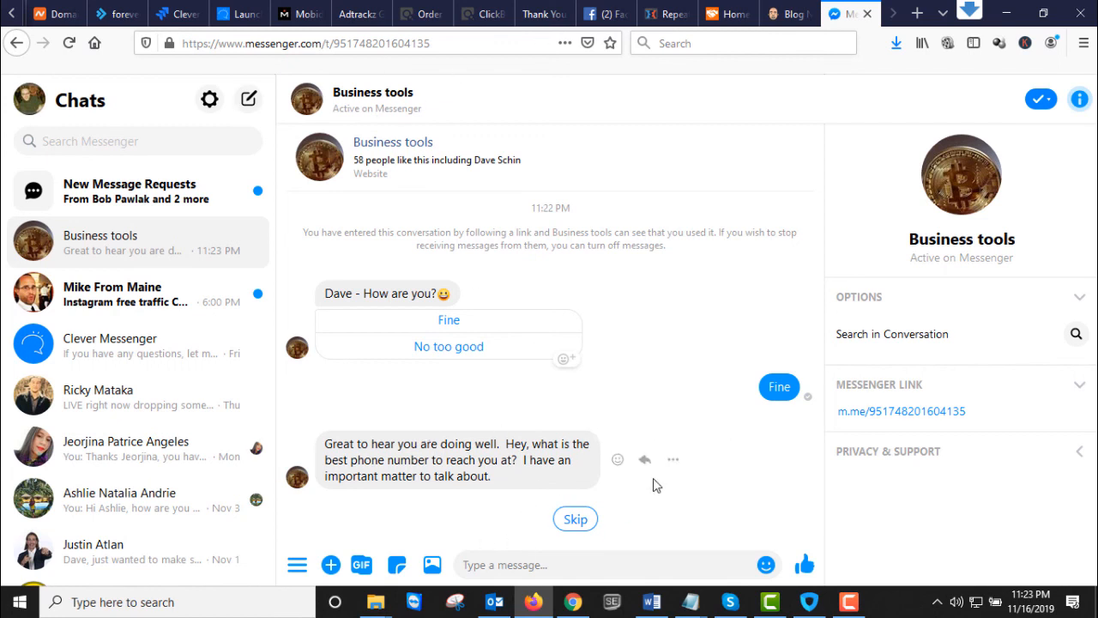
pyautogui.click(673, 459)
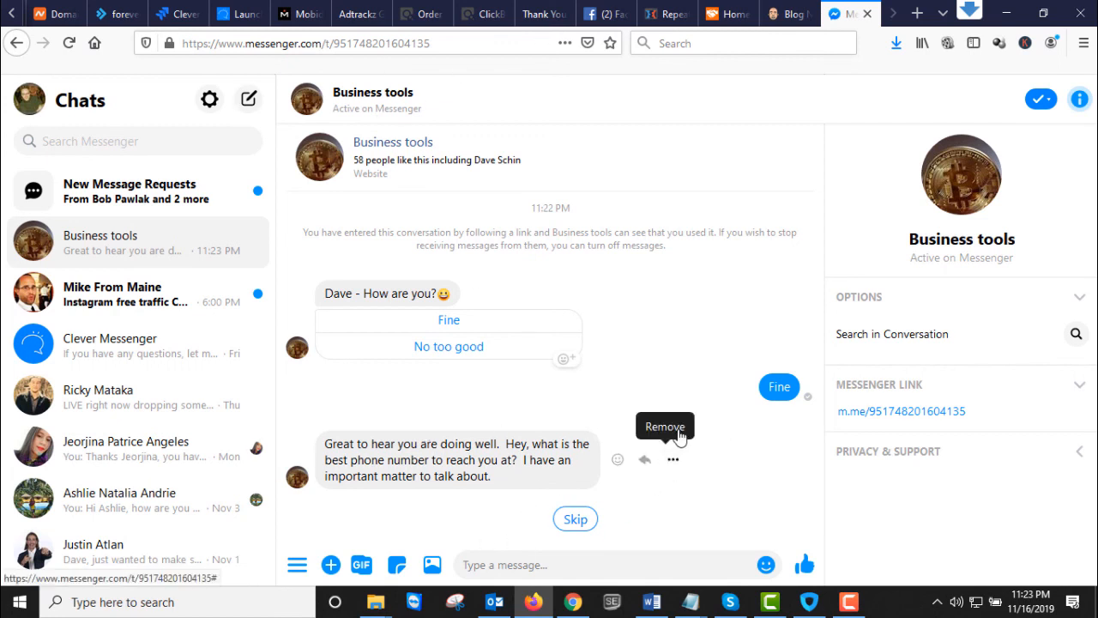
pyautogui.click(666, 431)
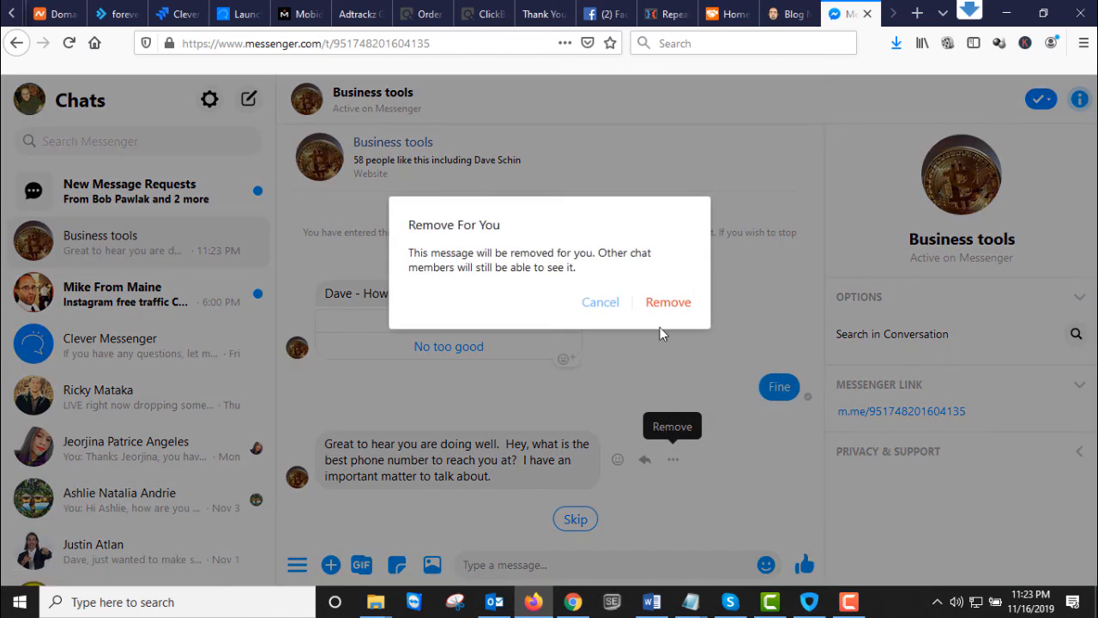
pyautogui.click(668, 302)
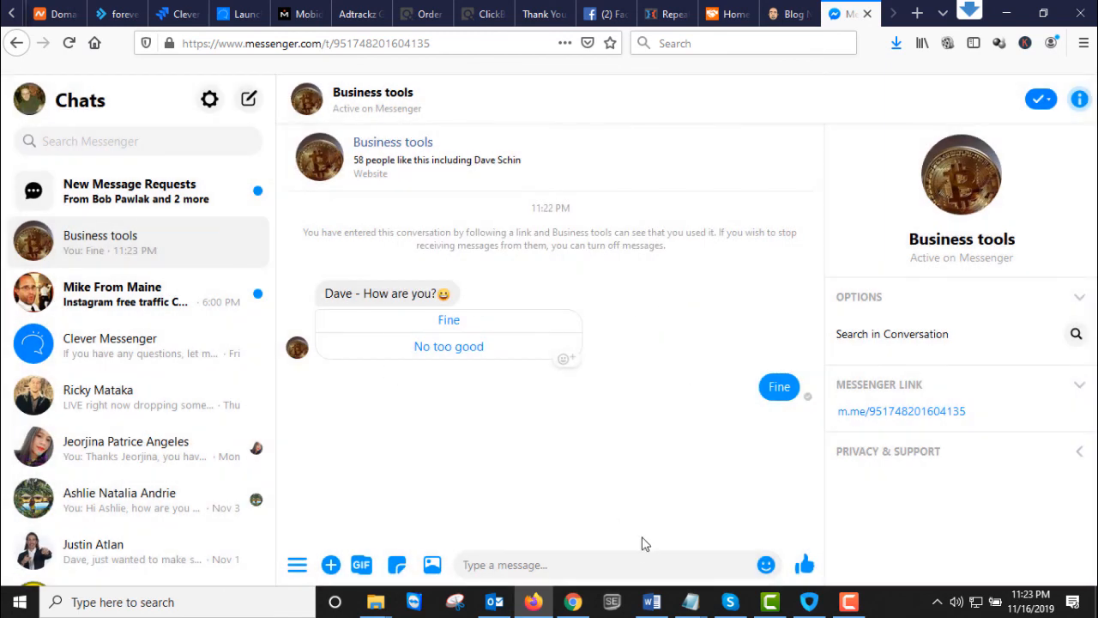
# Copy the web address of the Business tools Messenger conversation.
pyautogui.moveTo(579, 605)
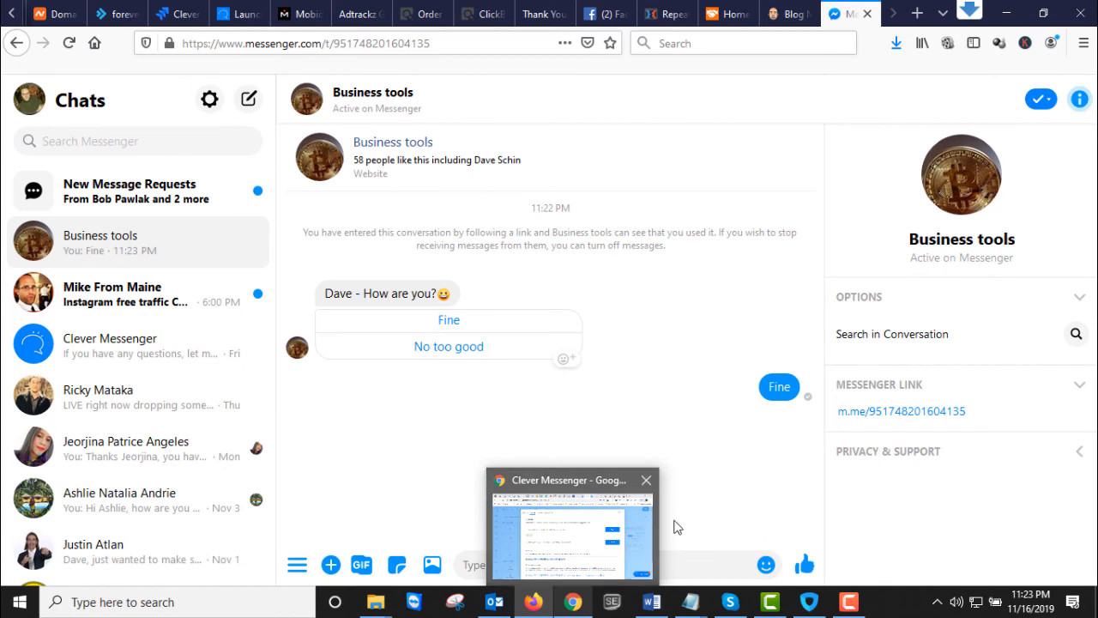
pyautogui.click(429, 42)
pyautogui.hotkey('ctrl', 'c')
pyautogui.rightClick(404, 32)
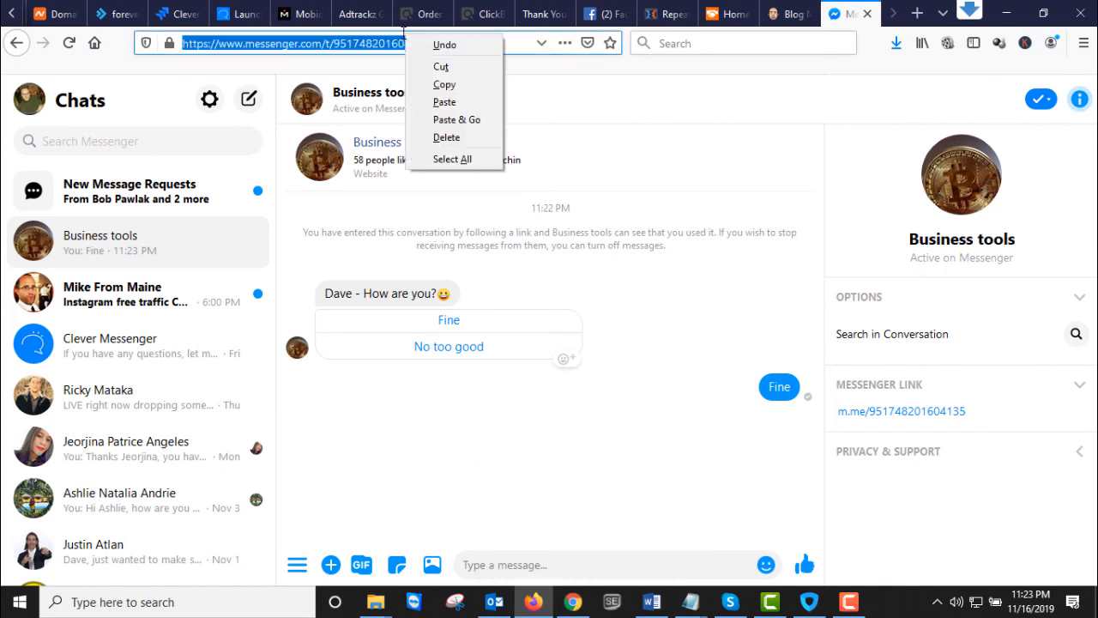
pyautogui.click(437, 84)
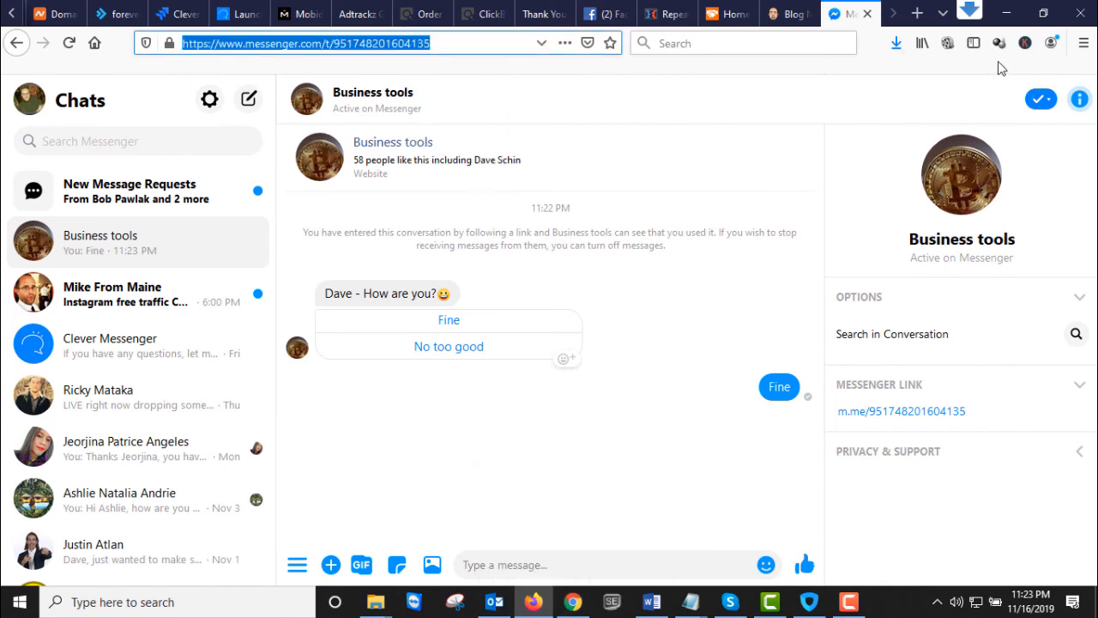
# Open a private Firefox window and load the copied conversation address, leaving the login fields empty.
pyautogui.click(1084, 42)
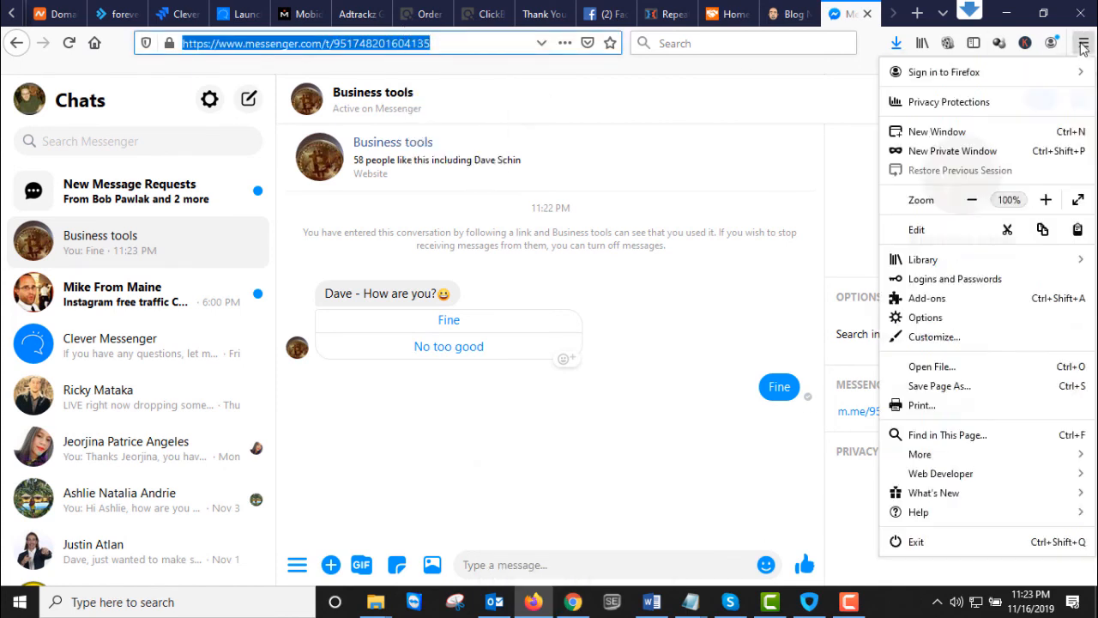
pyautogui.click(947, 151)
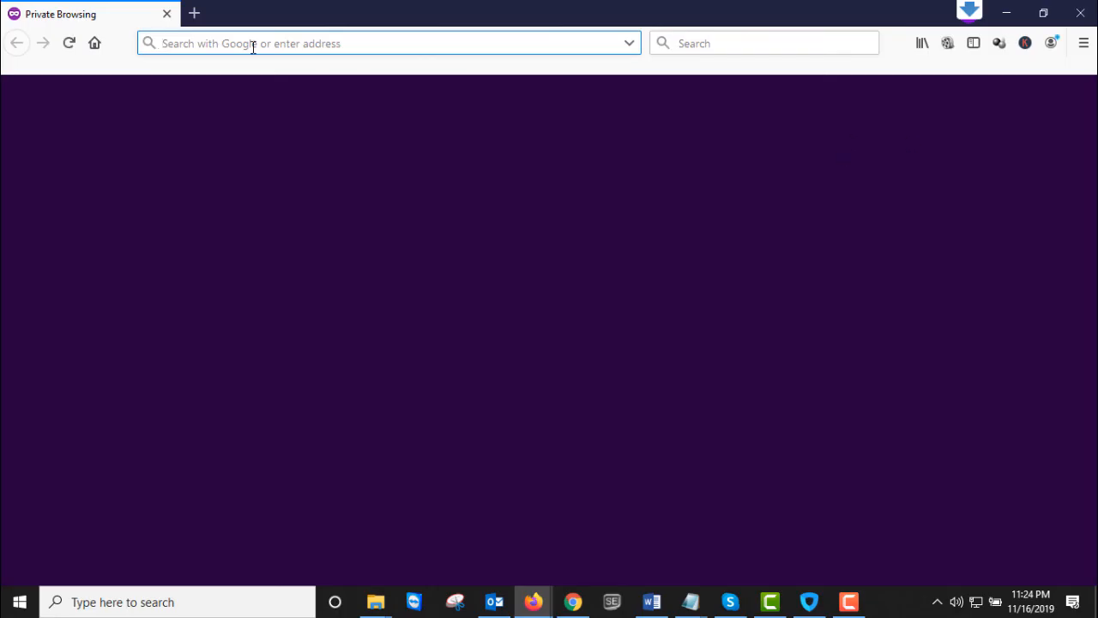
pyautogui.rightClick(254, 45)
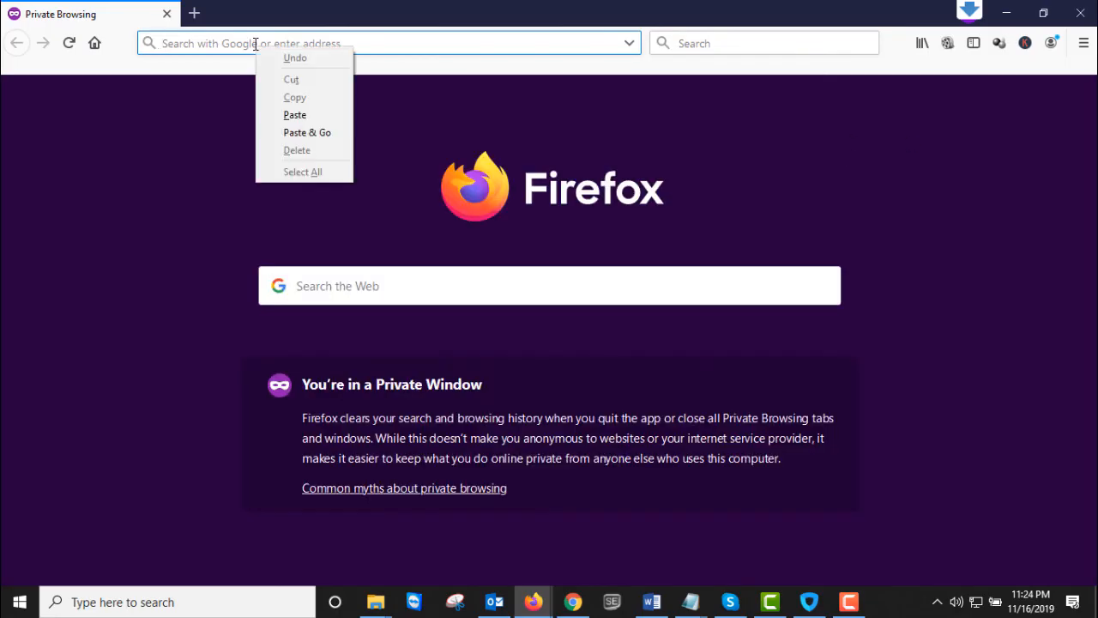
pyautogui.click(284, 135)
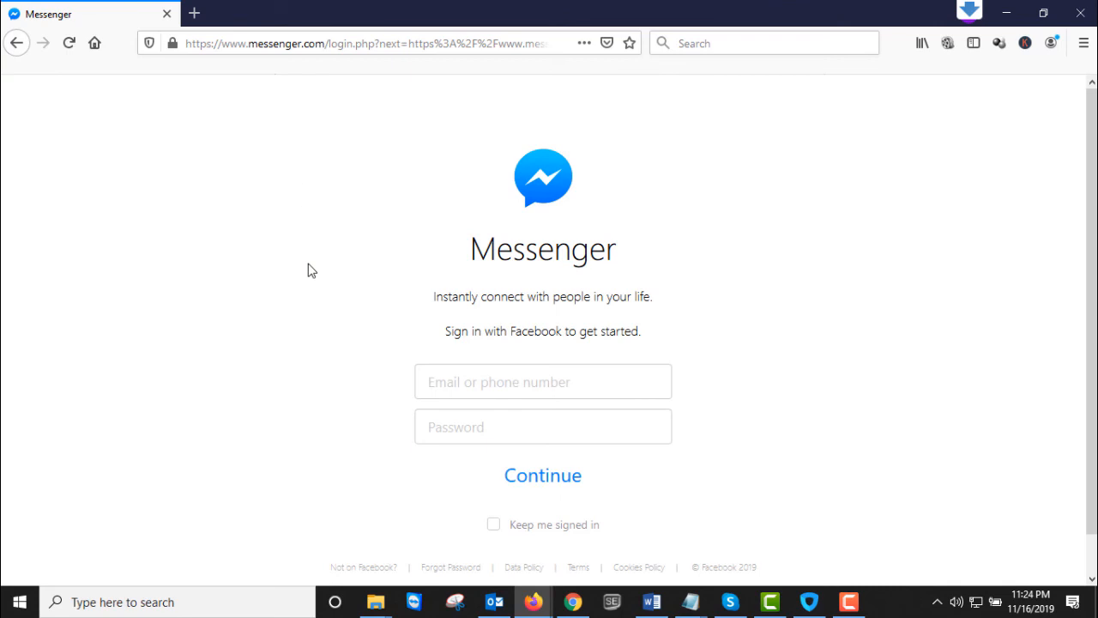
pyautogui.click(535, 379)
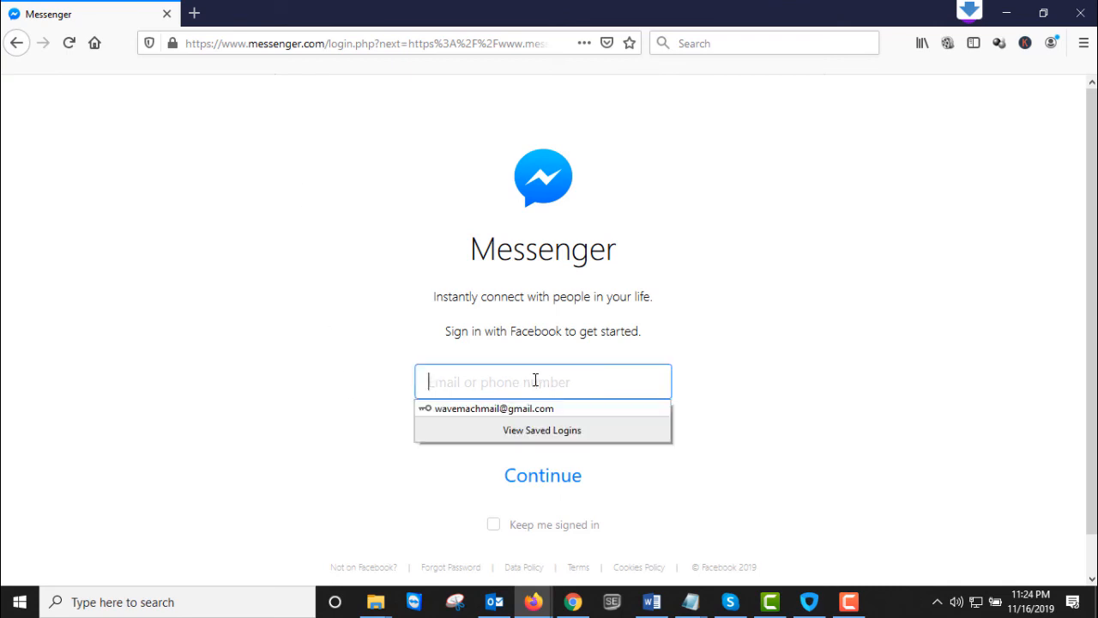
pyautogui.click(263, 340)
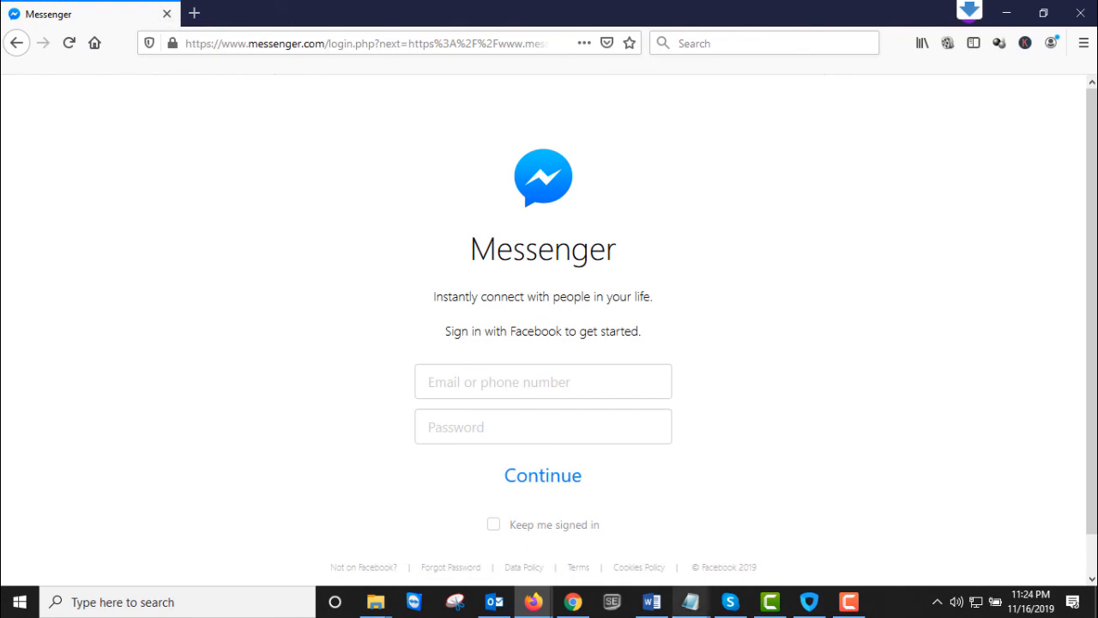
# Close the private Firefox window and switch to the Business tools dashboard in Chrome.
pyautogui.click(166, 18)
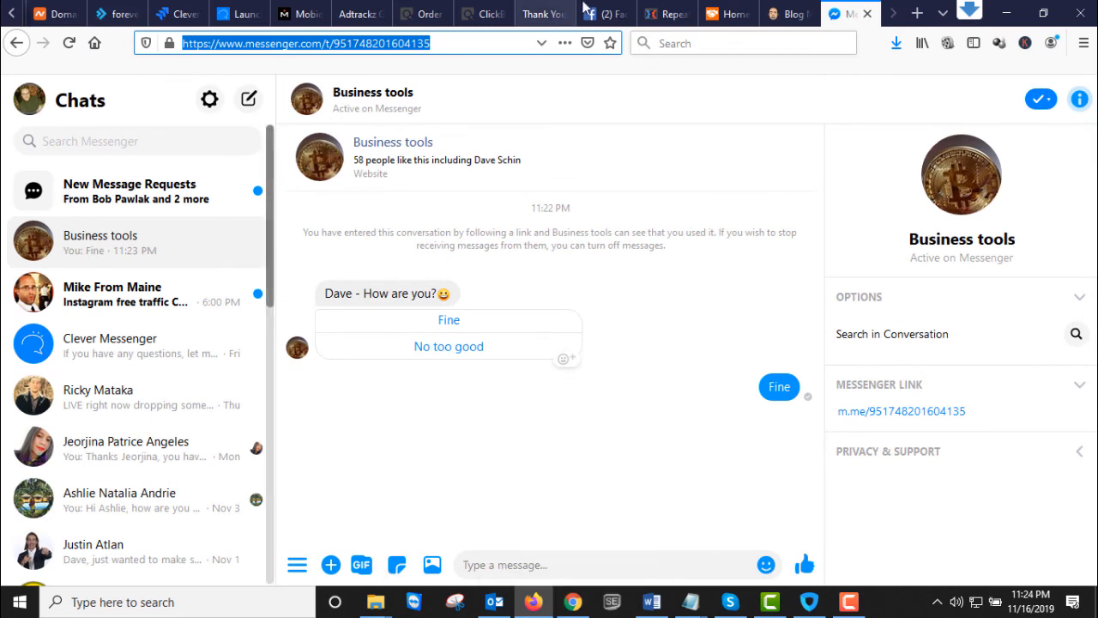
pyautogui.click(574, 603)
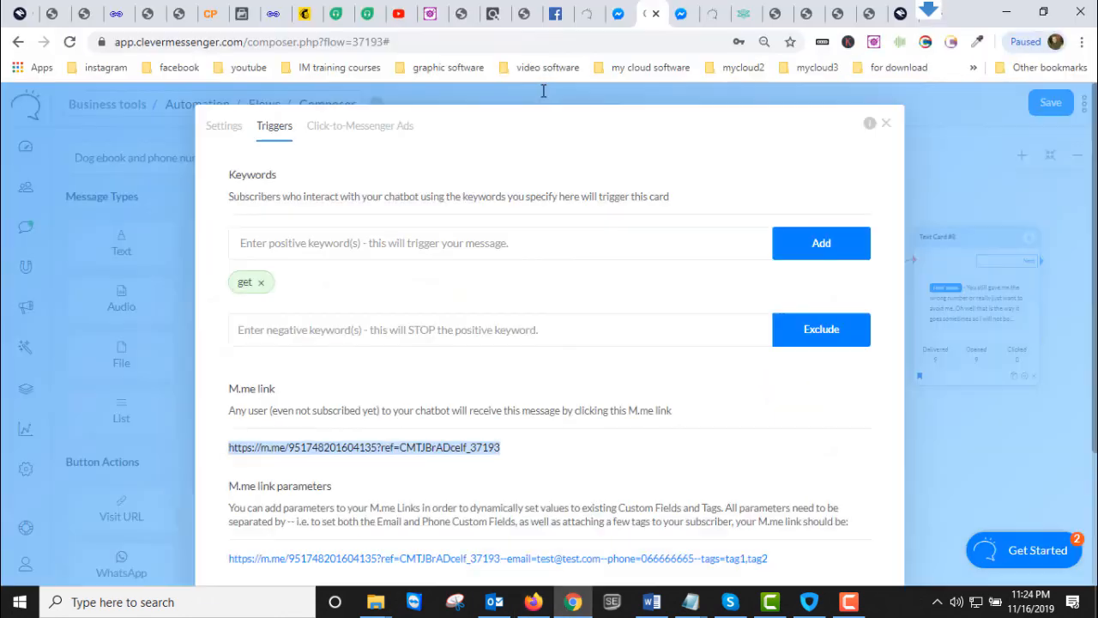
pyautogui.click(583, 19)
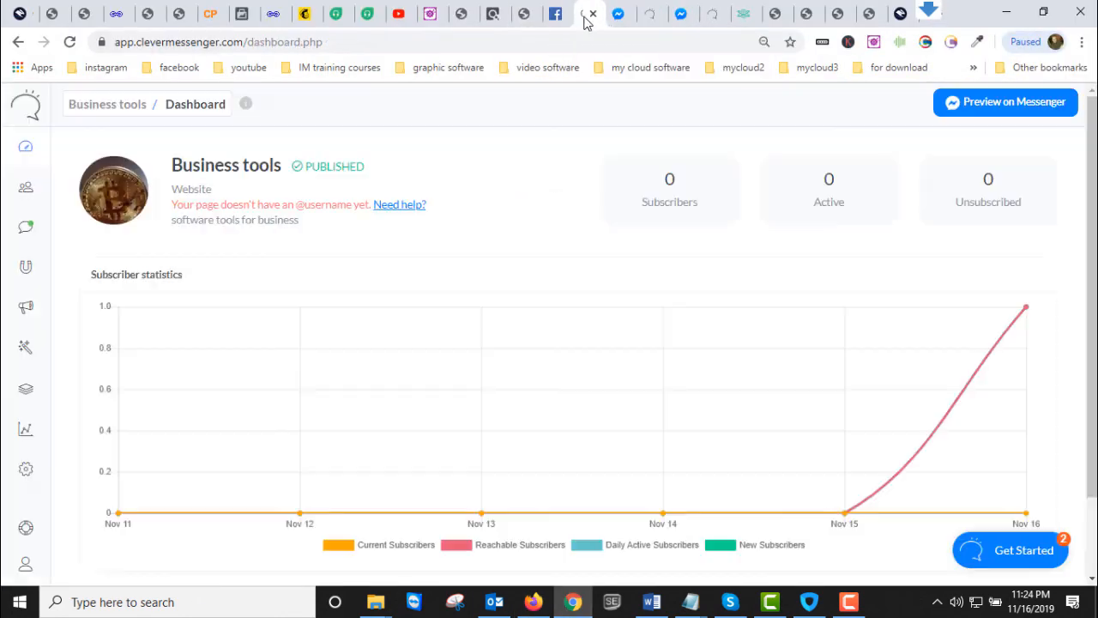
# Open the "For convertri webpage" customer chat widget for editing and close the chatbot basics checklist.
pyautogui.click(26, 274)
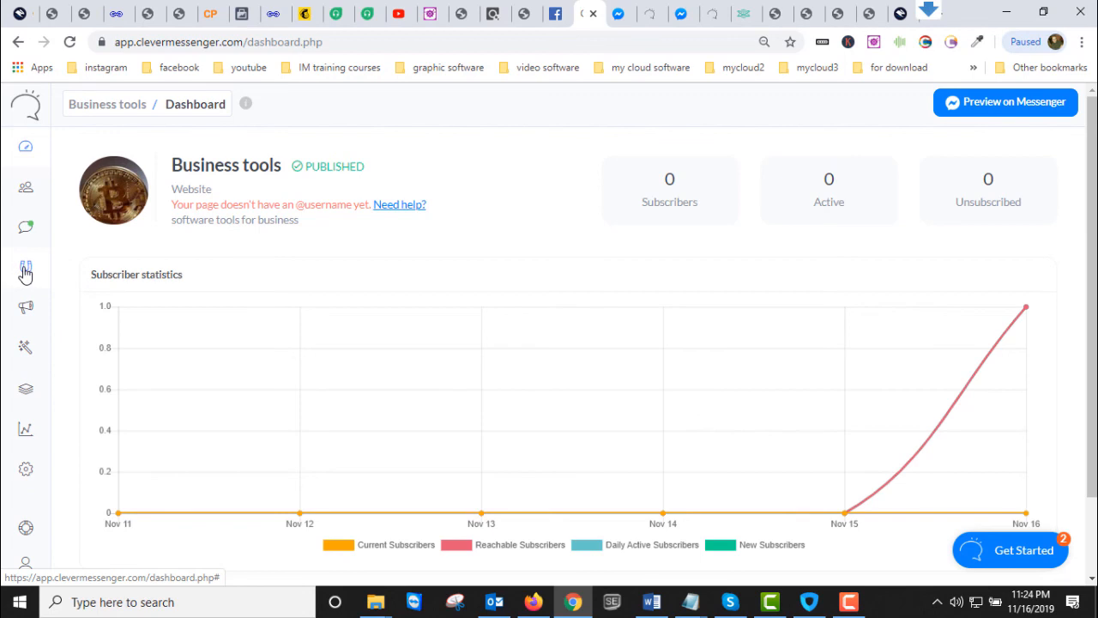
pyautogui.click(25, 272)
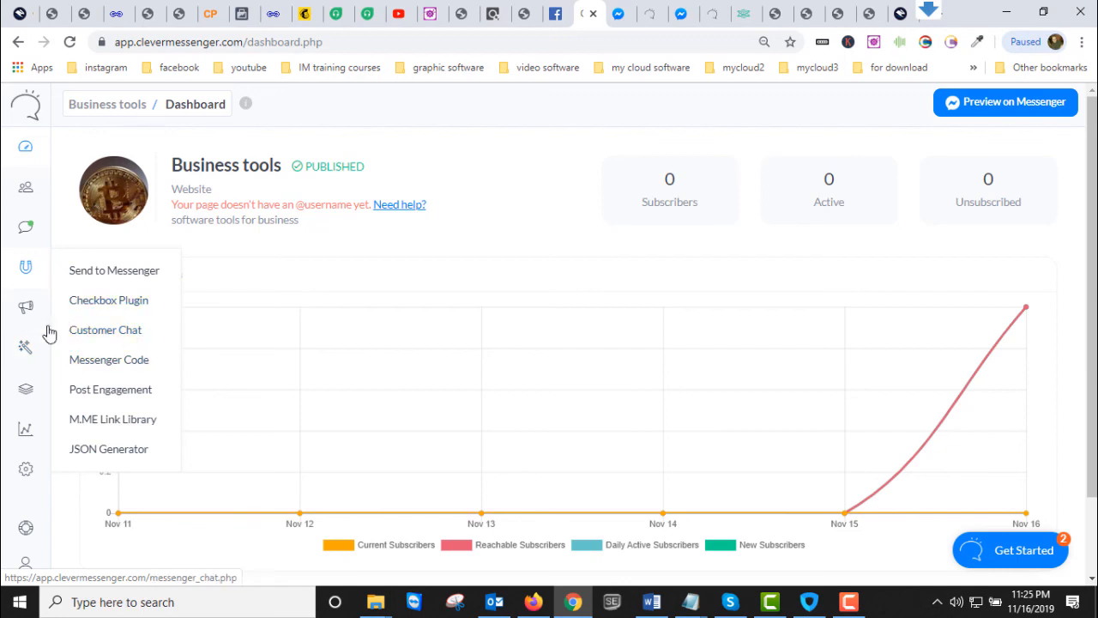
pyautogui.click(129, 341)
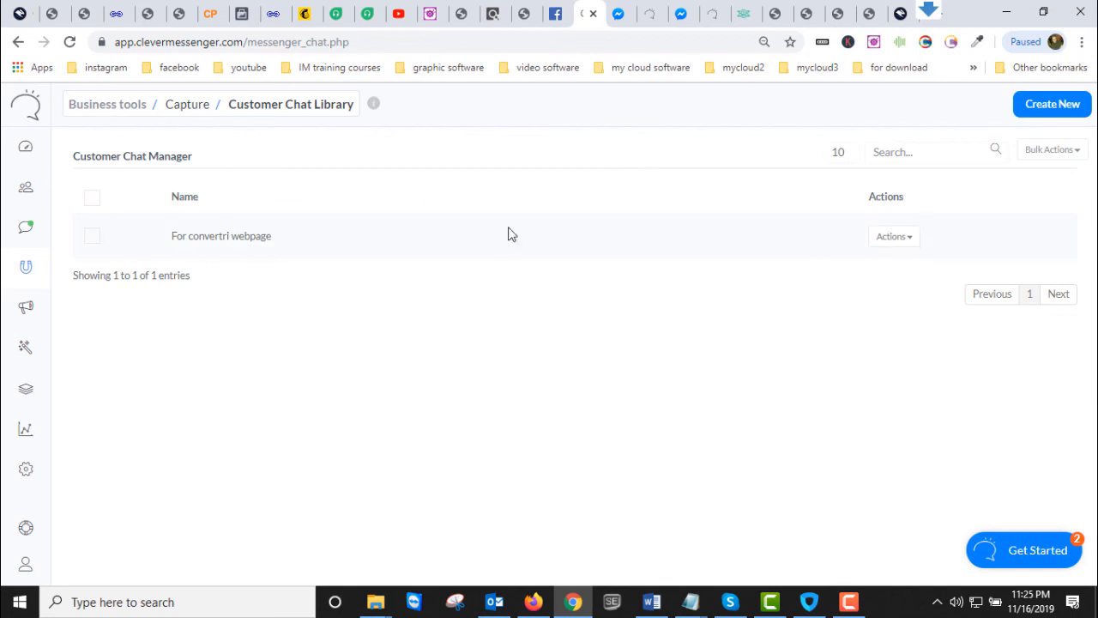
pyautogui.click(913, 240)
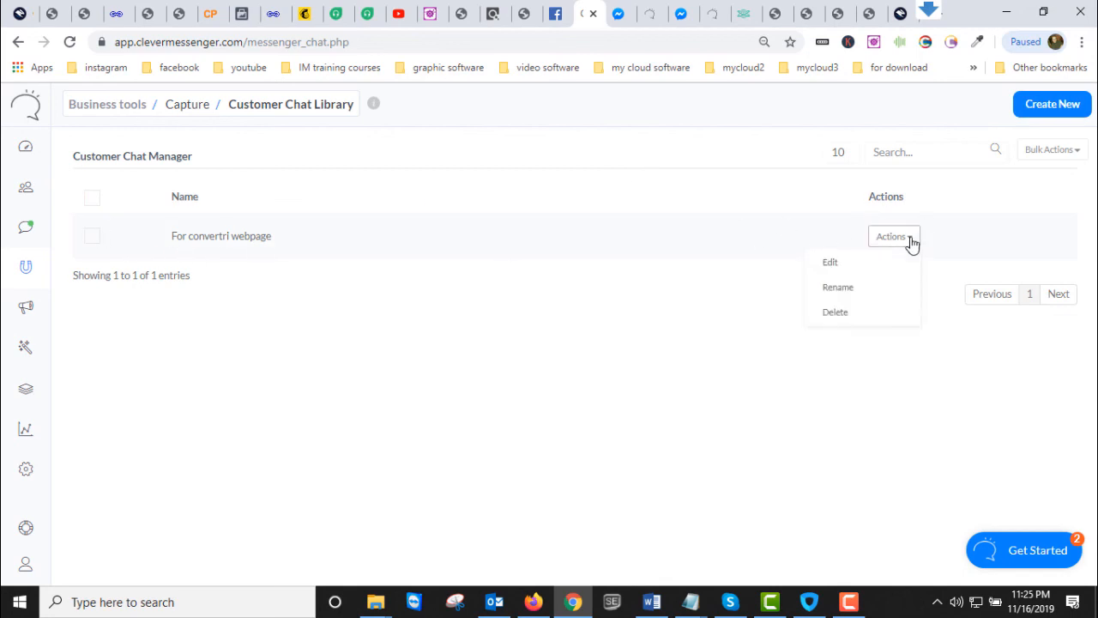
pyautogui.click(833, 265)
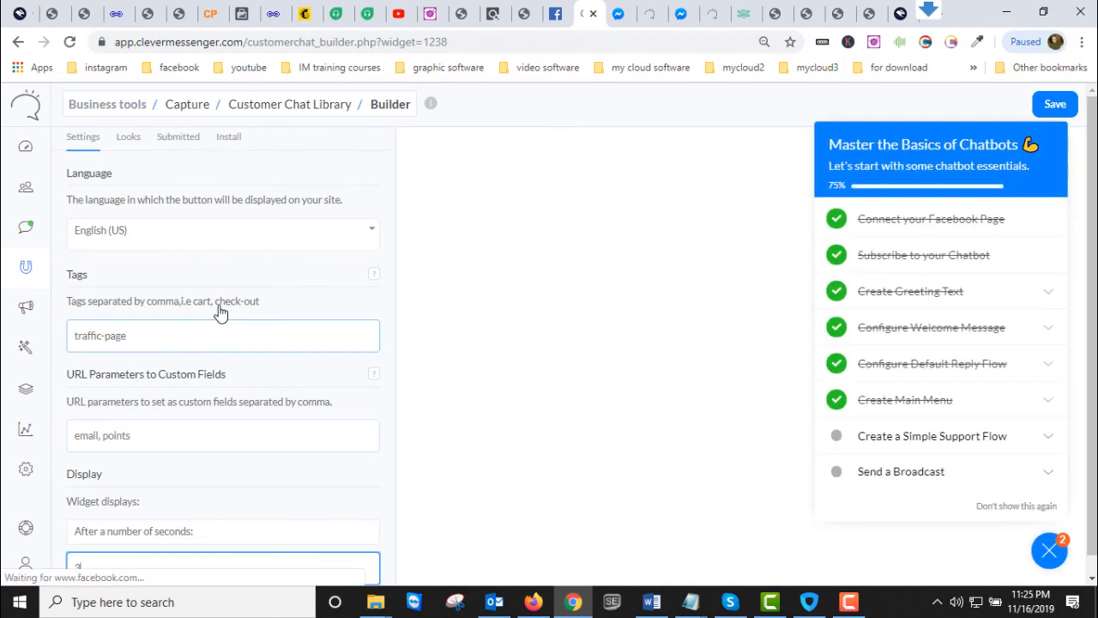
pyautogui.click(1055, 553)
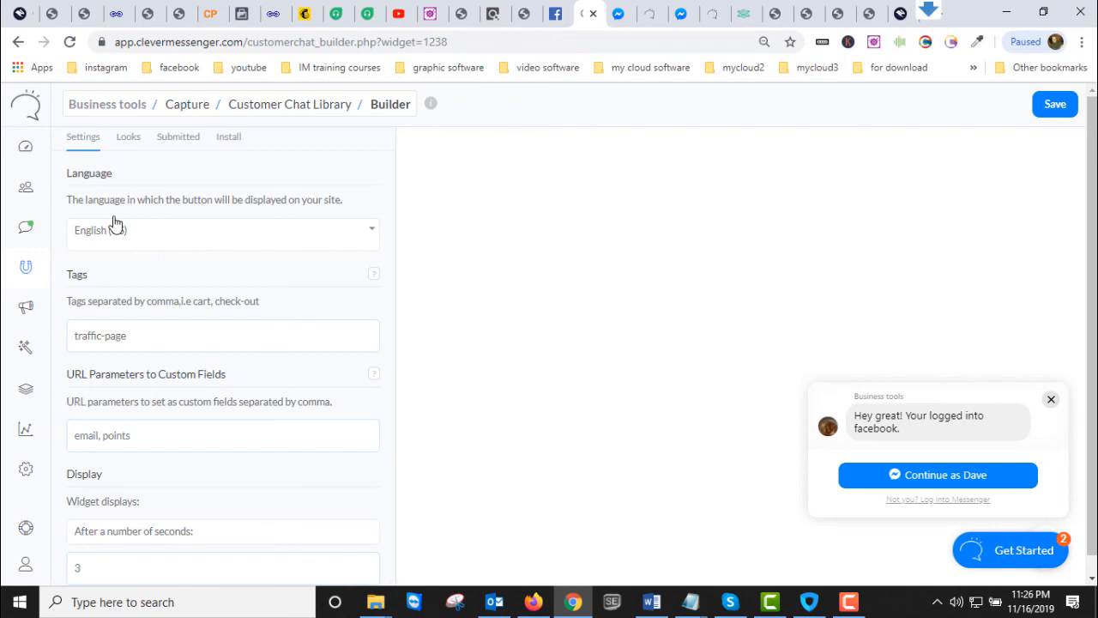
# Examine the chat widget's URL parameters, display timing choices, repeat-visitor options and device settings.
pyautogui.scroll(-2, 183, 277)
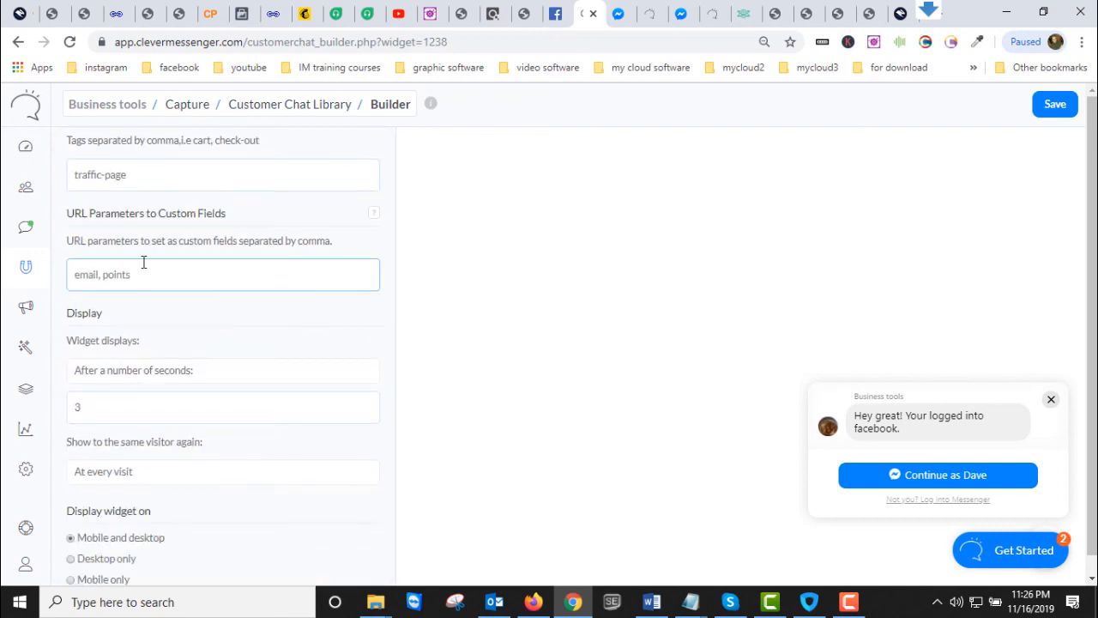
pyautogui.click(73, 277)
pyautogui.click(59, 282)
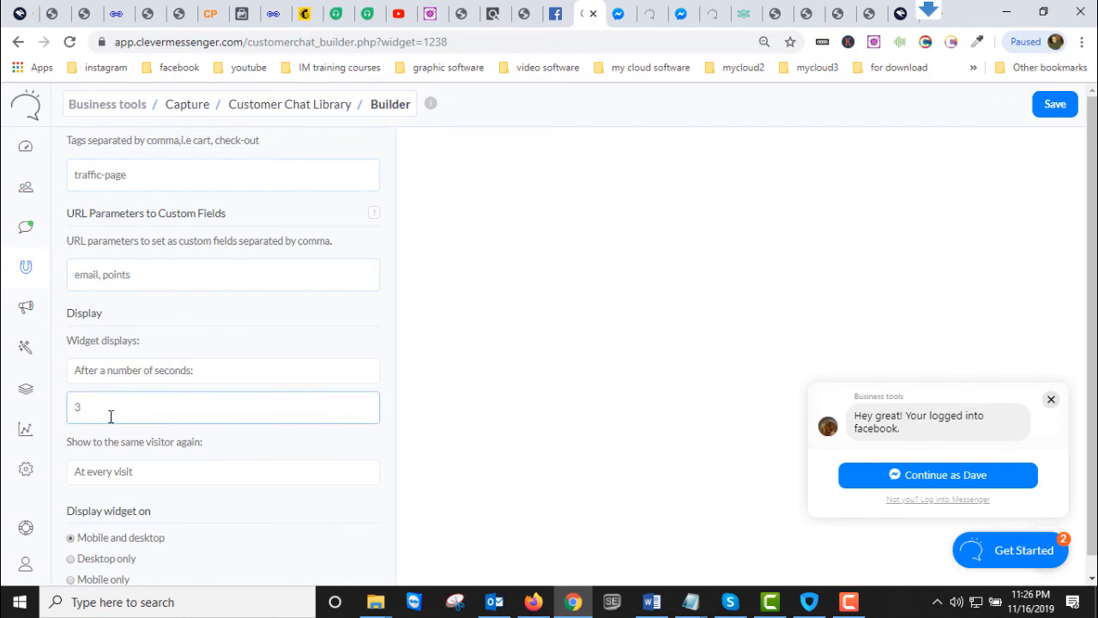
pyautogui.scroll(-1, 171, 355)
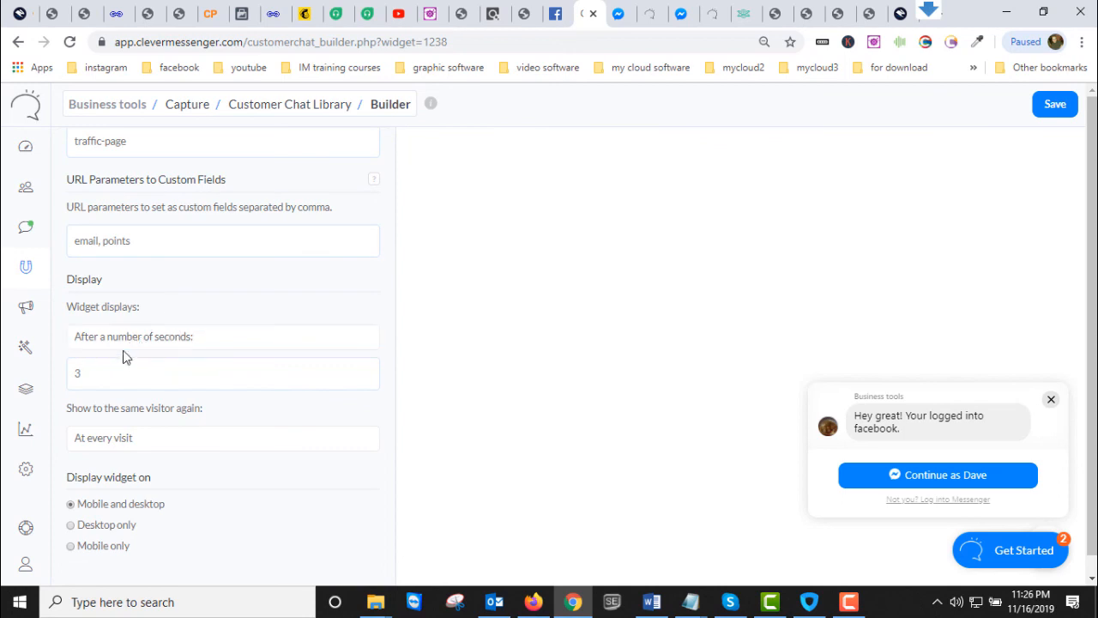
pyautogui.click(113, 372)
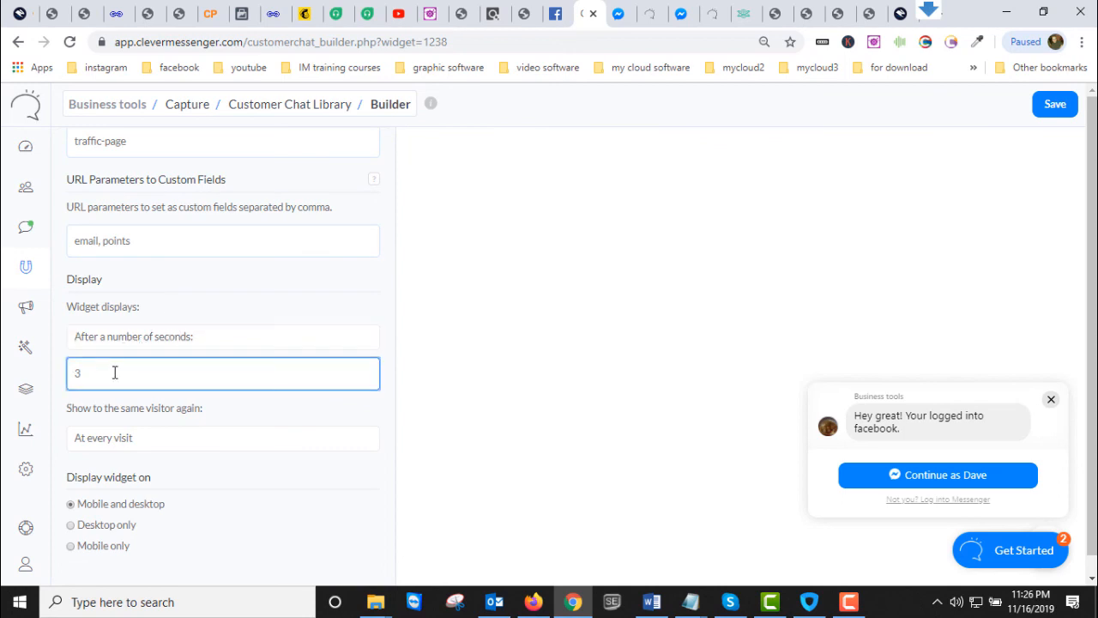
pyautogui.click(185, 339)
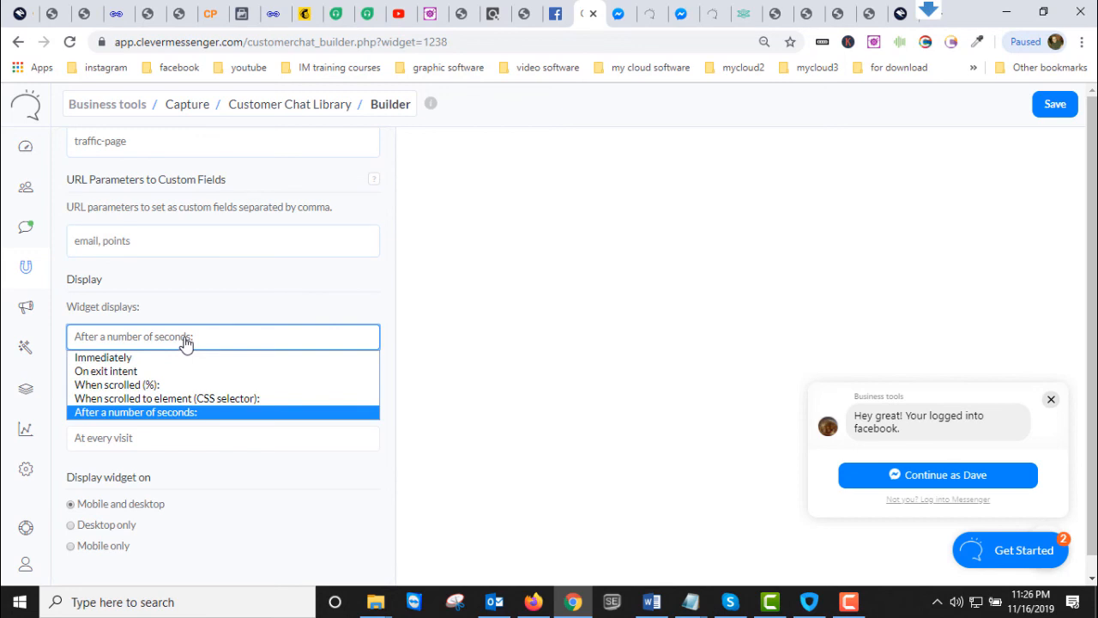
pyautogui.click(185, 339)
pyautogui.click(117, 376)
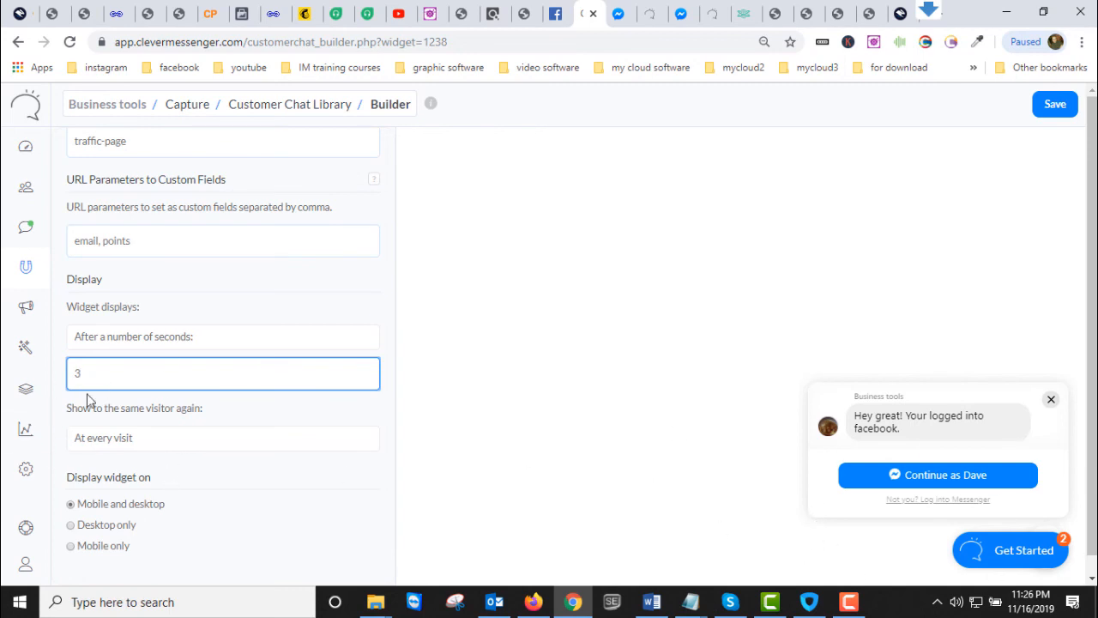
pyautogui.scroll(-1, 266, 502)
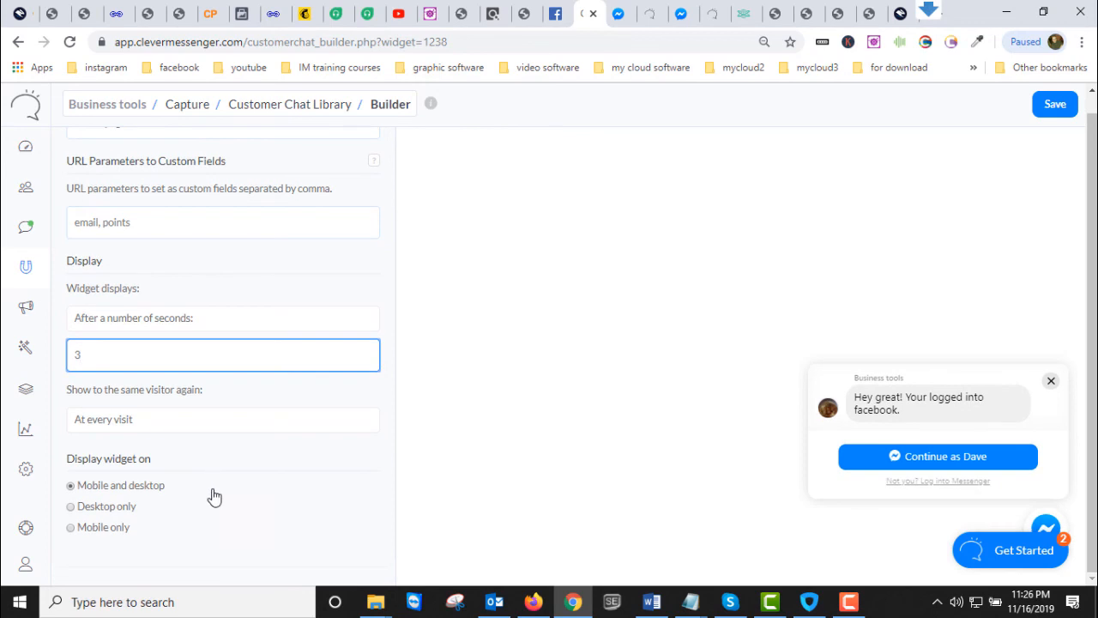
pyautogui.click(177, 434)
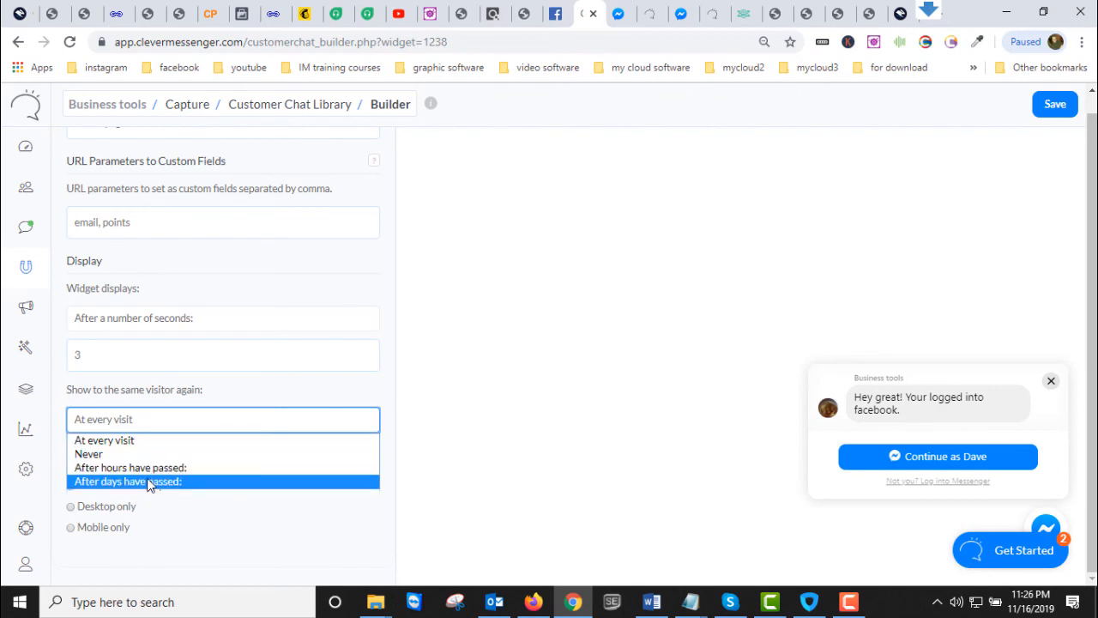
pyautogui.click(322, 393)
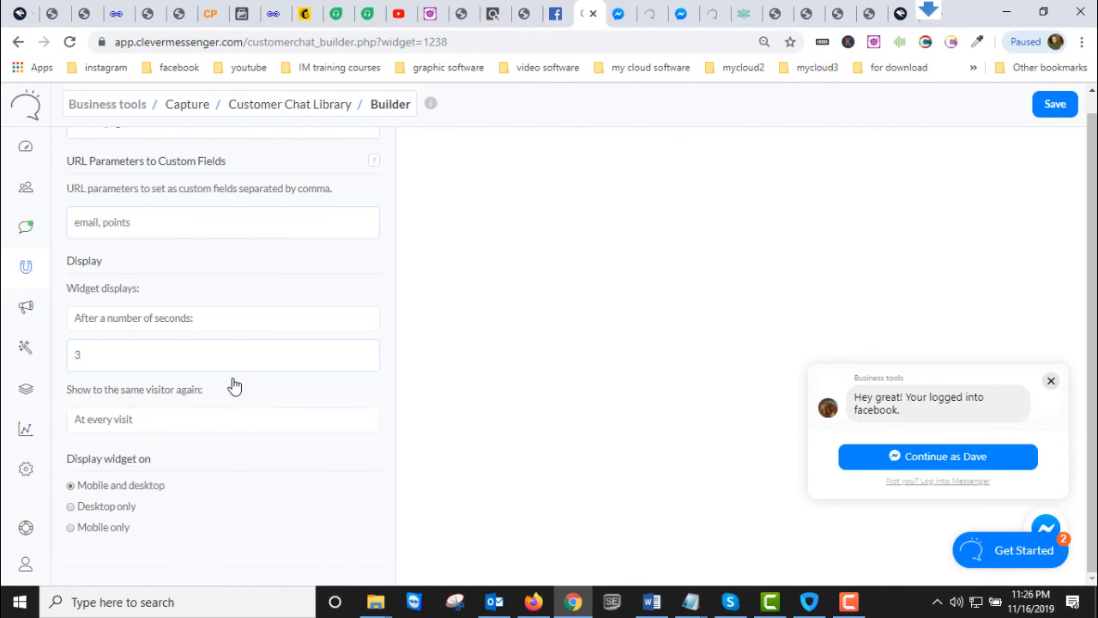
pyautogui.scroll(3, 249, 453)
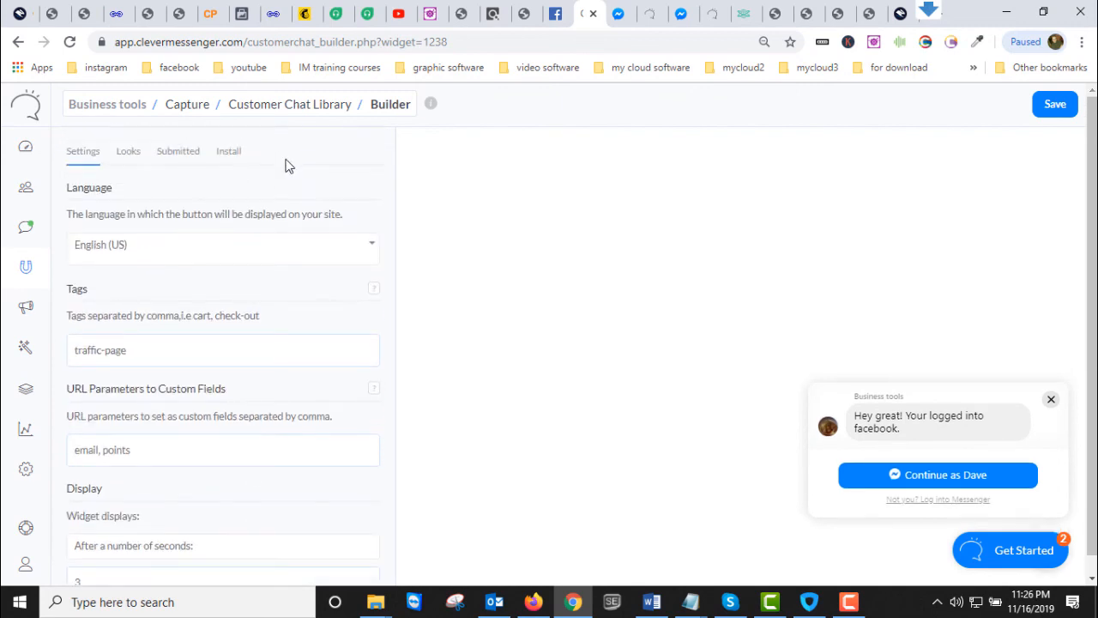
# Review the widget's loading state, color theme and greeting messages for logged-in and non-logged-in users.
pyautogui.click(128, 153)
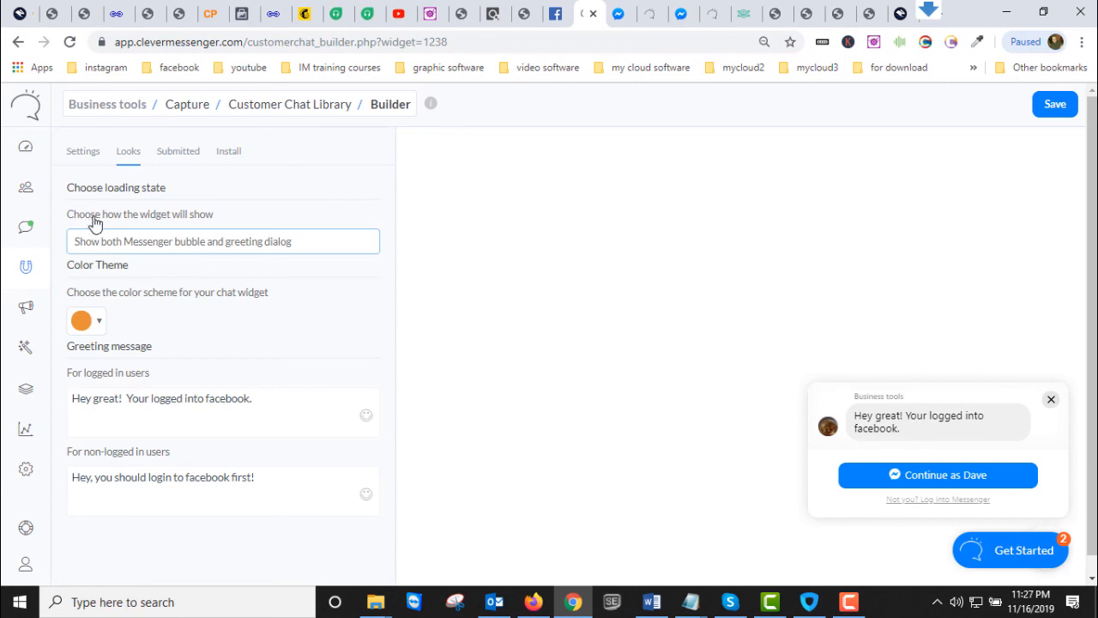
pyautogui.click(207, 249)
pyautogui.rightClick(207, 248)
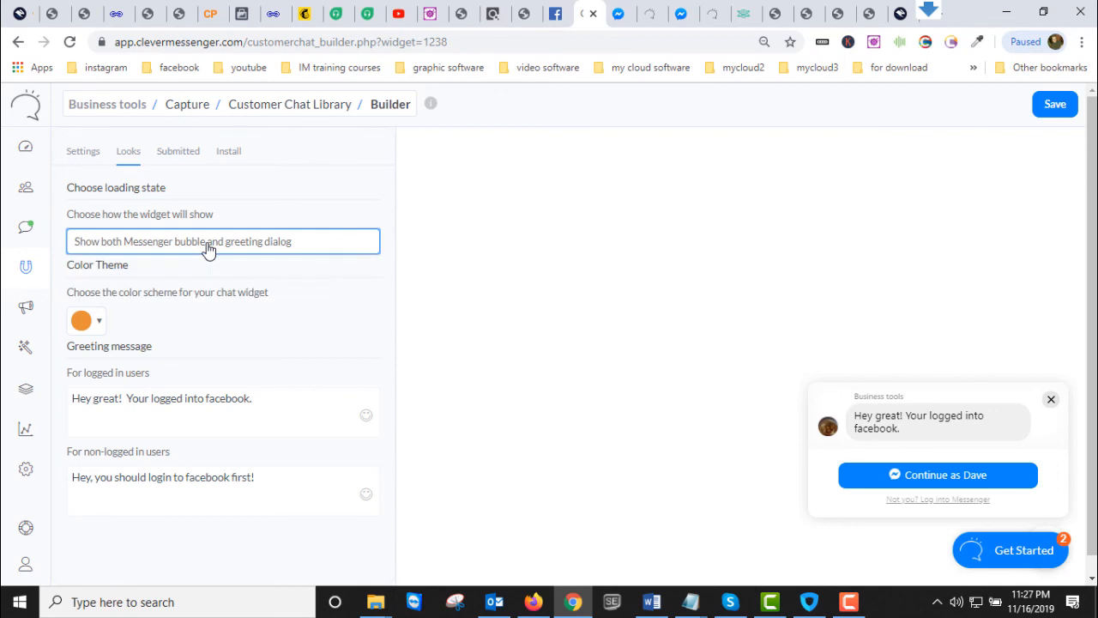
pyautogui.click(263, 248)
pyautogui.click(193, 249)
pyautogui.click(194, 248)
pyautogui.click(152, 486)
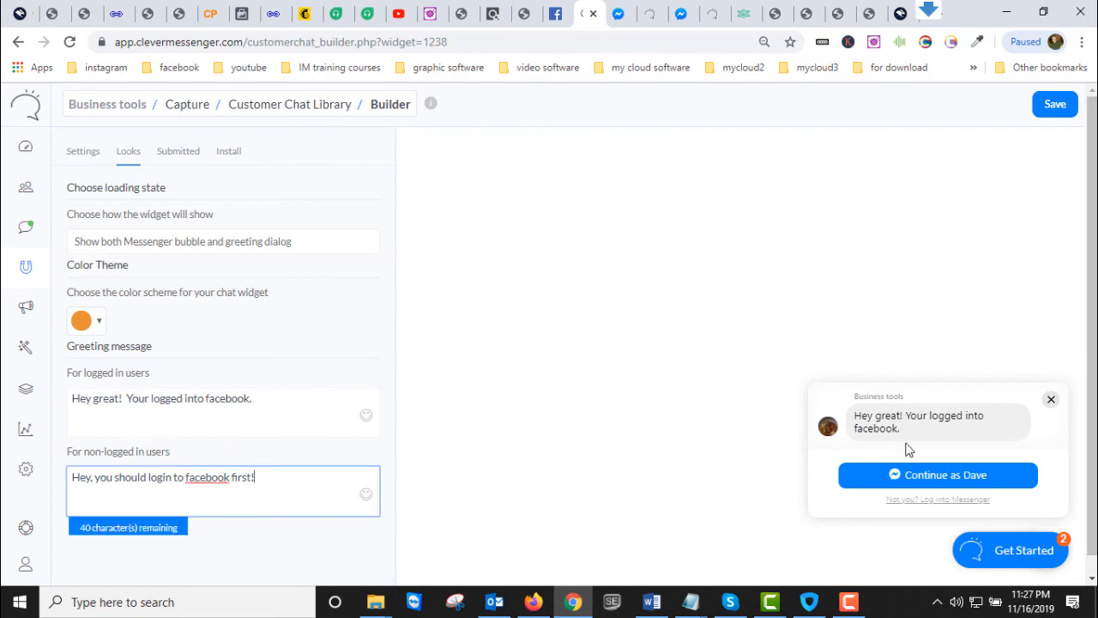
pyautogui.click(273, 412)
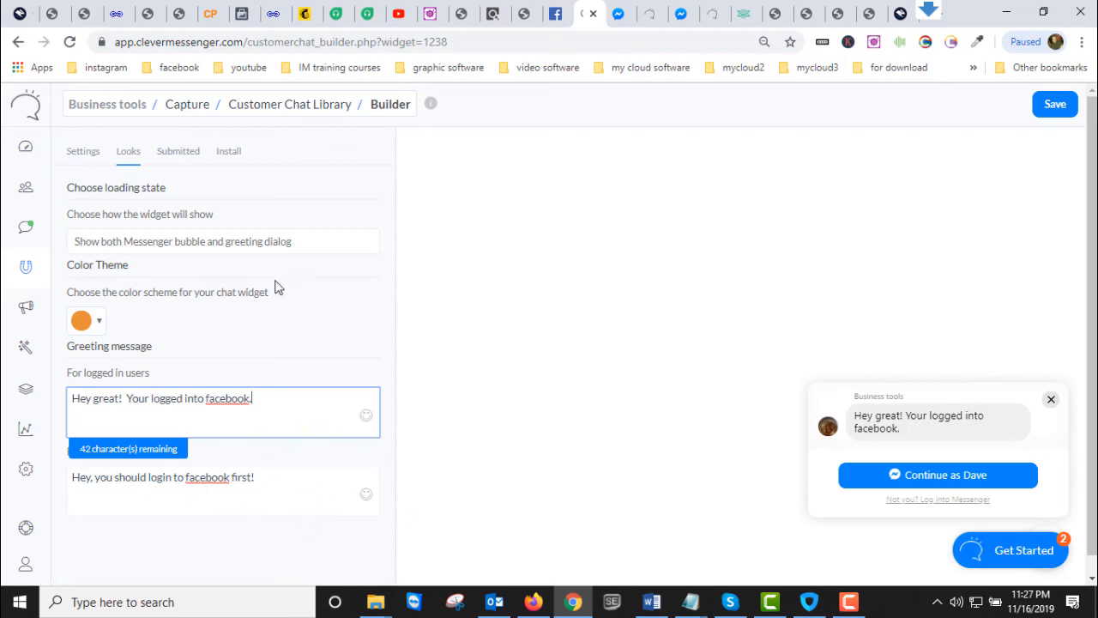
# Check the message type and the available flows for sending after the chat widget is submitted.
pyautogui.click(180, 156)
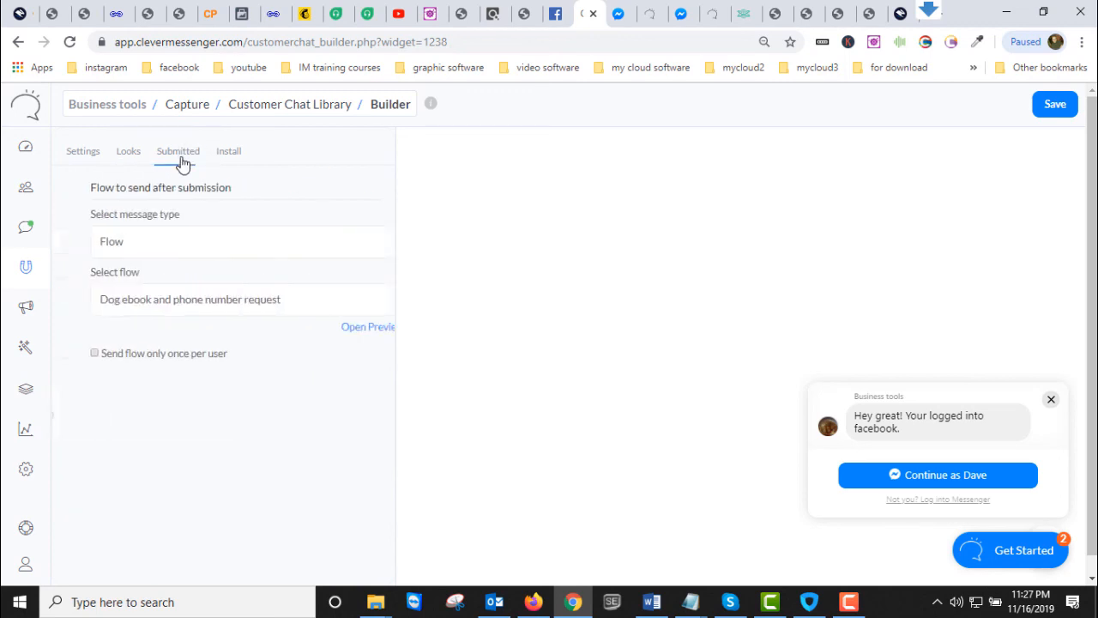
pyautogui.click(129, 249)
pyautogui.click(128, 249)
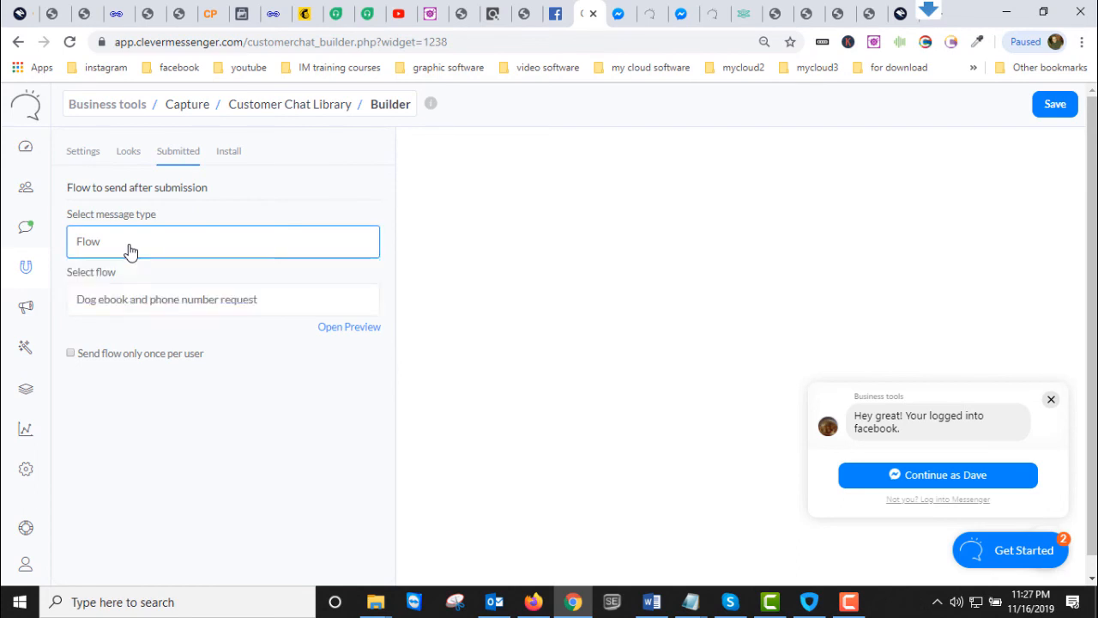
pyautogui.click(131, 246)
pyautogui.click(129, 245)
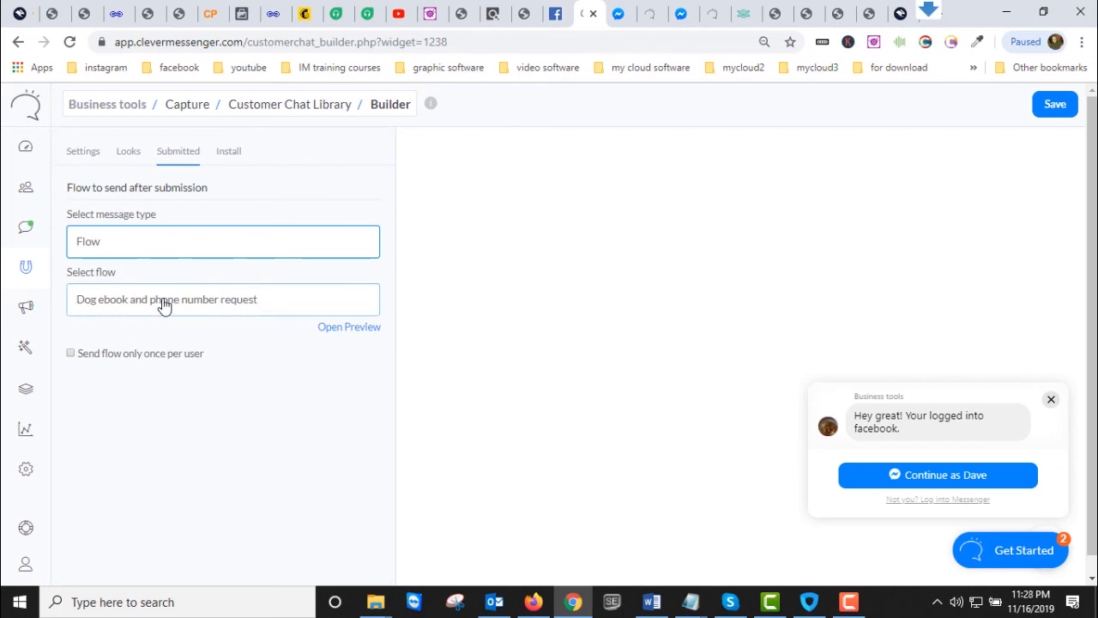
pyautogui.click(204, 314)
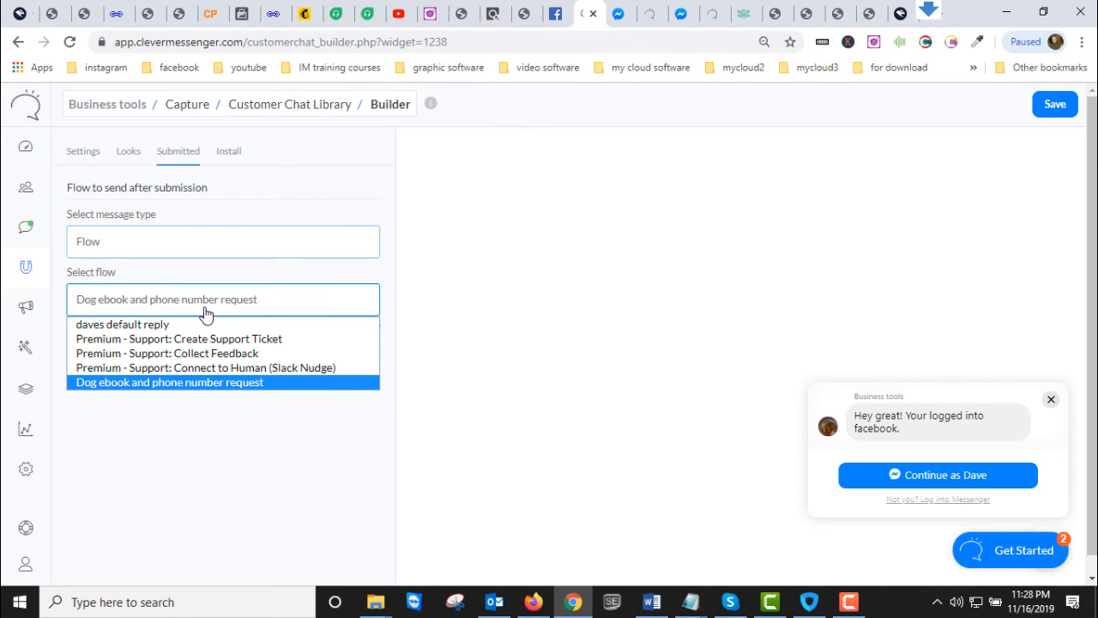
pyautogui.click(204, 314)
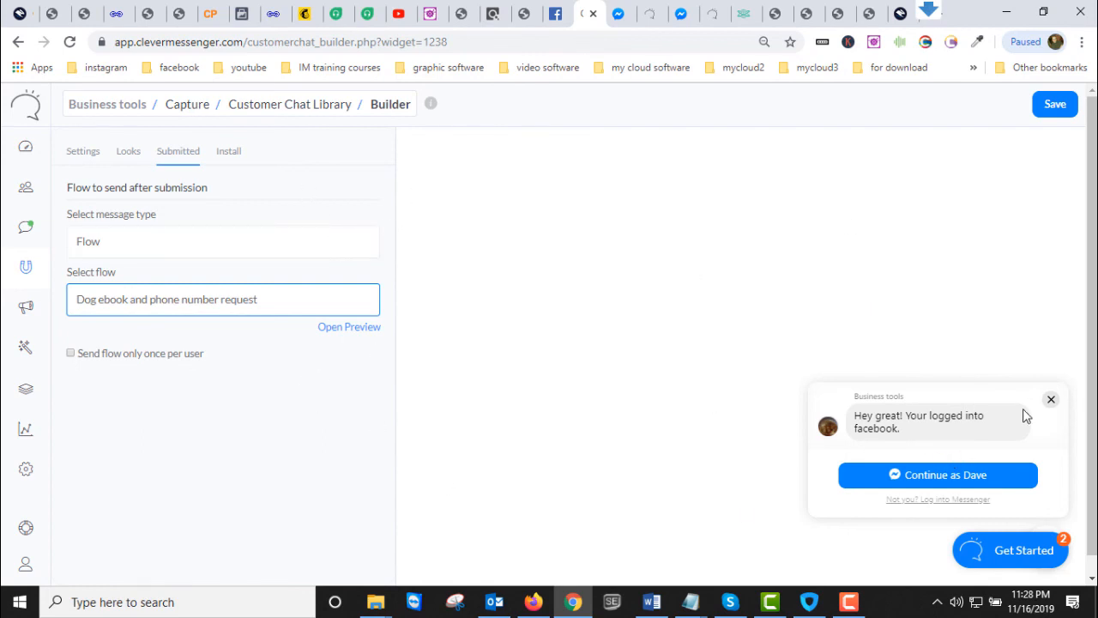
# Check the widget's code snippet section, return to its general settings and save the customer chat widget.
pyautogui.click(238, 158)
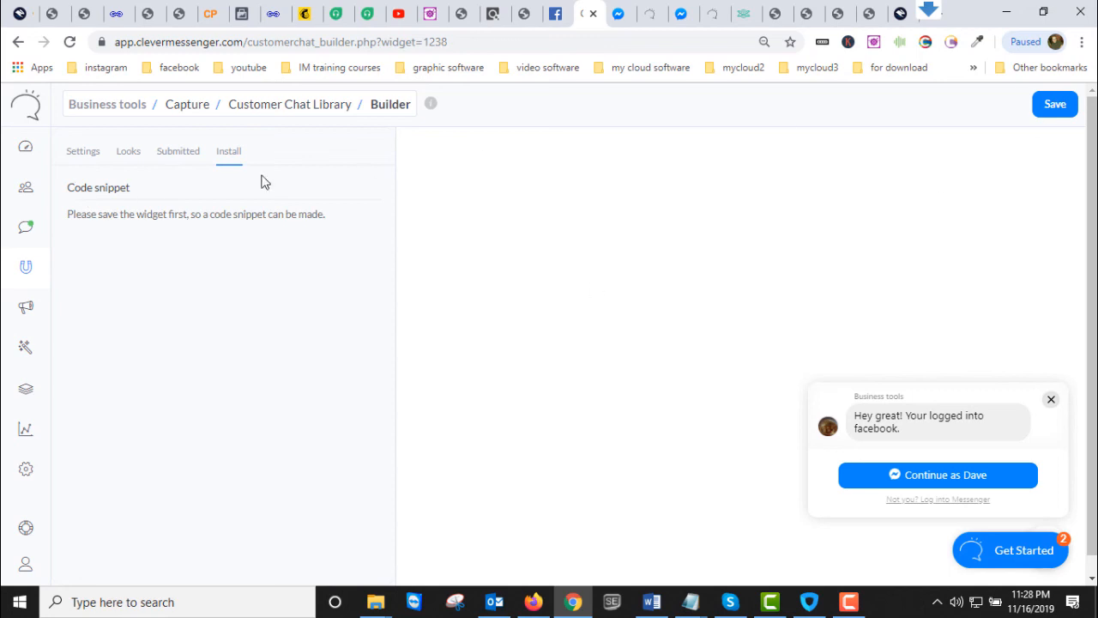
pyautogui.click(195, 161)
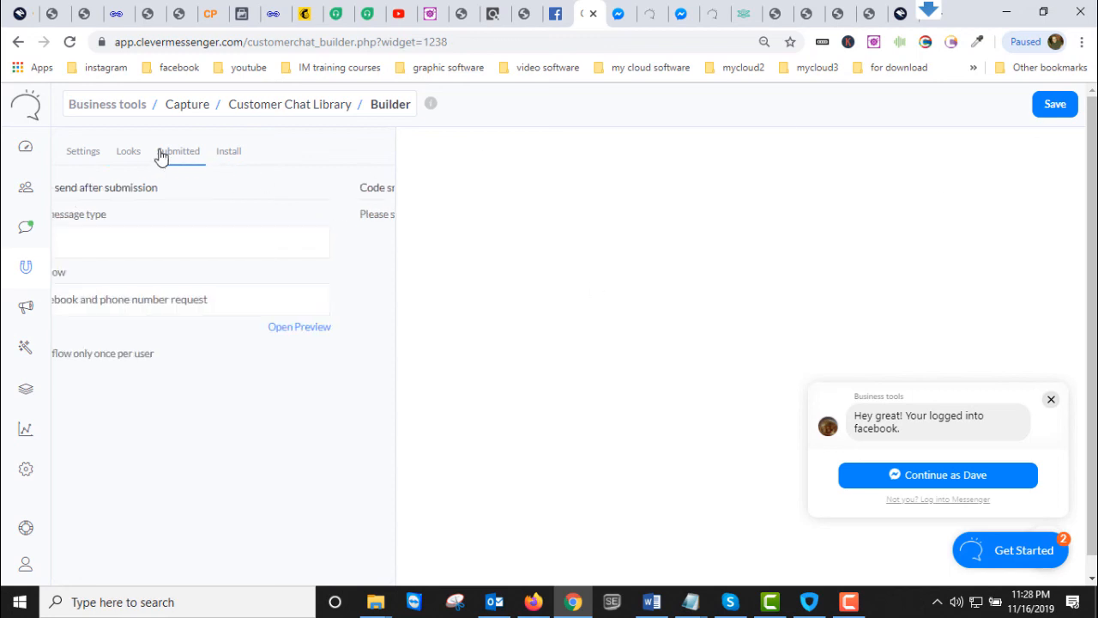
pyautogui.click(117, 154)
pyautogui.click(78, 163)
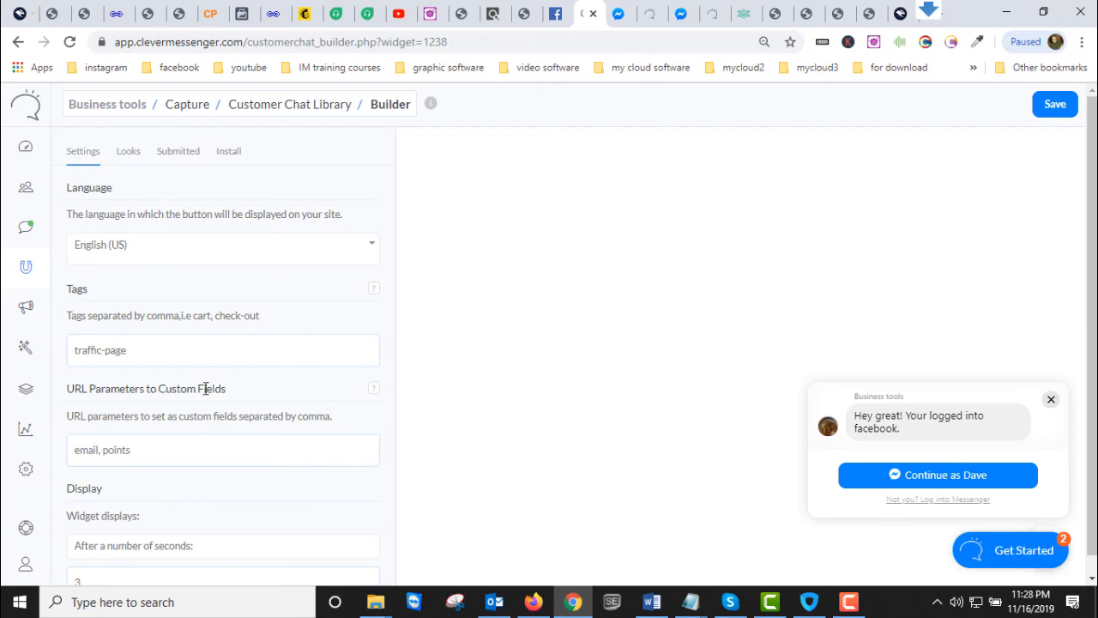
pyautogui.scroll(-3, 277, 454)
pyautogui.scroll(-1, 282, 460)
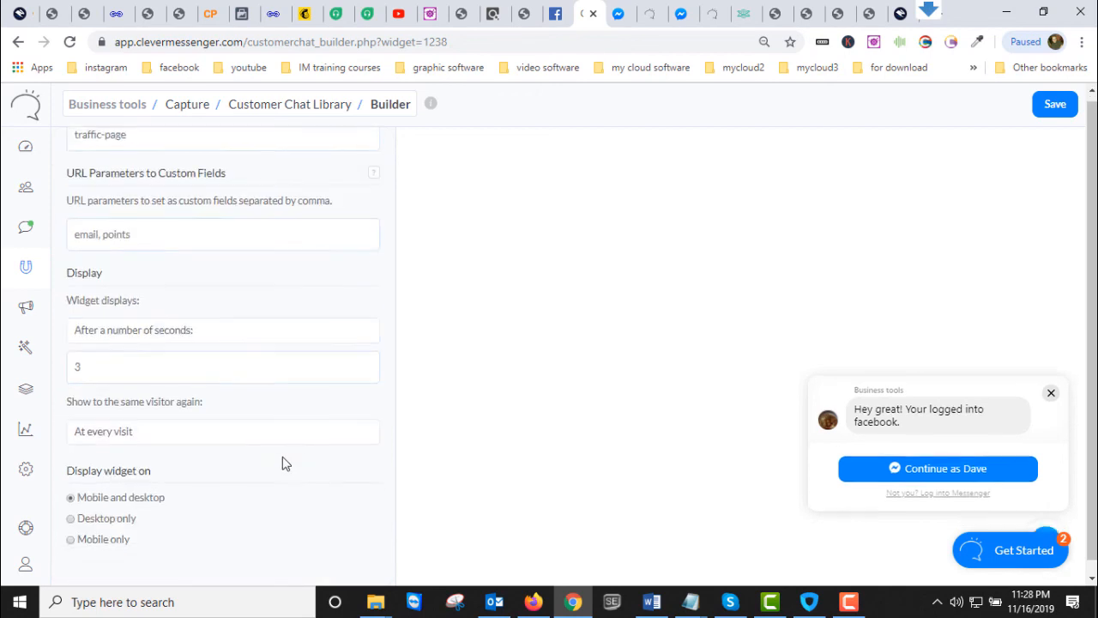
pyautogui.click(1055, 105)
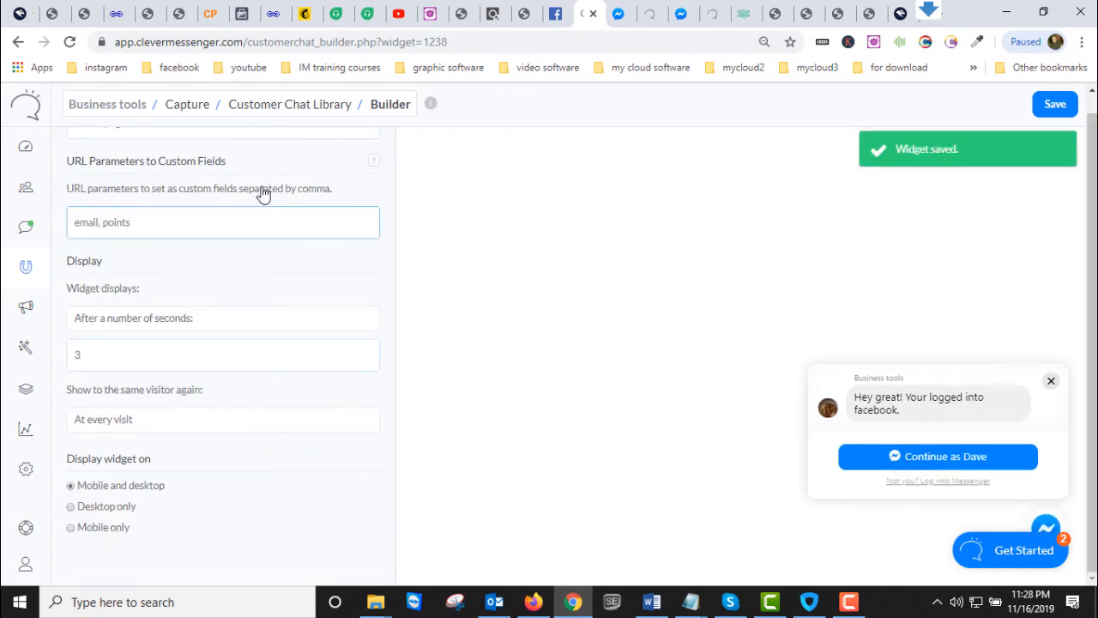
# Recheck the chat widget's appearance and post-submission flow settings, saving the widget after each.
pyautogui.scroll(3, 320, 272)
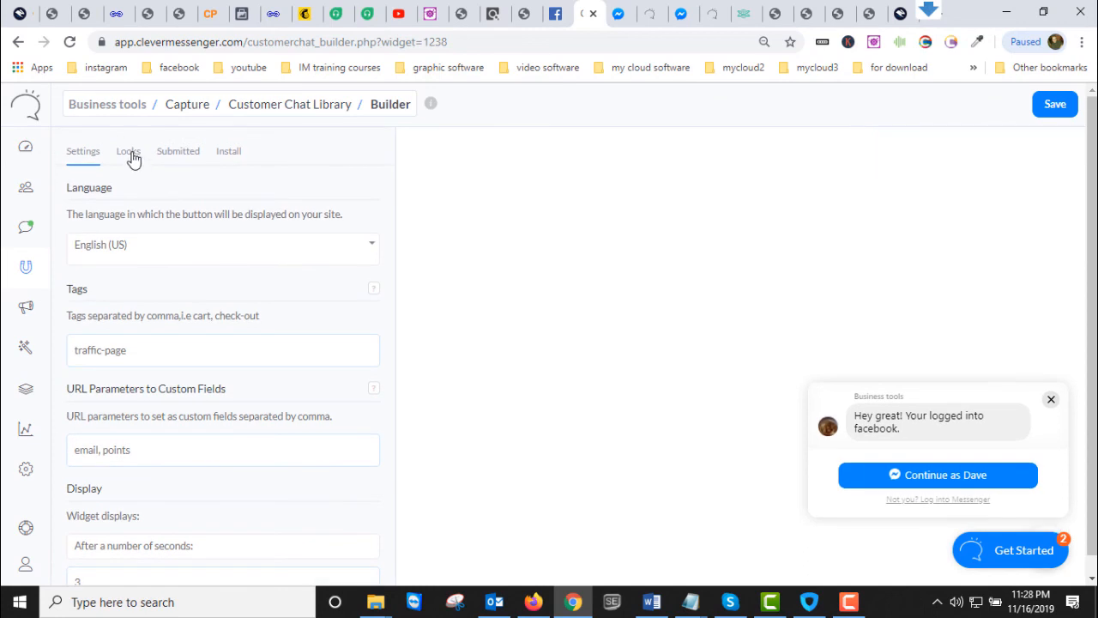
pyautogui.click(130, 152)
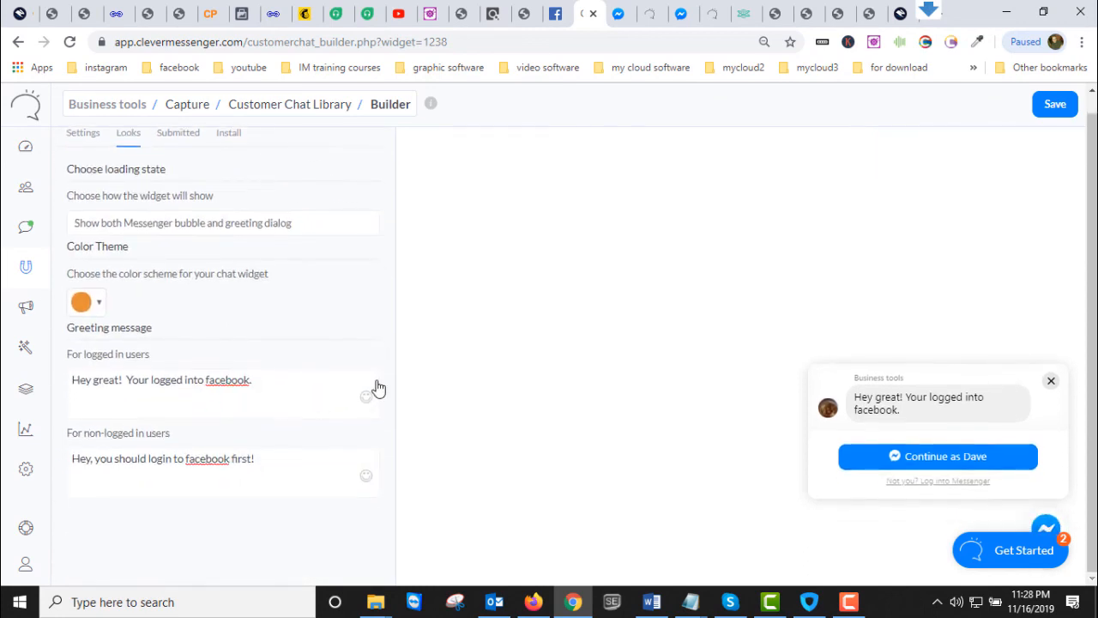
pyautogui.click(1055, 104)
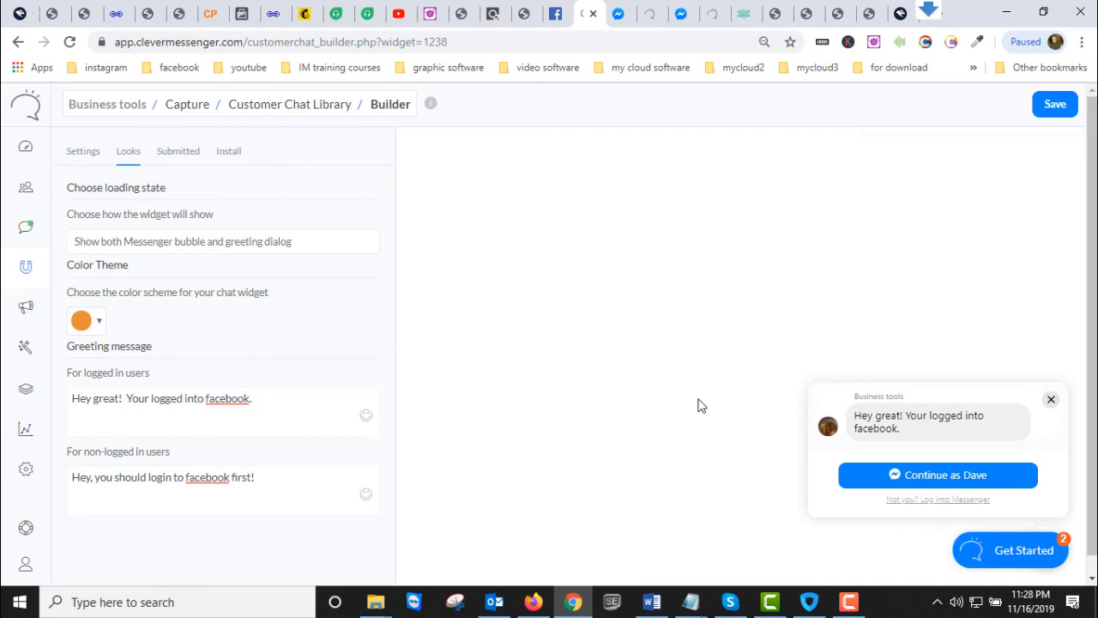
pyautogui.click(183, 152)
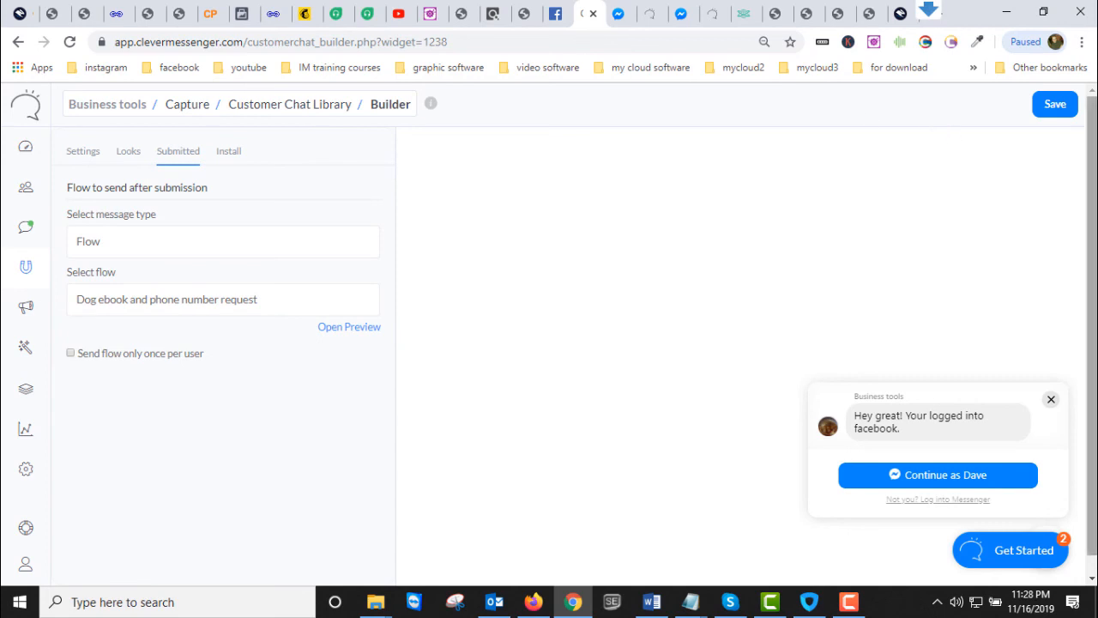
pyautogui.click(1062, 104)
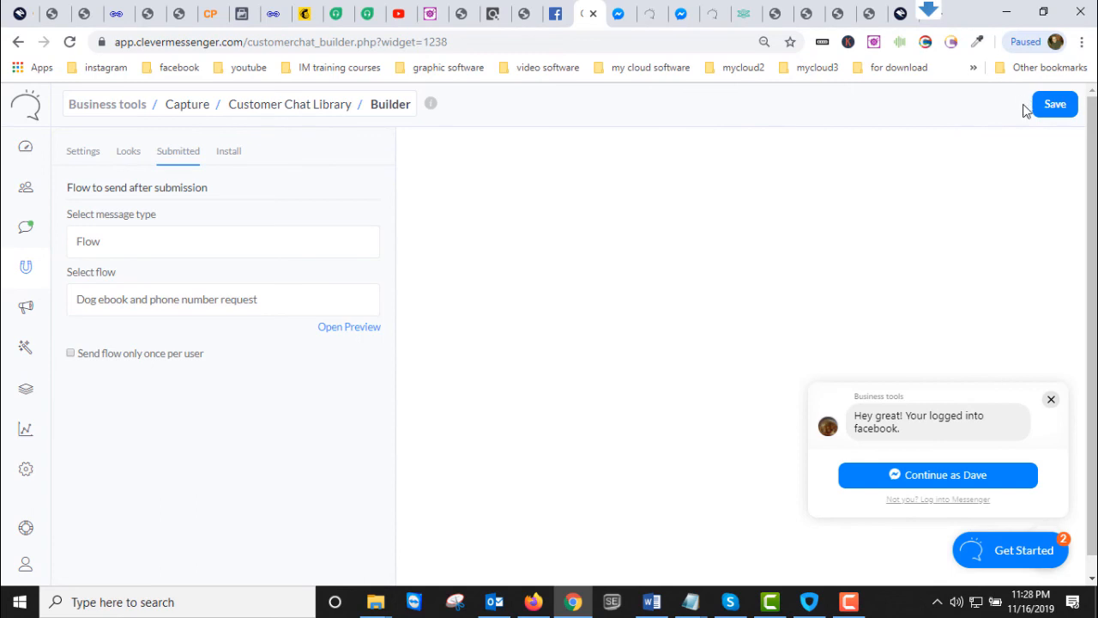
pyautogui.click(1051, 104)
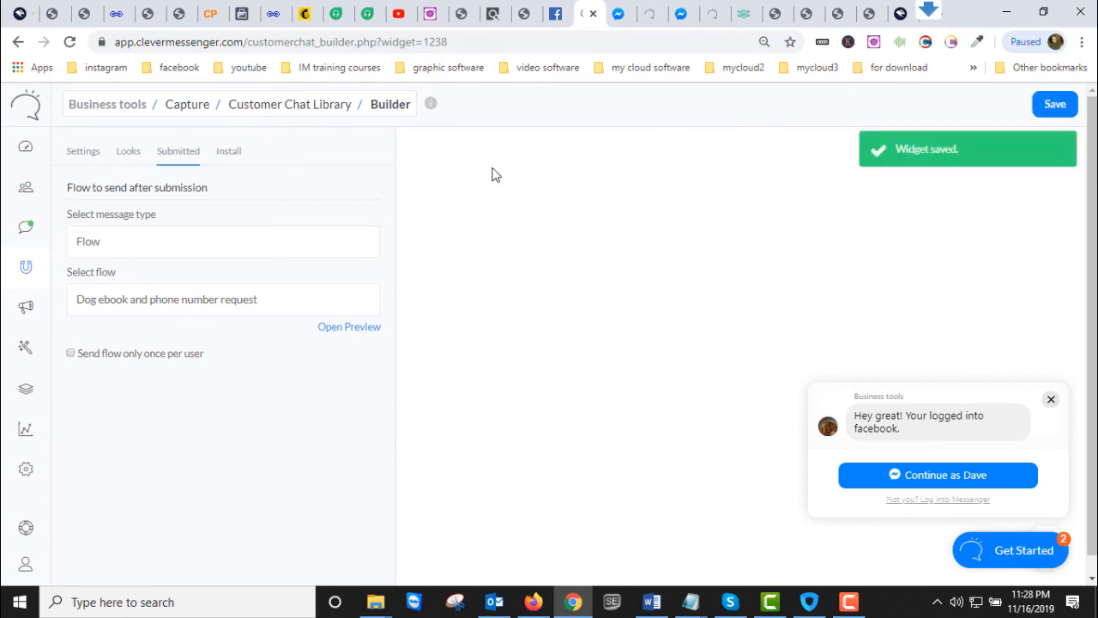
# Copy the widget's entire installation code snippet.
pyautogui.click(229, 155)
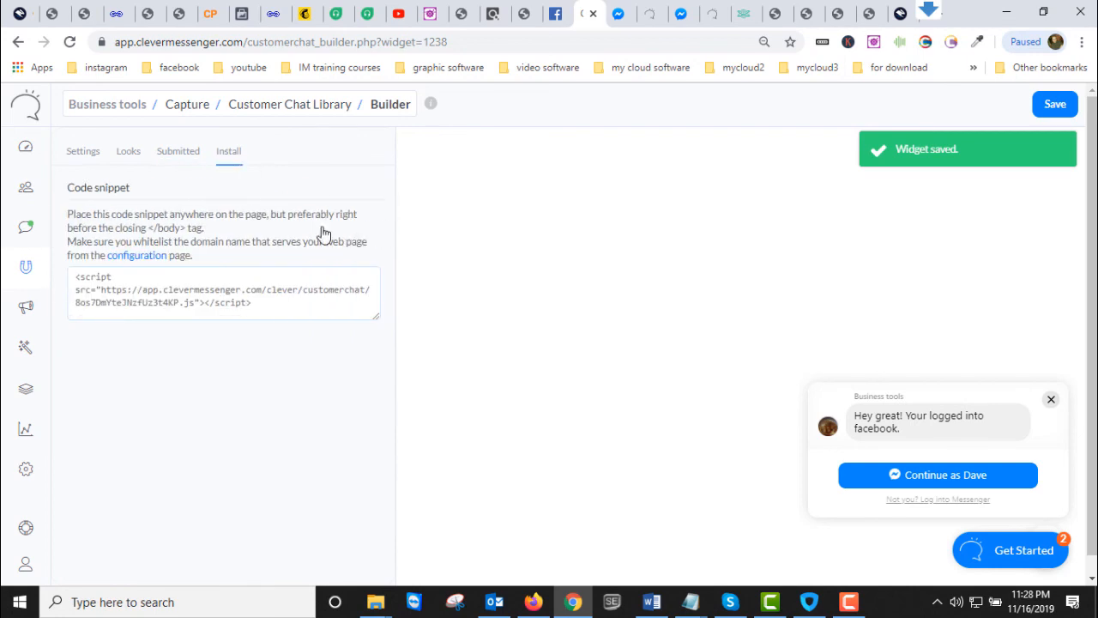
pyautogui.click(291, 306)
pyautogui.moveTo(292, 306); pyautogui.dragTo(62, 283)
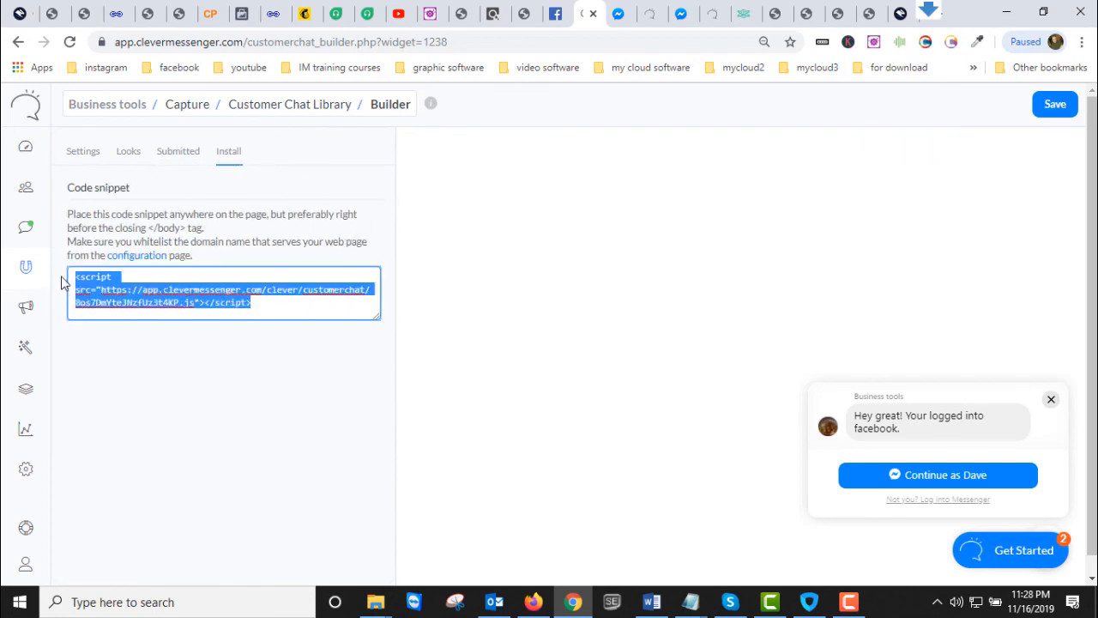
pyautogui.rightClick(238, 301)
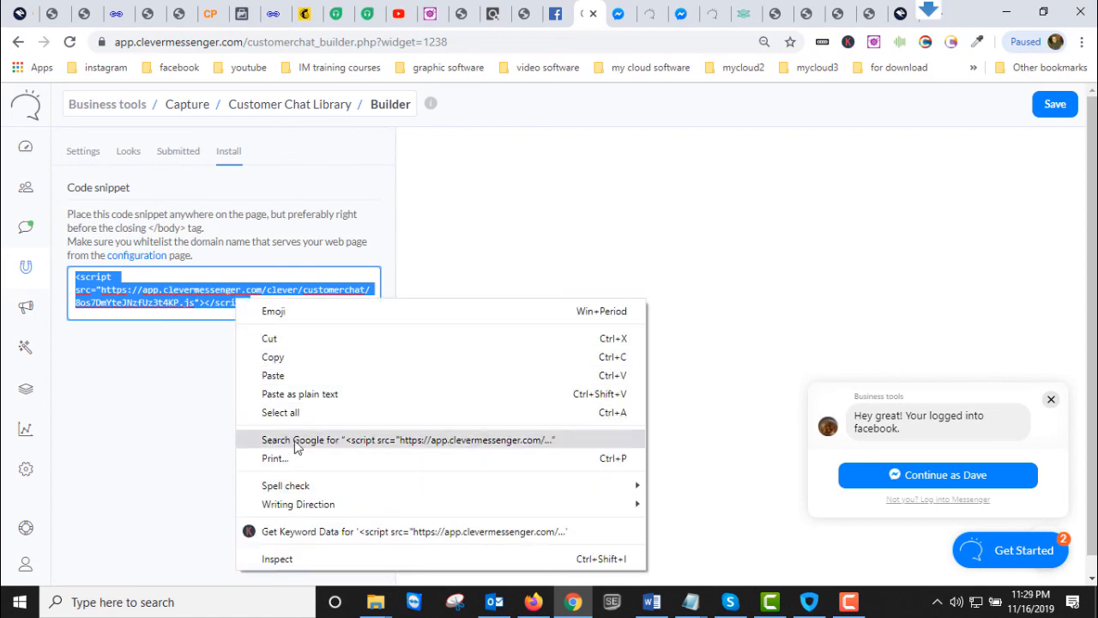
pyautogui.click(284, 359)
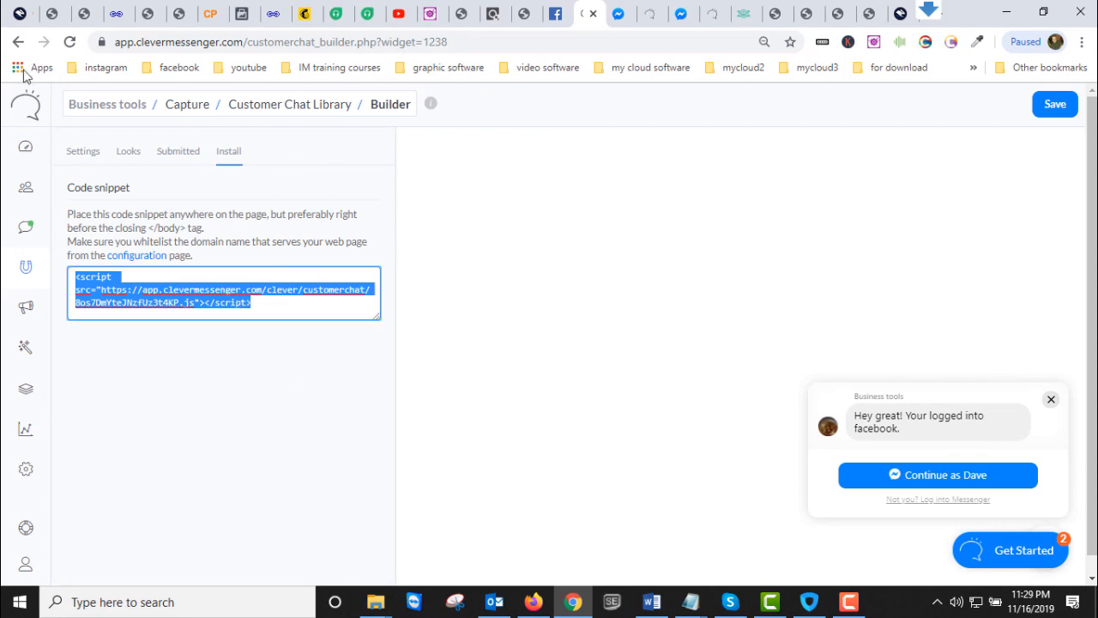
# Switch to the Free PPC course page in Convertri and move the HTML element to the middle beneath the "The End" banner.
pyautogui.click(17, 17)
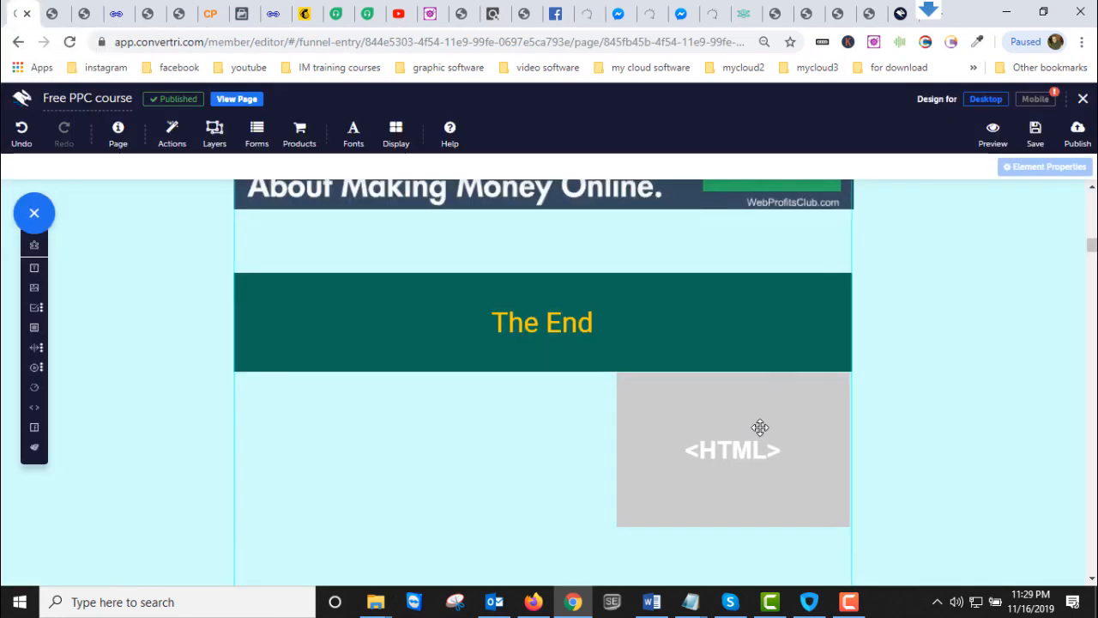
pyautogui.moveTo(781, 409); pyautogui.dragTo(553, 424)
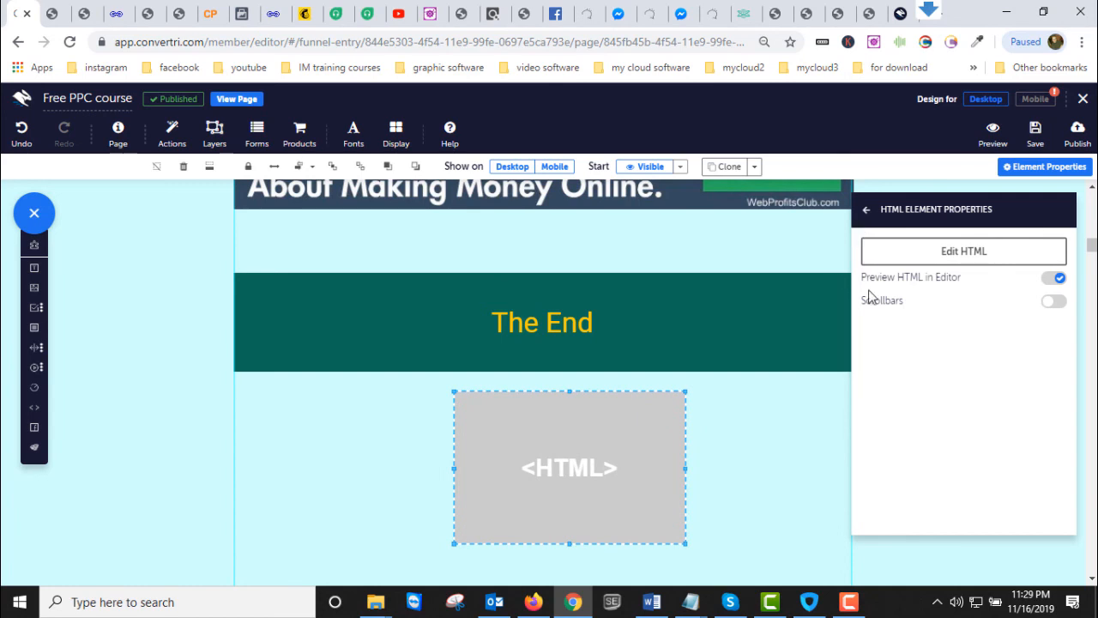